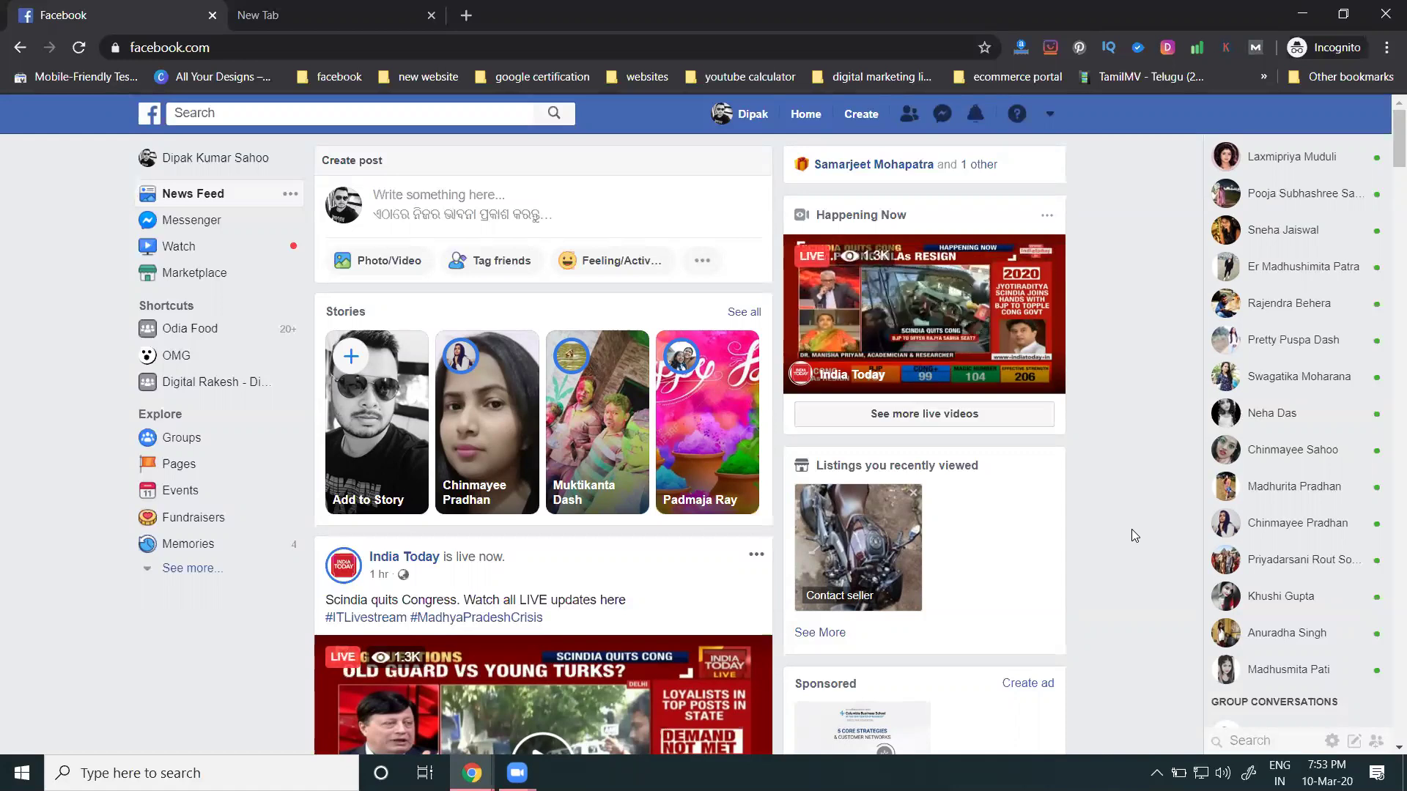
Open facebook.com/pages/create/migrate in the empty browser tab.
left_click(329, 15)
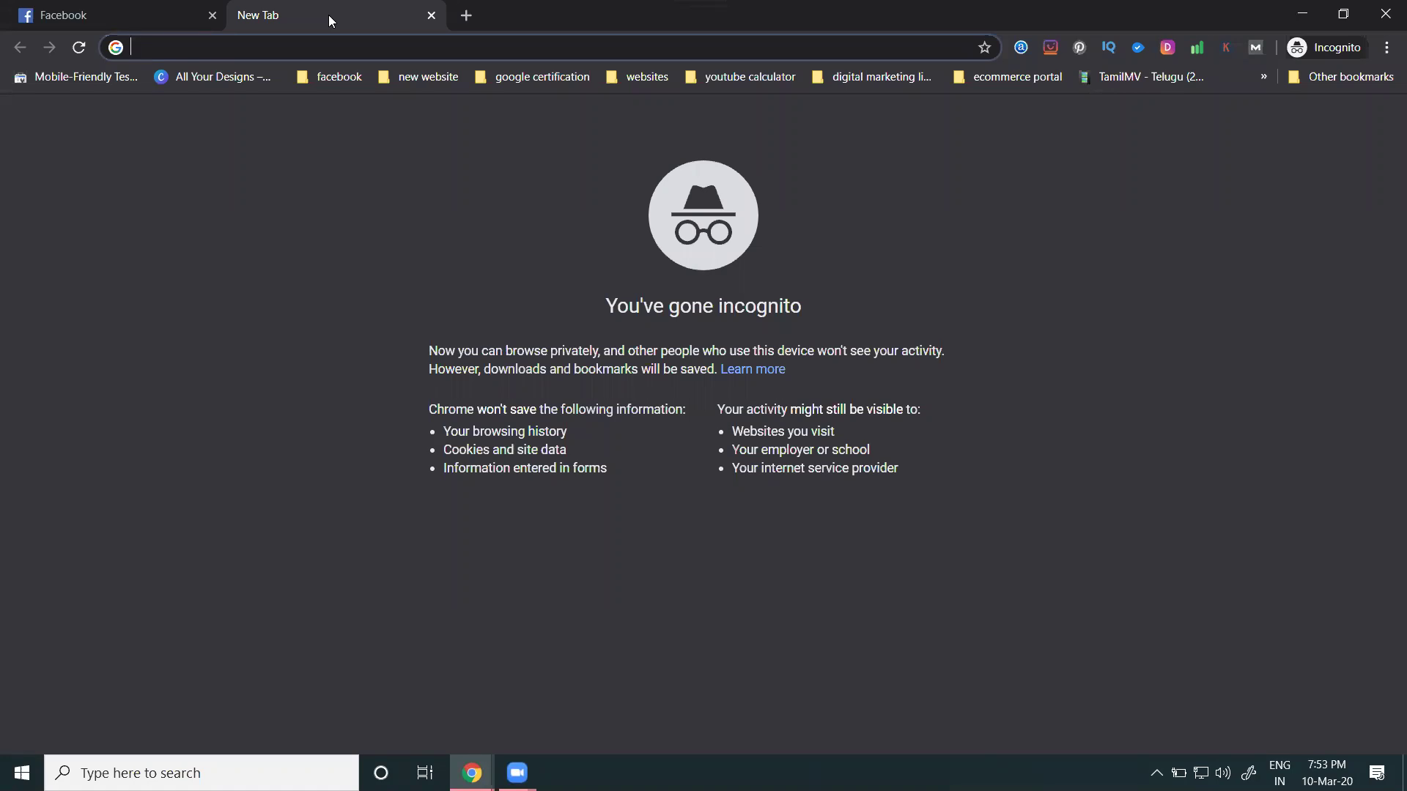
type("facebook.com")
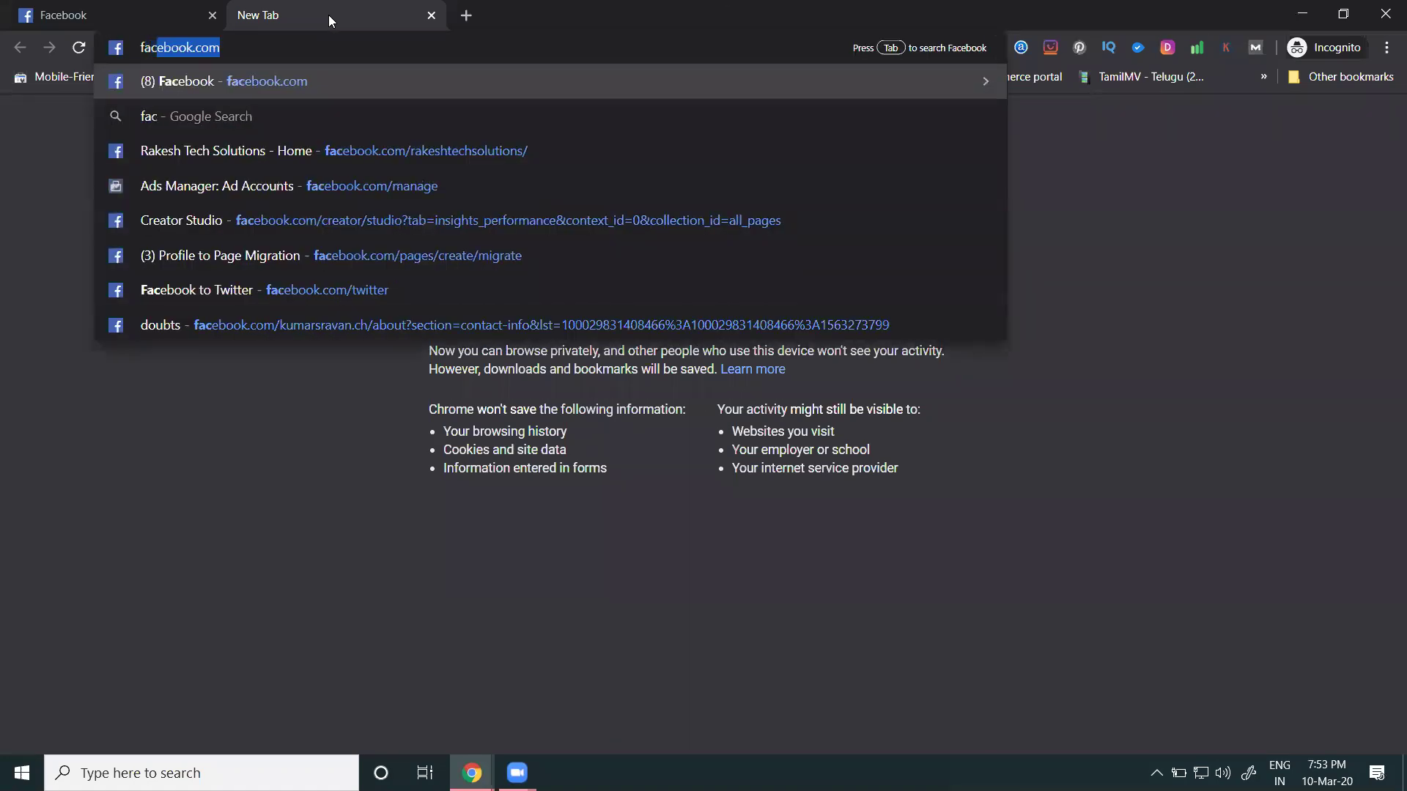
key("Right")
type("/pahes")
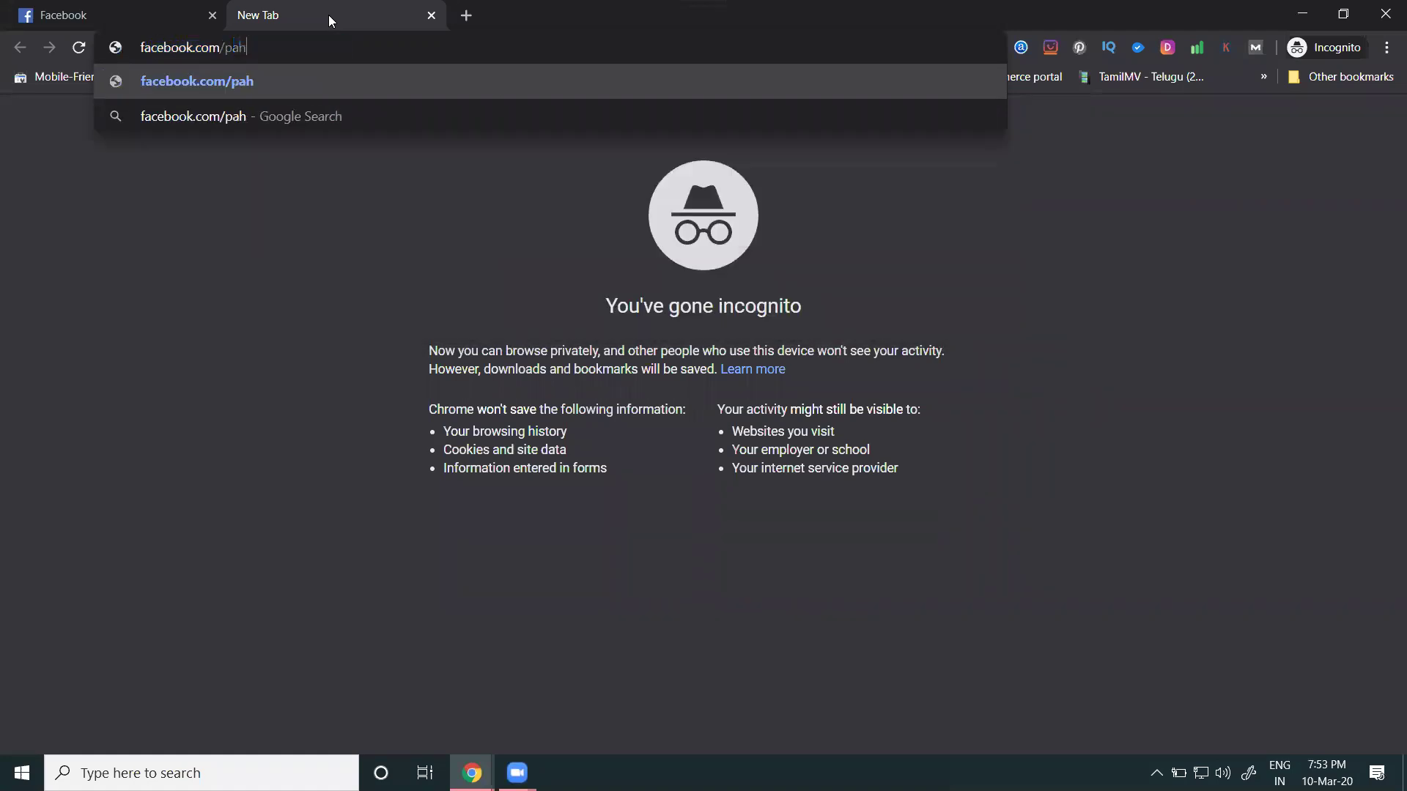
key("BackSpace")
key("BackSpace")
key("BackSpace")
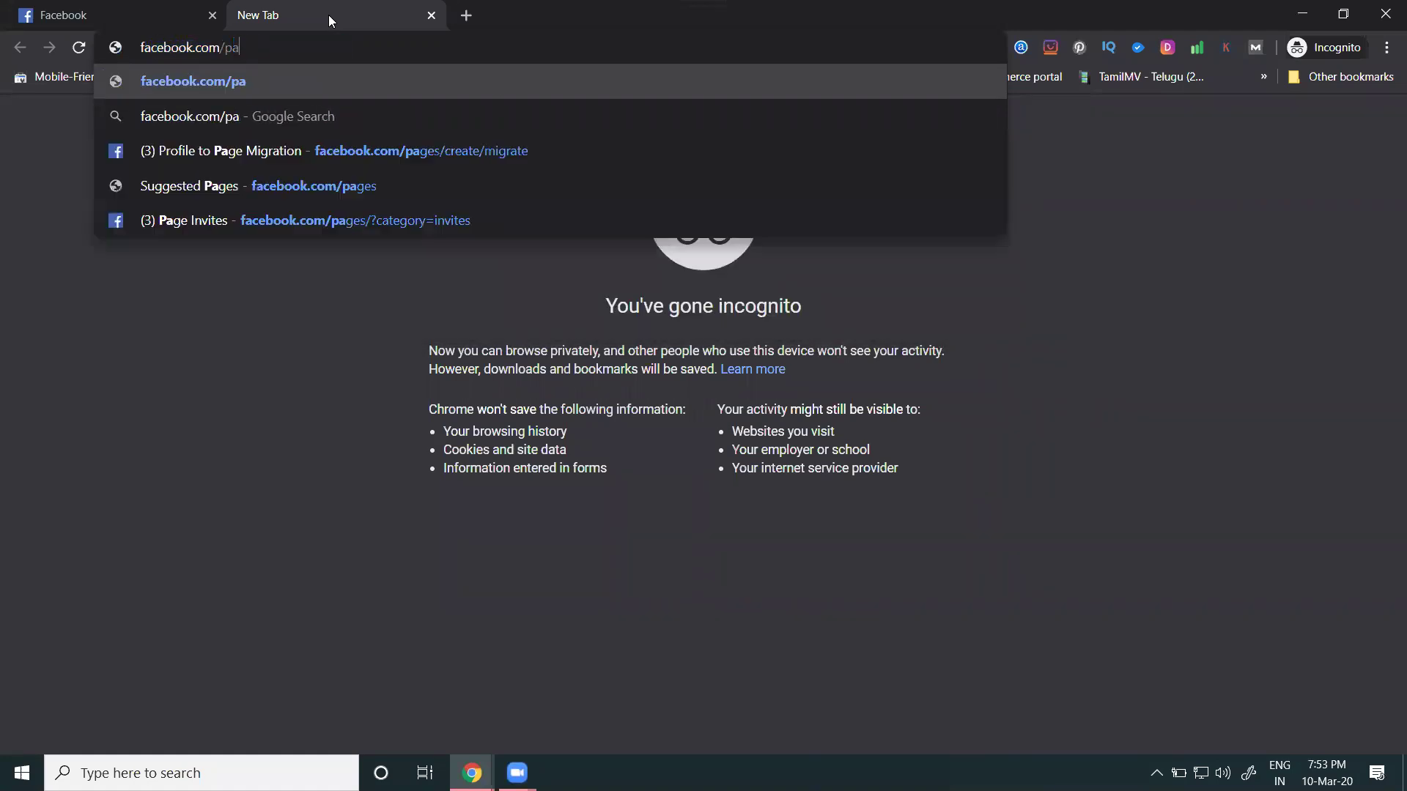
type("ges")
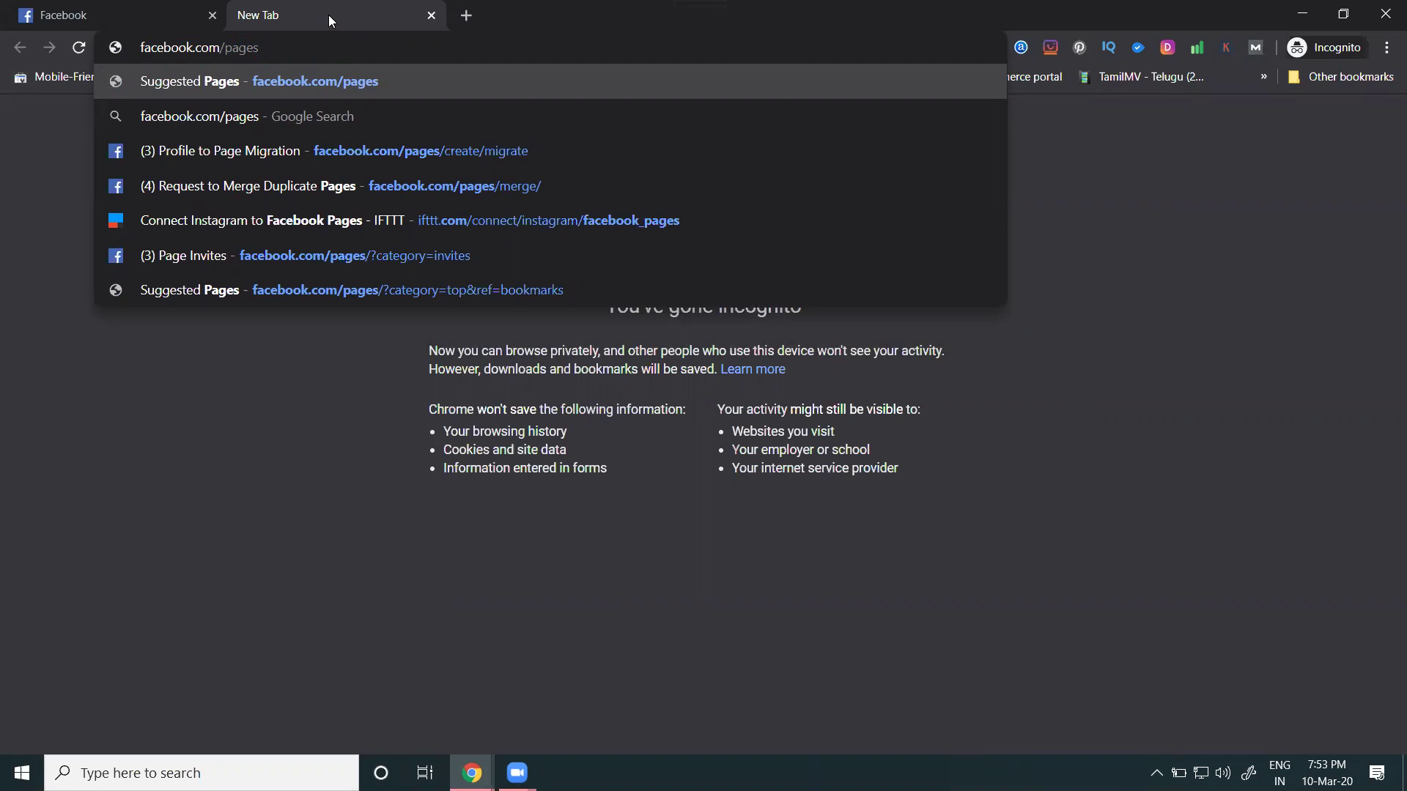
type("/create/migrate")
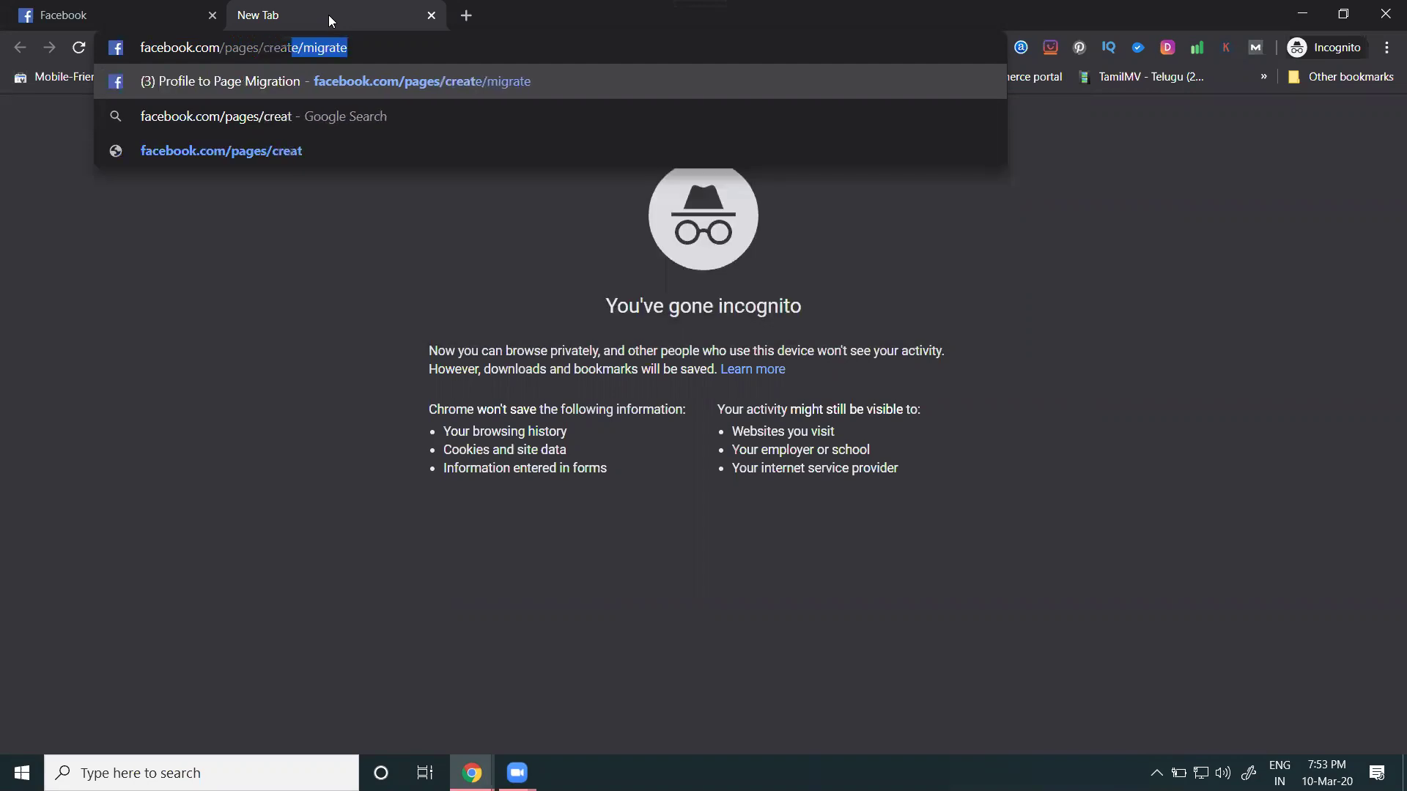
key("Return")
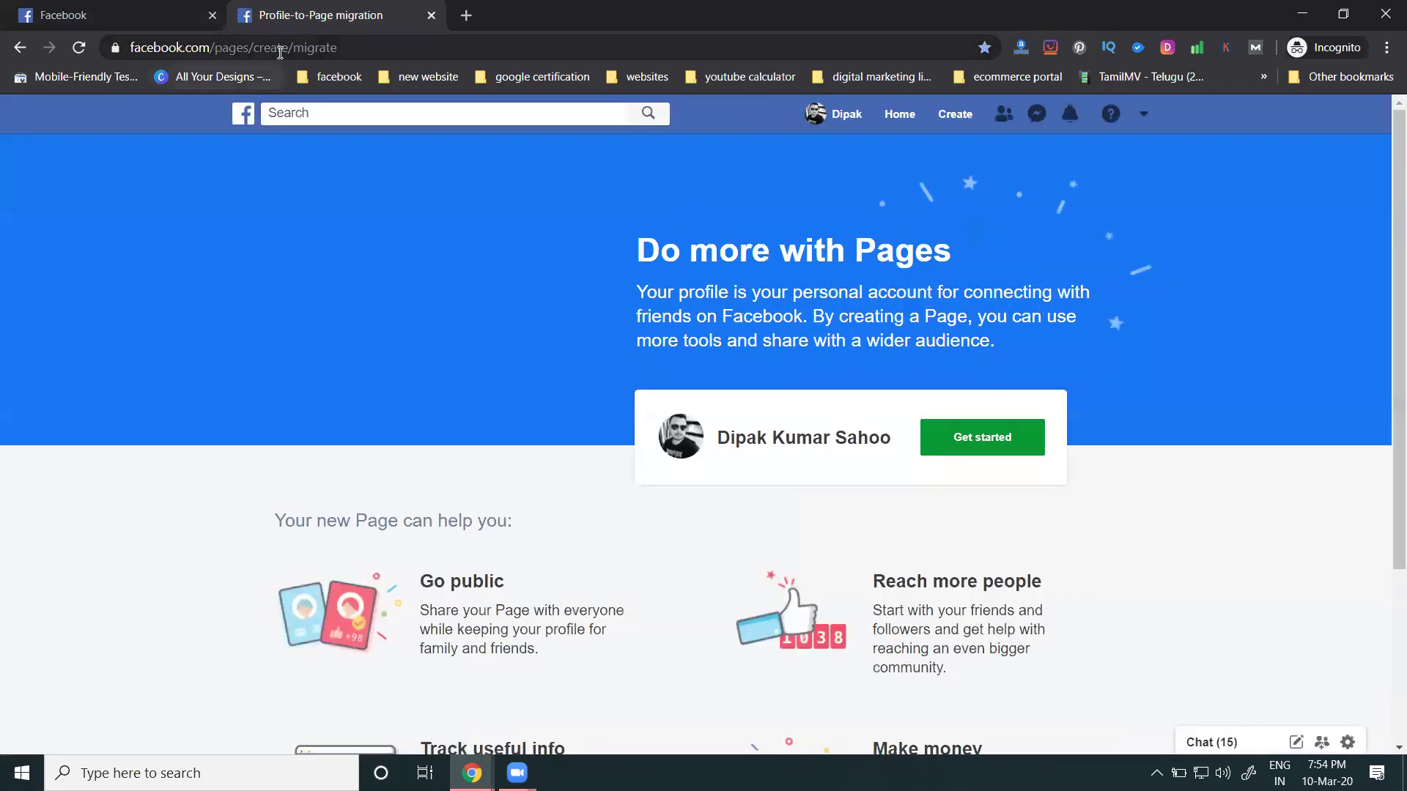
Try to replace the address with Facebook's Page creation address, ending in /pages/create.
left_click(291, 50)
double_click(301, 47)
left_click_drag(321, 49, 326, 49)
triple_click(321, 49)
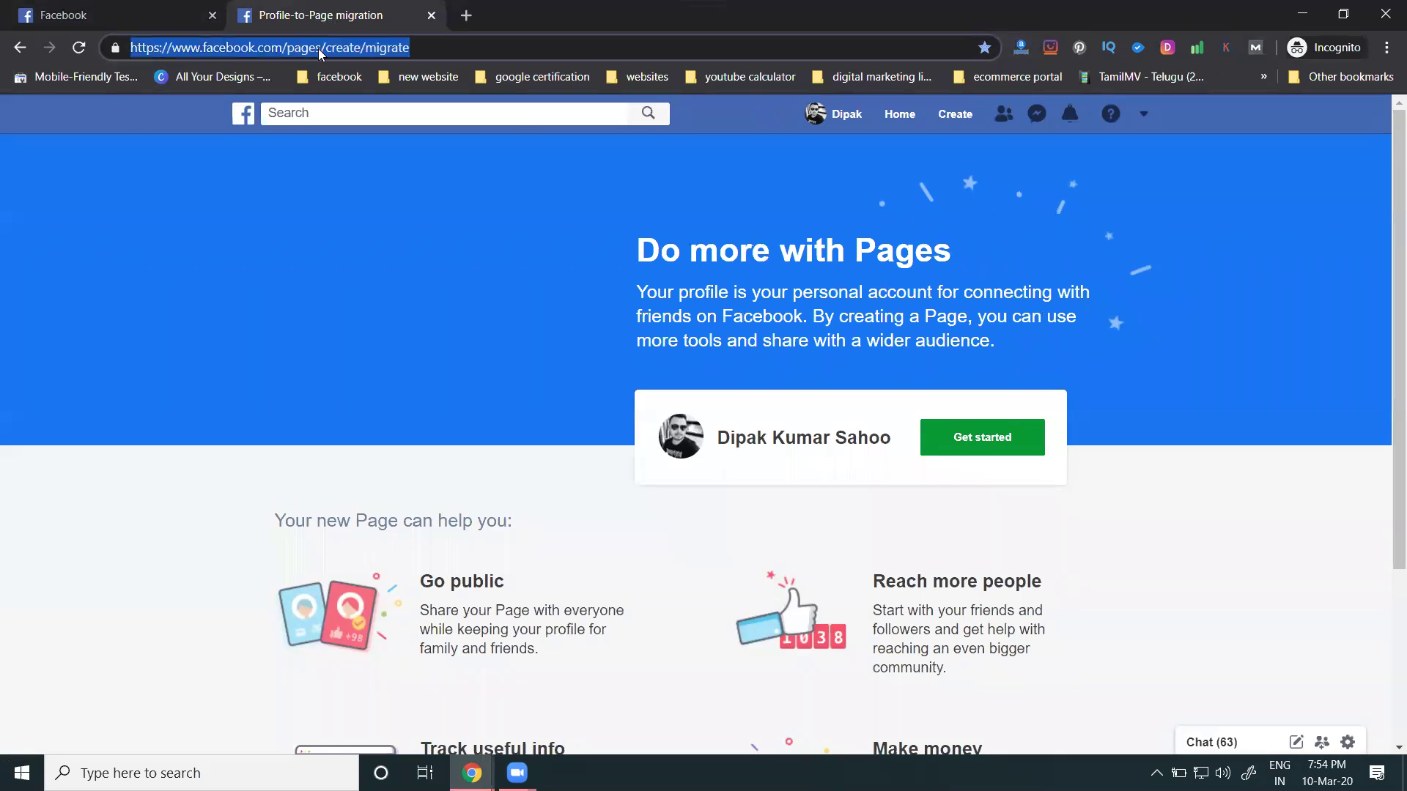
type("f")
key("Right")
type("acebook.co")
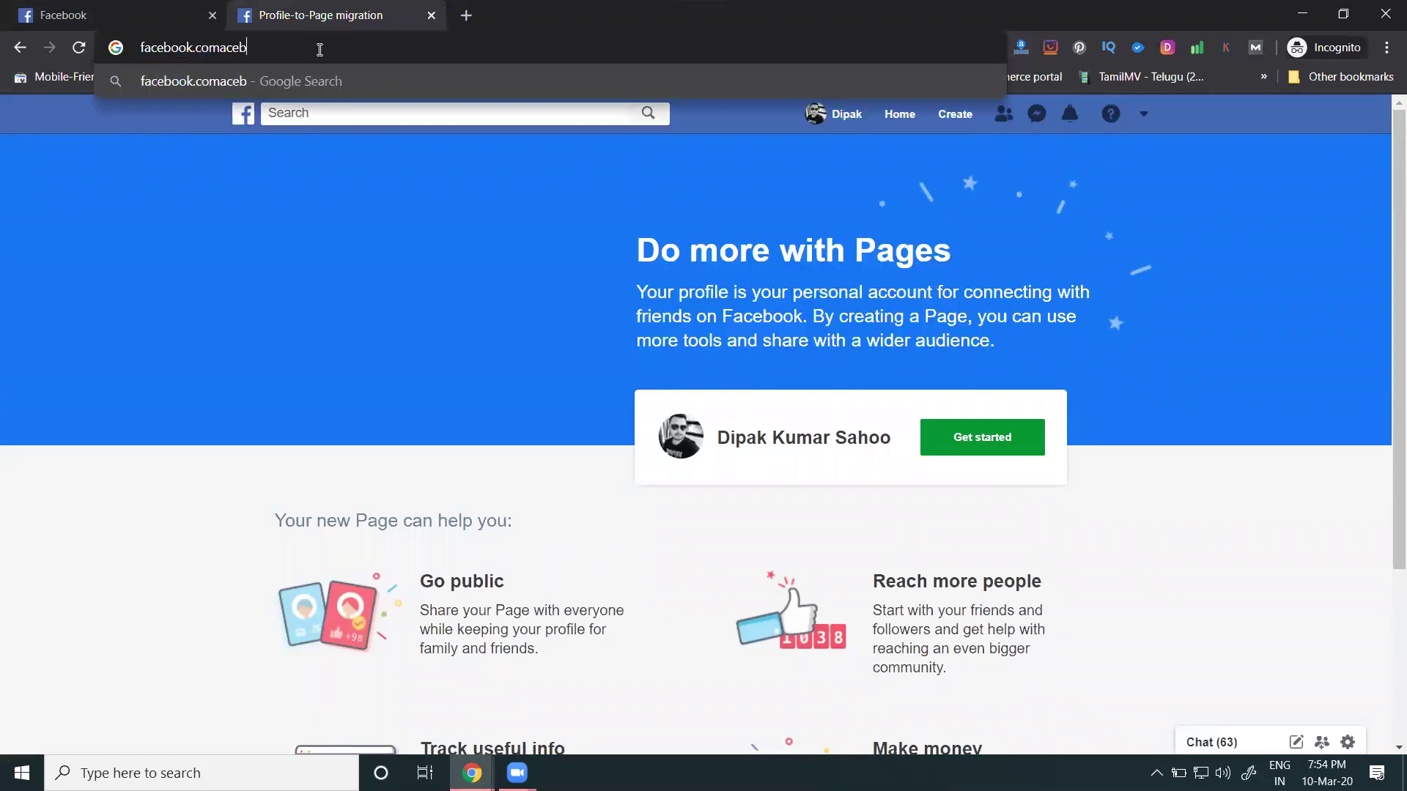
type("m/s")
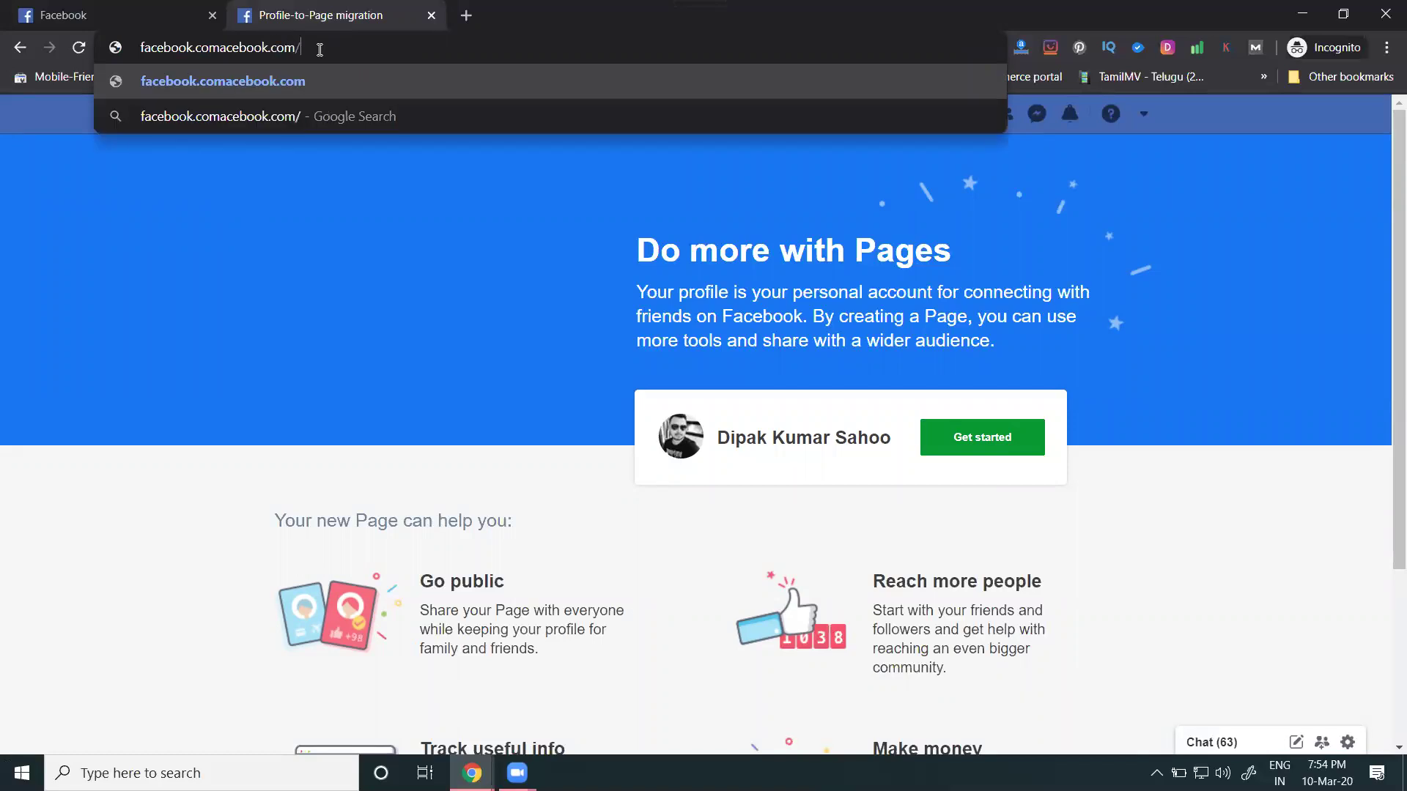
key("BackSpace")
type("pages/create")
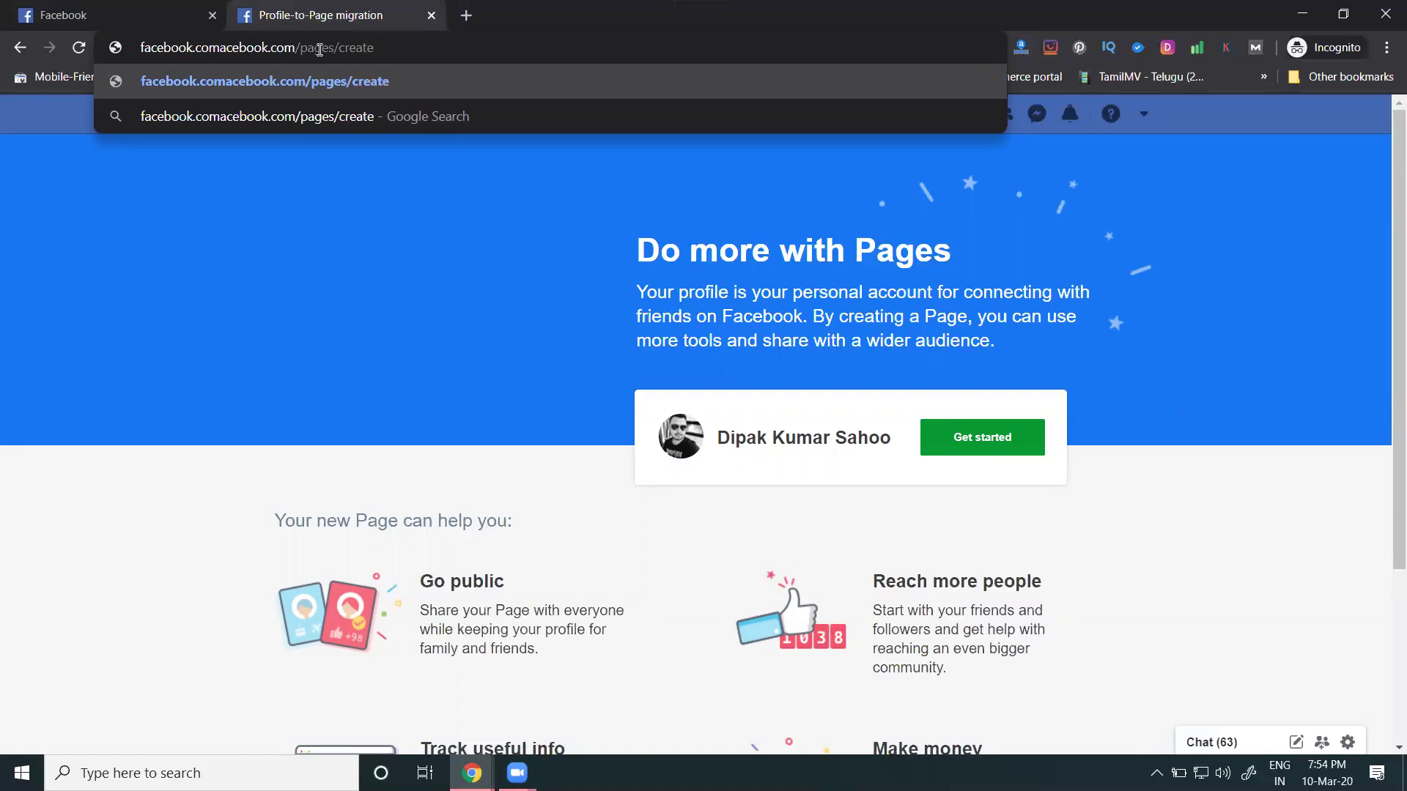
key("Return")
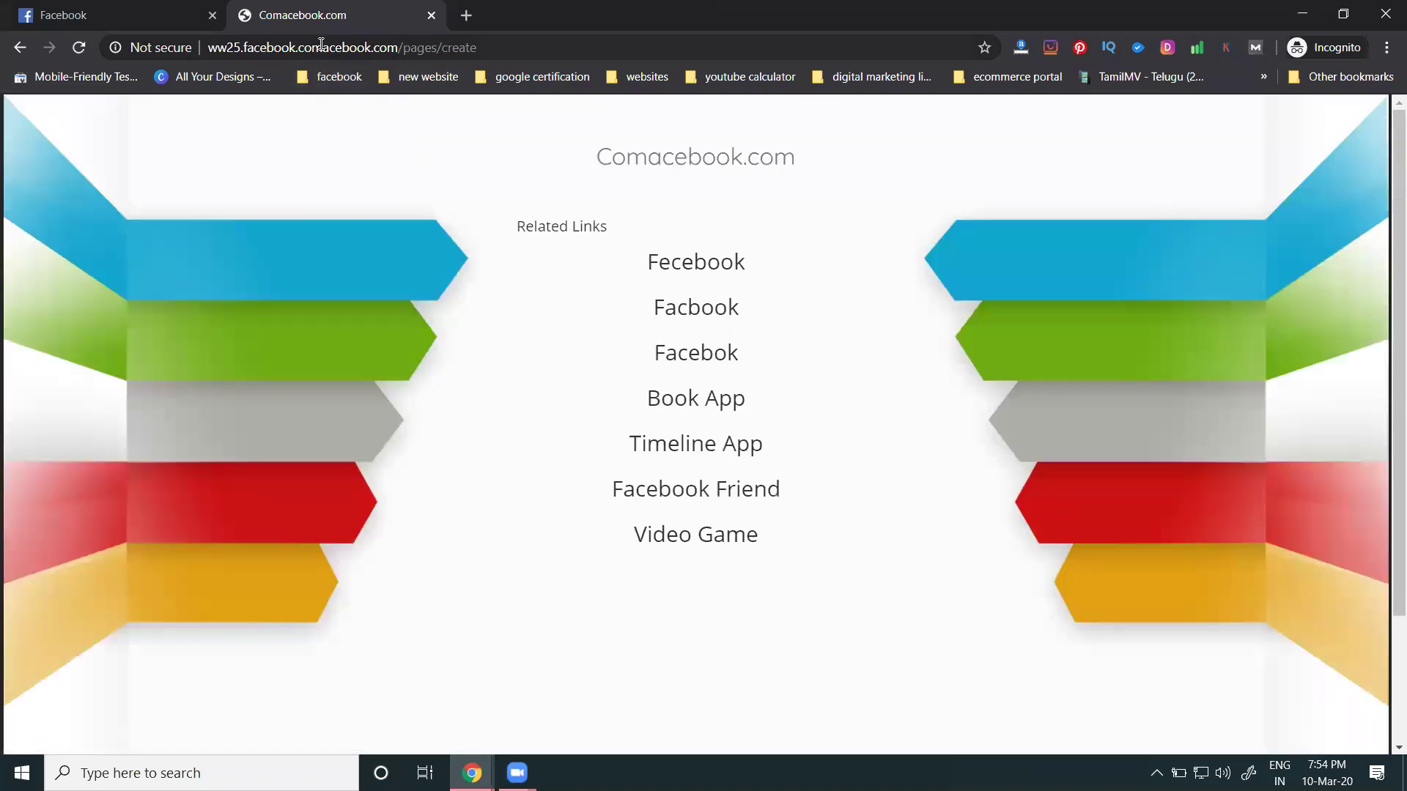
Open facebook.com/pages/create in the same tab, without the suggested /migrate ending.
left_click(320, 45)
type("face")
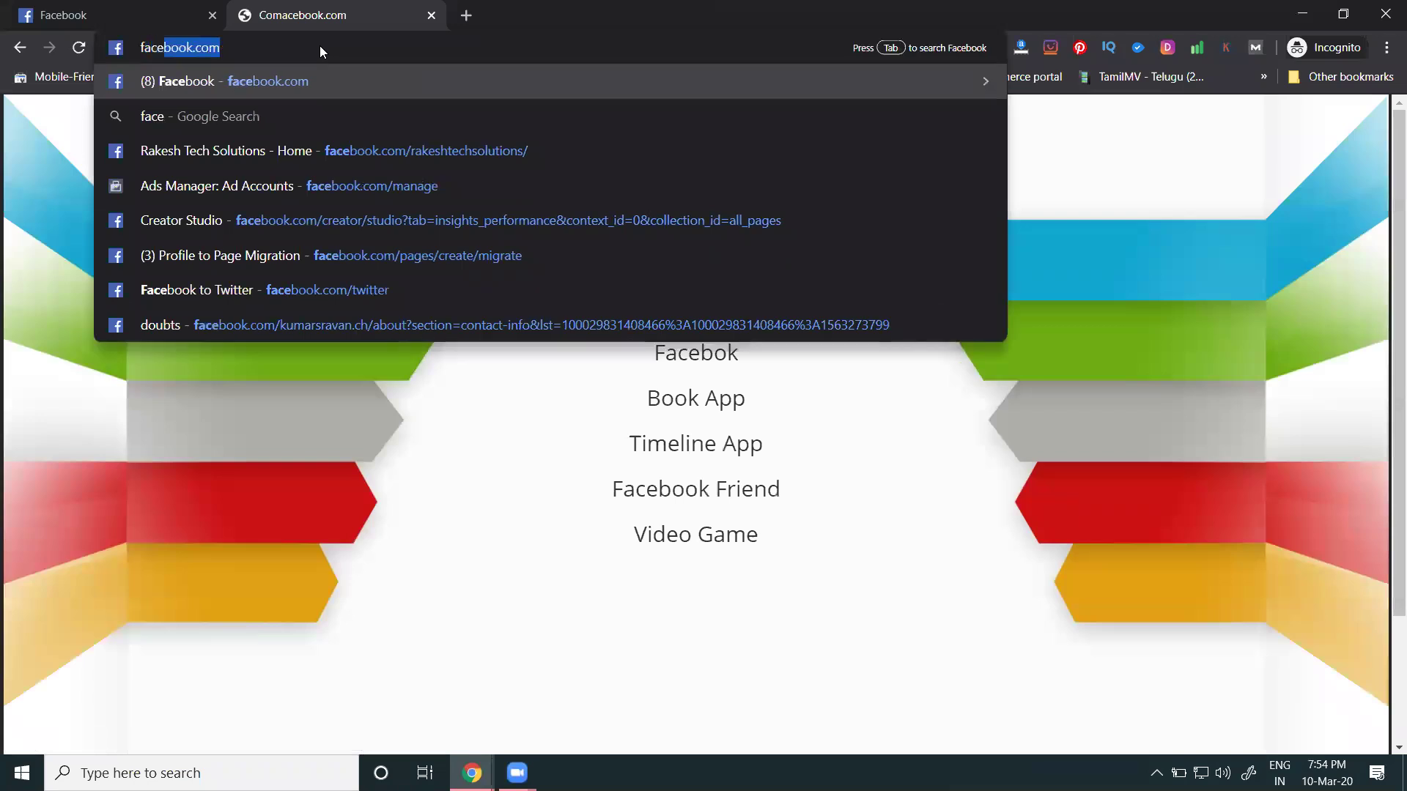
key("Right")
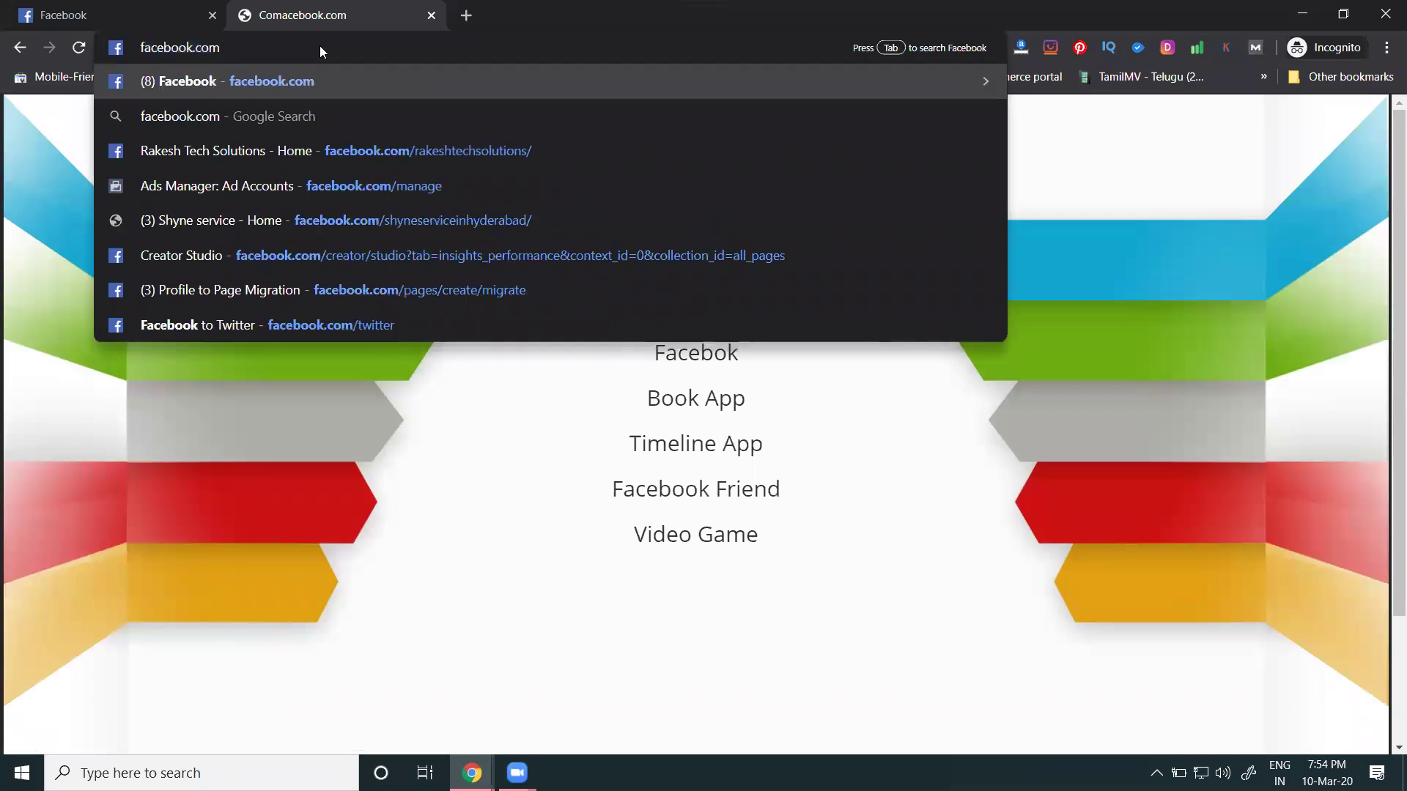
type("/pages")
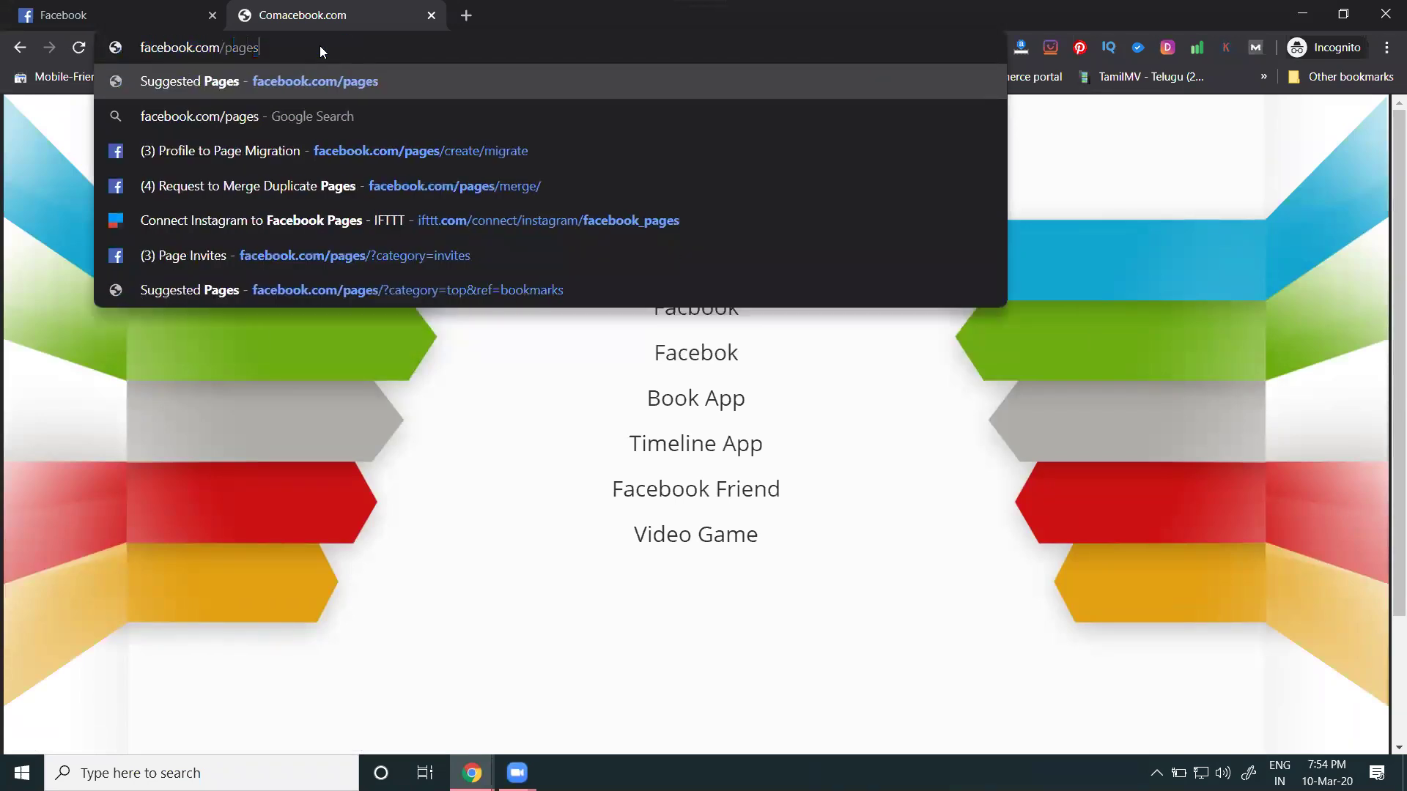
type("/create")
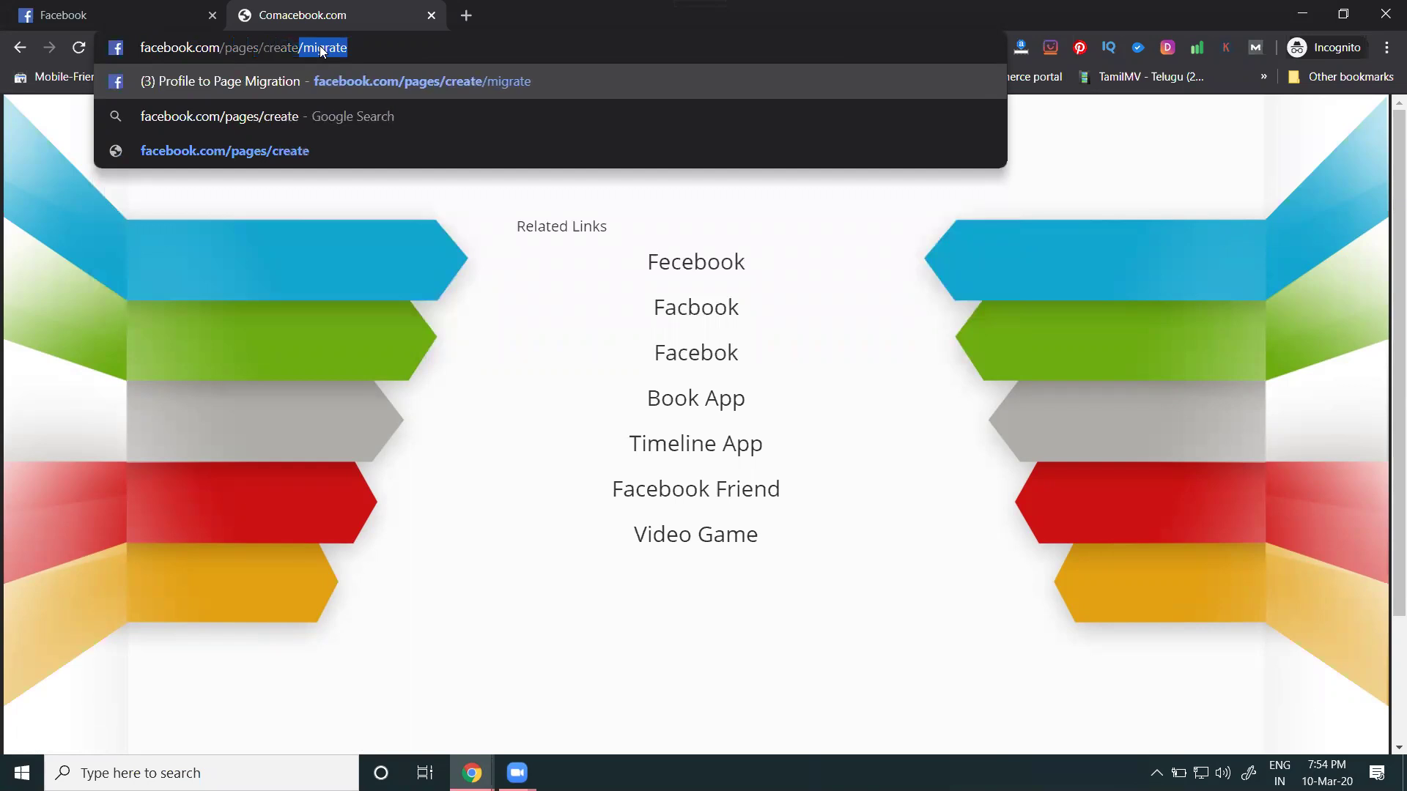
key("Delete")
key("Return")
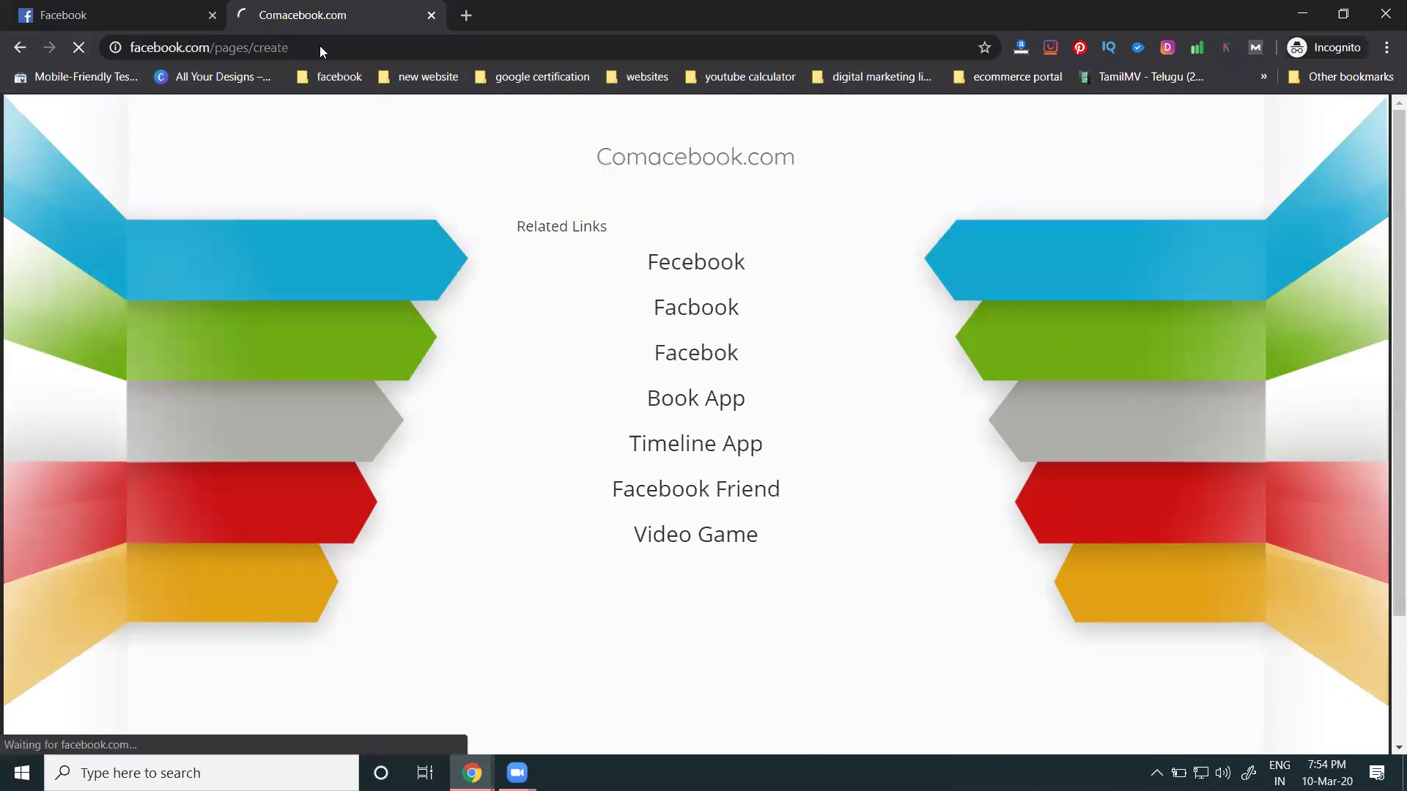
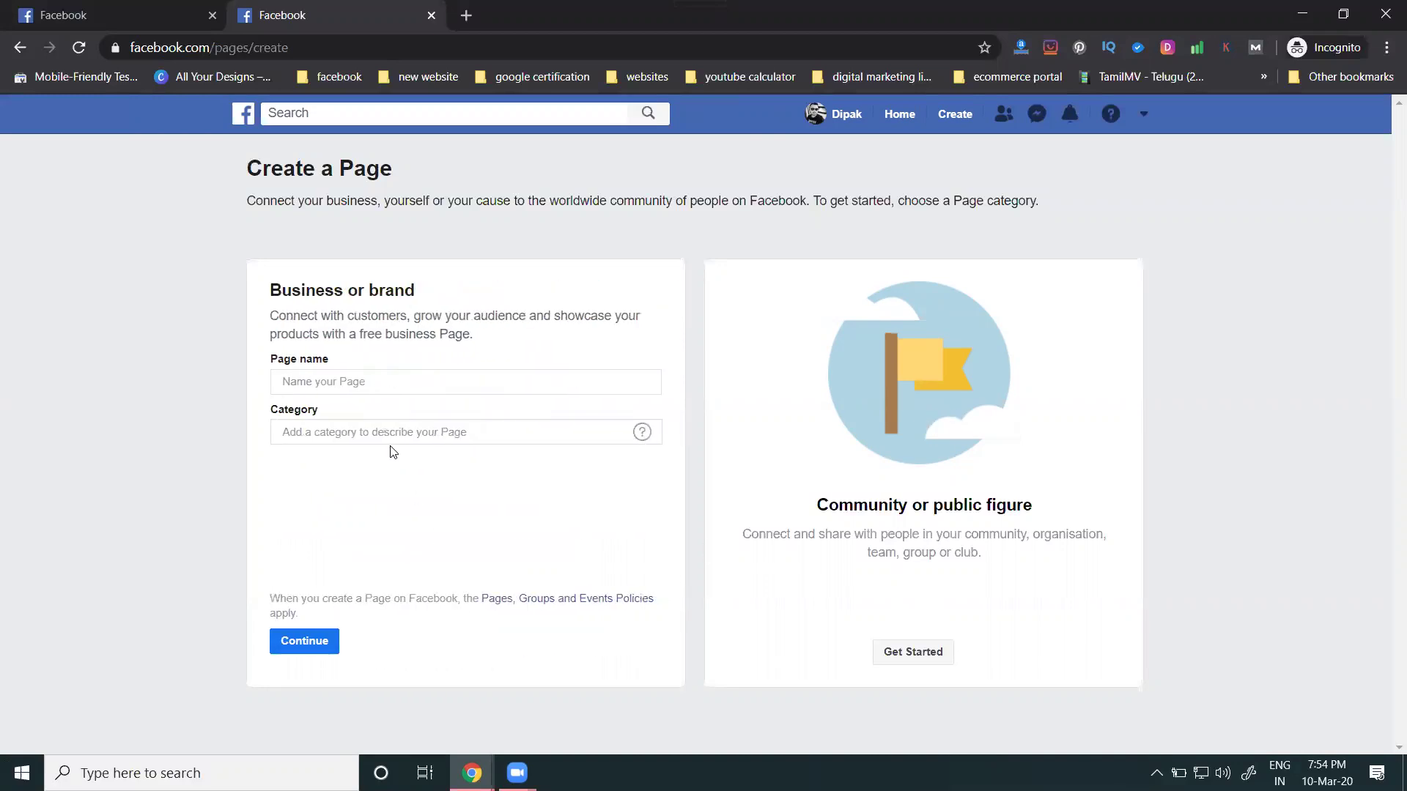
Search the business or brand categories for "ent" and choose Entrepreneur for the new Page.
type("enter")
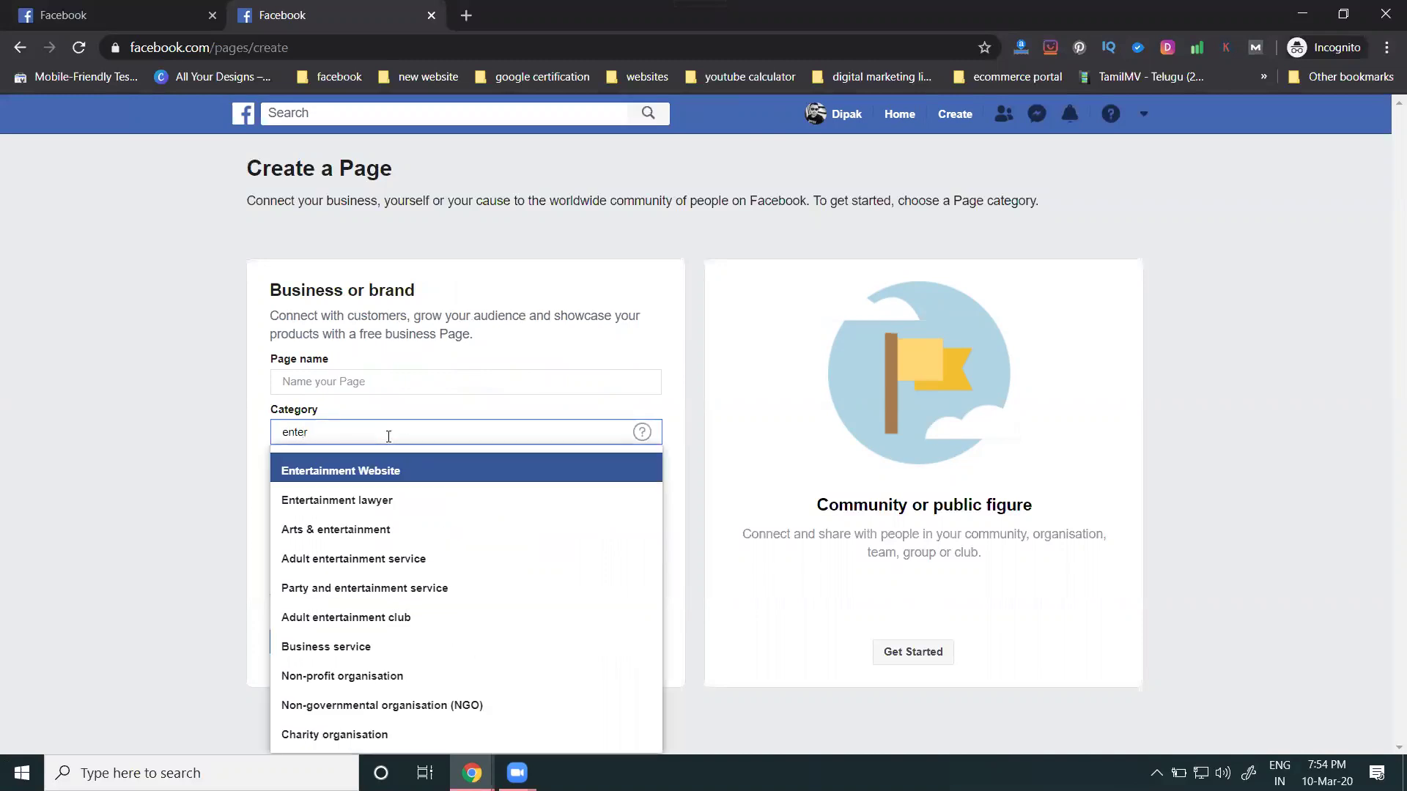
key("BackSpace")
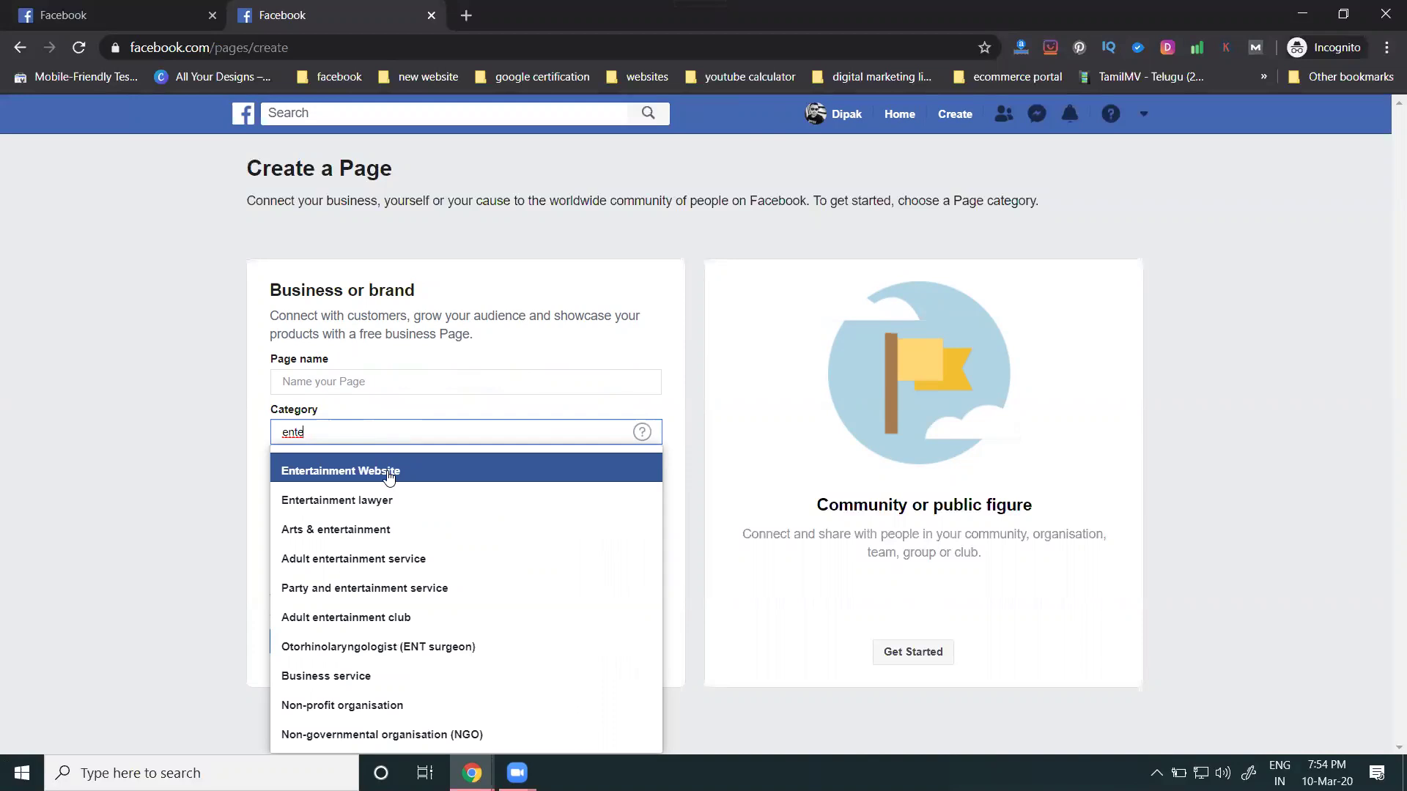
key("BackSpace")
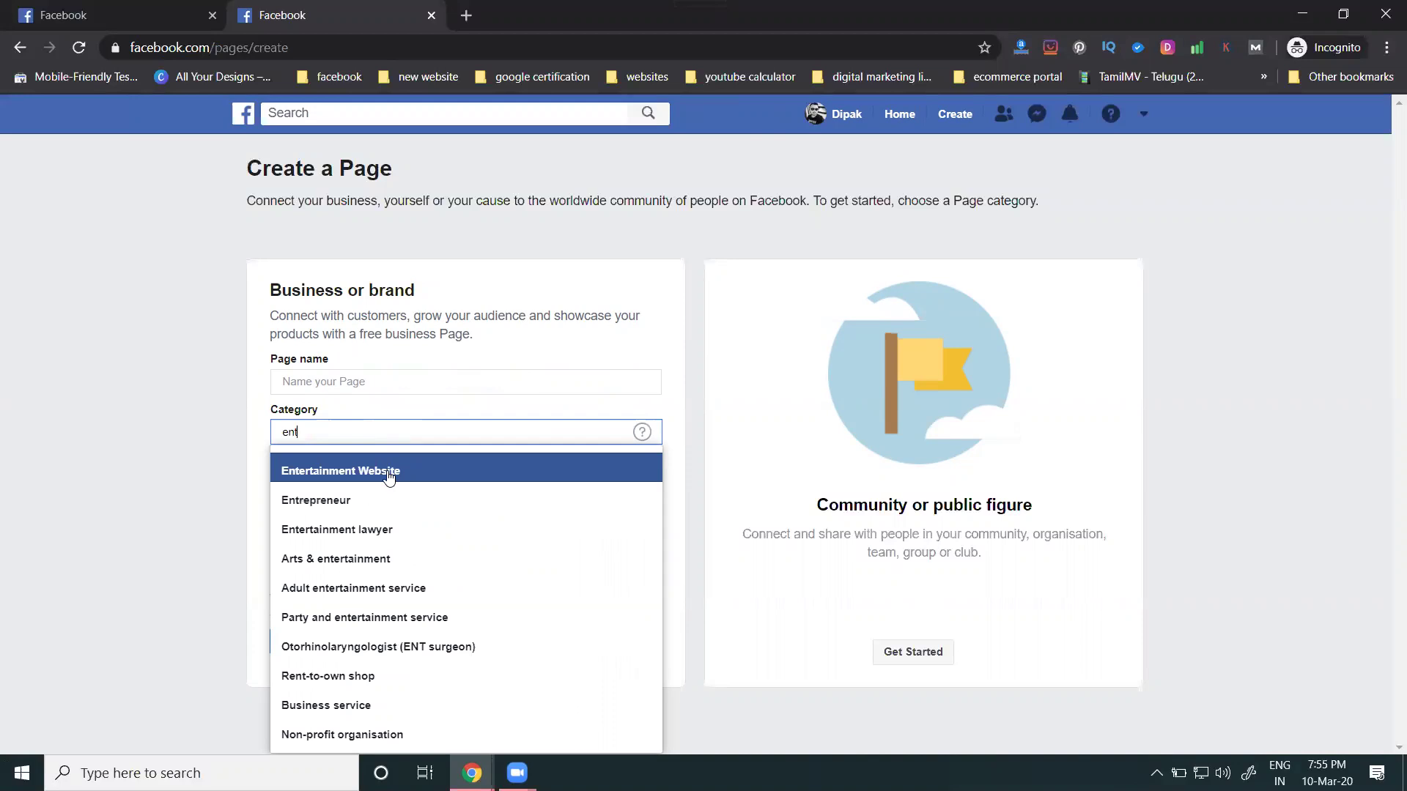
left_click(370, 499)
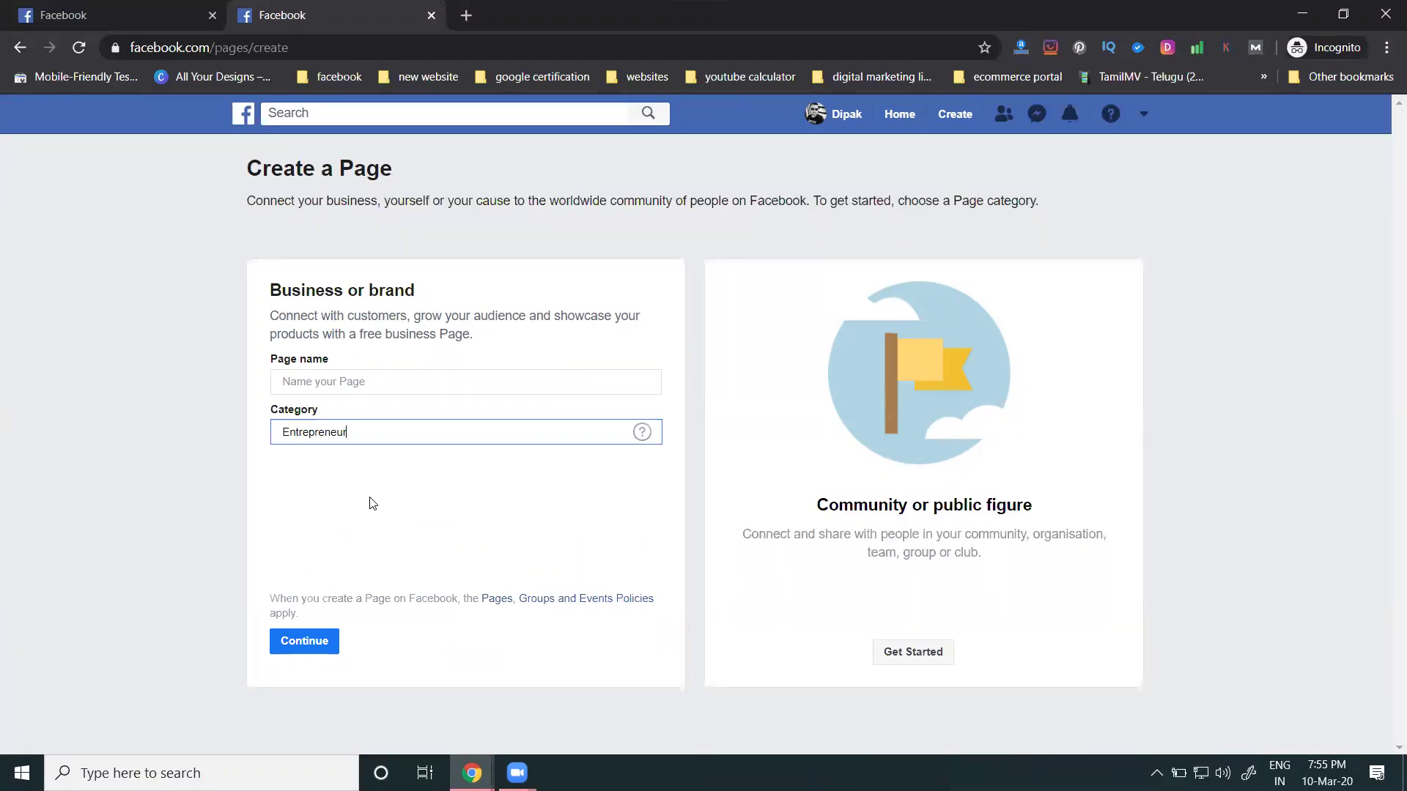
Replace the Page category with Business service.
double_click(352, 432)
type("bus")
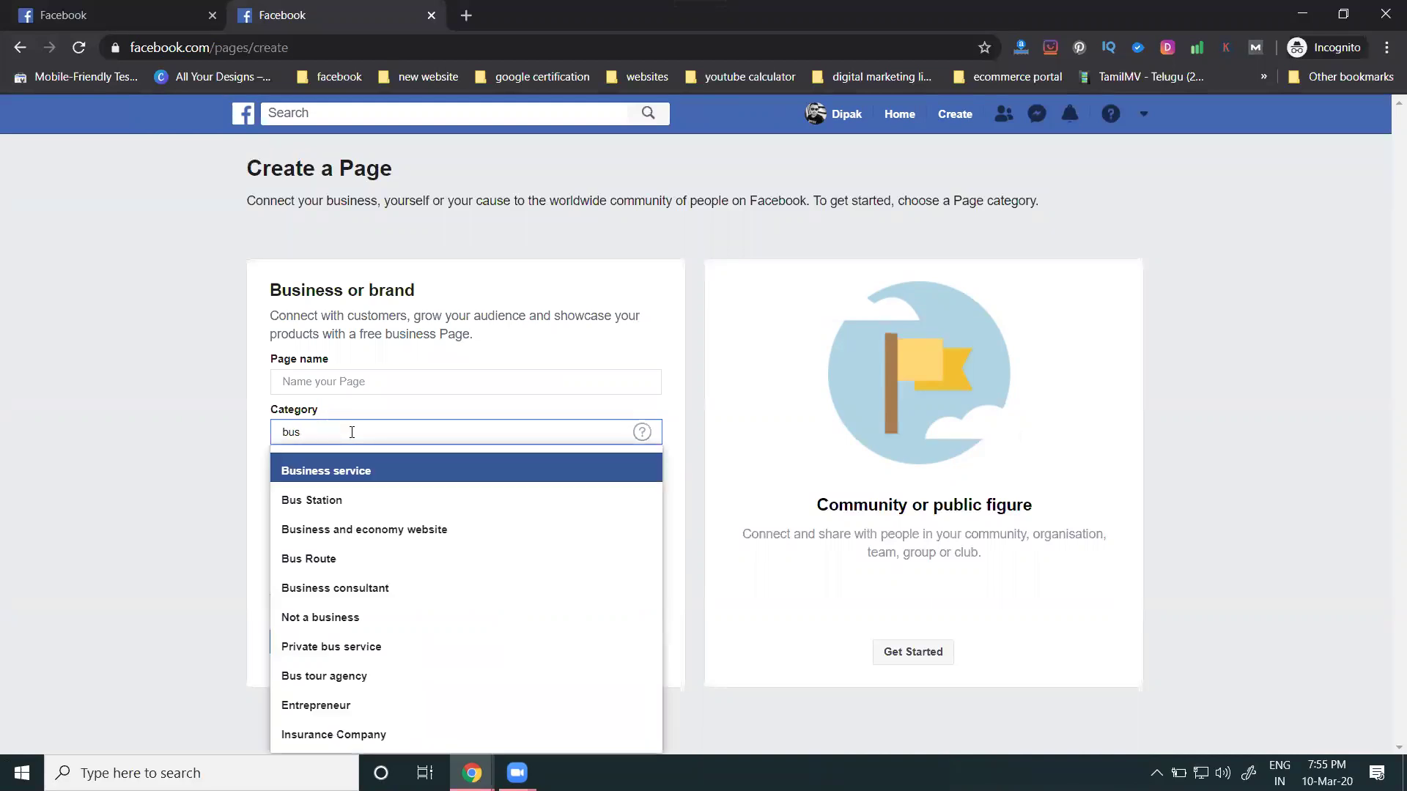
left_click(344, 473)
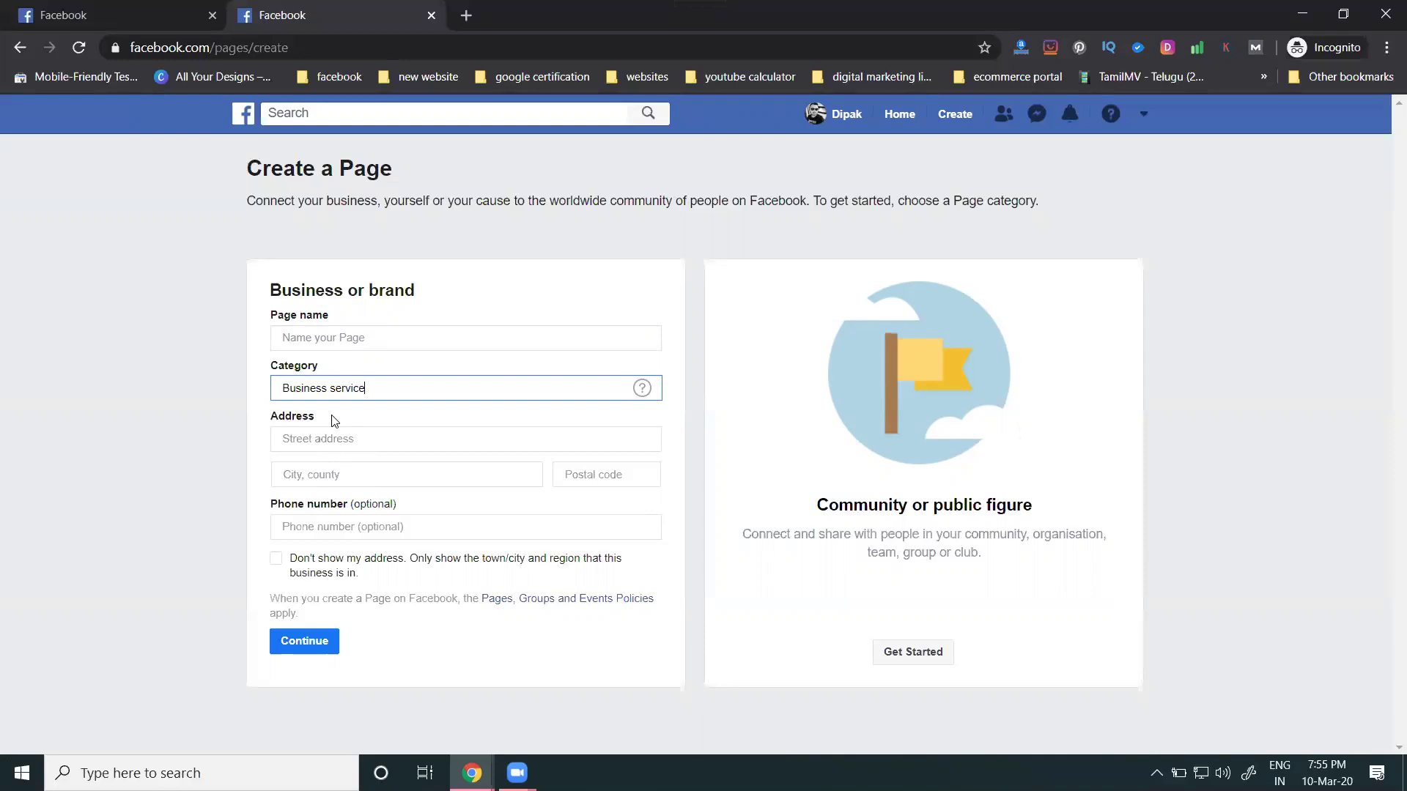
Change the Page category from Business service back to Entrepreneur.
left_click(334, 335)
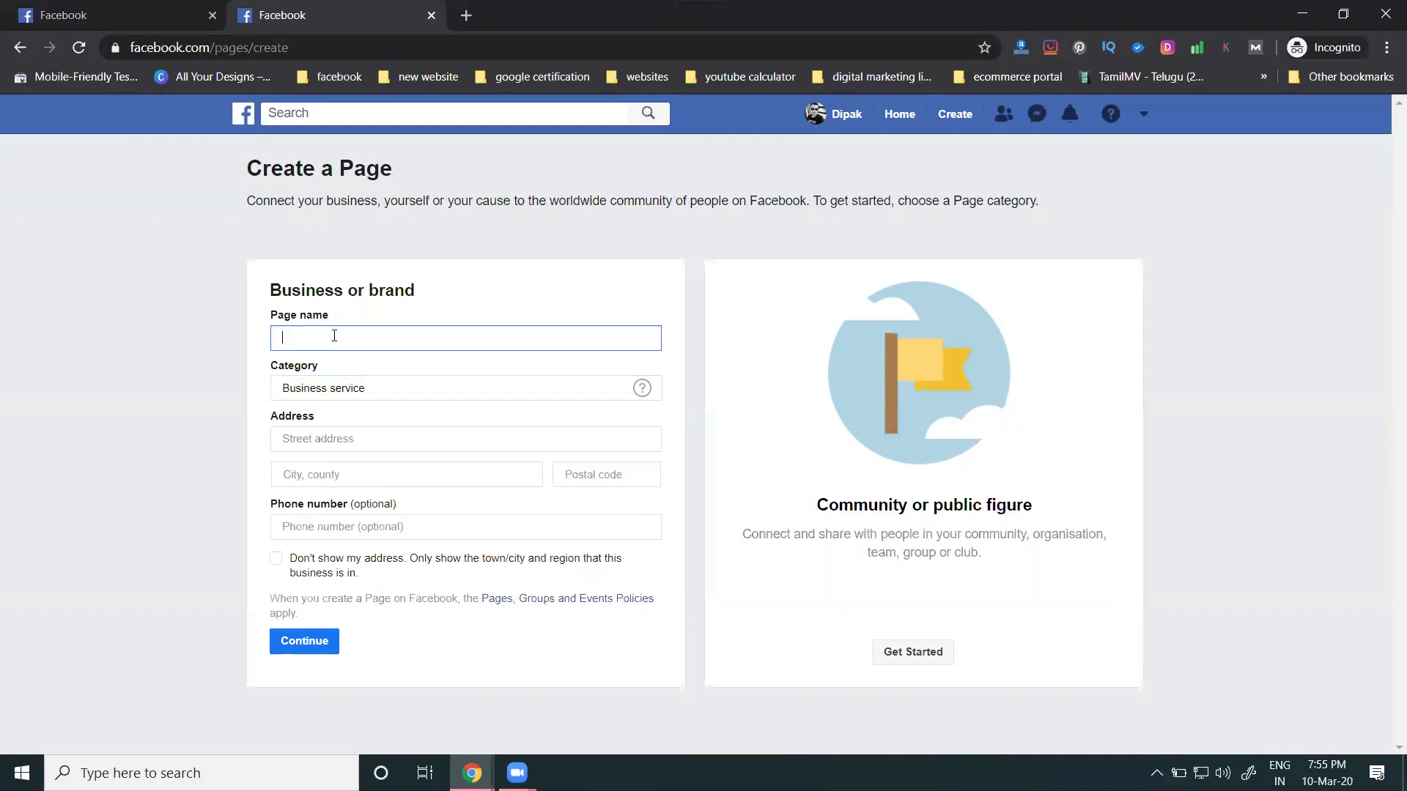
triple_click(333, 374)
triple_click(333, 389)
type("ent")
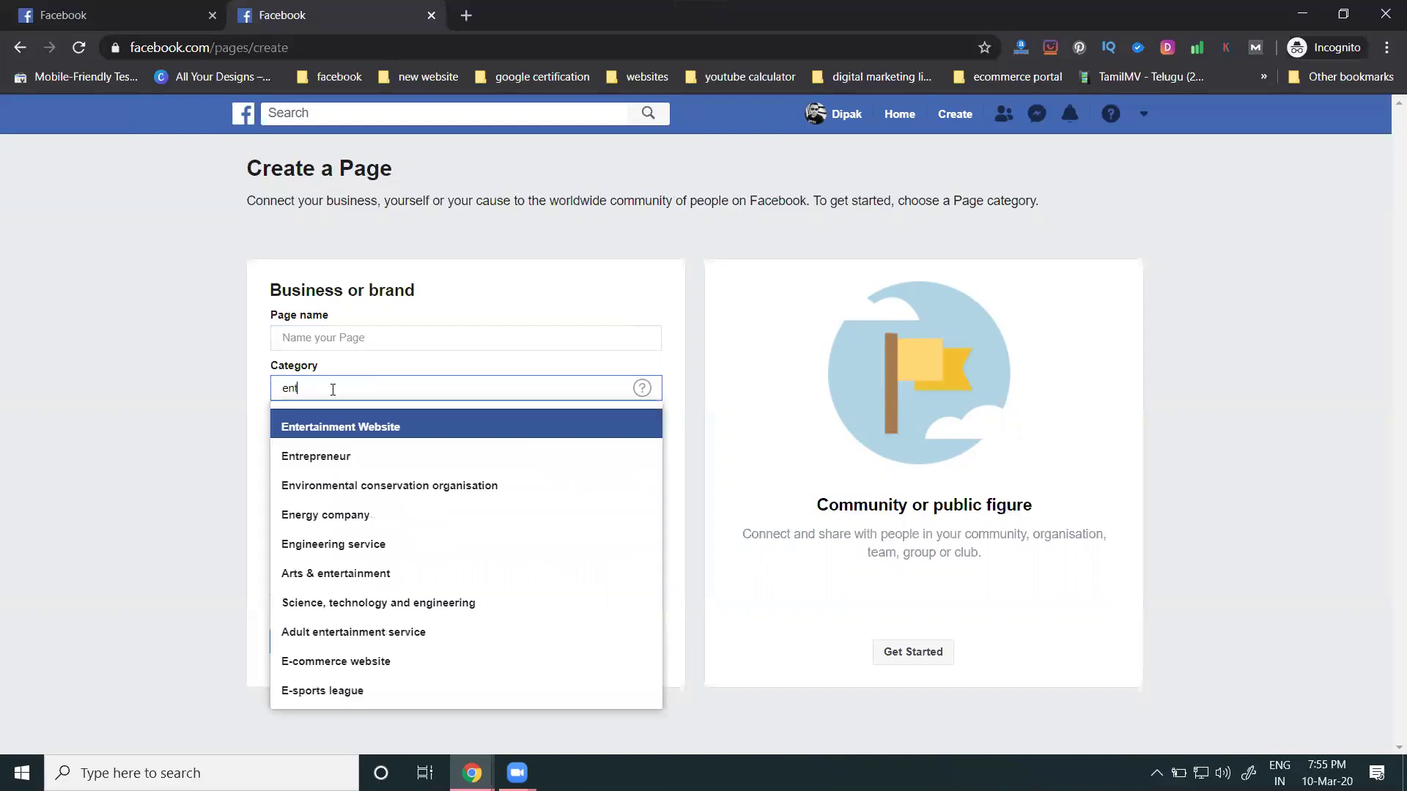
key("Down")
key("Return")
Name the business Page "Digital Dipak" and continue to create it.
left_click(352, 376)
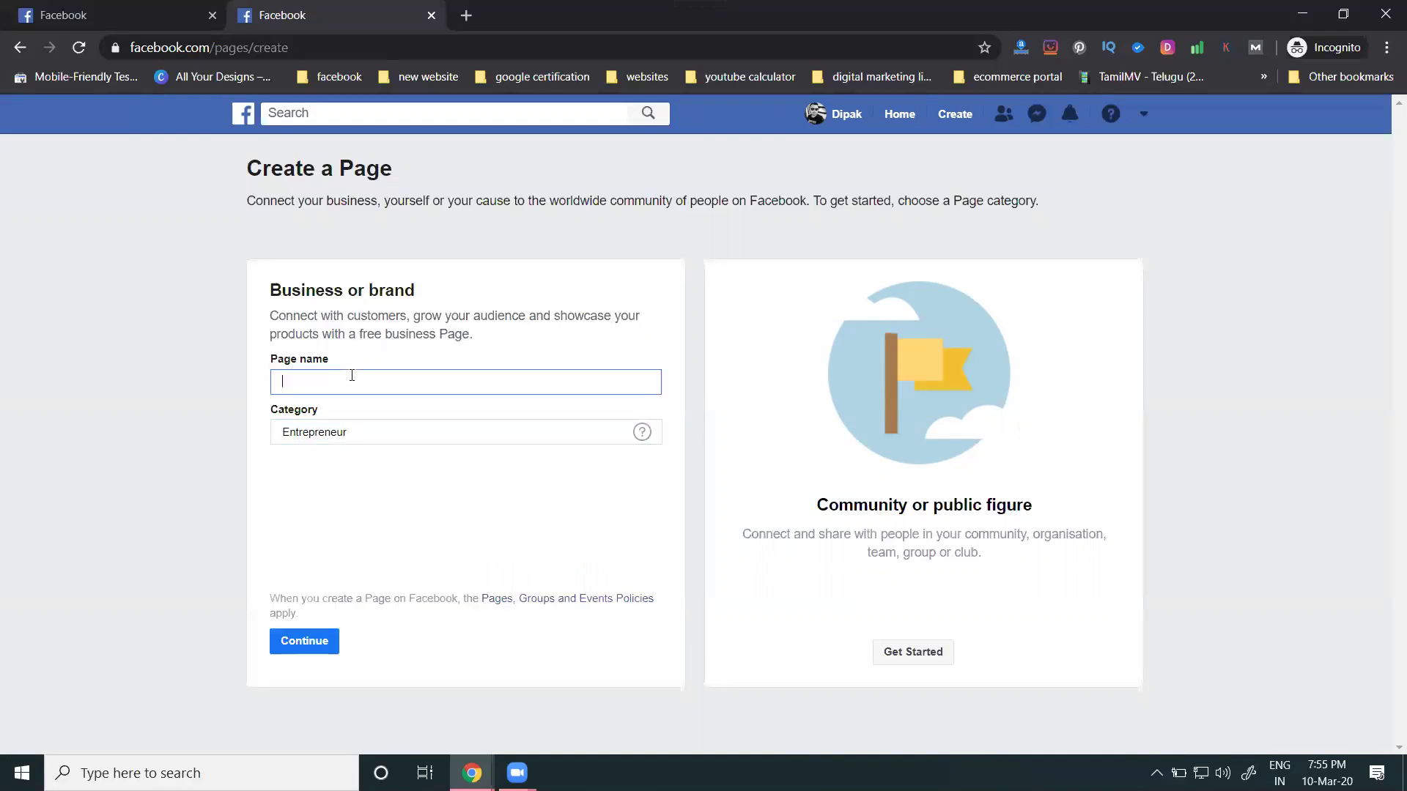
type("Digital Dipak")
left_click(311, 642)
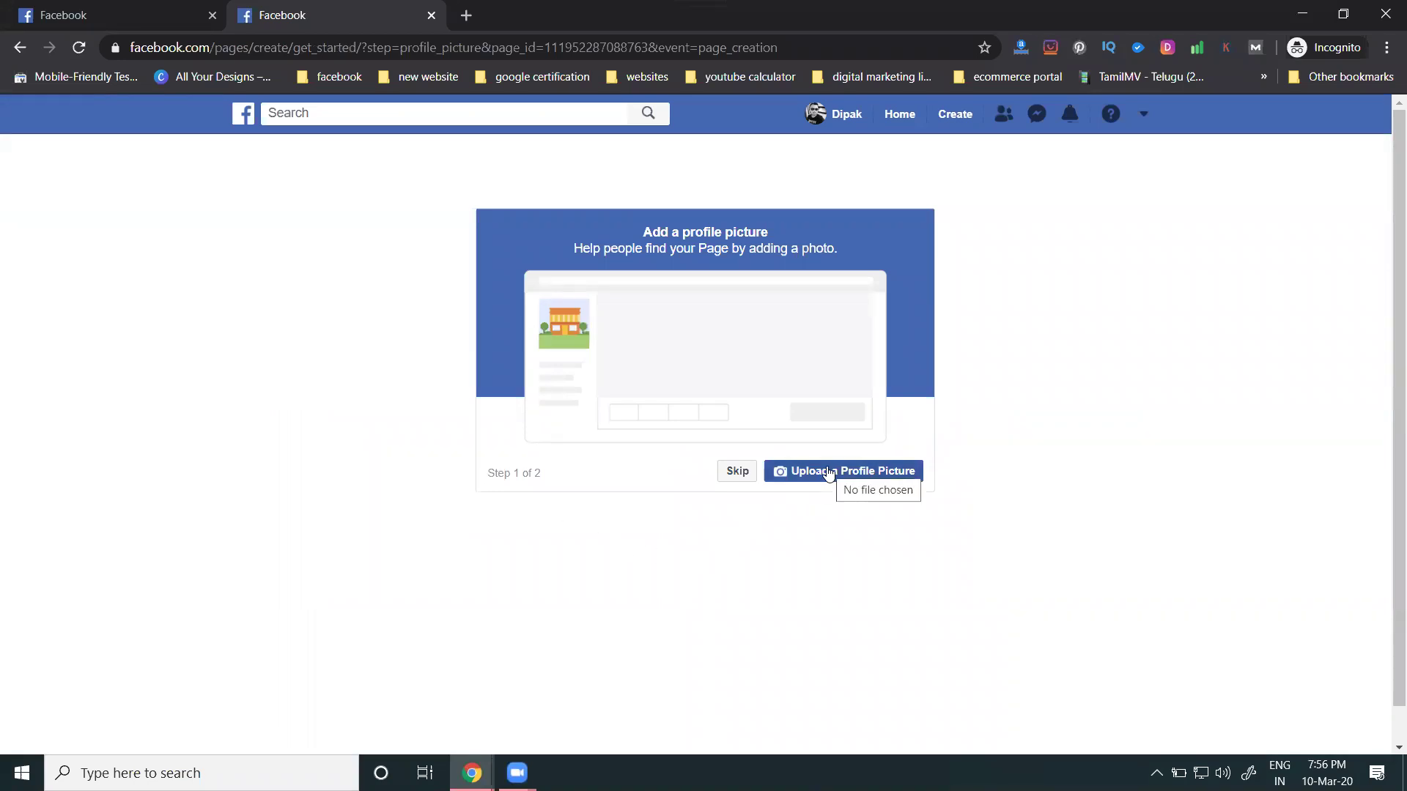
Skip adding a profile picture and cover photo, and dismiss the tip about inviting friends.
left_click(733, 475)
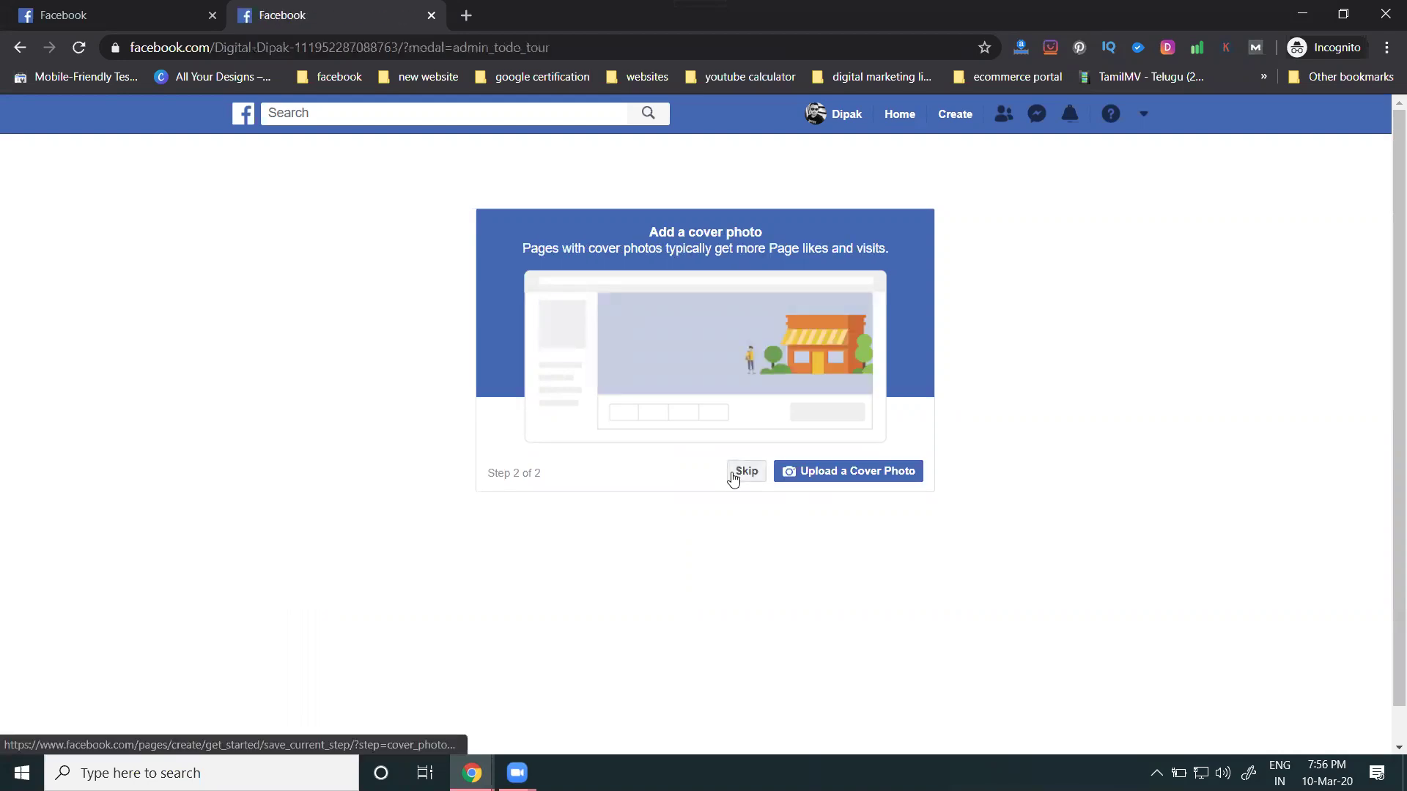
left_click(733, 474)
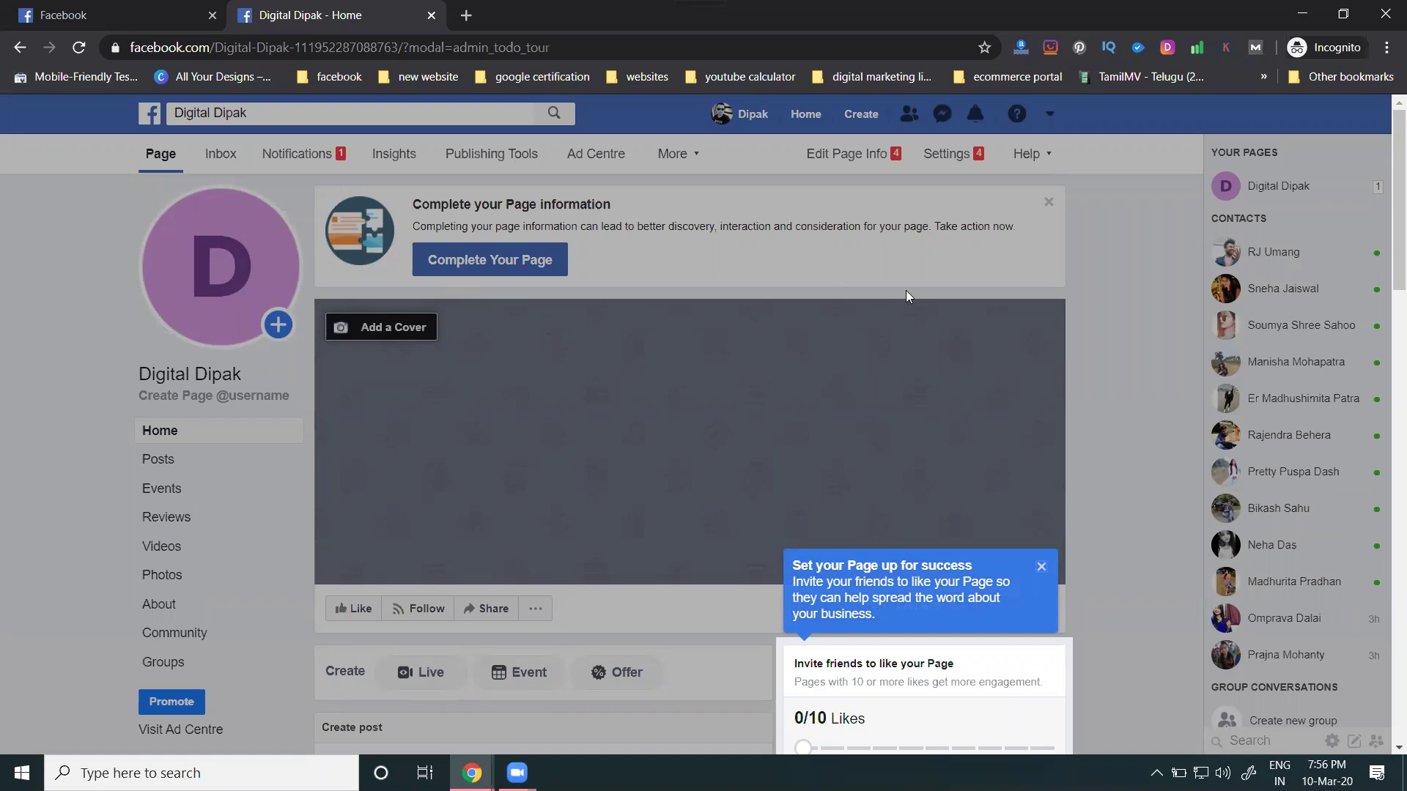
left_click(1040, 567)
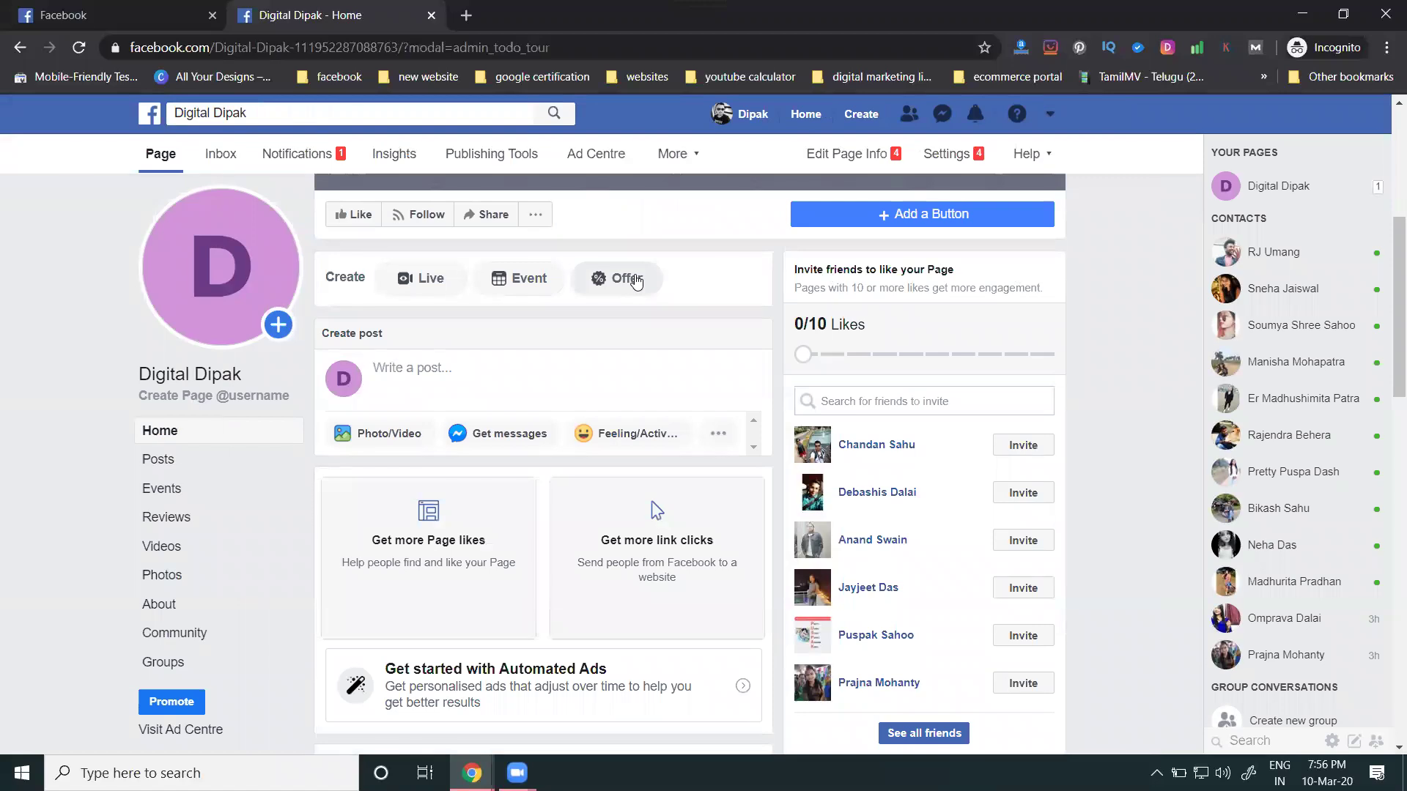
Start adding a button to the Page and review the options for contact, learning more, shopping and apps or games.
left_click(940, 216)
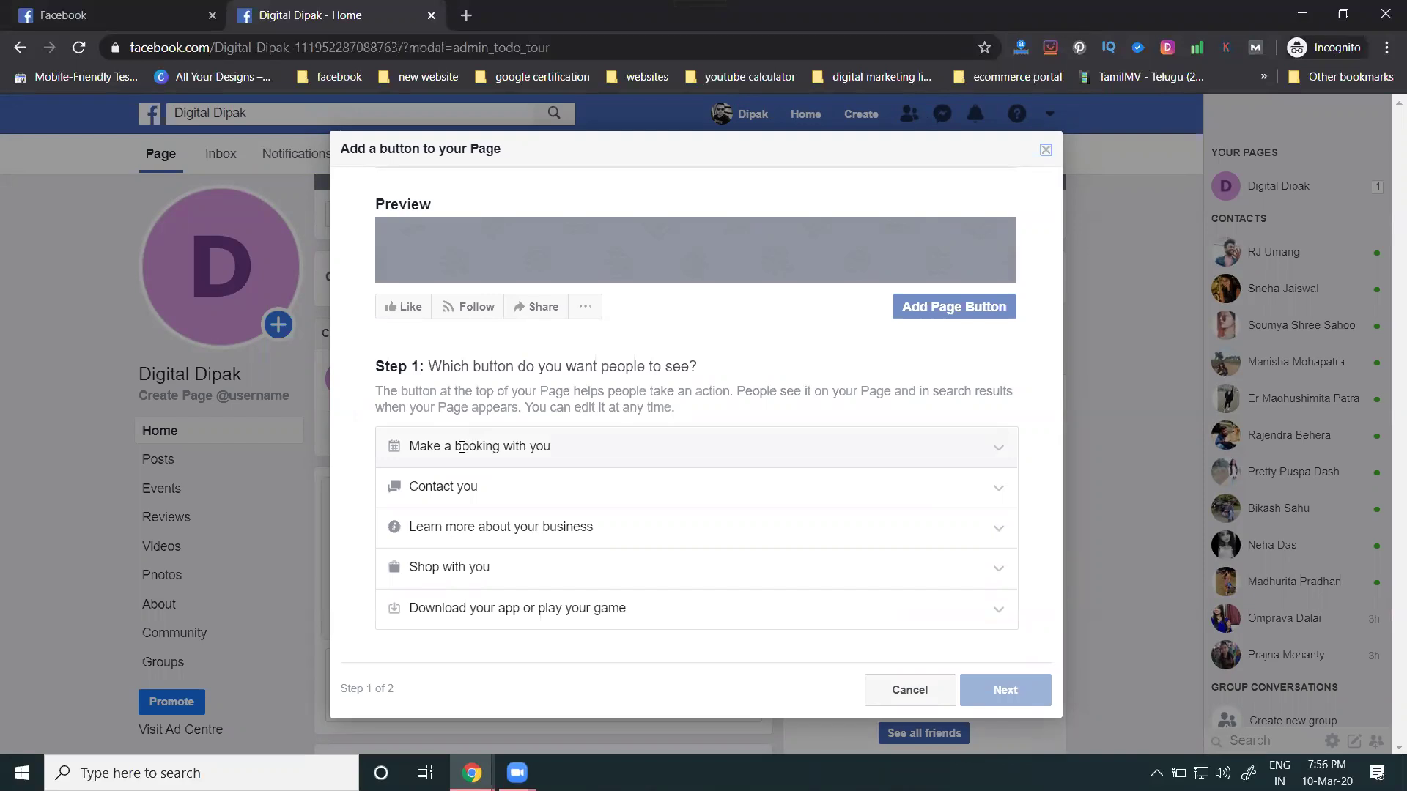
left_click(454, 486)
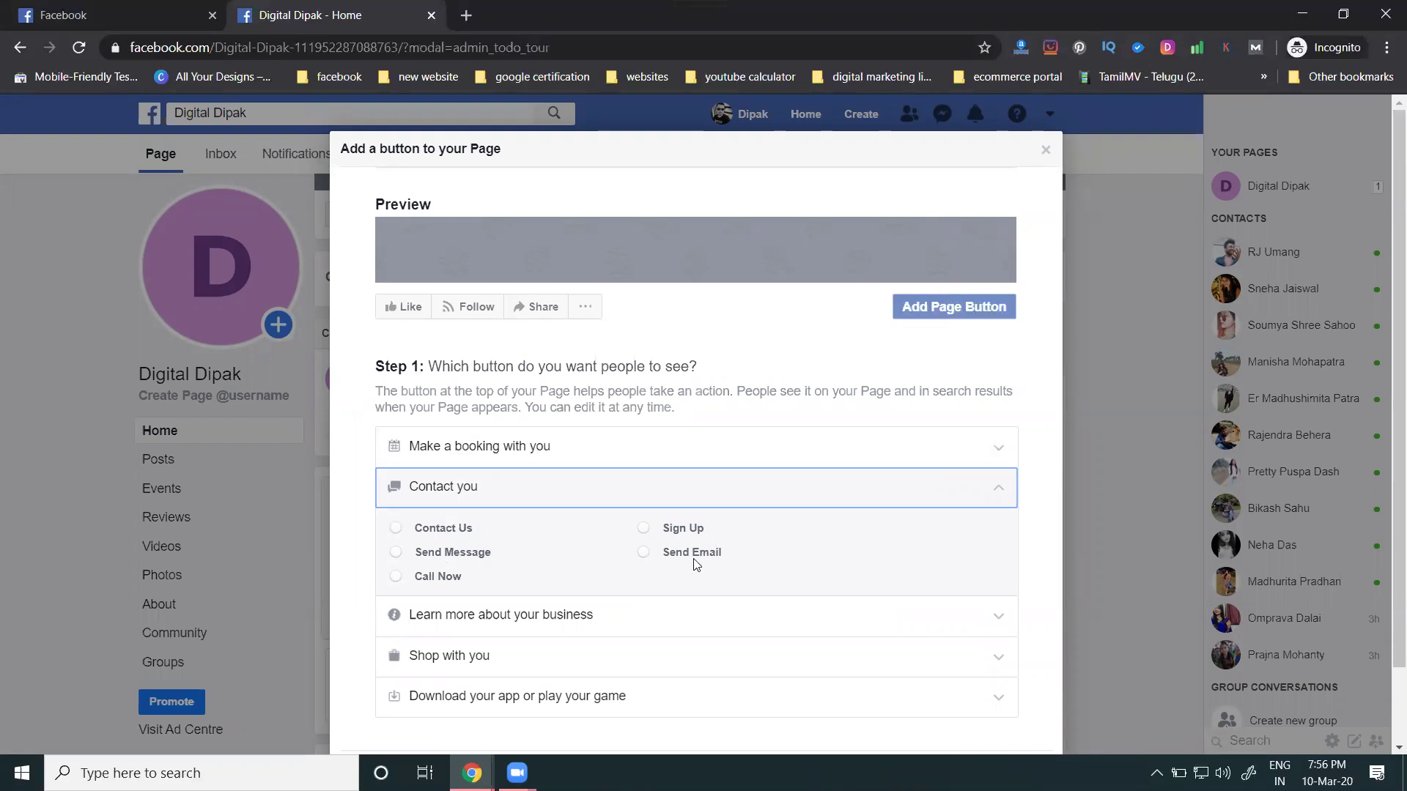
left_click(521, 623)
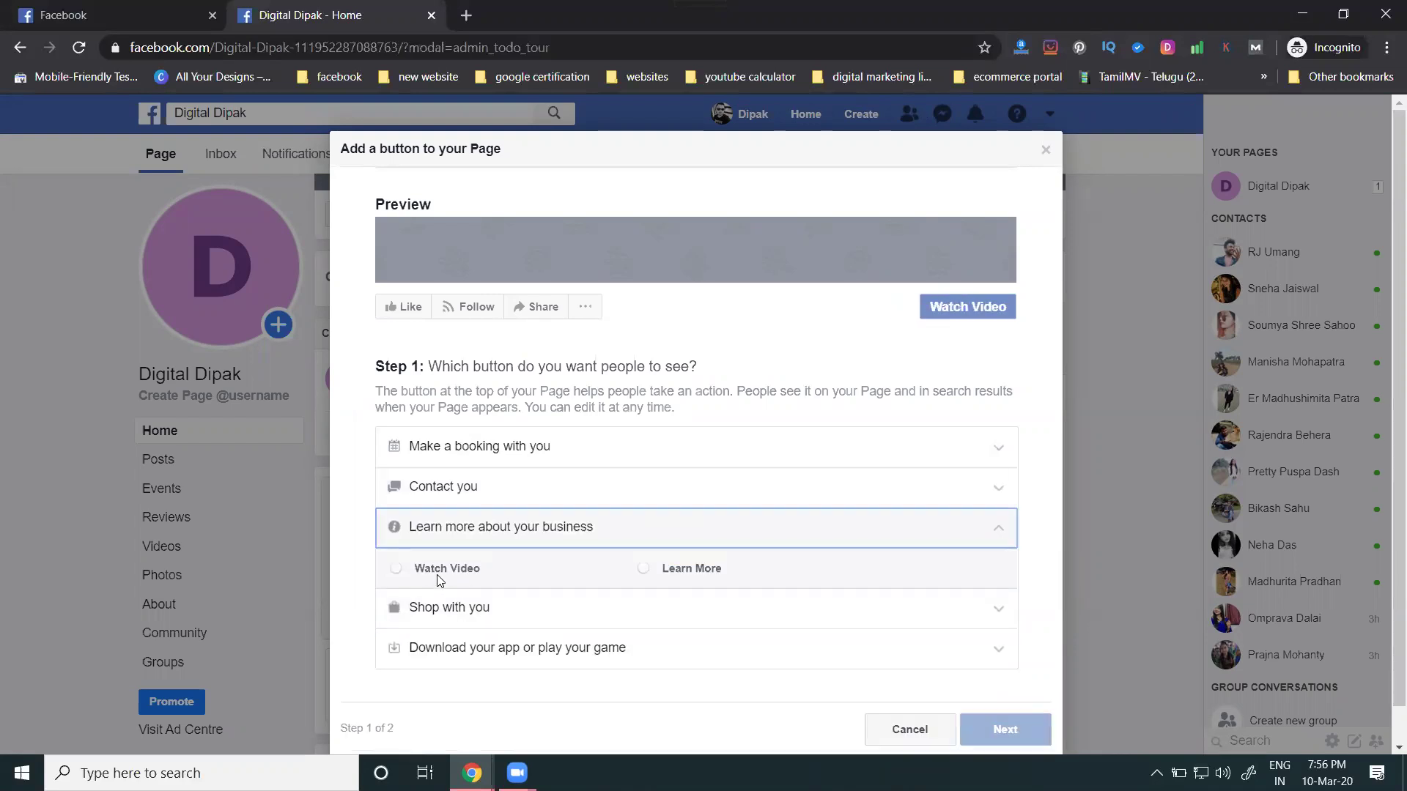
left_click(490, 625)
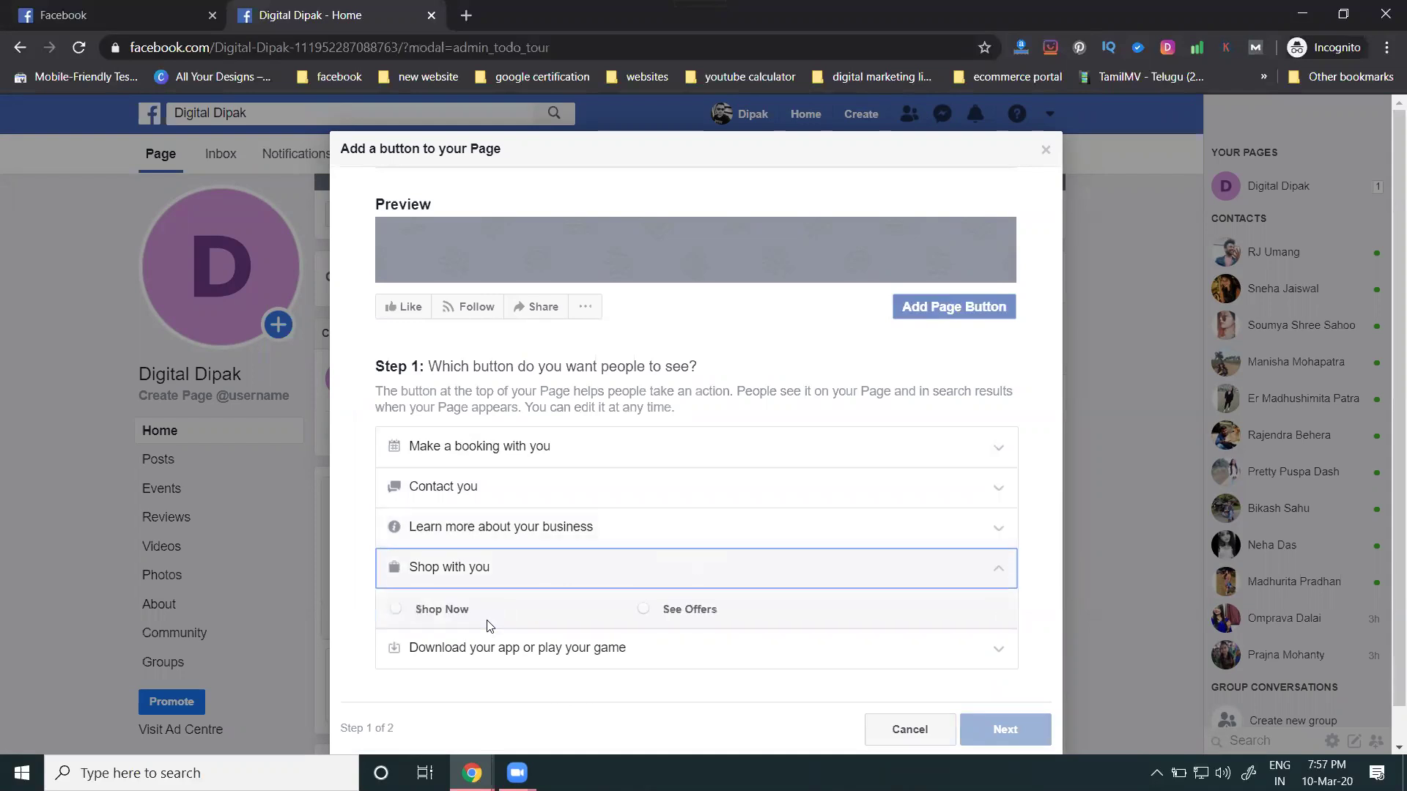
left_click(513, 649)
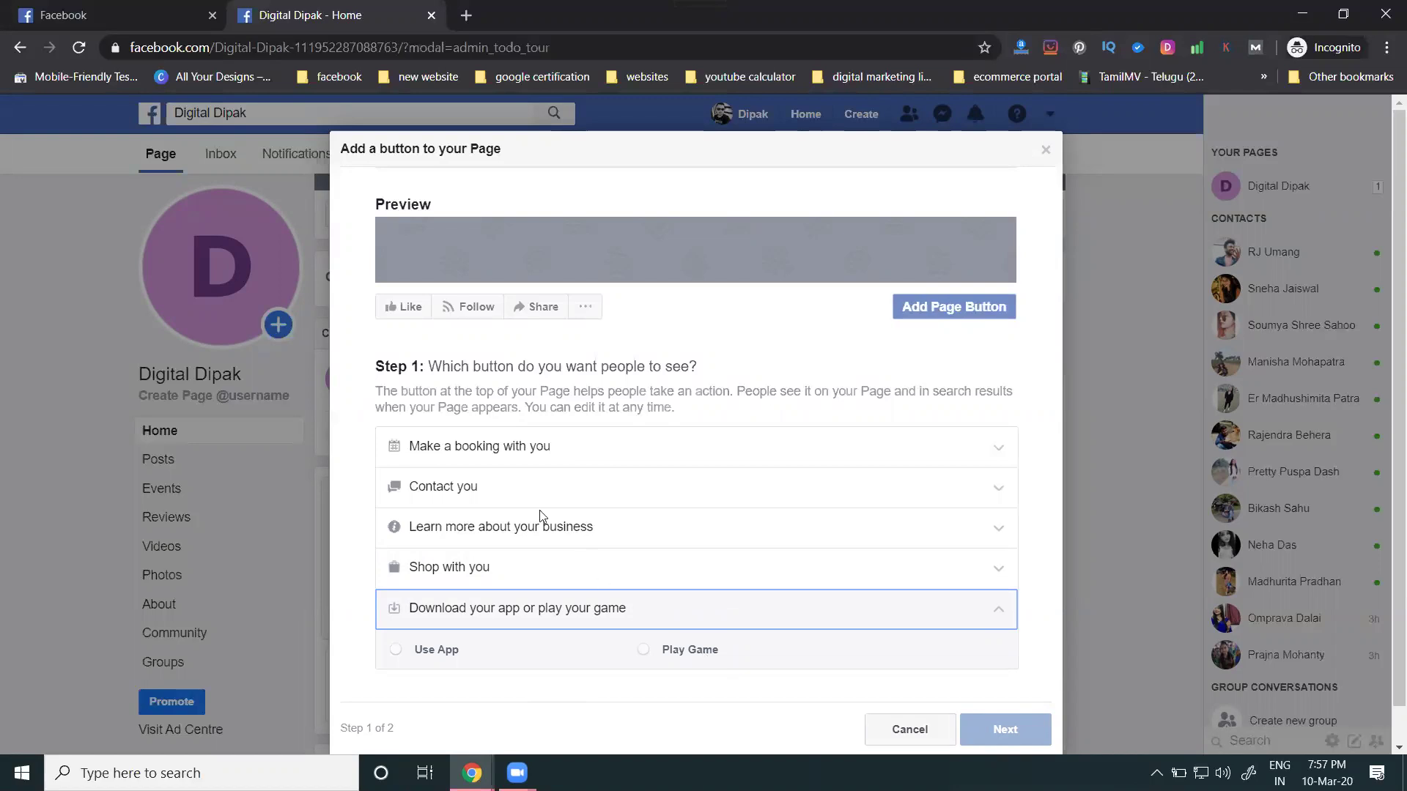
left_click(488, 446)
left_click(482, 523)
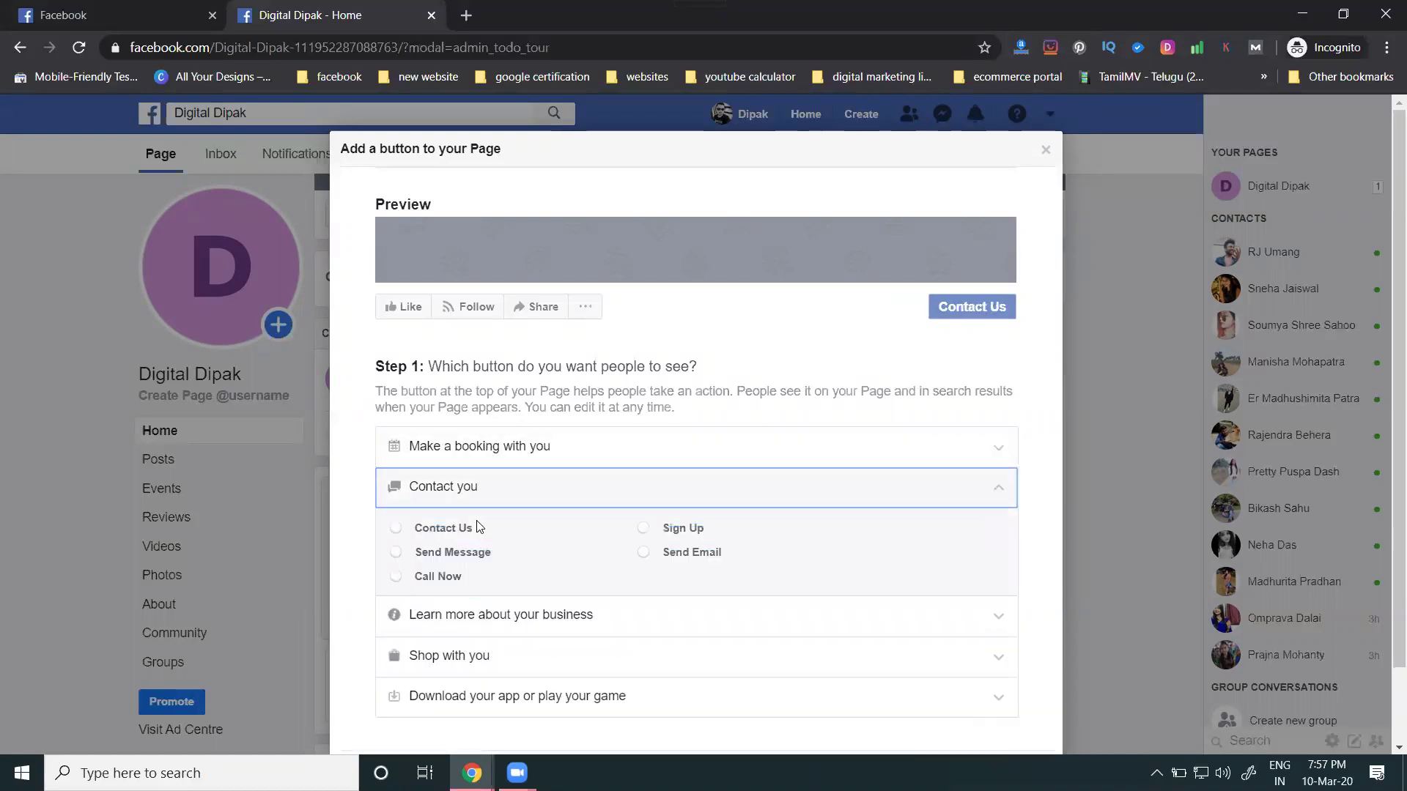
left_click(476, 615)
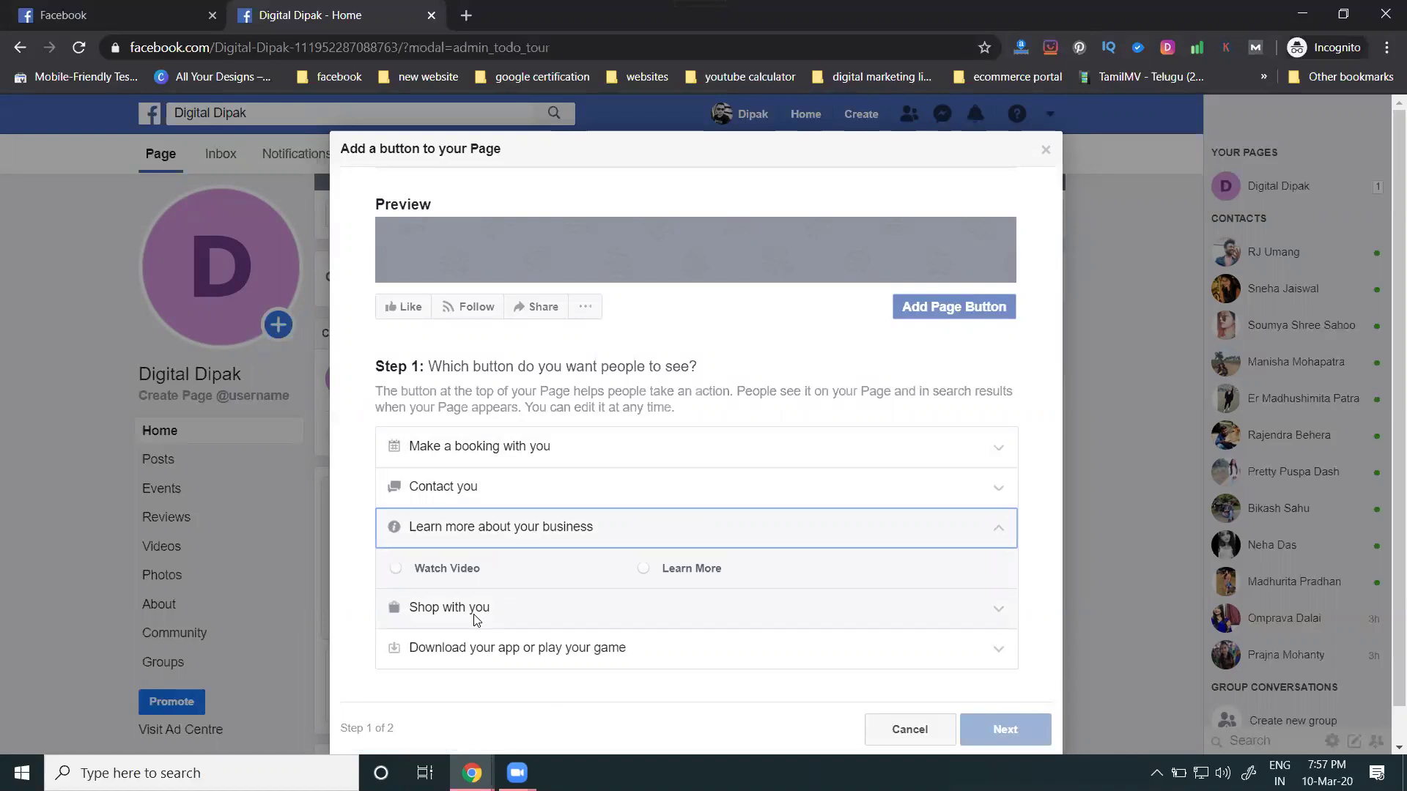
left_click(461, 610)
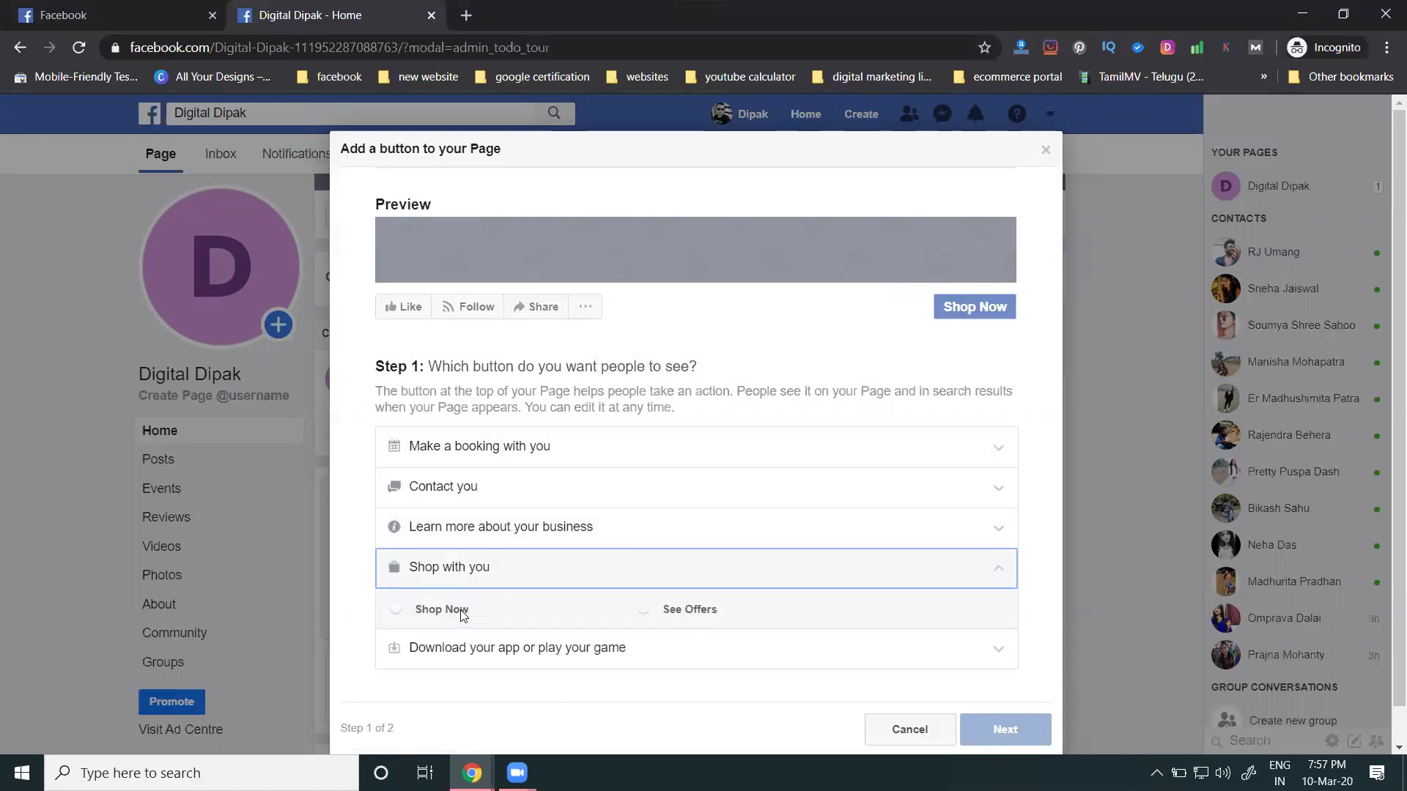
left_click(487, 655)
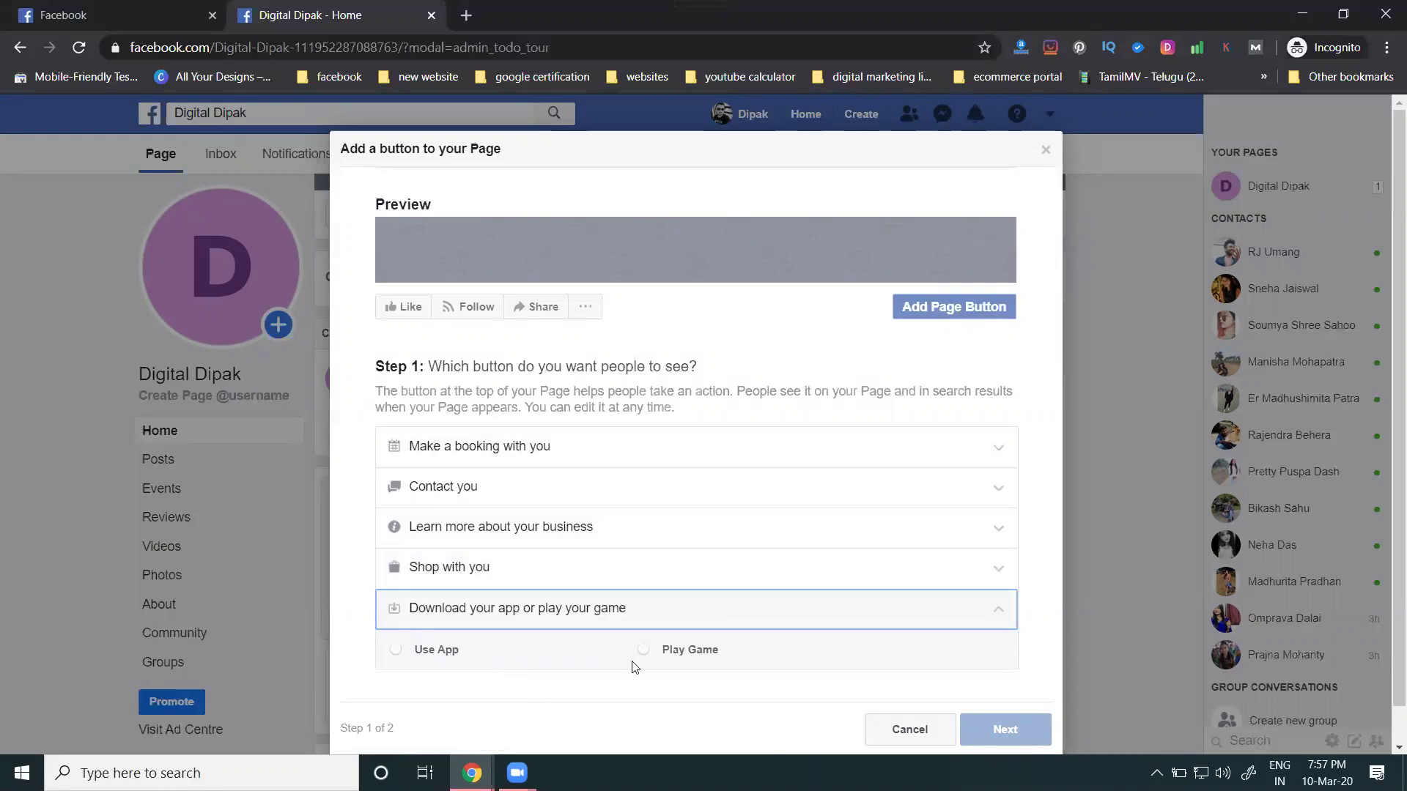
Choose Watch Video under learning more about the business as the Page's button and continue to its destination.
left_click(501, 540)
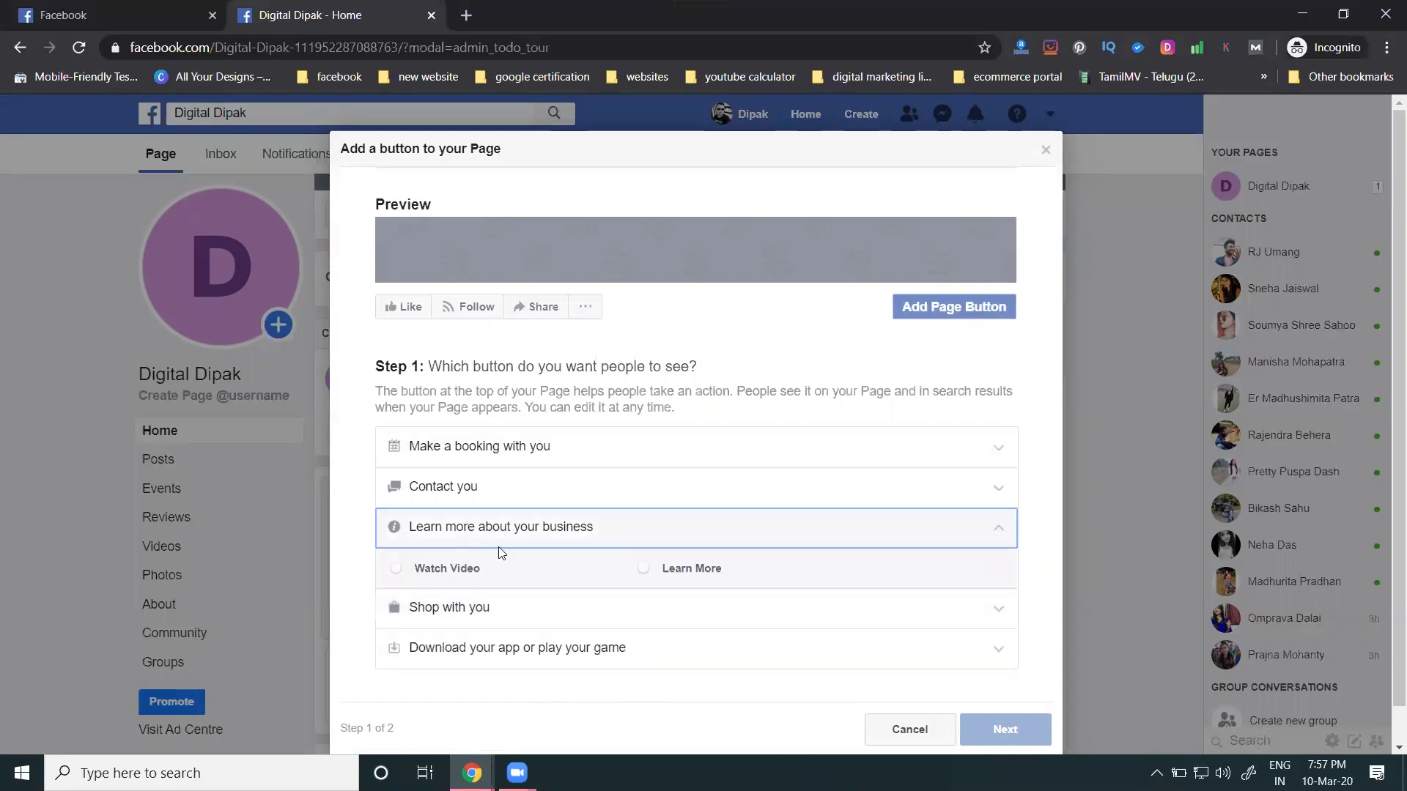
left_click(454, 569)
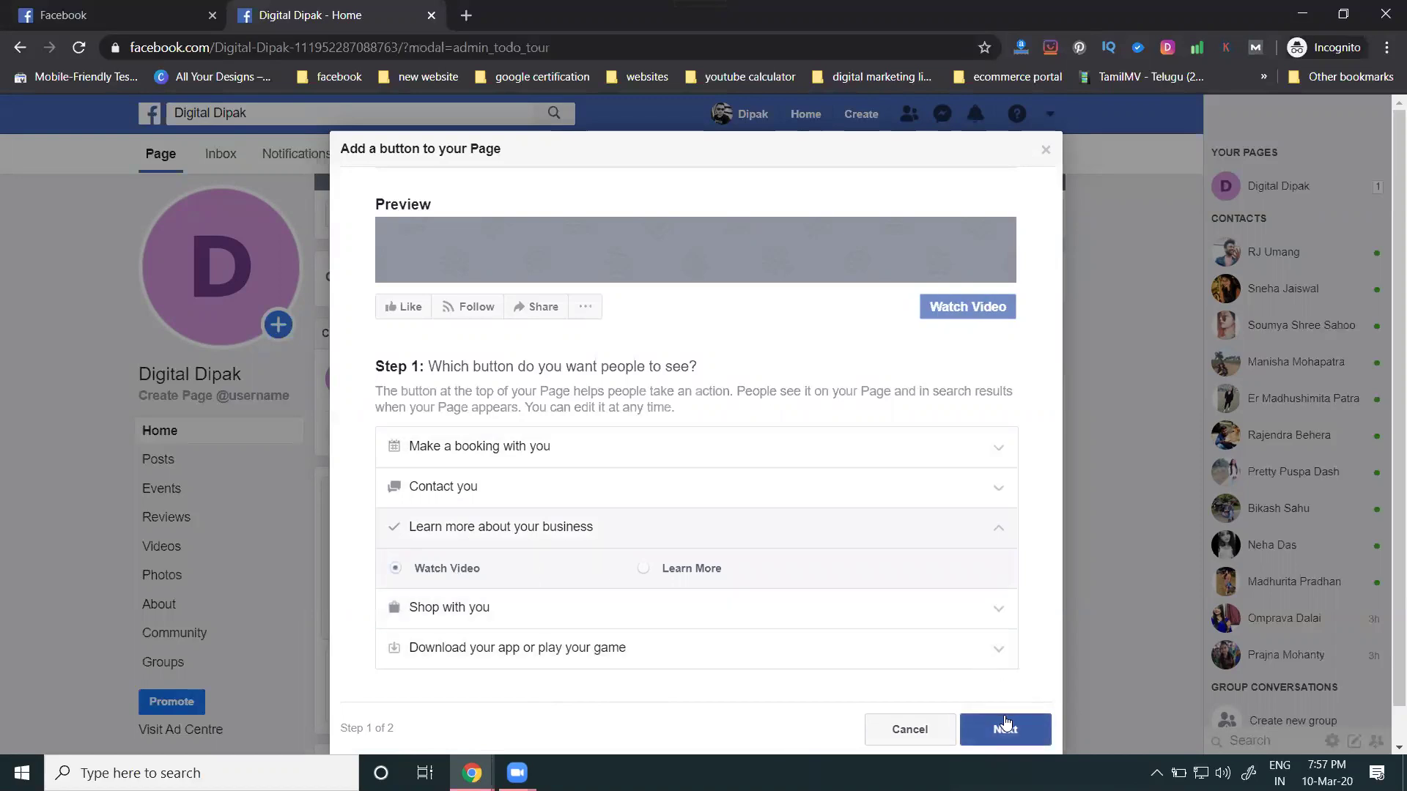
left_click(1005, 724)
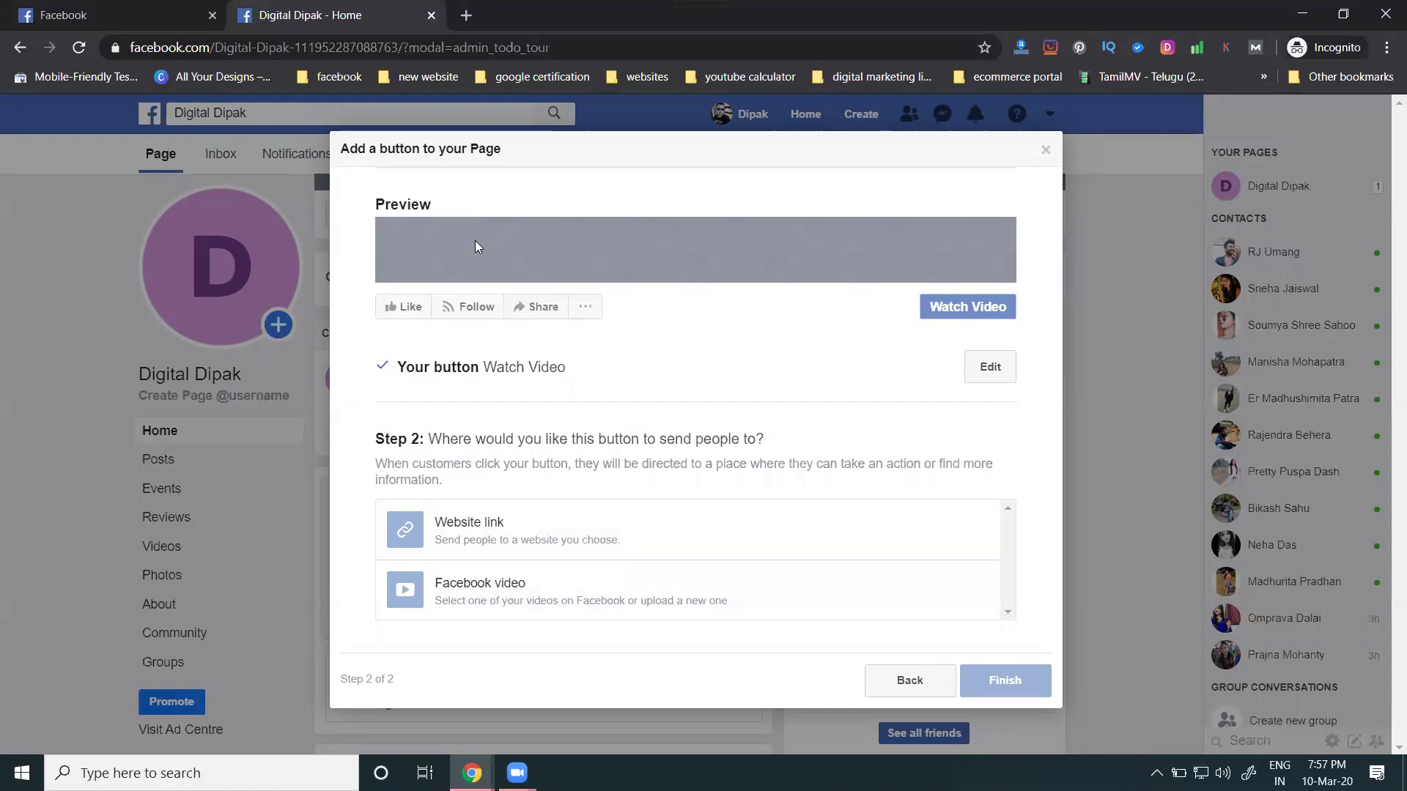
Open rakeshtechsolutions.com/blogs in a new browser tab and copy its full address.
left_click(466, 15)
type("ra")
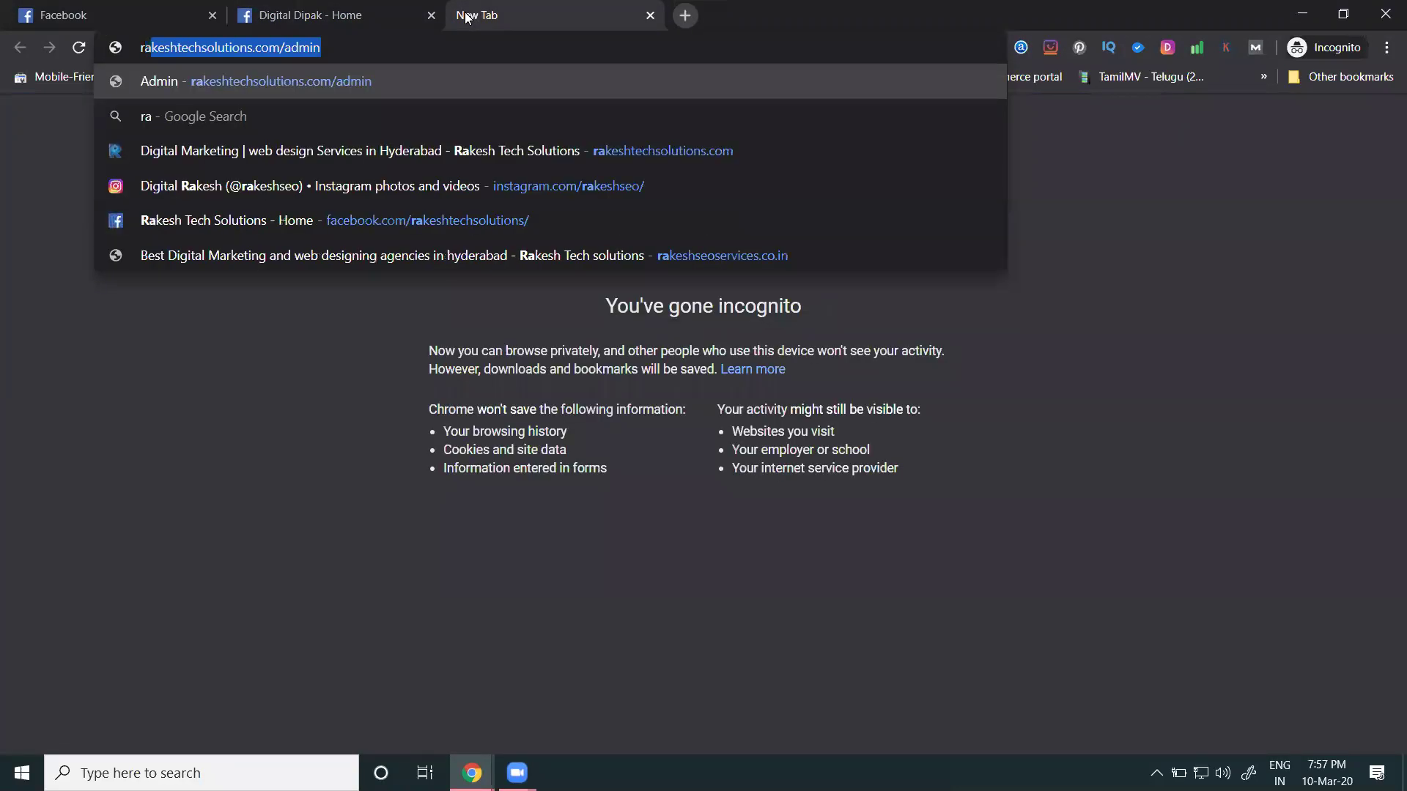
key("End")
key("BackSpace")
key("BackSpace")
key("BackSpace")
key("BackSpace")
key("BackSpace")
type("blogs")
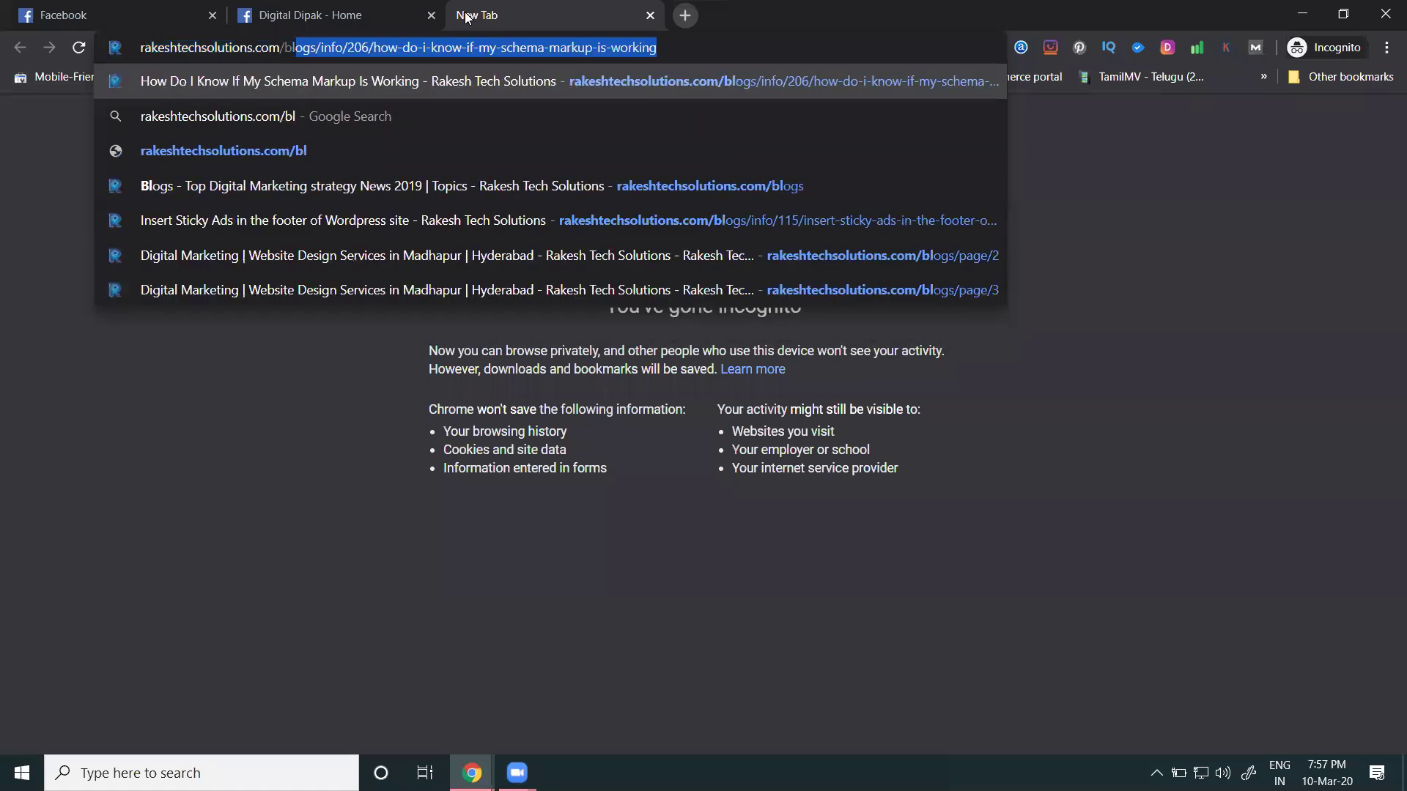
key("Return")
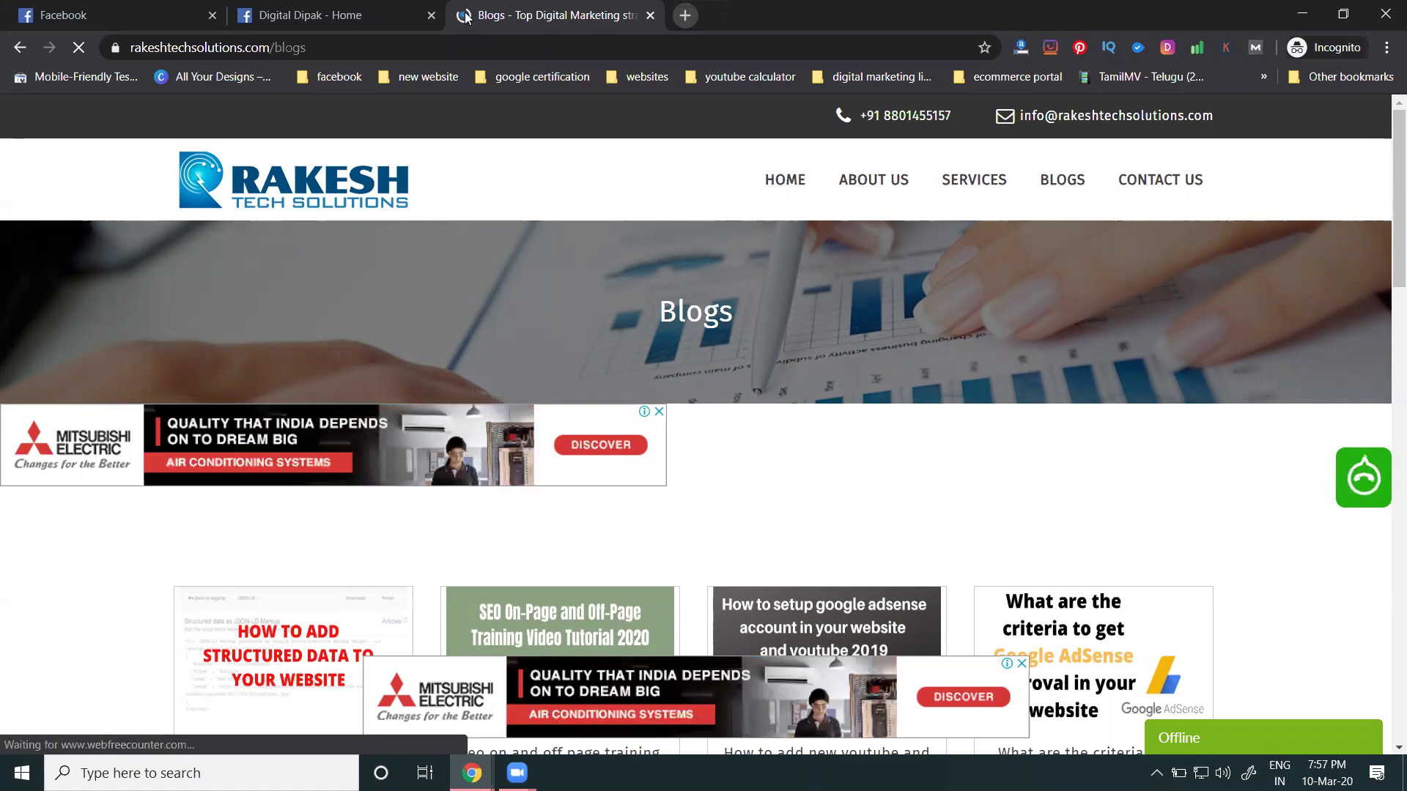
left_click(295, 49)
key("ctrl+c")
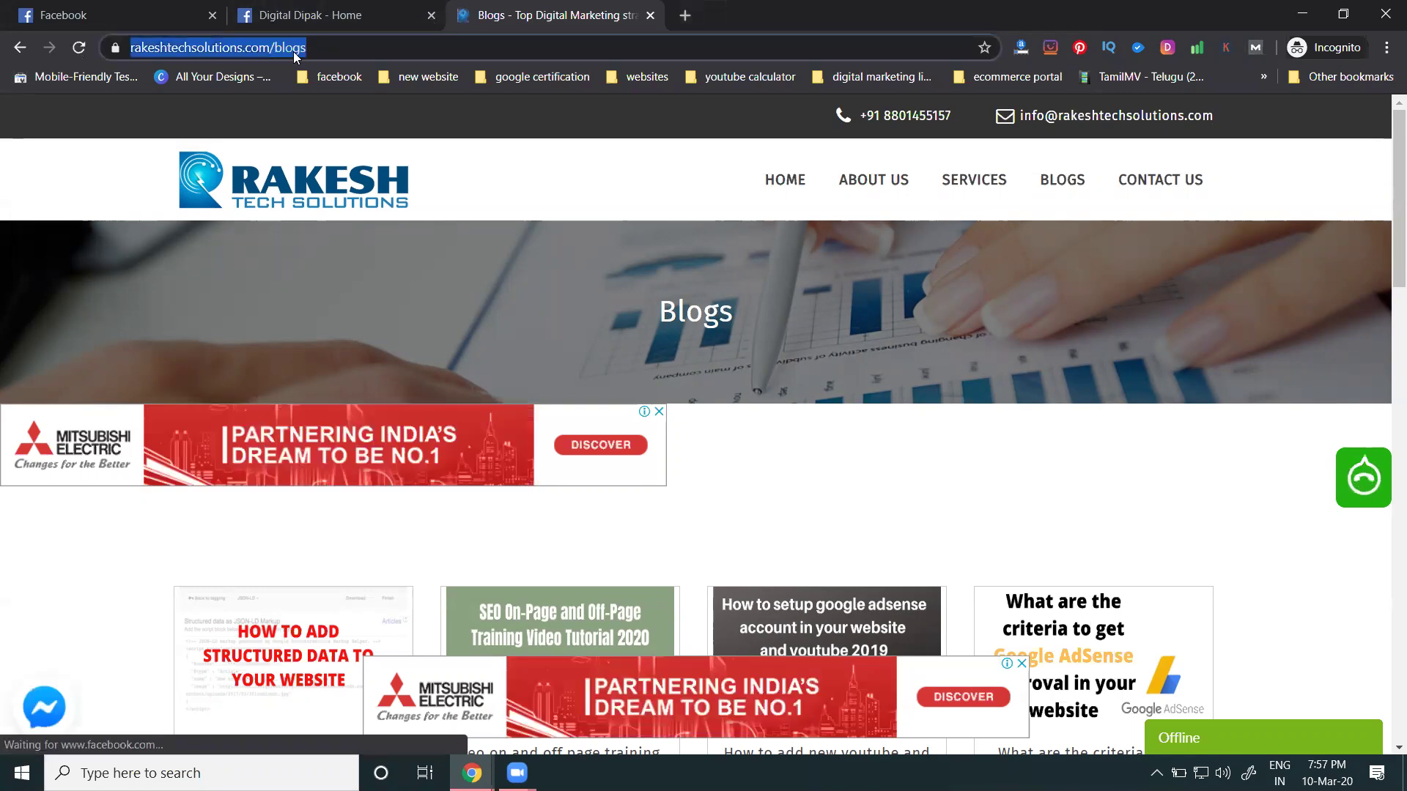
left_click(322, 14)
left_click(523, 526)
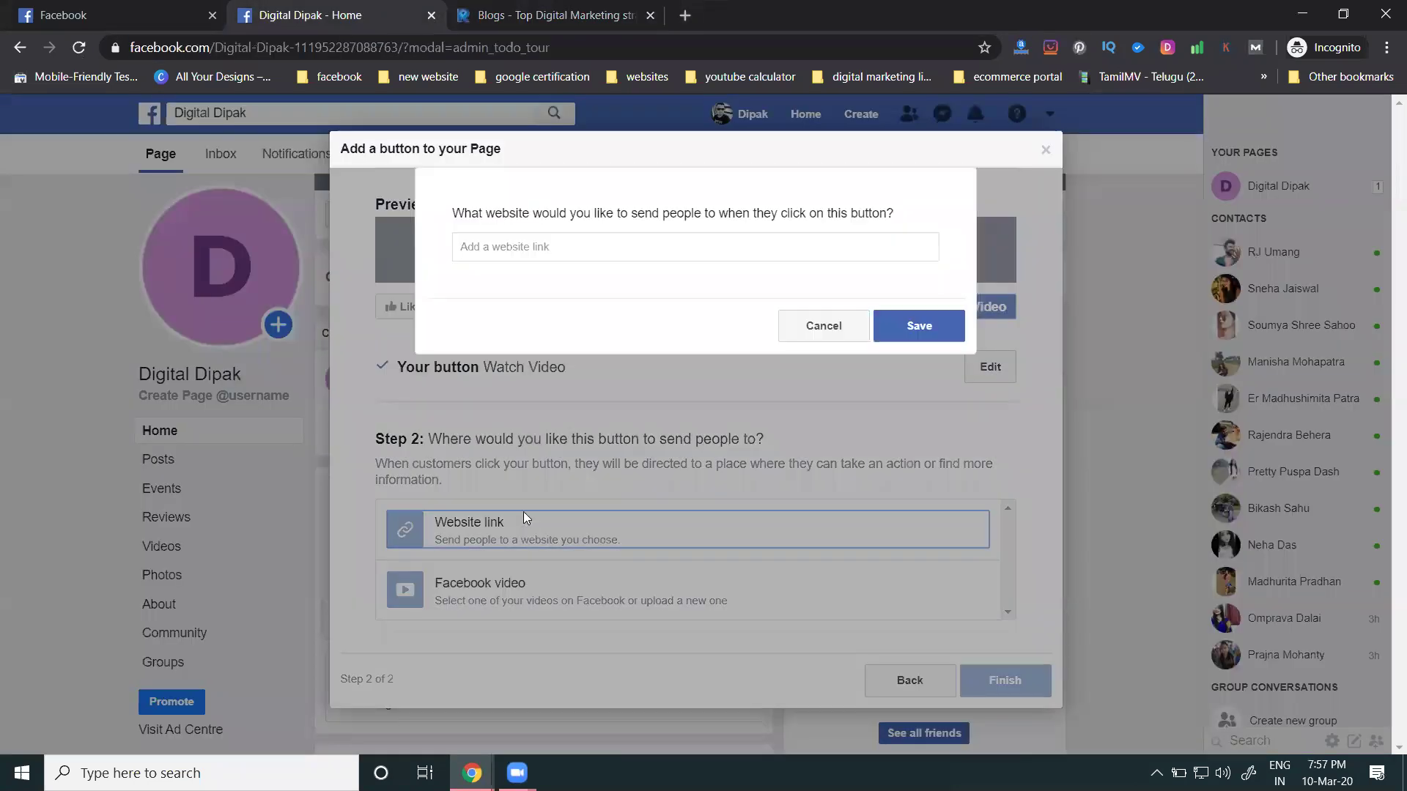
left_click(548, 246)
key("ctrl+v")
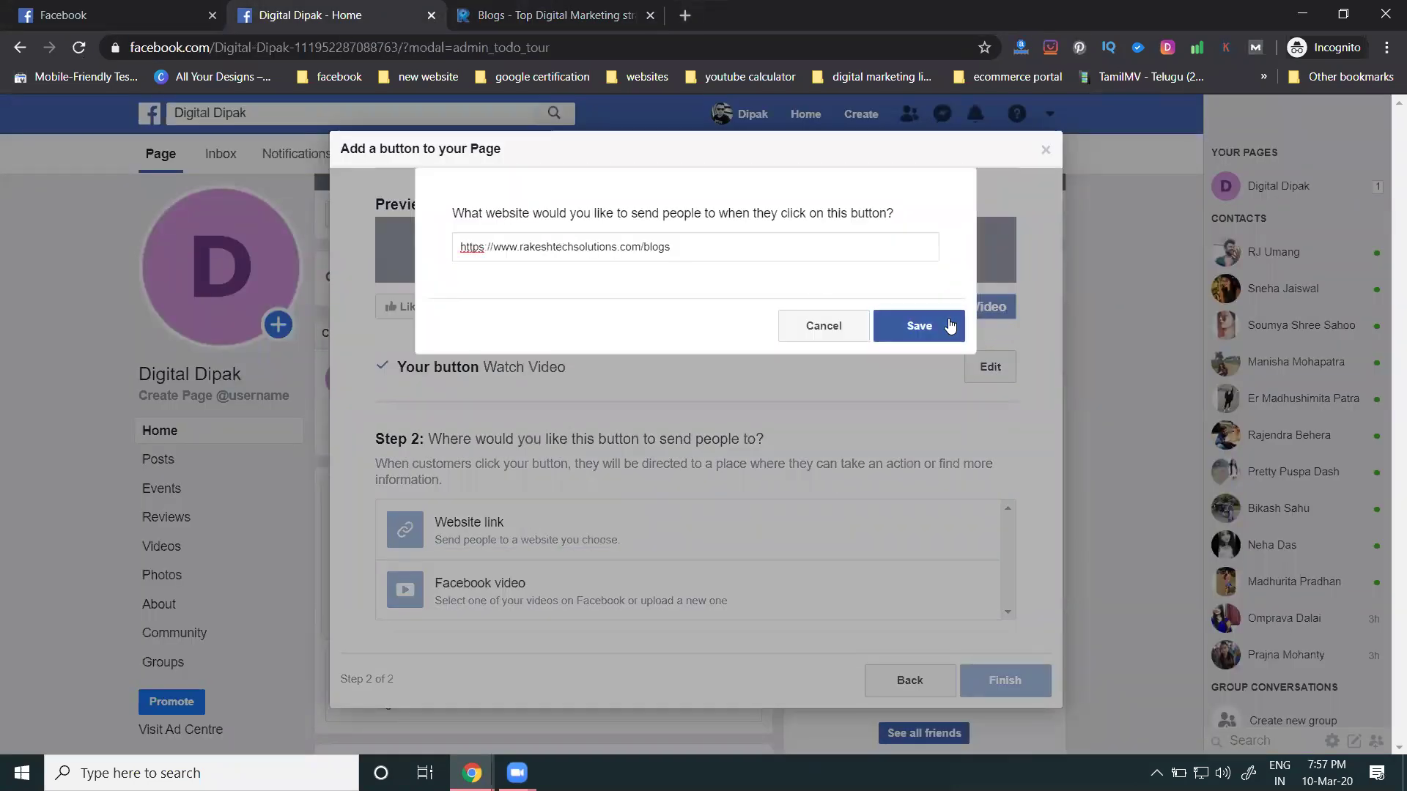
left_click(914, 324)
left_click(999, 576)
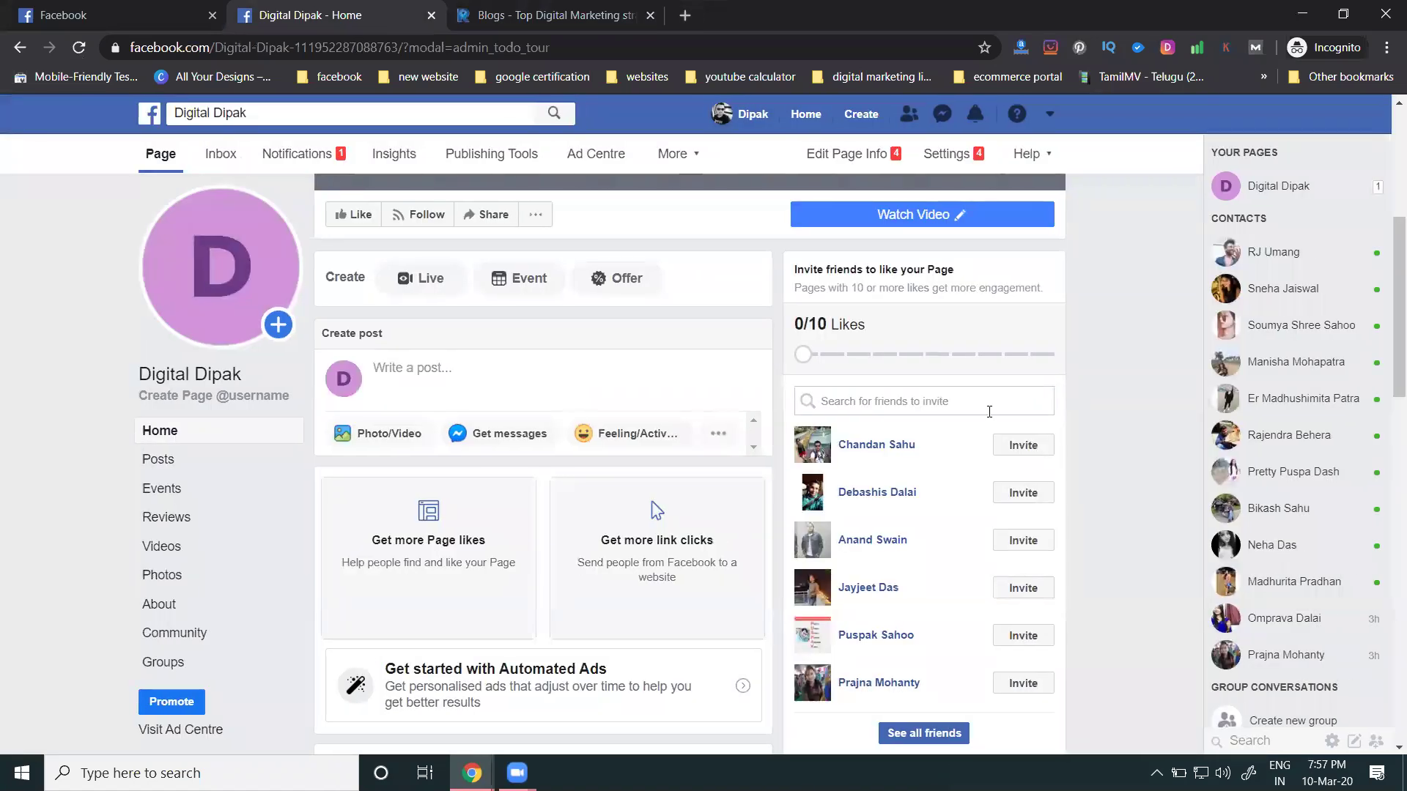
left_click(944, 315)
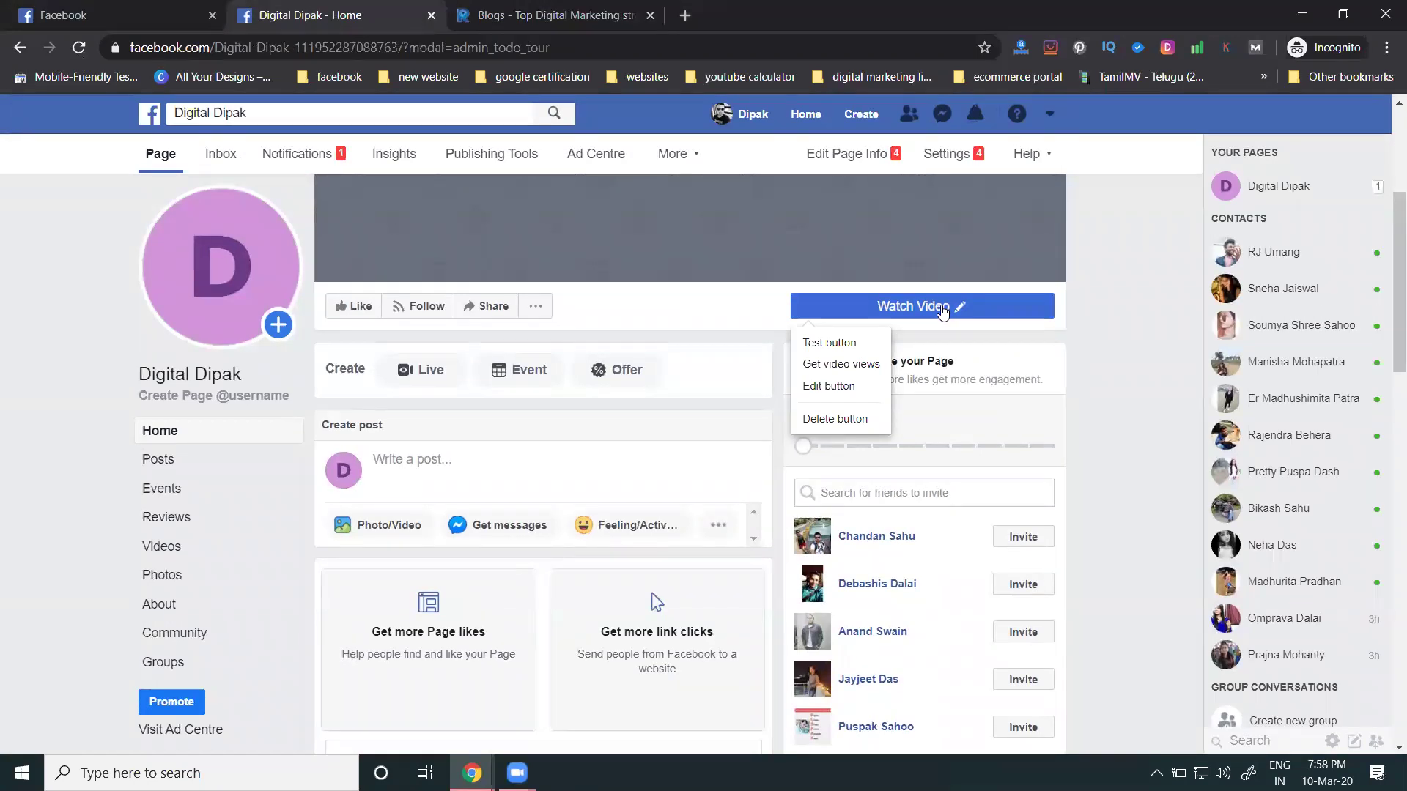
scroll(21, 337, "down", 3)
In the Page's About details, add the categories Blogger and News and media website, save, and decline to add more info.
left_click(160, 608)
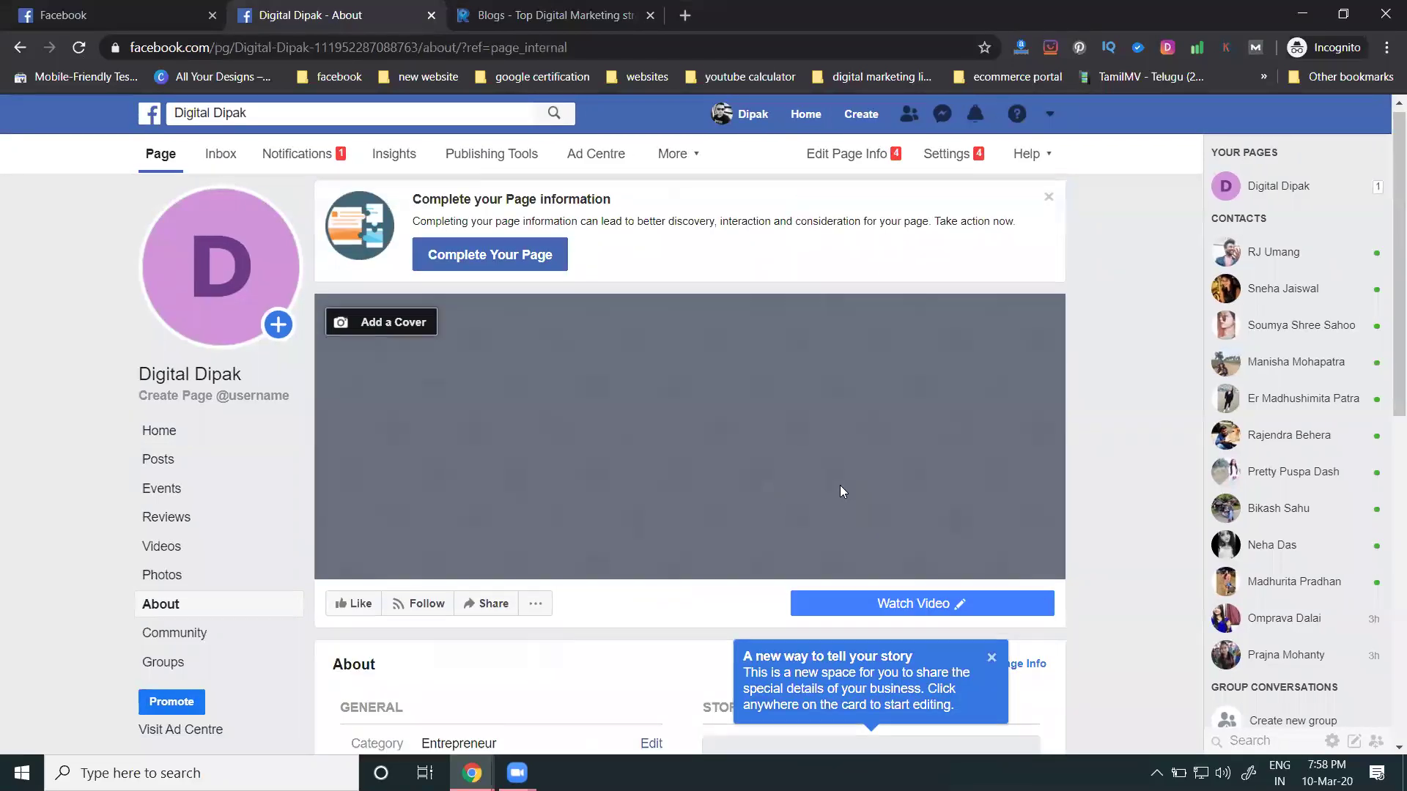
scroll(839, 485, "down", 6)
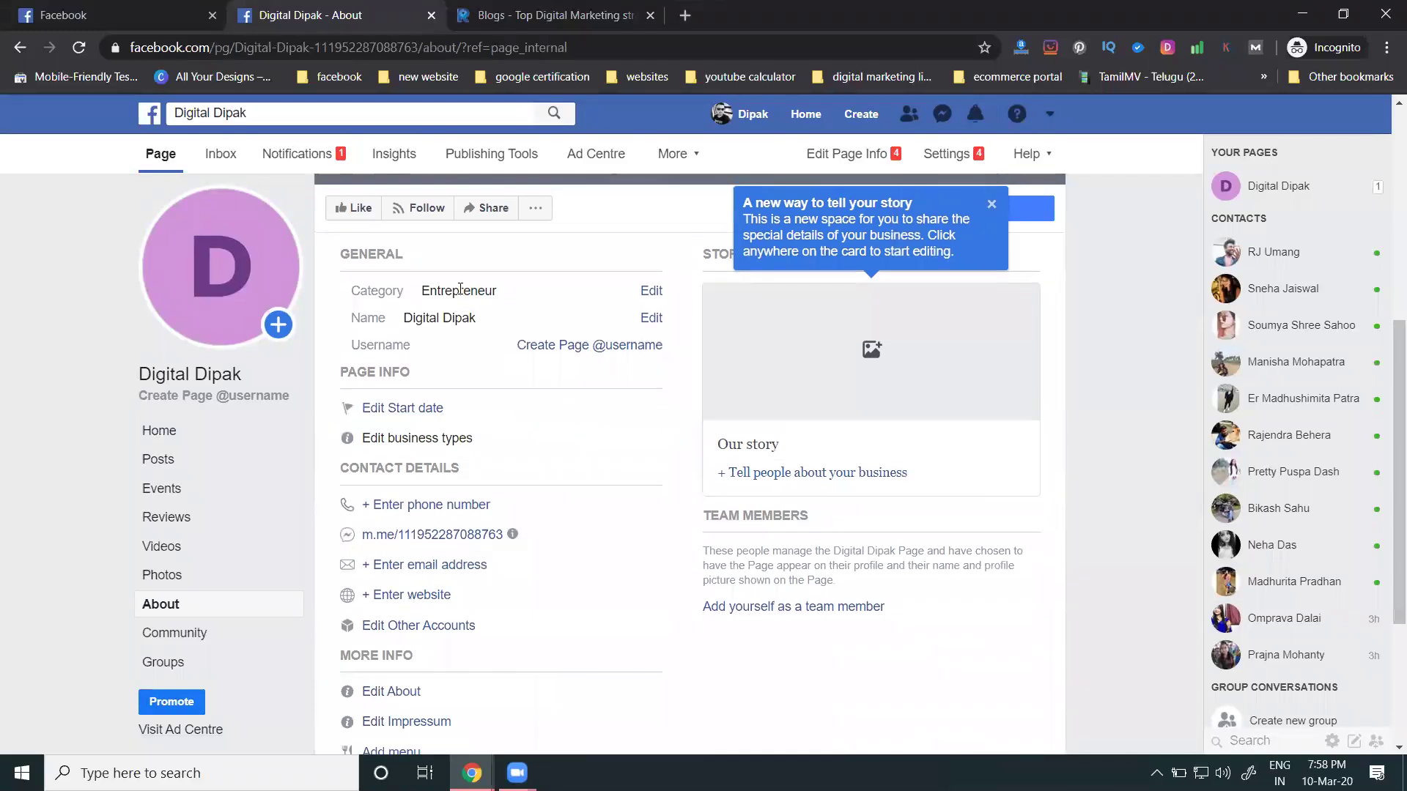
left_click(646, 293)
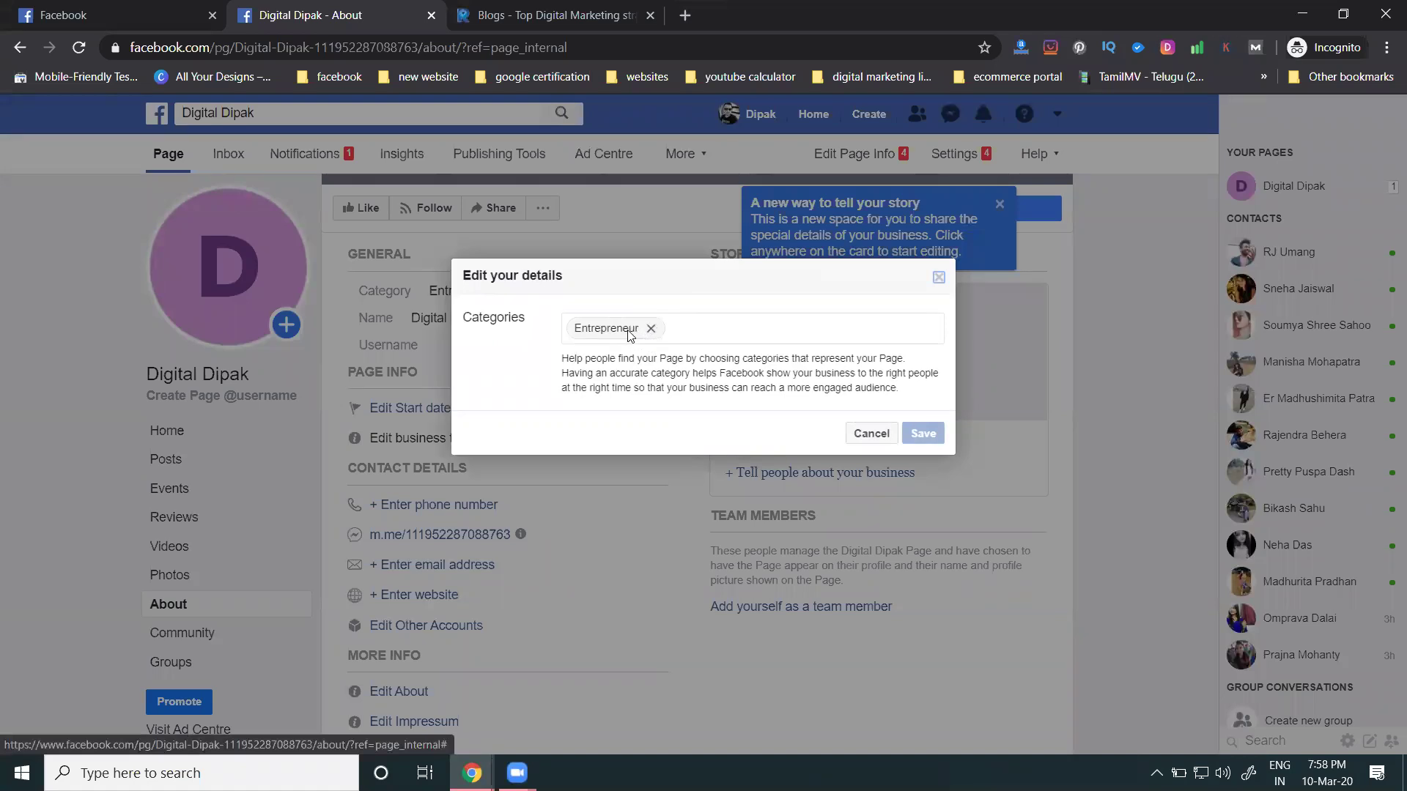
left_click(715, 328)
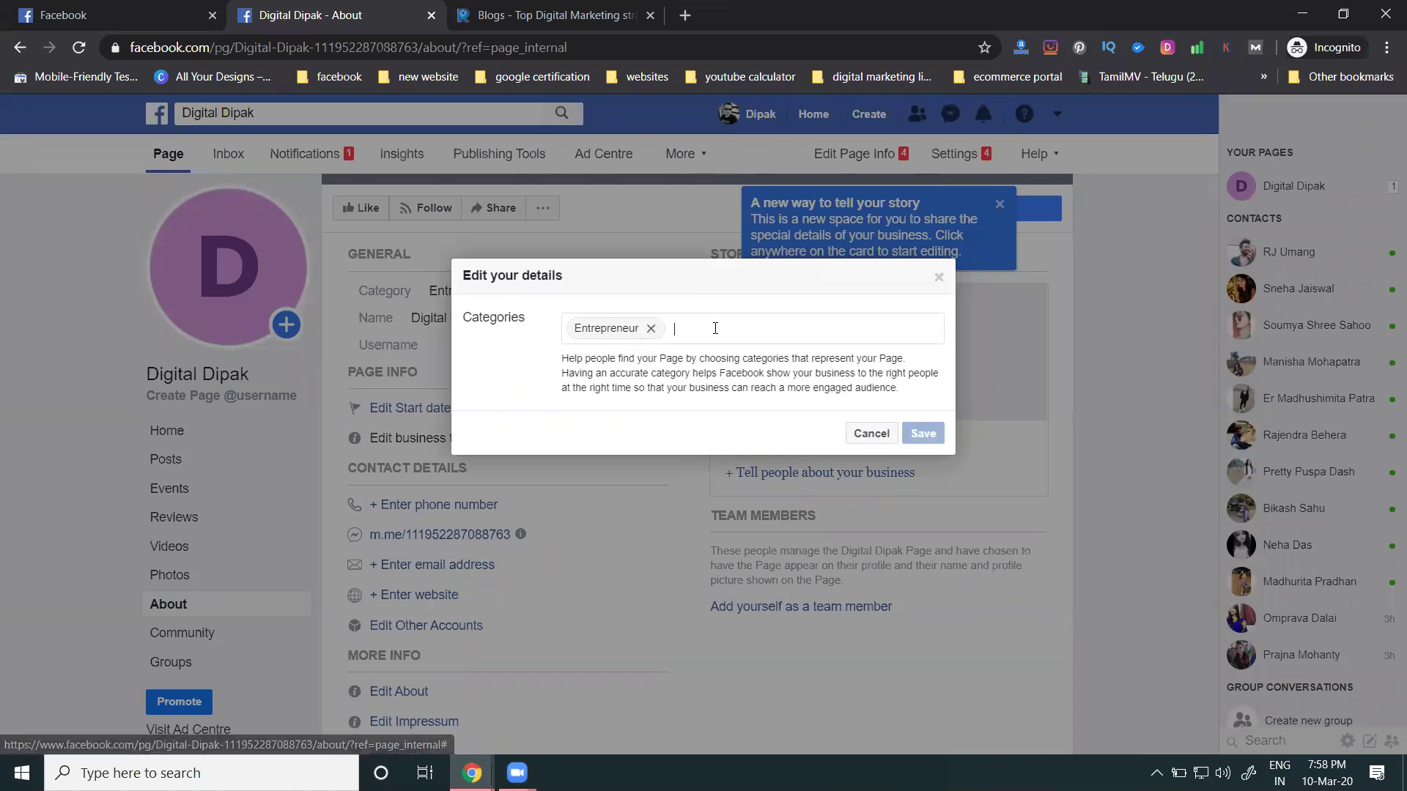
type("logger")
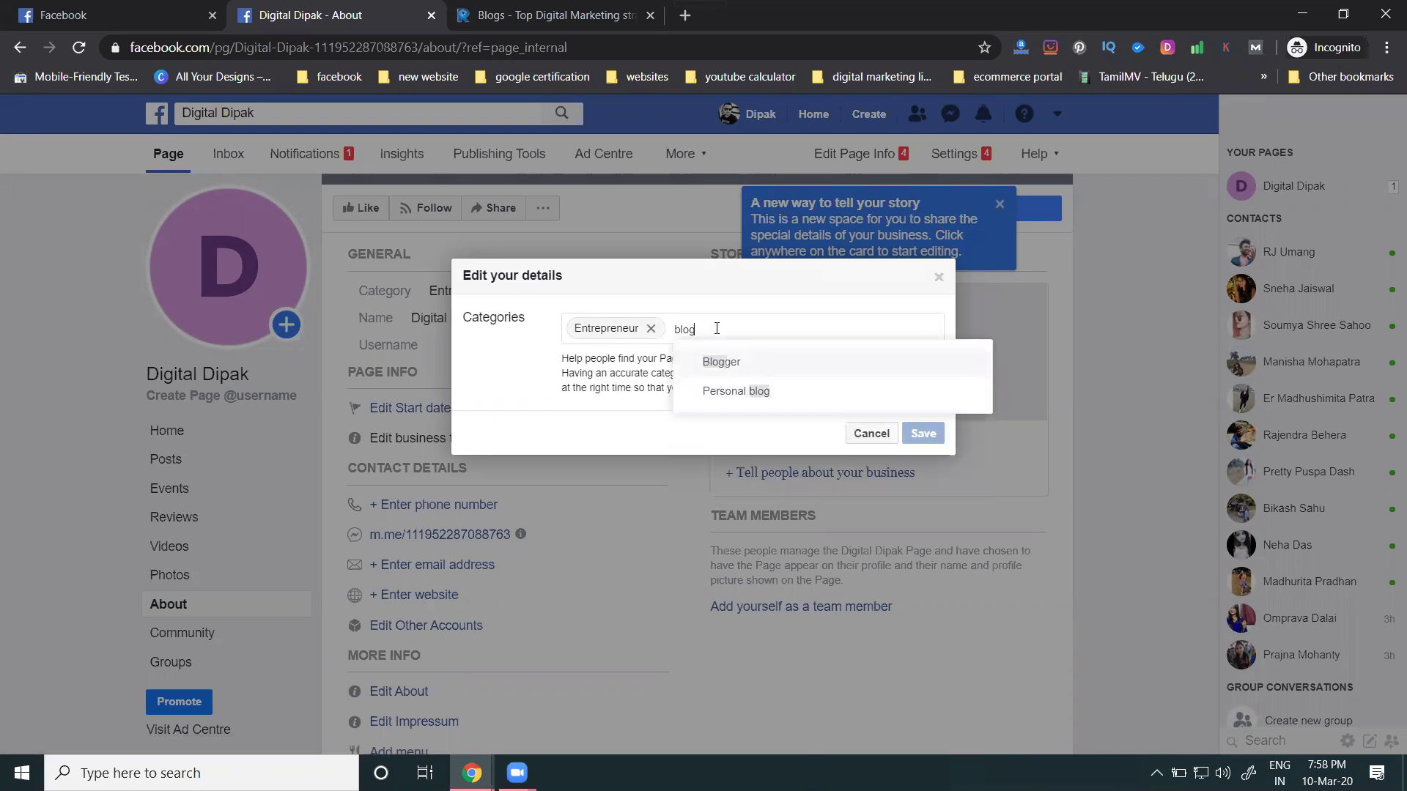
left_click(712, 354)
type("web")
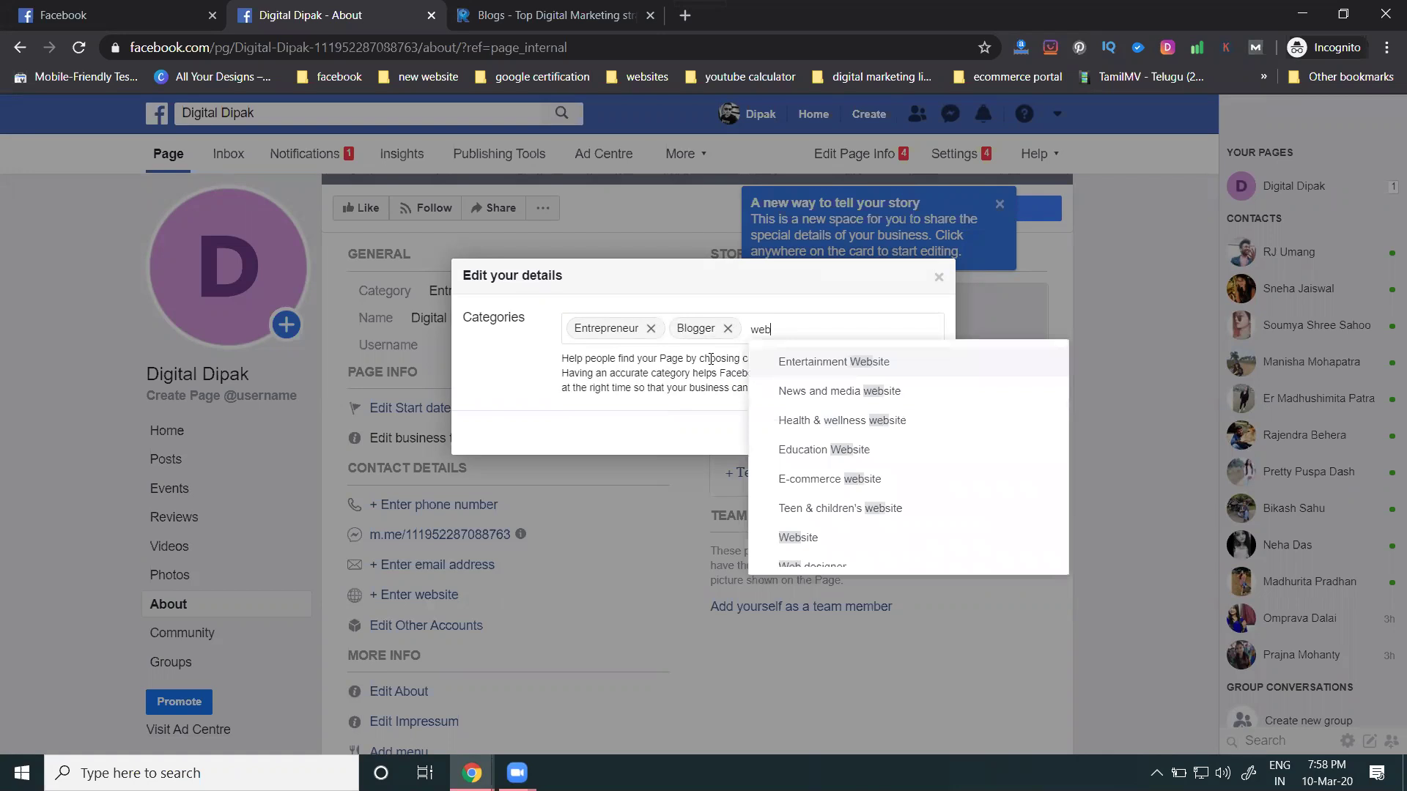
left_click(792, 390)
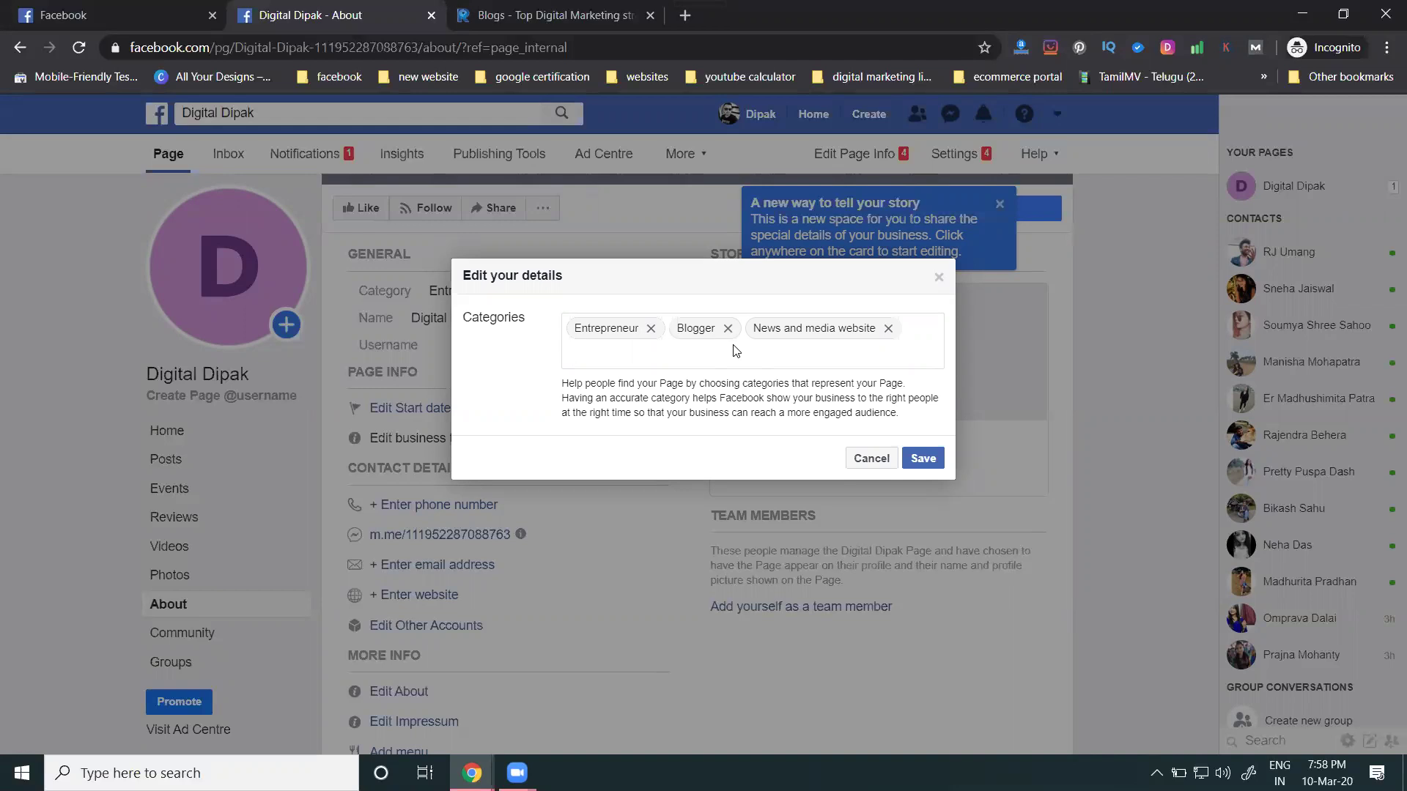
left_click(923, 461)
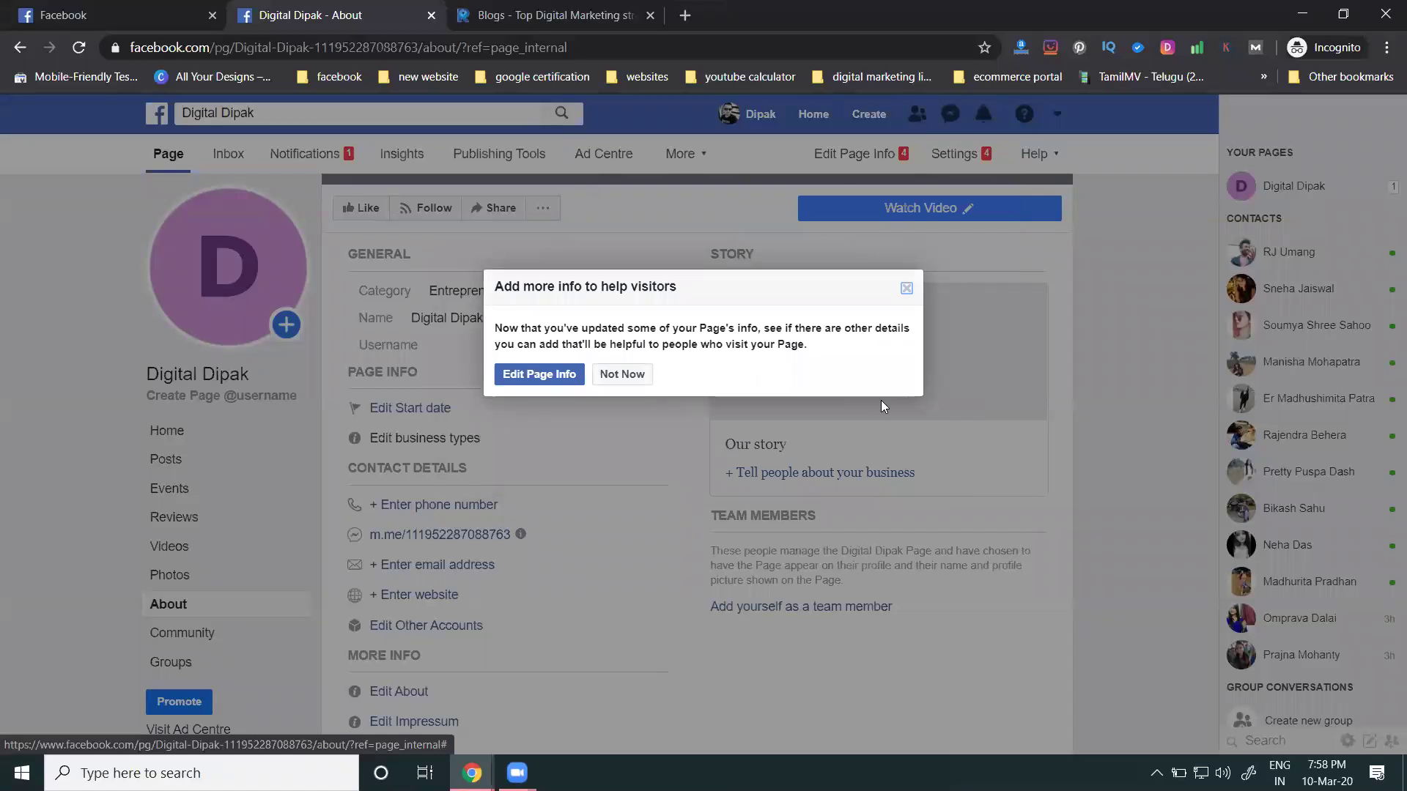
left_click(625, 377)
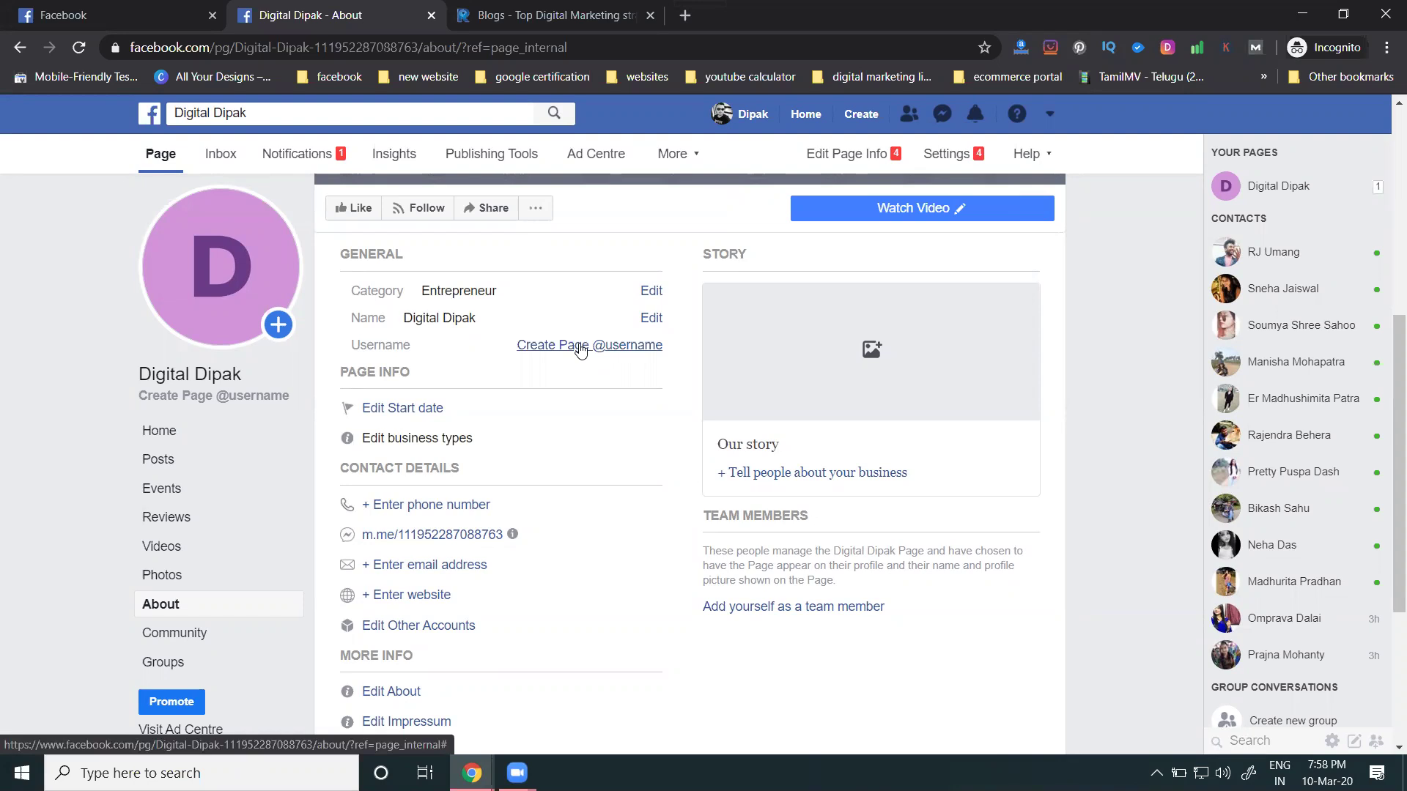
Start creating a Page username and enter digitaldipak.
left_click(580, 348)
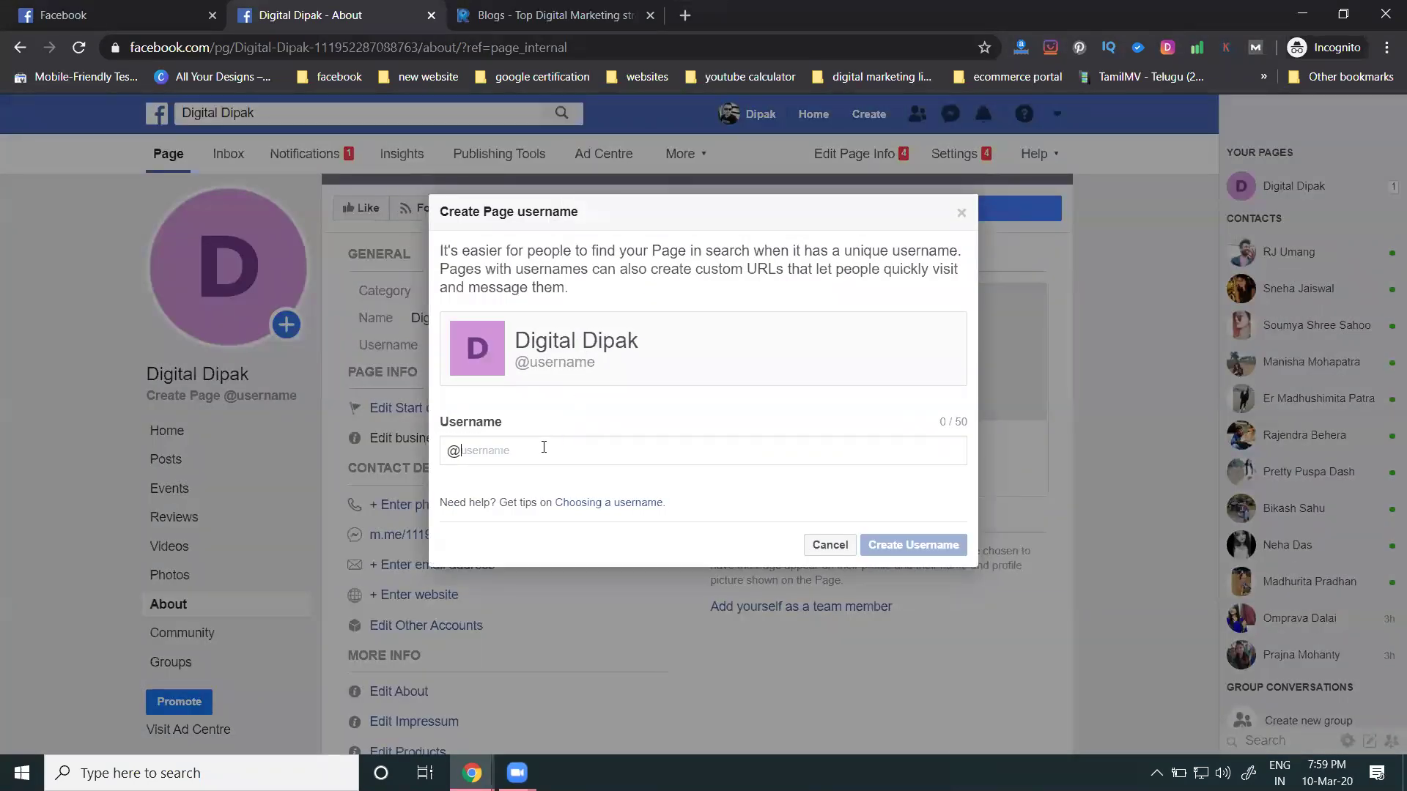
type("digitaldipak")
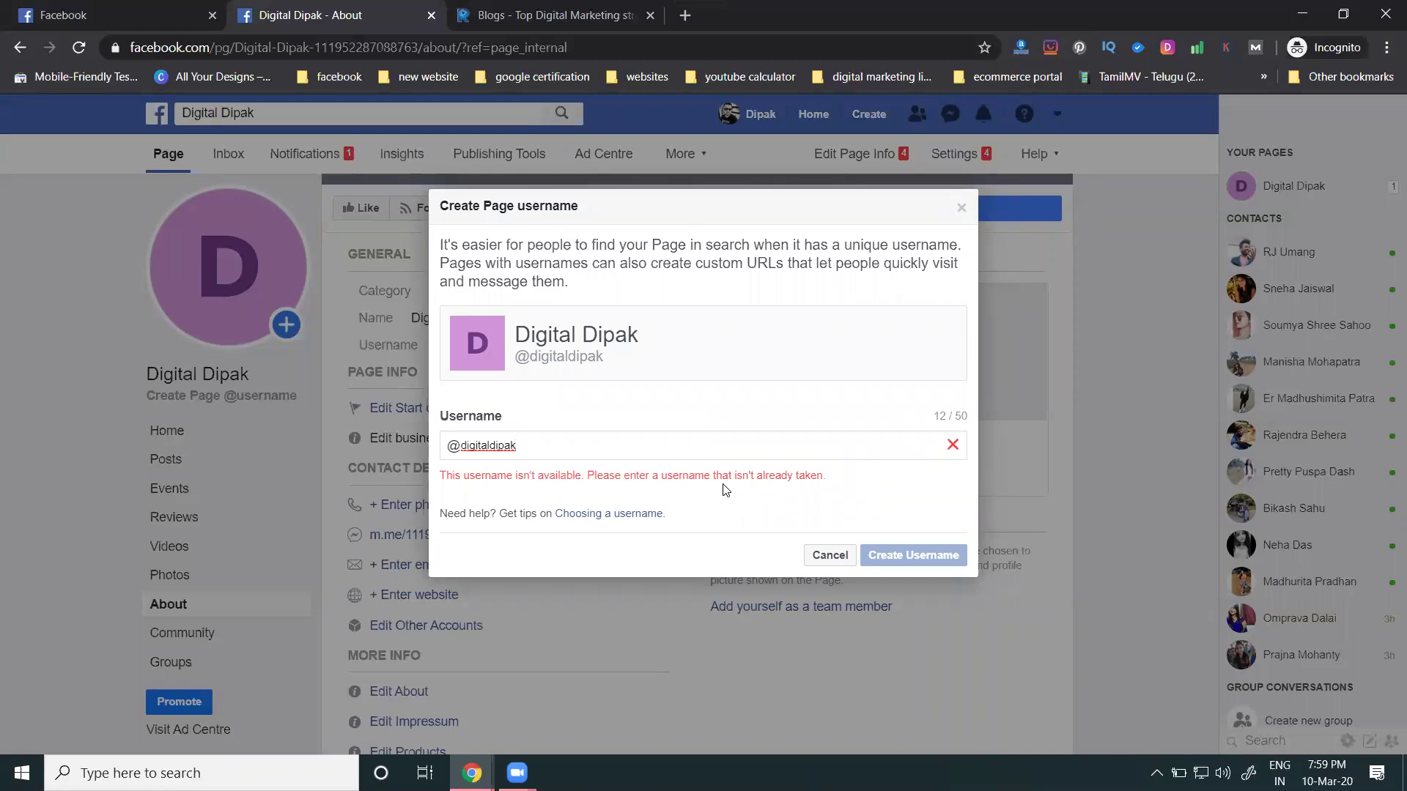
Copy the entered username, check the address facebook.com/digitaldipak in a new browser tab, and return to the username dialog.
left_click(563, 458)
double_click(560, 458)
key("ctrl+c")
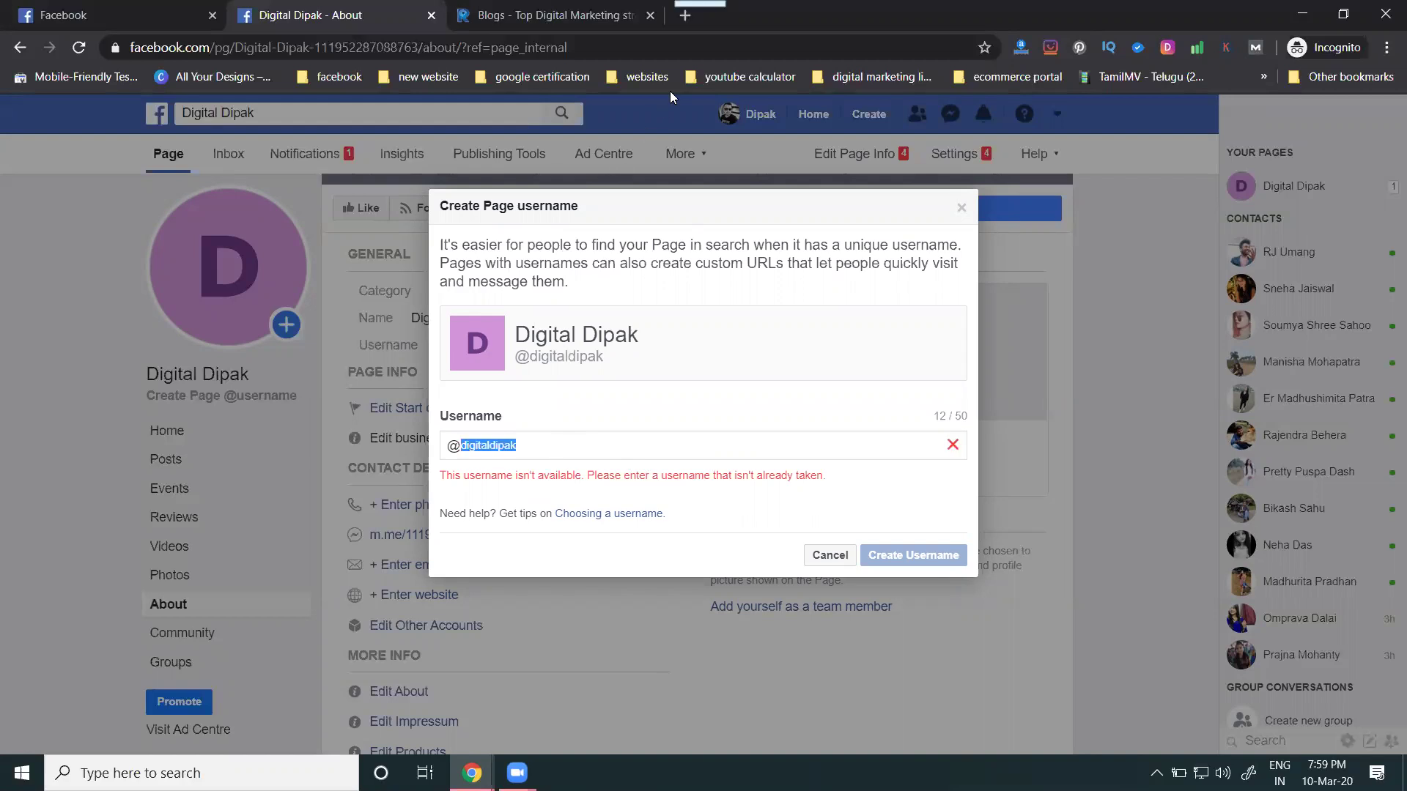
left_click(689, 23)
type("facebook.com/")
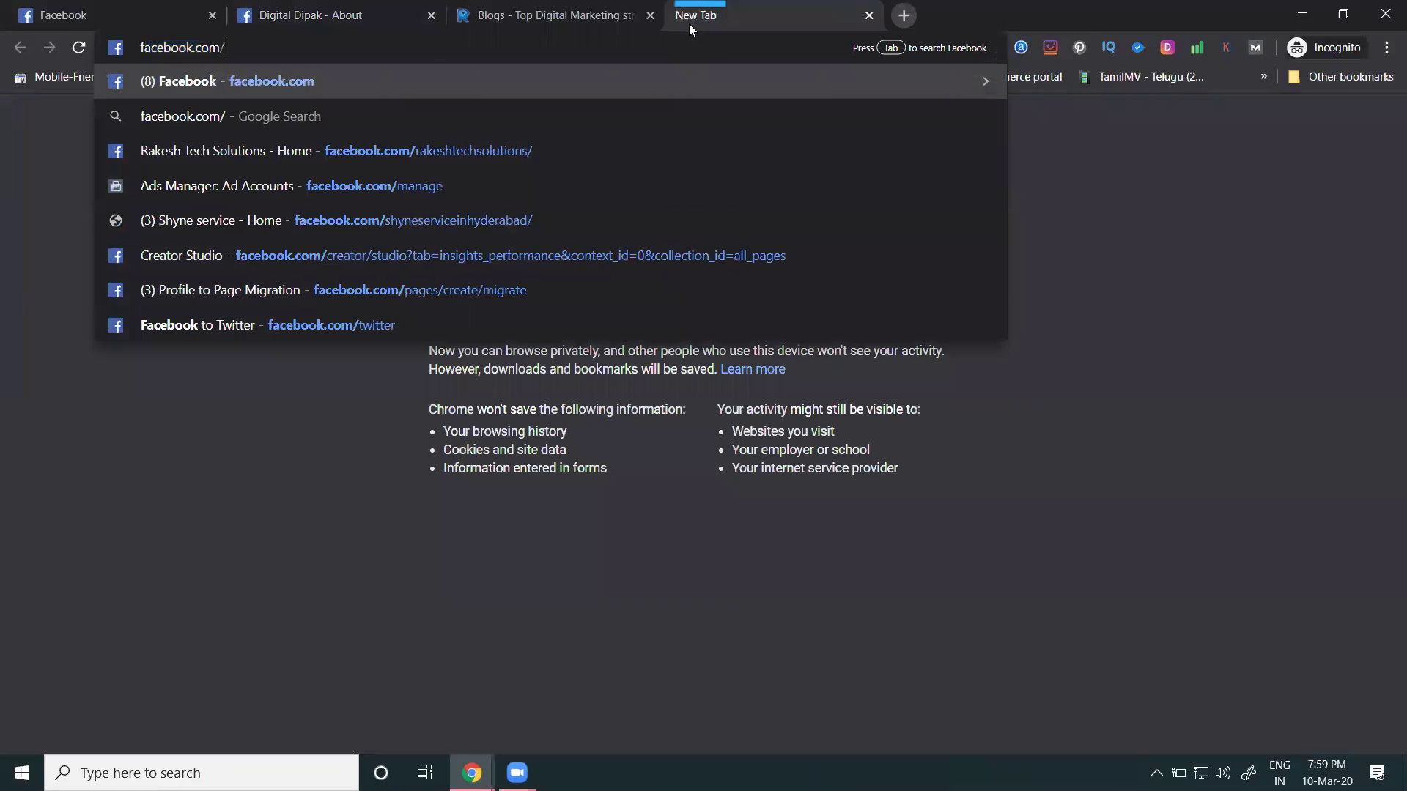
key("ctrl+v")
key("Return")
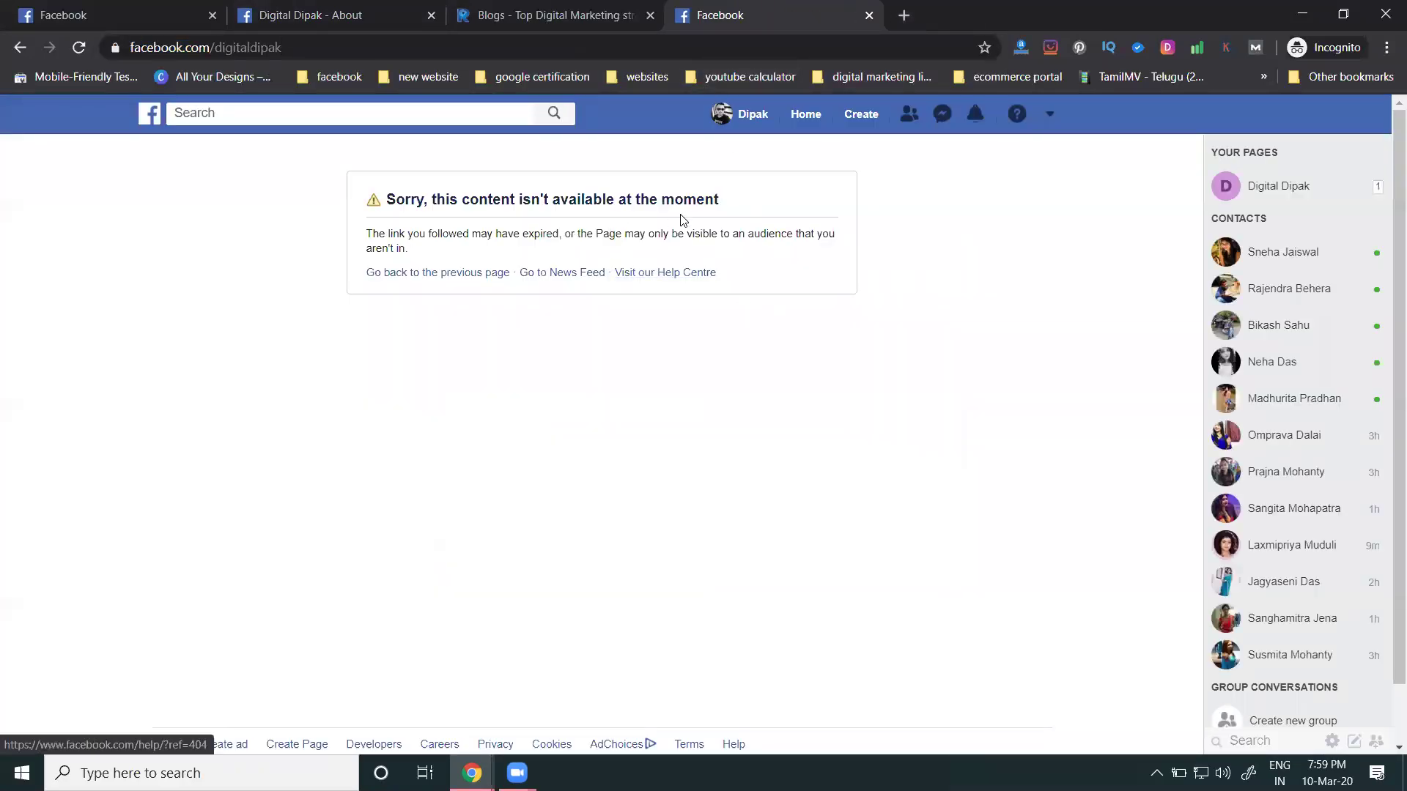
left_click(869, 15)
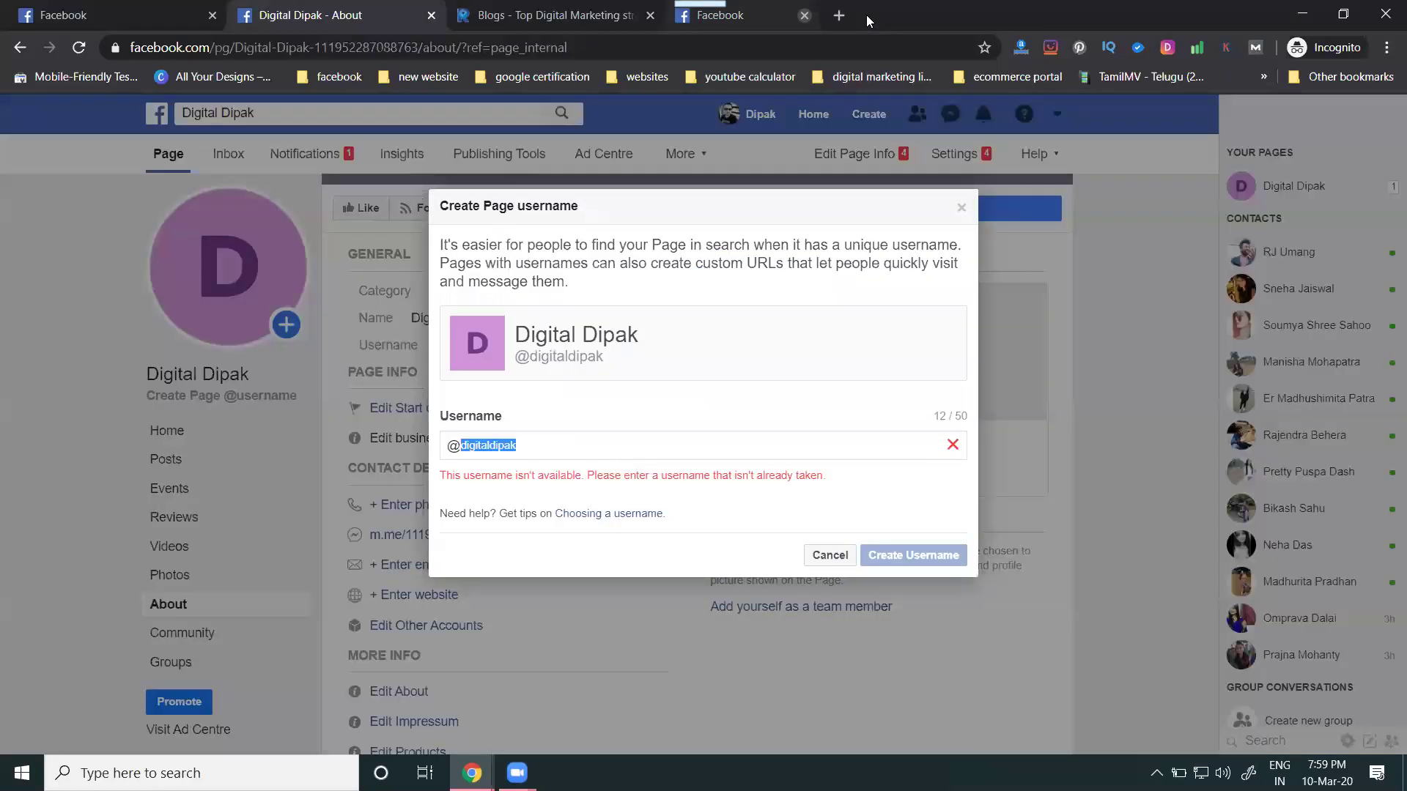
Try dipakdigital as the Page username by moving dipak in front of digital.
left_click(552, 441)
left_click_drag(548, 442, 493, 451)
key("ctrl+c")
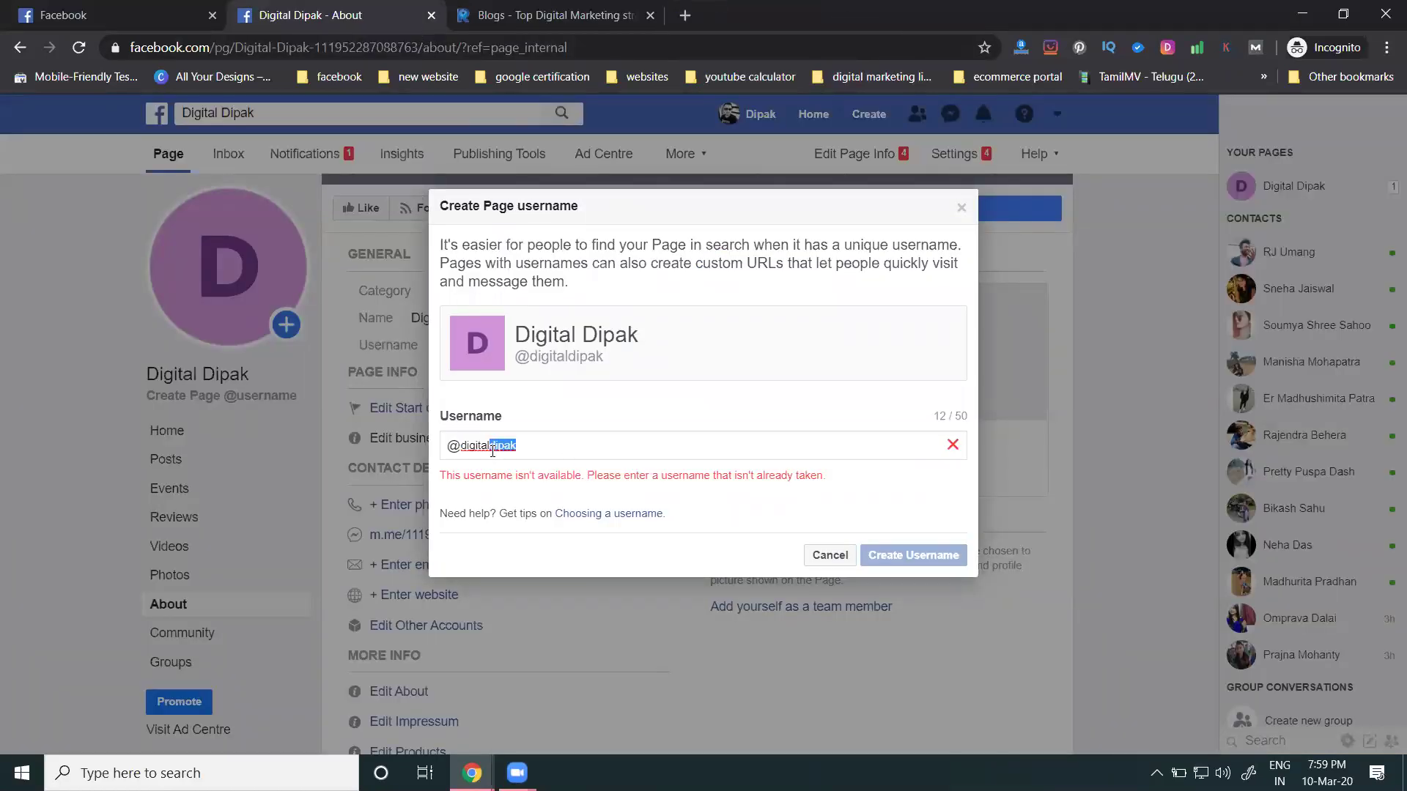
key("BackSpace")
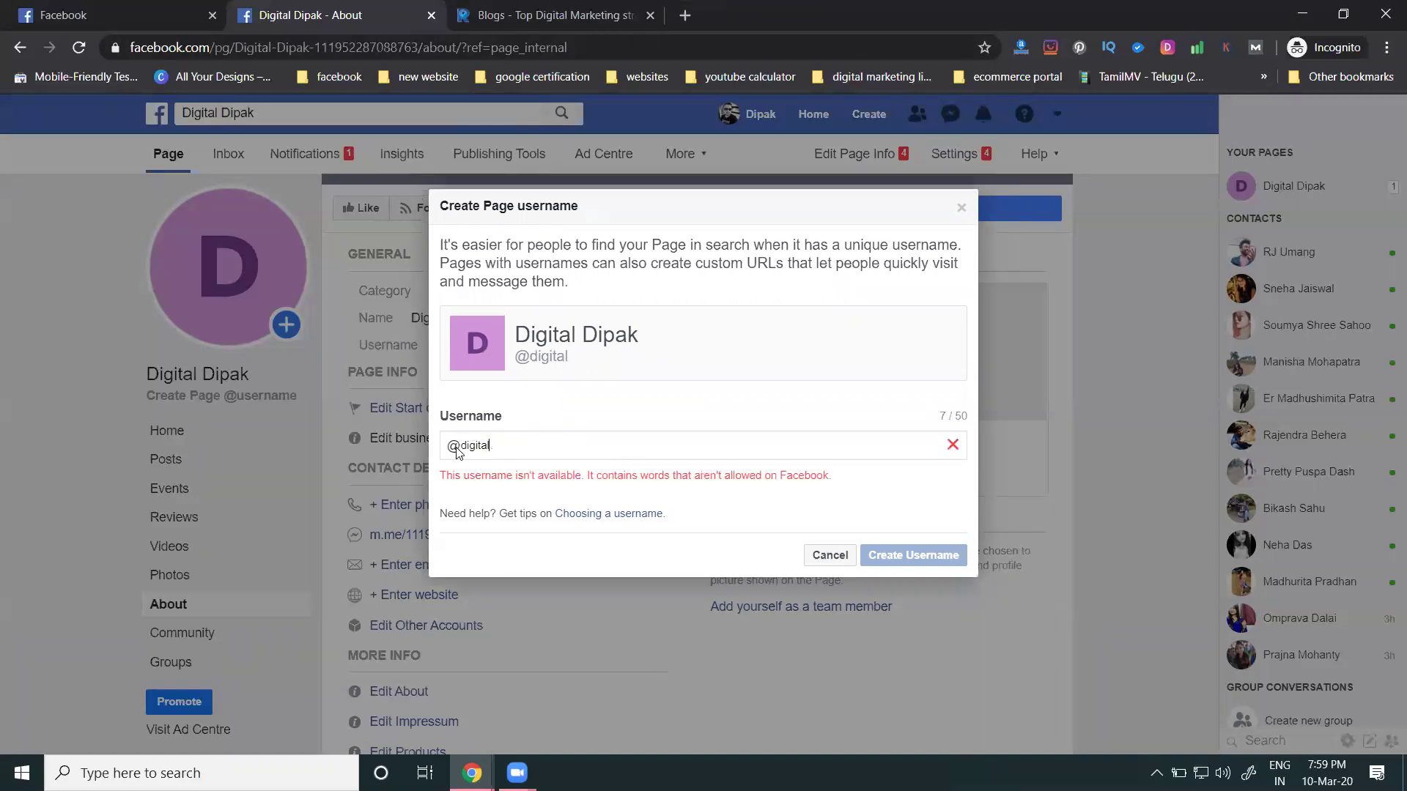
left_click(462, 445)
key("ctrl+v")
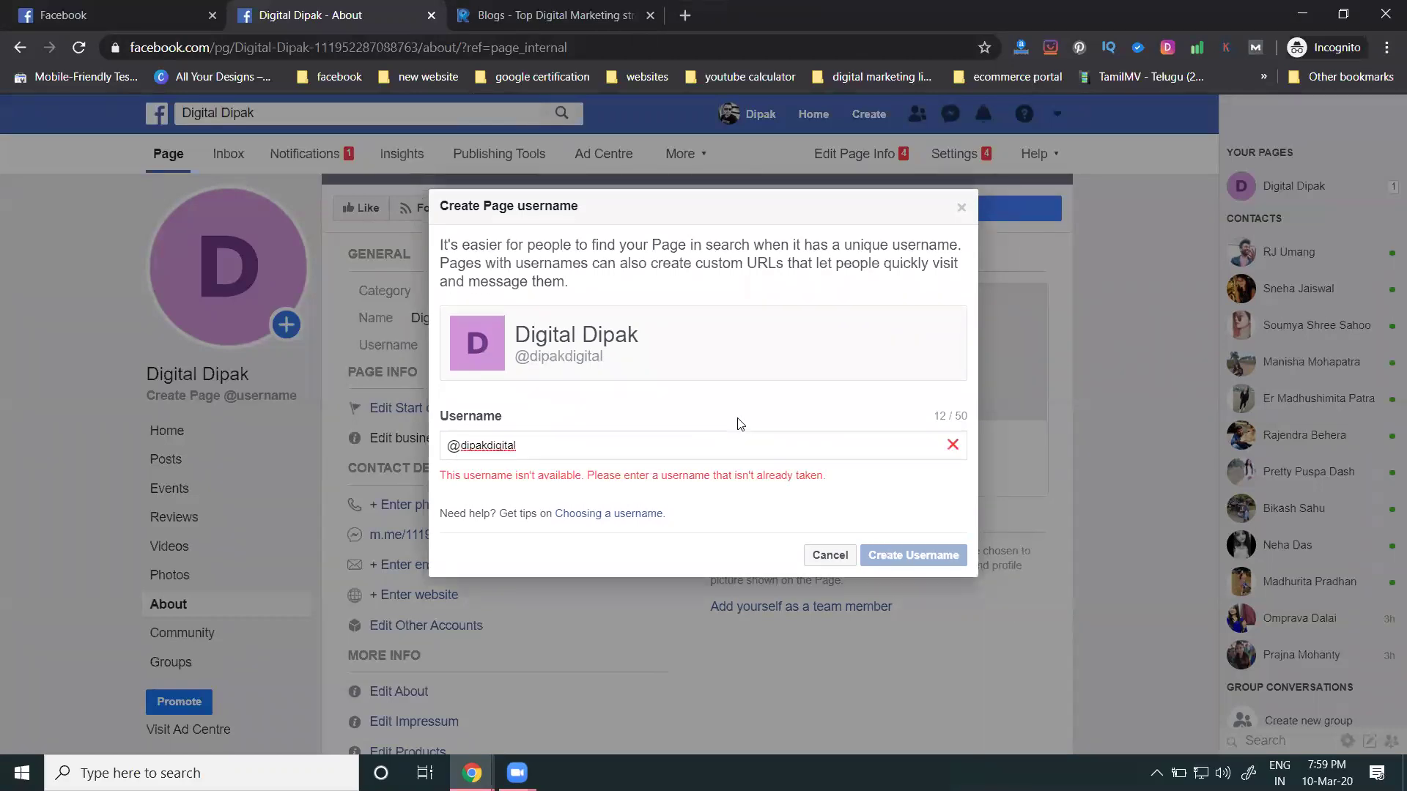
Replace the Page username with digitaldipaksahoo and create it.
double_click(580, 441)
type("digitaldipaksahoo")
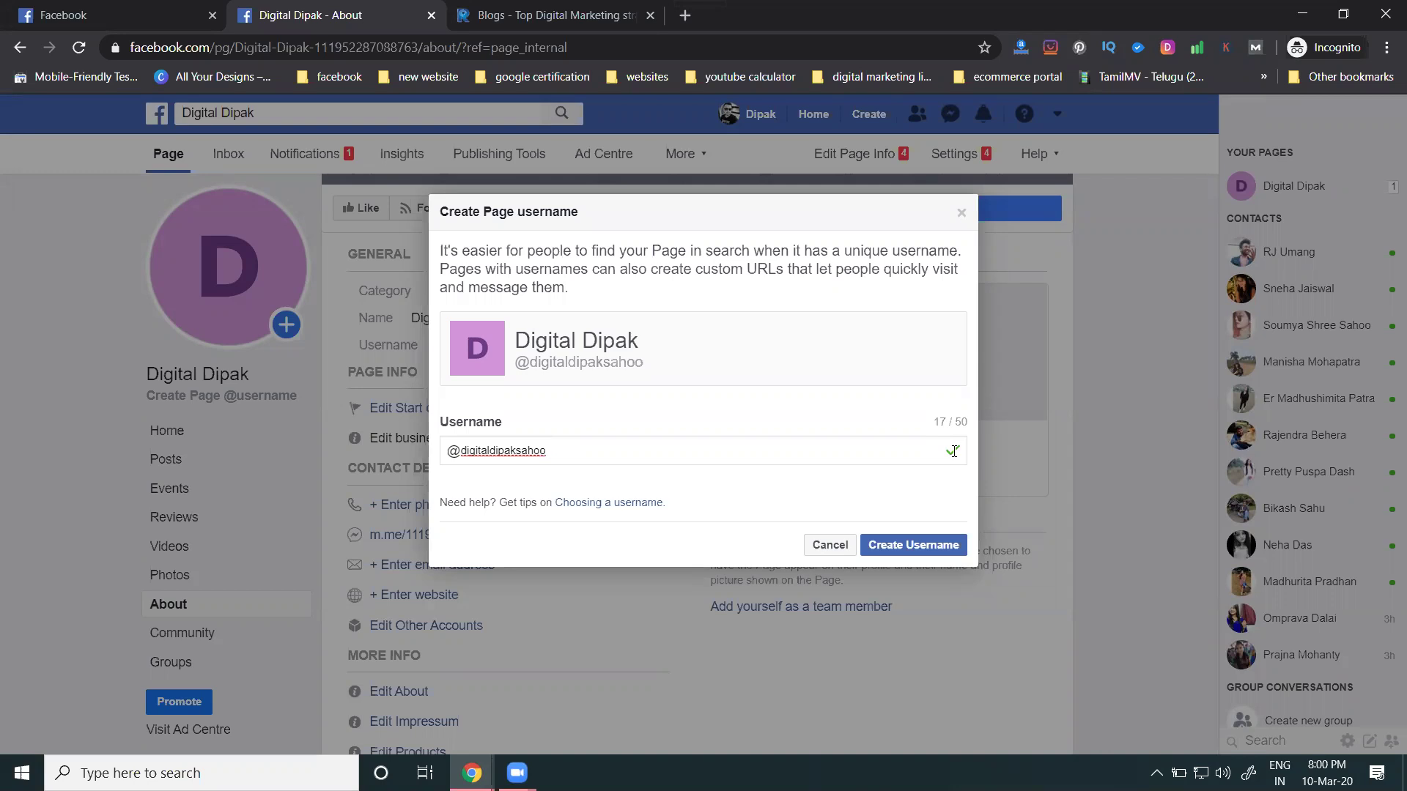
left_click(905, 545)
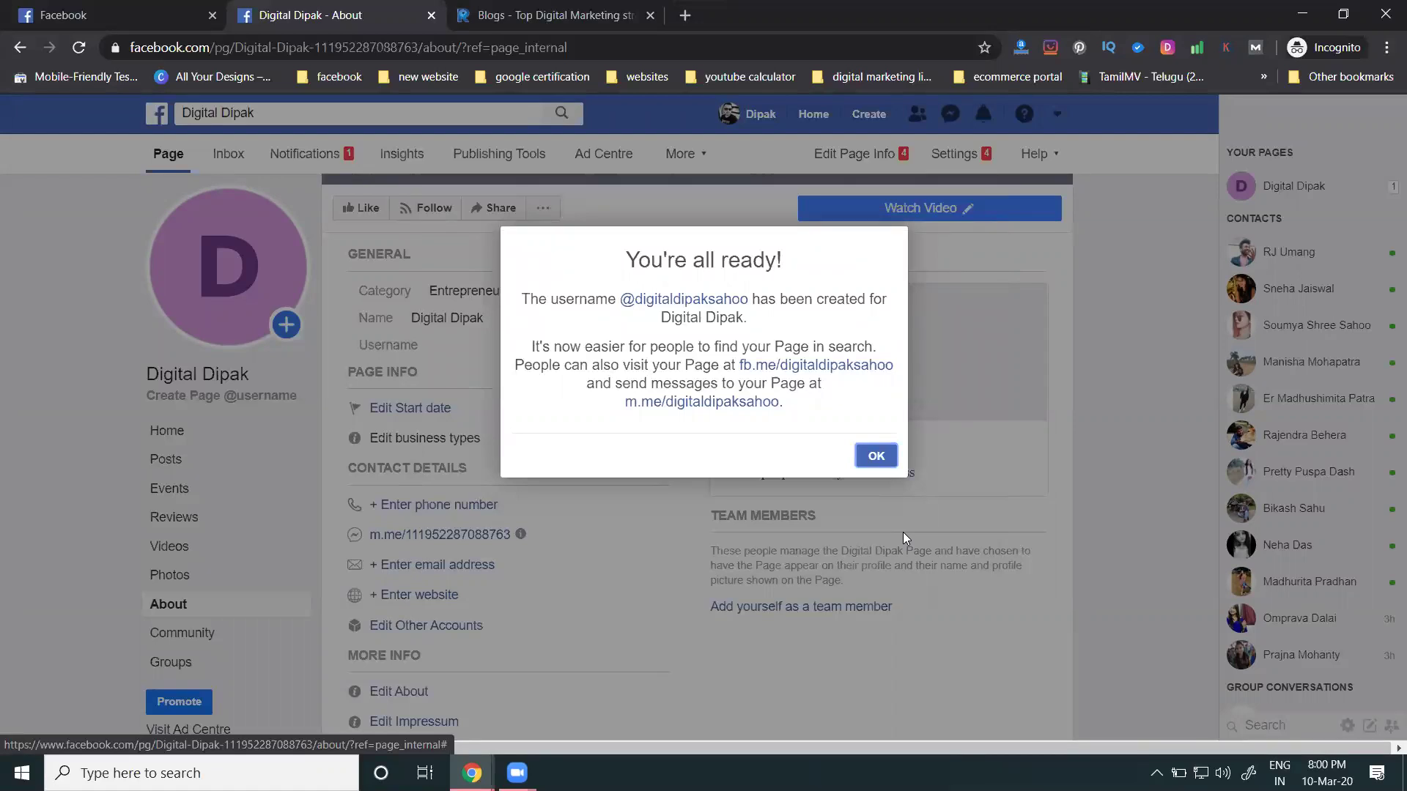
left_click(724, 299)
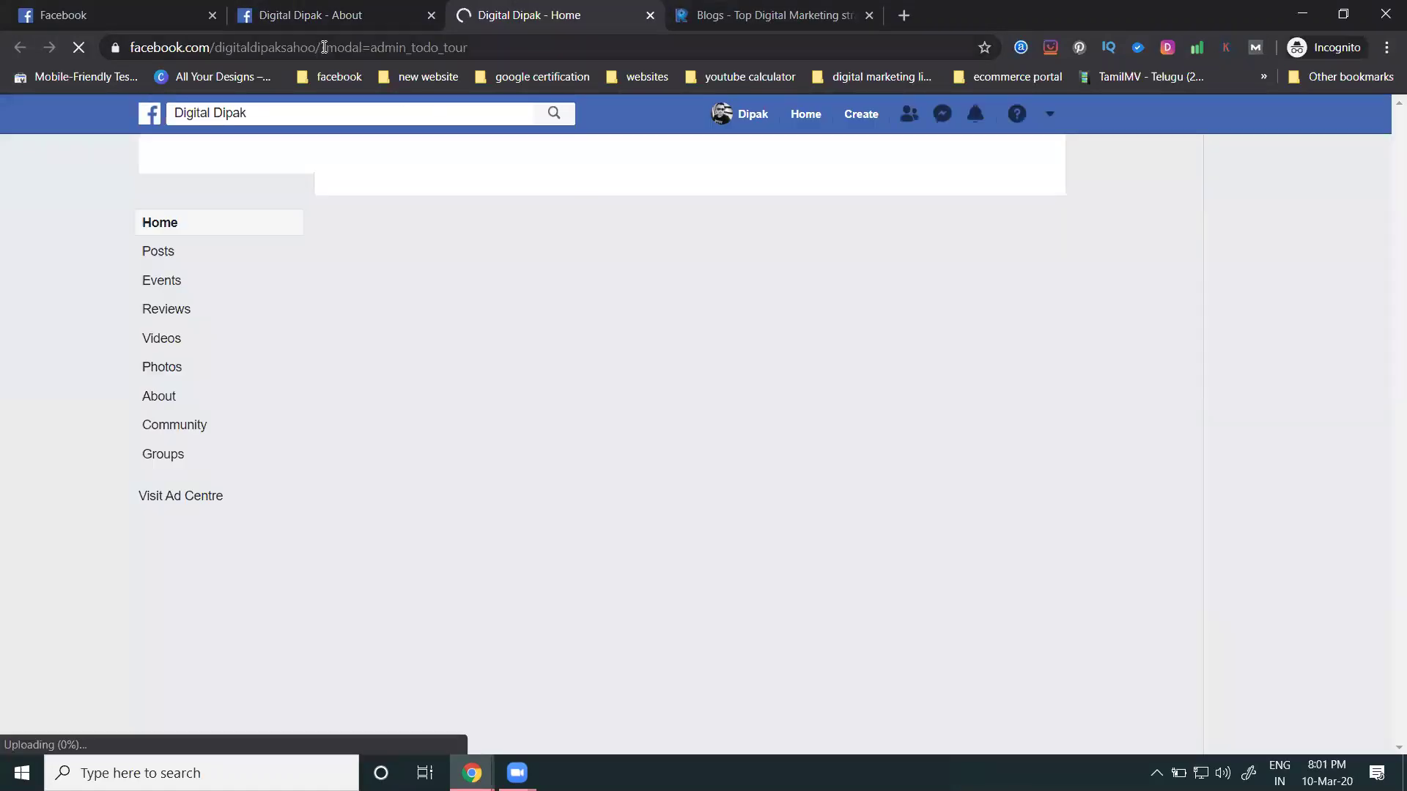
left_click_drag(323, 47, 122, 38)
key("ctrl+c")
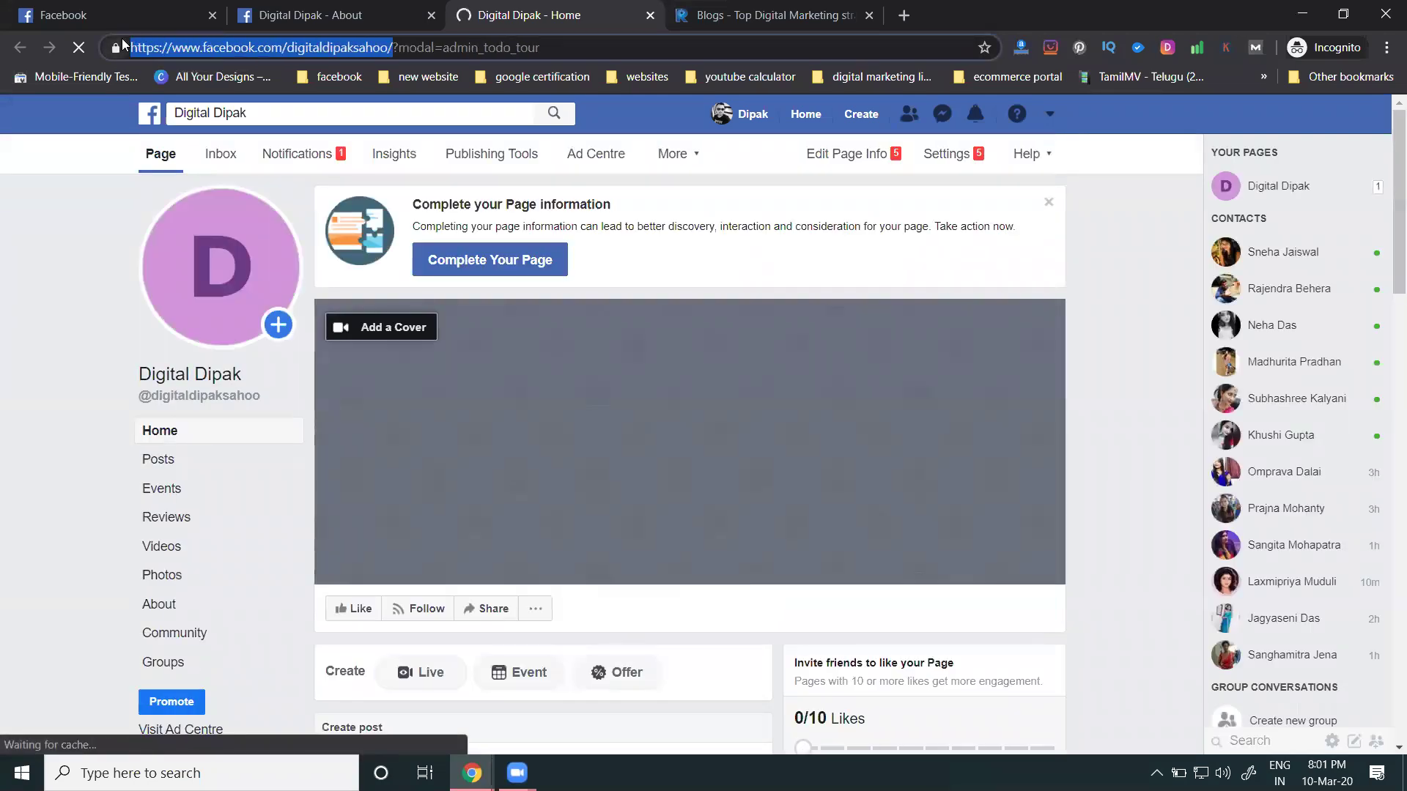
Paste the copied Page address into a new Notepad document, highlight its username part, and return to the browser.
key("super+r")
type("calc")
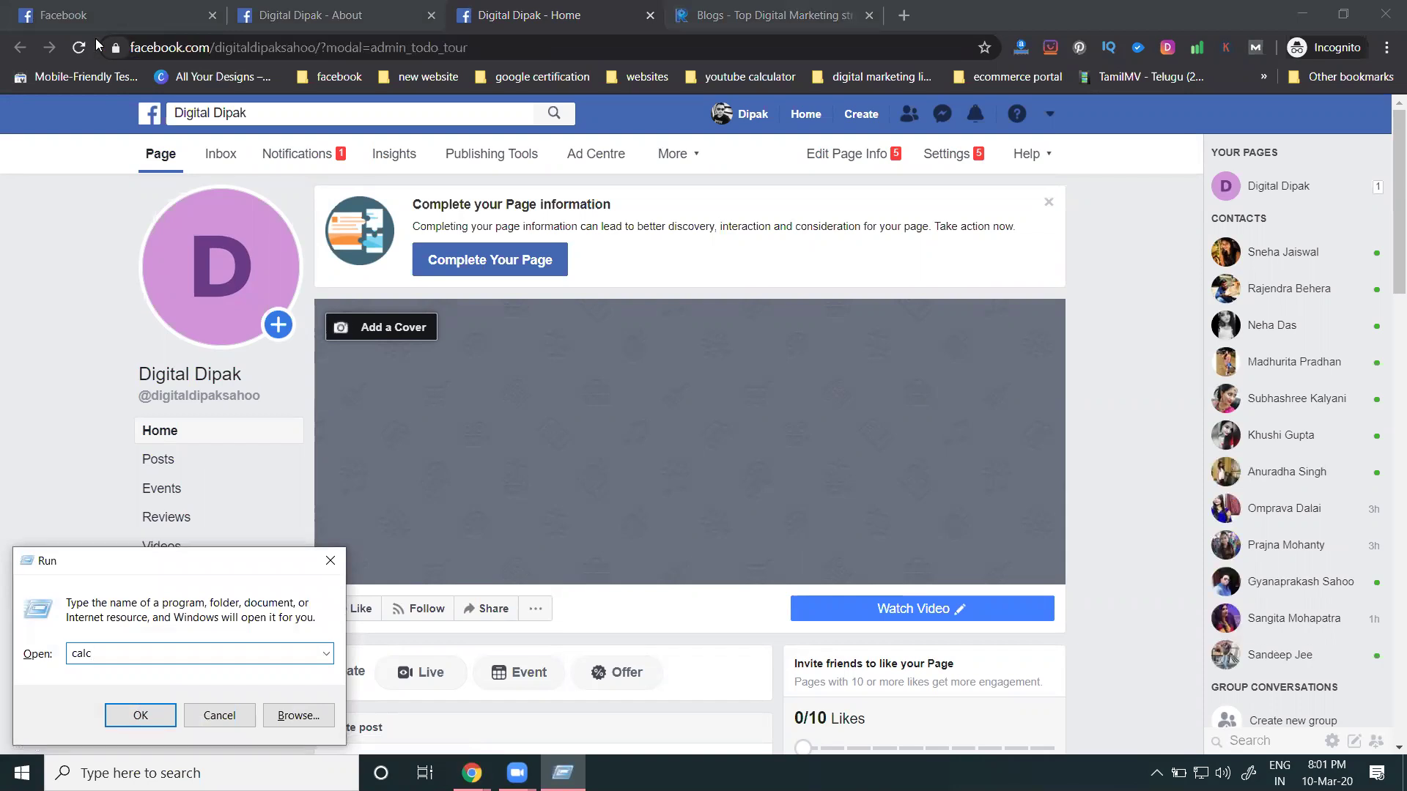
key("Down")
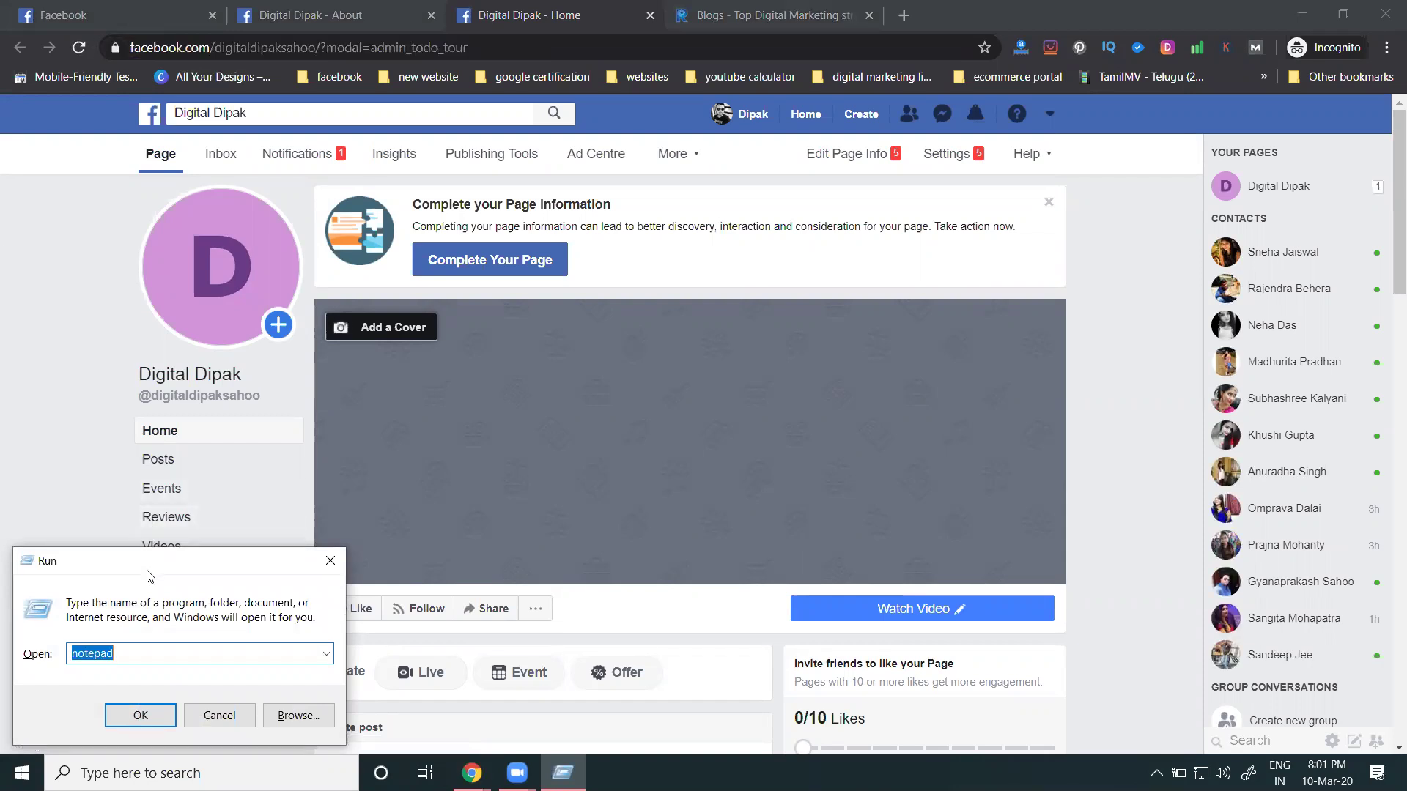
key("Return")
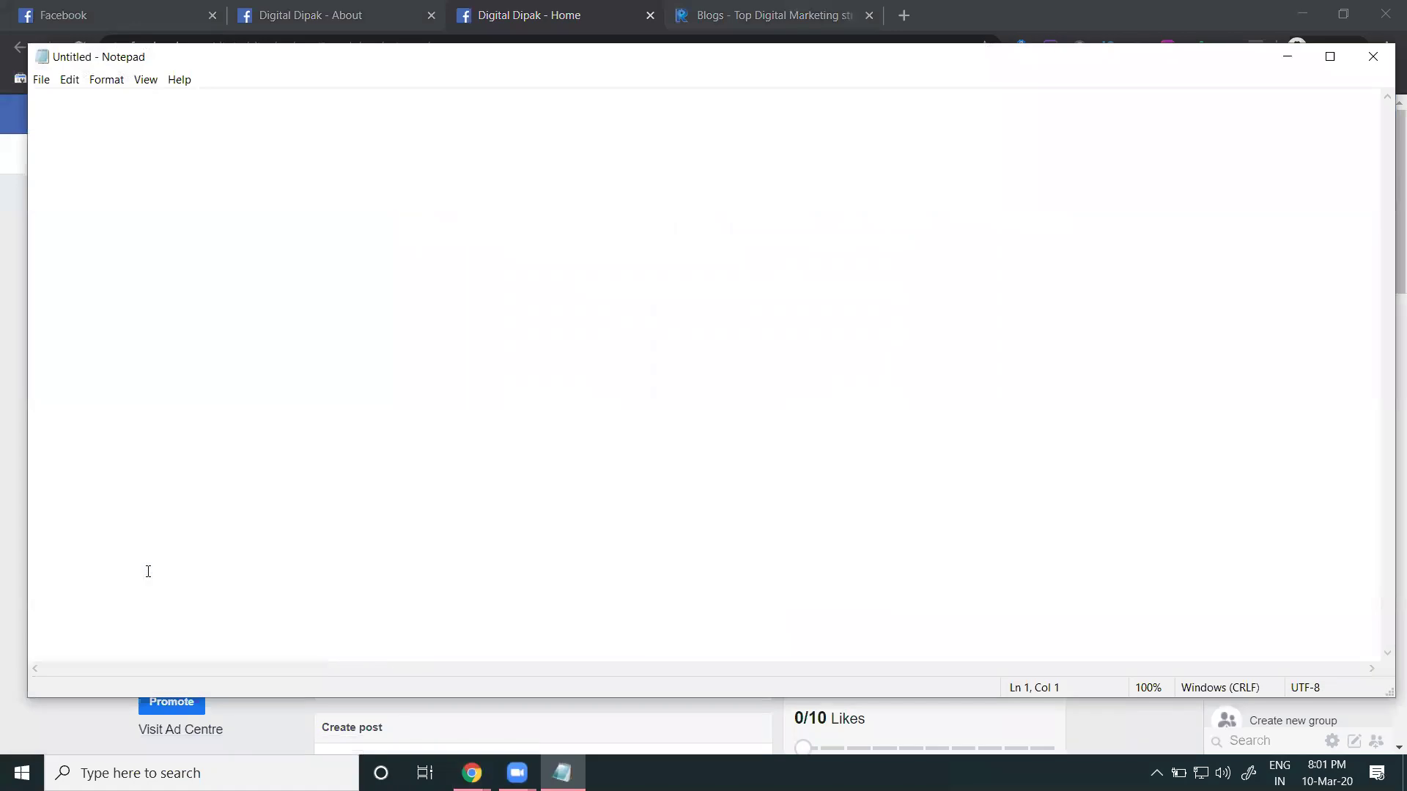
key("ctrl+v")
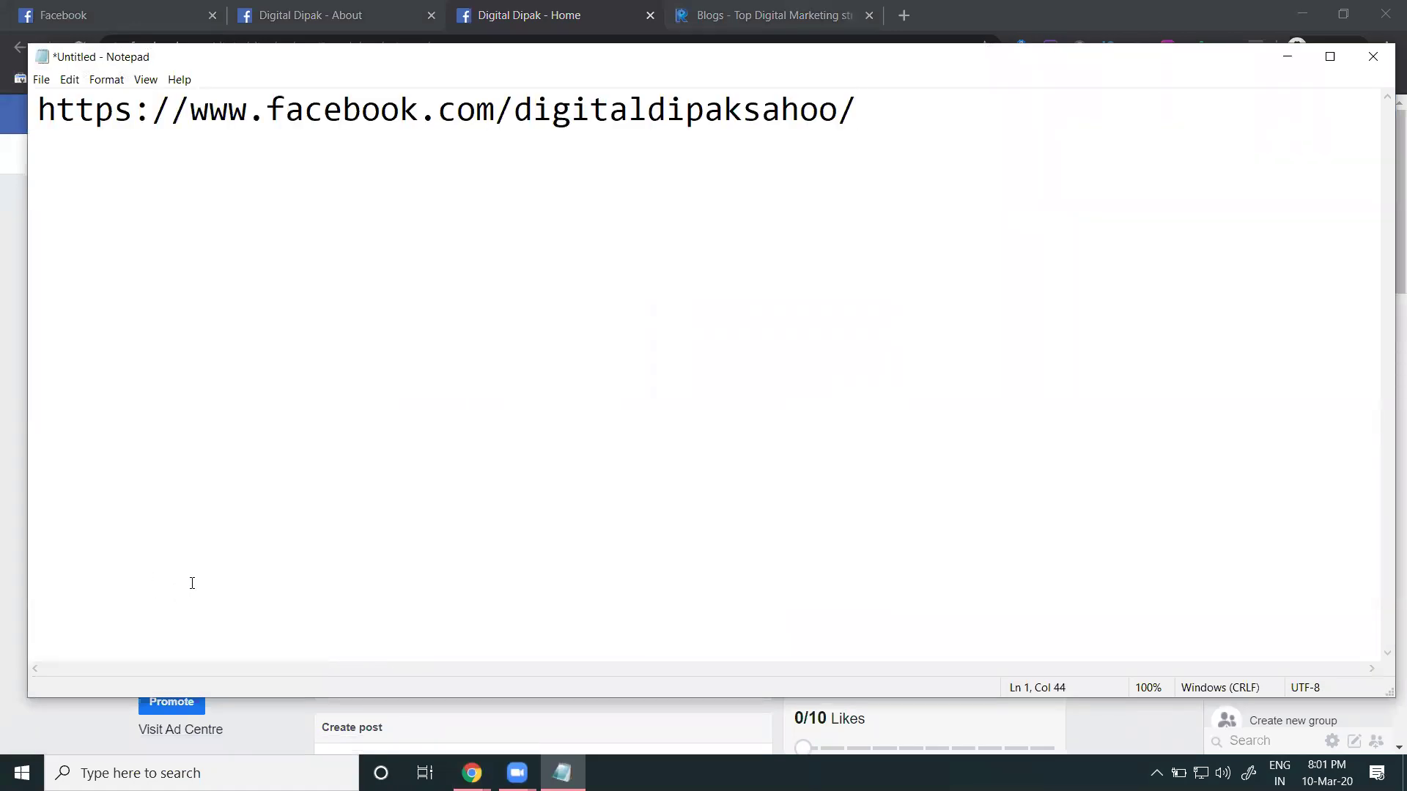
left_click_drag(516, 110, 844, 113)
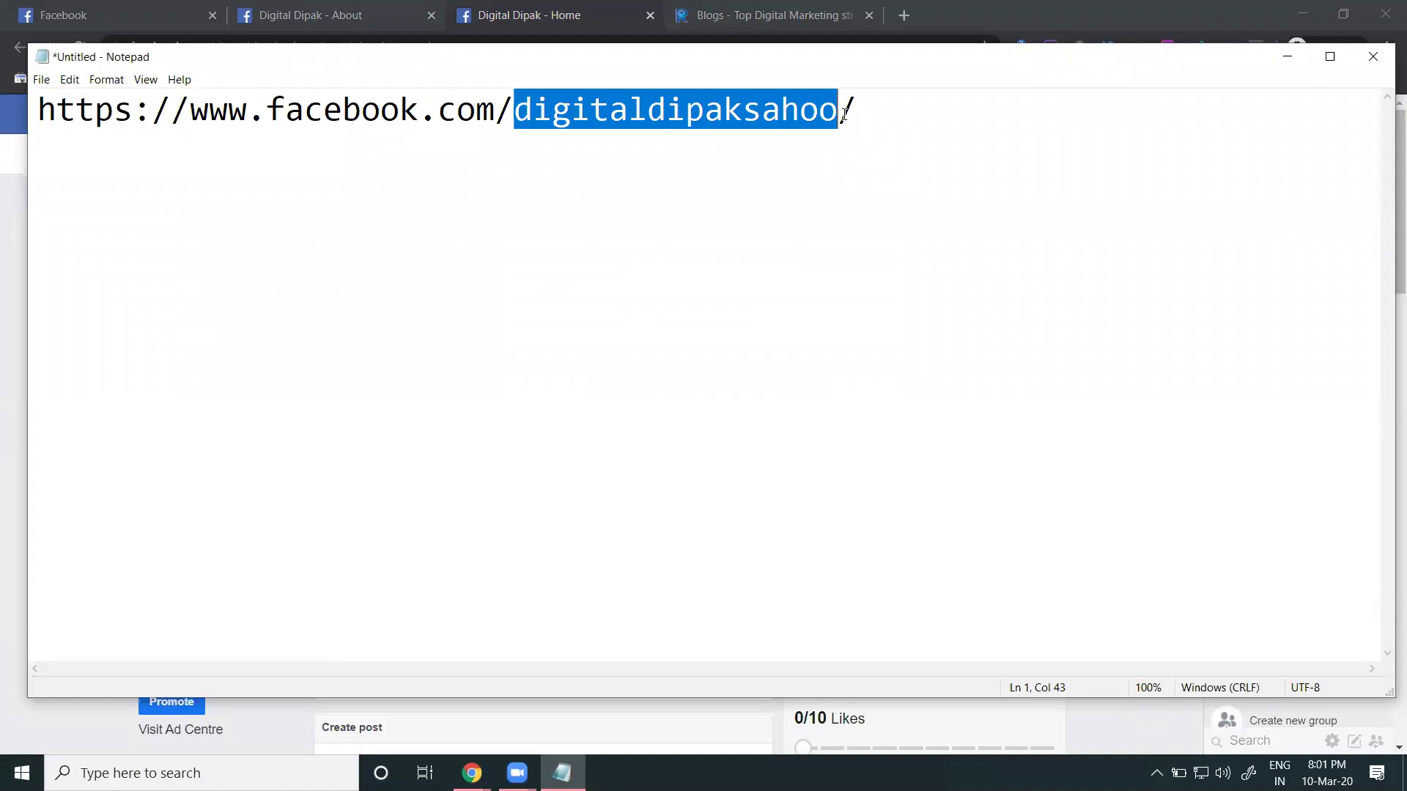
left_click(1287, 56)
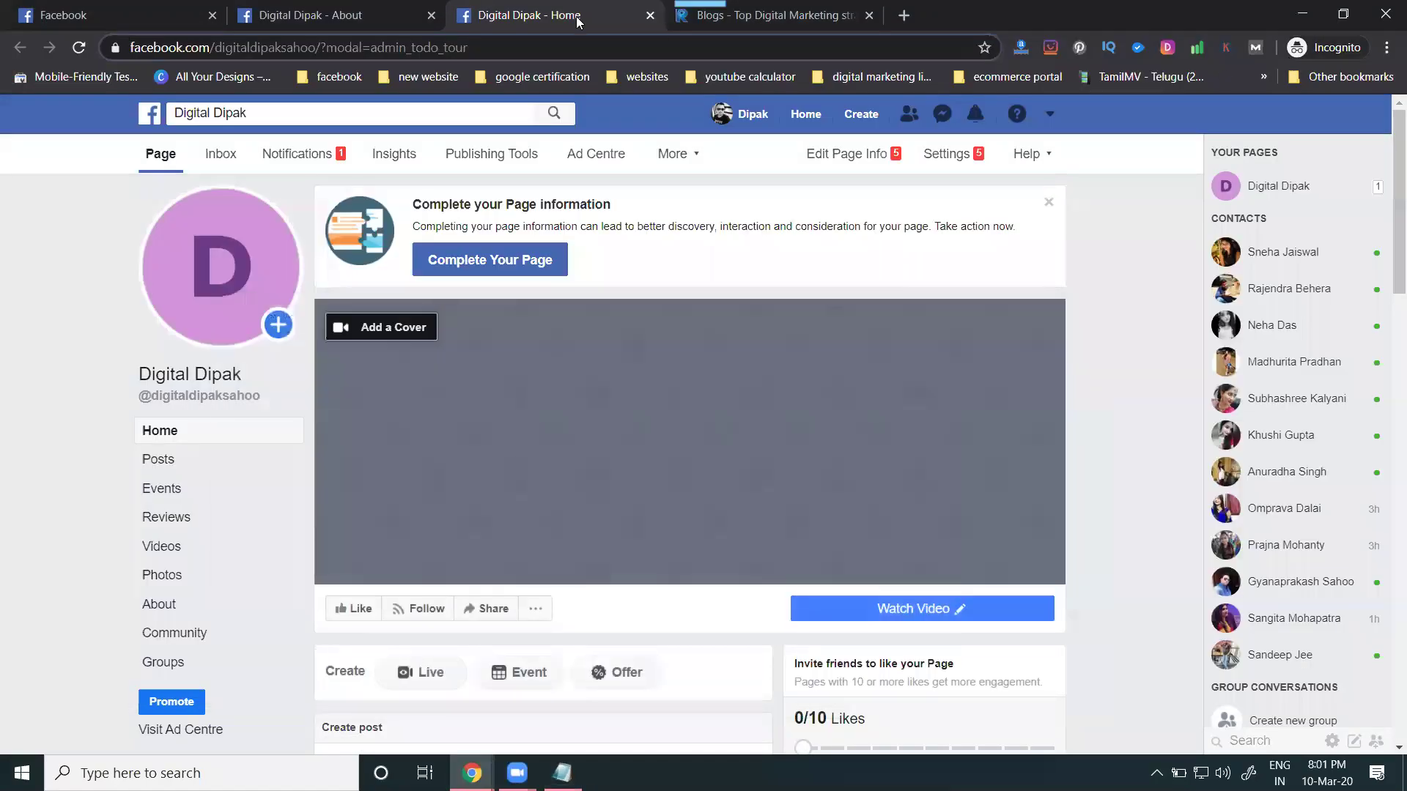
Set the image "rakesh tech solutions fb designs 2020" from the Rakesh Tech Solutions folder on drive E: as the Page's cover photo.
left_click(379, 339)
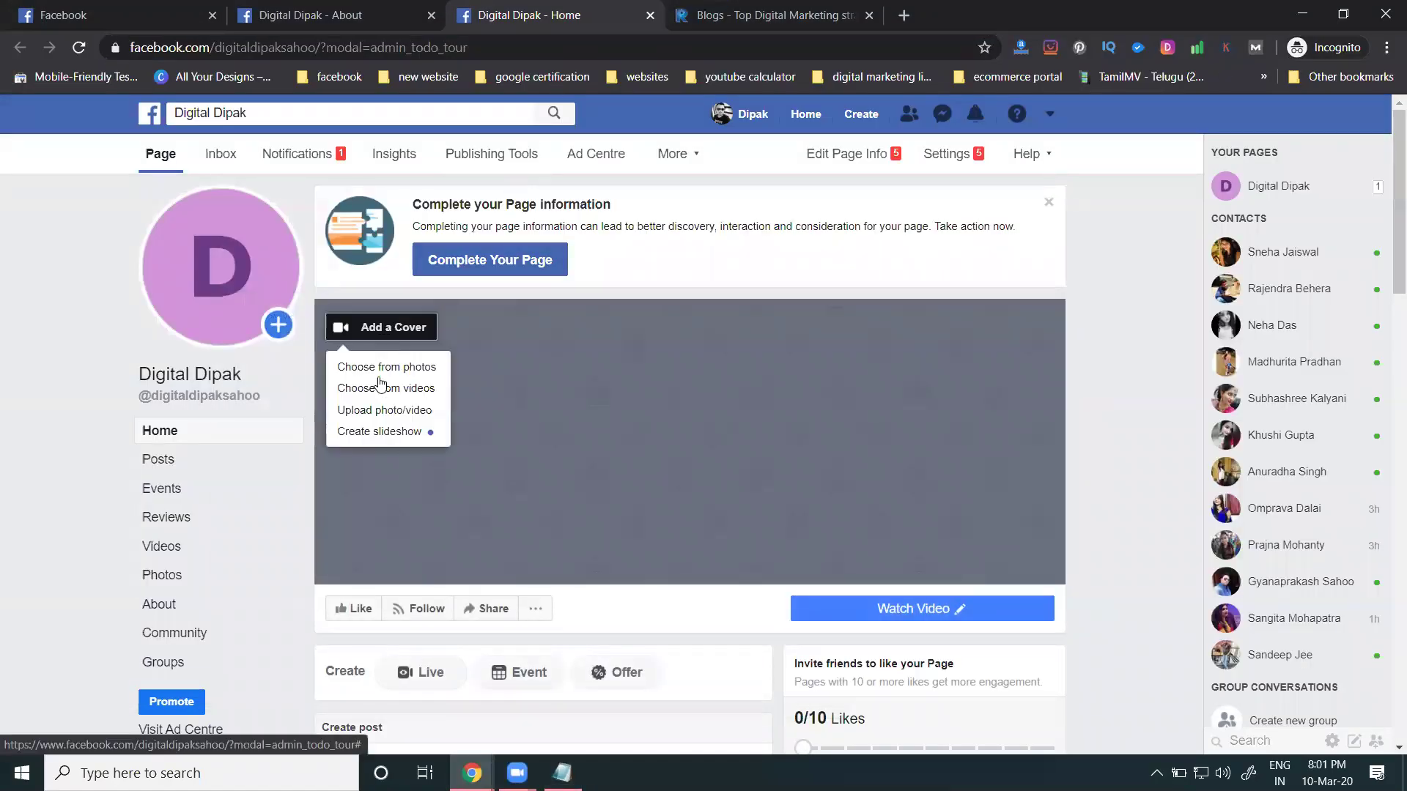
left_click(379, 412)
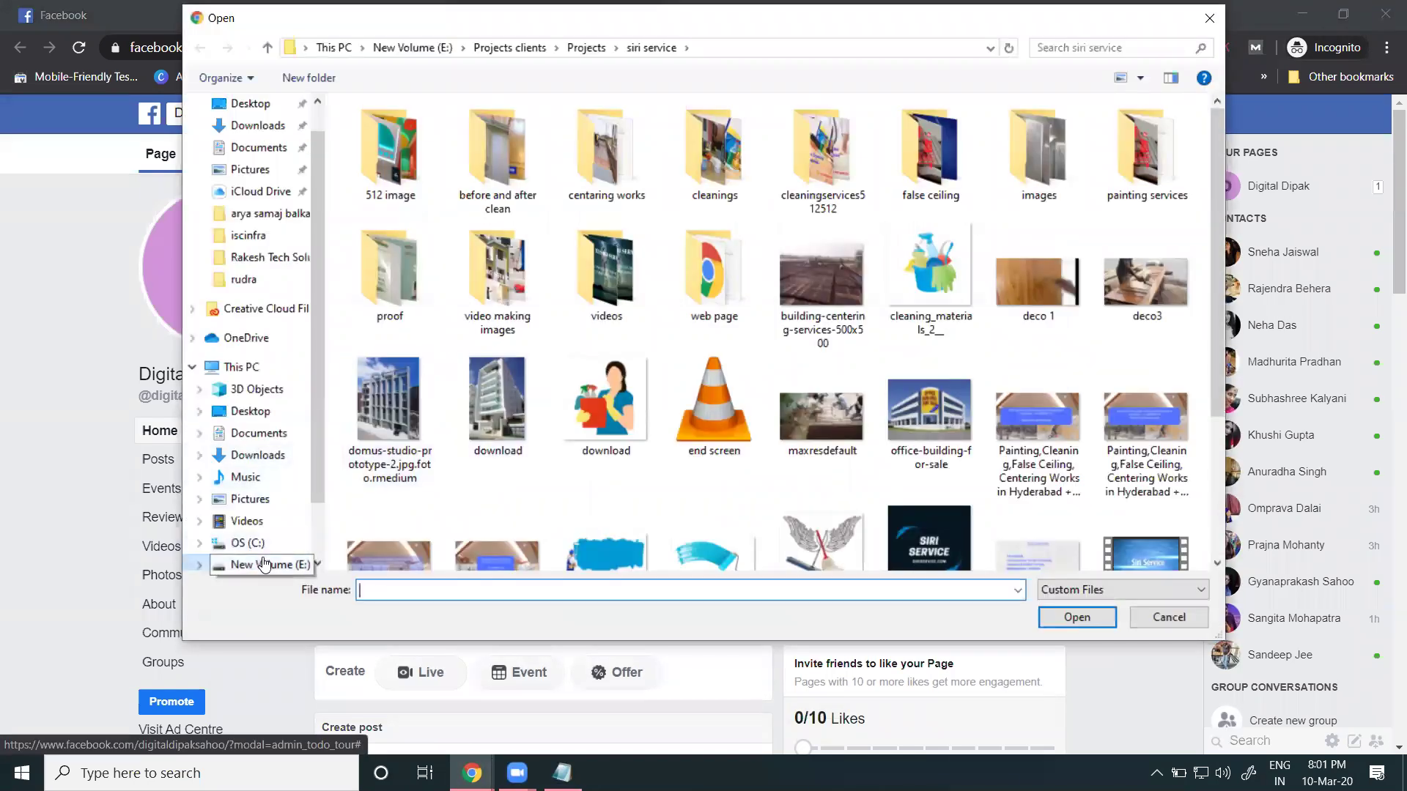
left_click(264, 564)
left_click(520, 158)
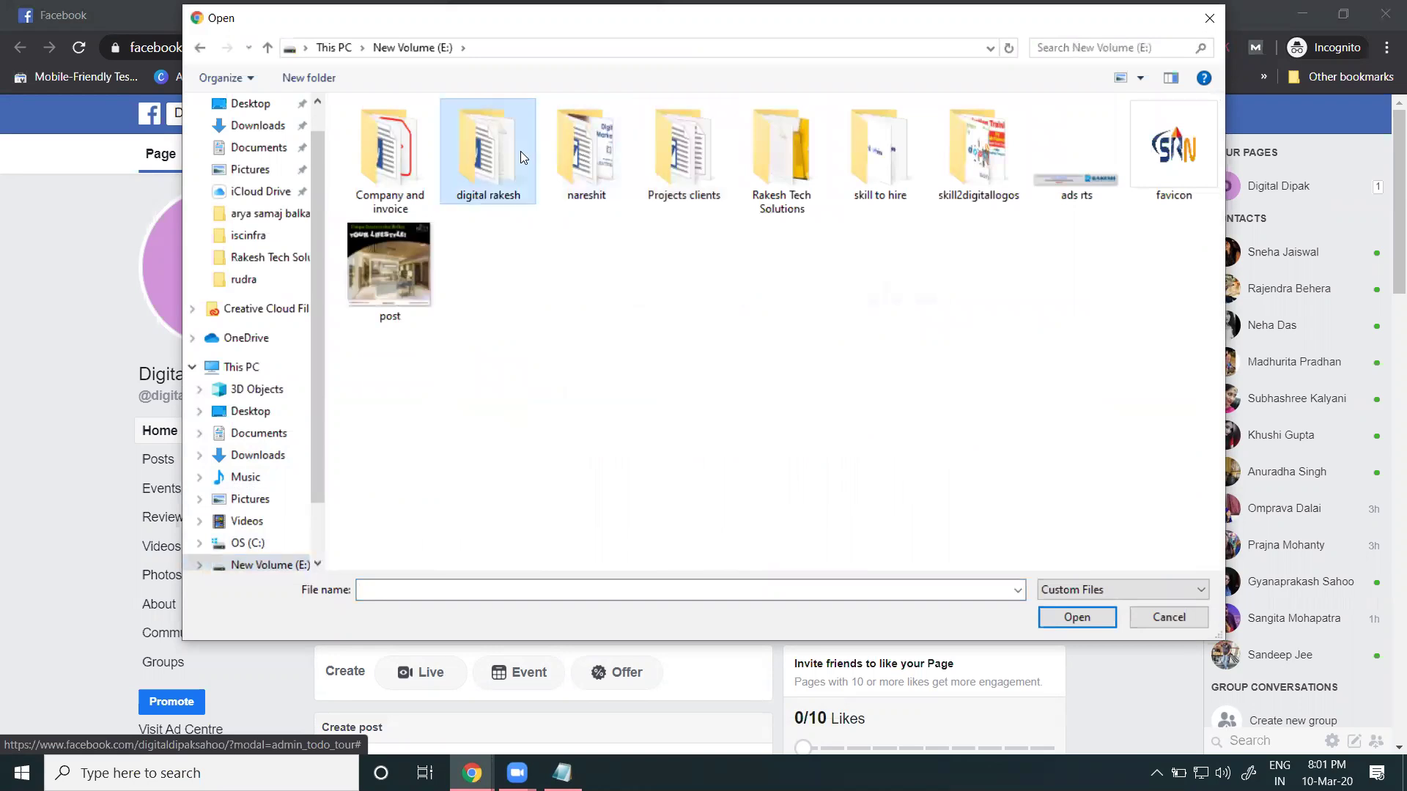
double_click(520, 158)
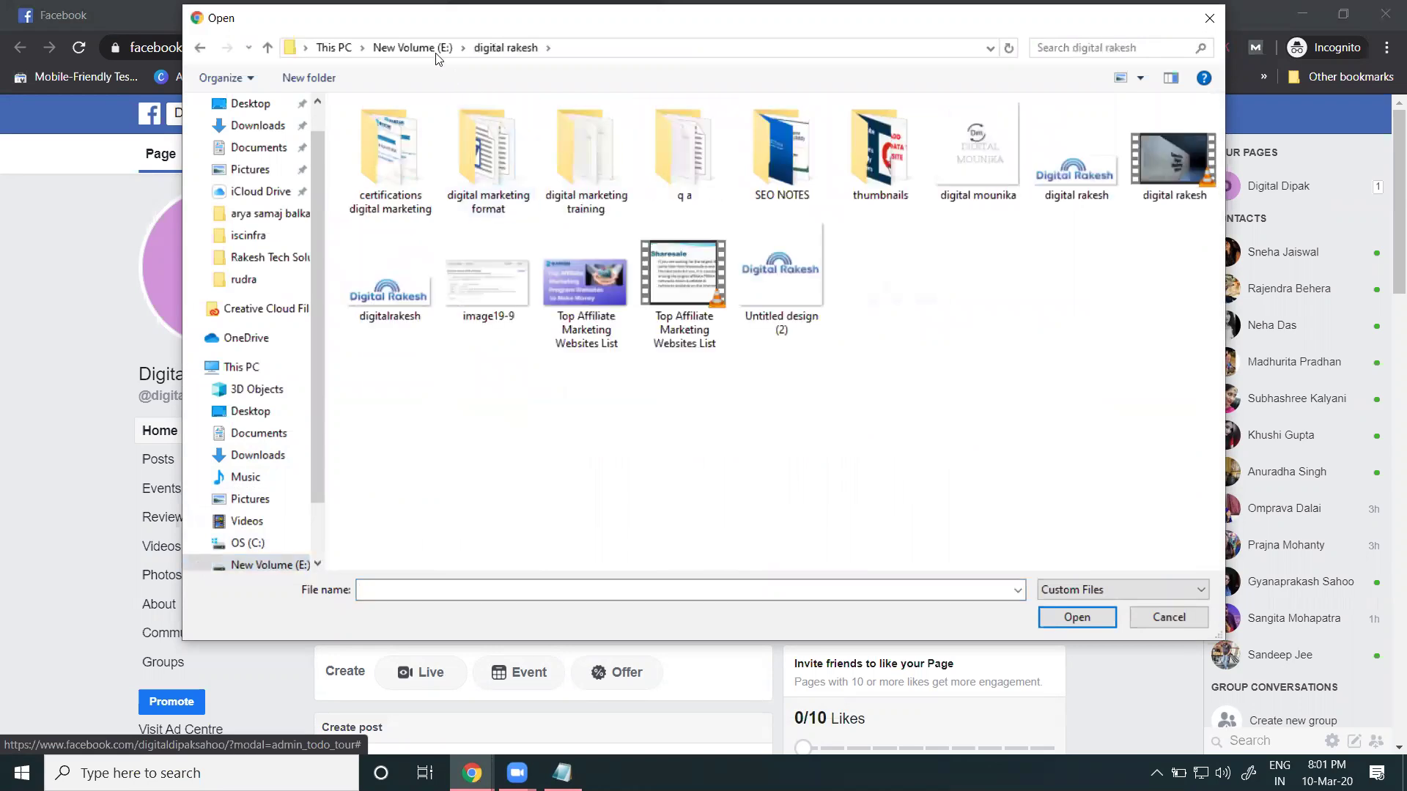
left_click(413, 47)
double_click(786, 159)
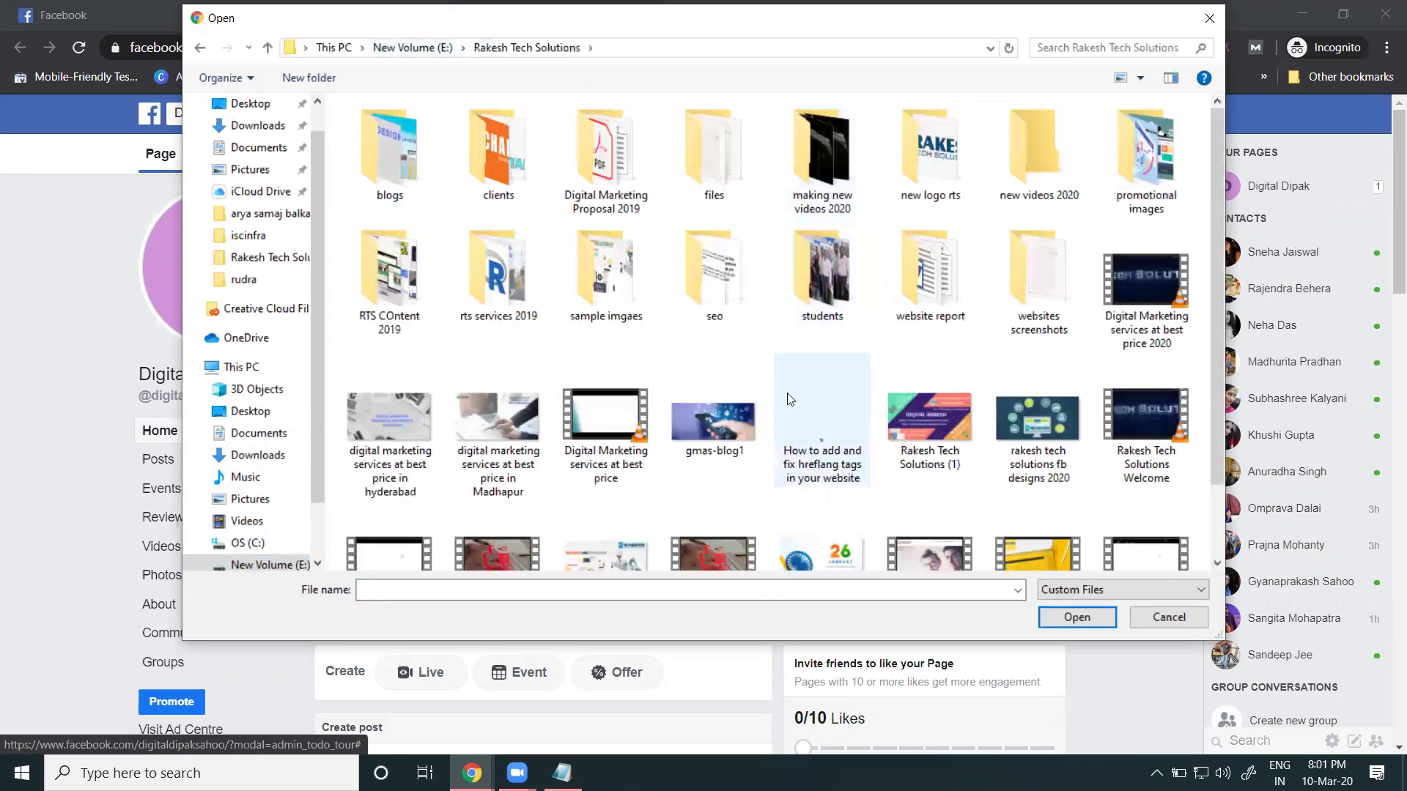
scroll(742, 453, "down", 1)
double_click(1062, 358)
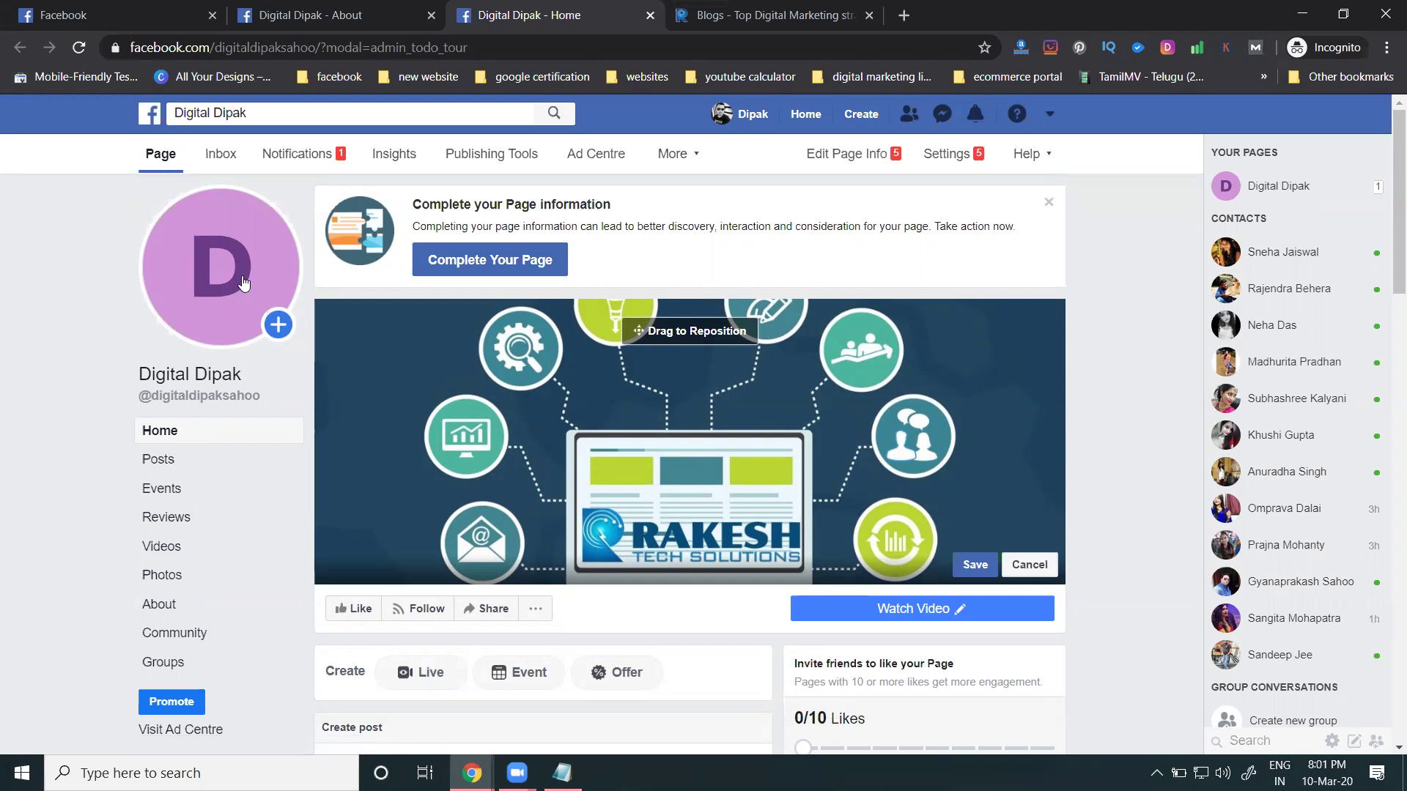
mouse_move(219, 284)
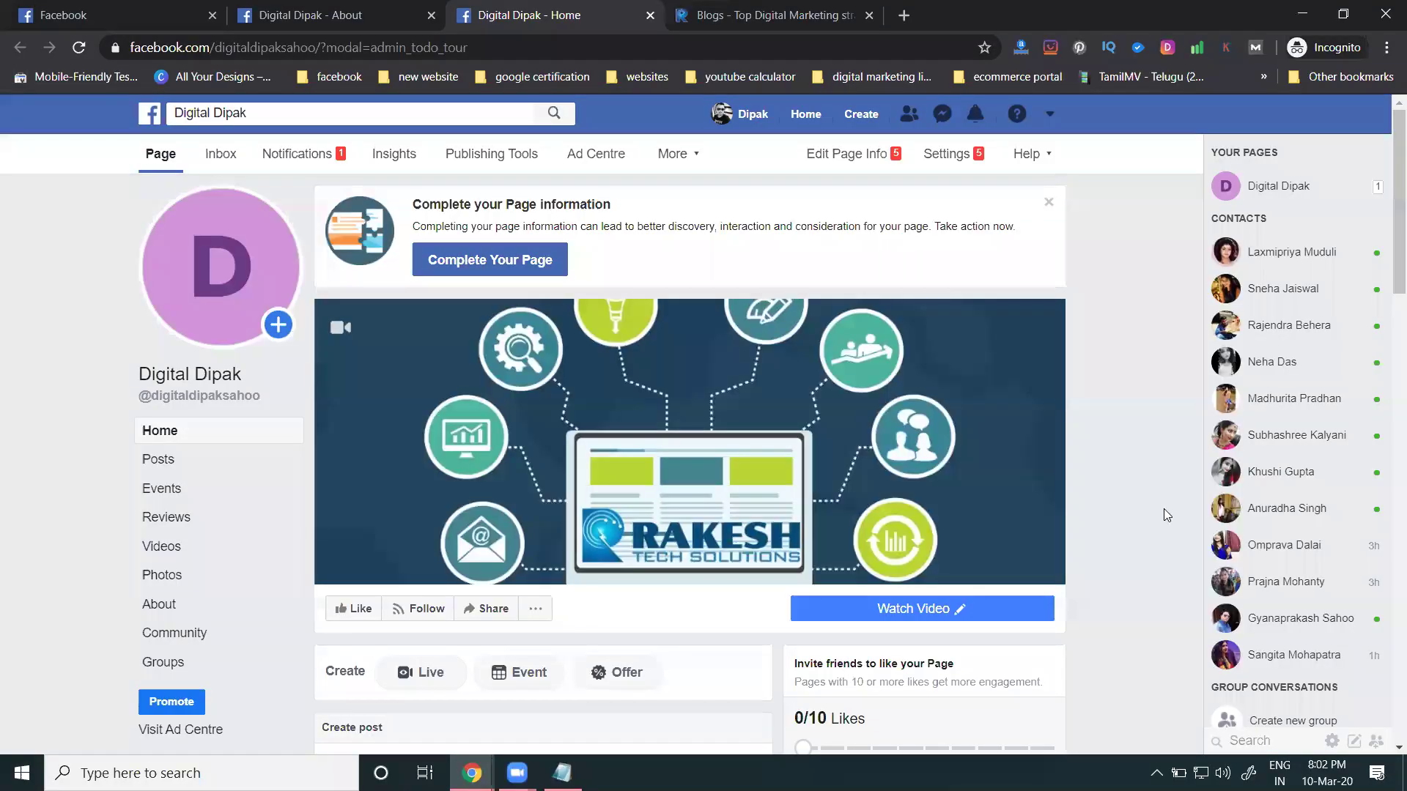
left_click(221, 312)
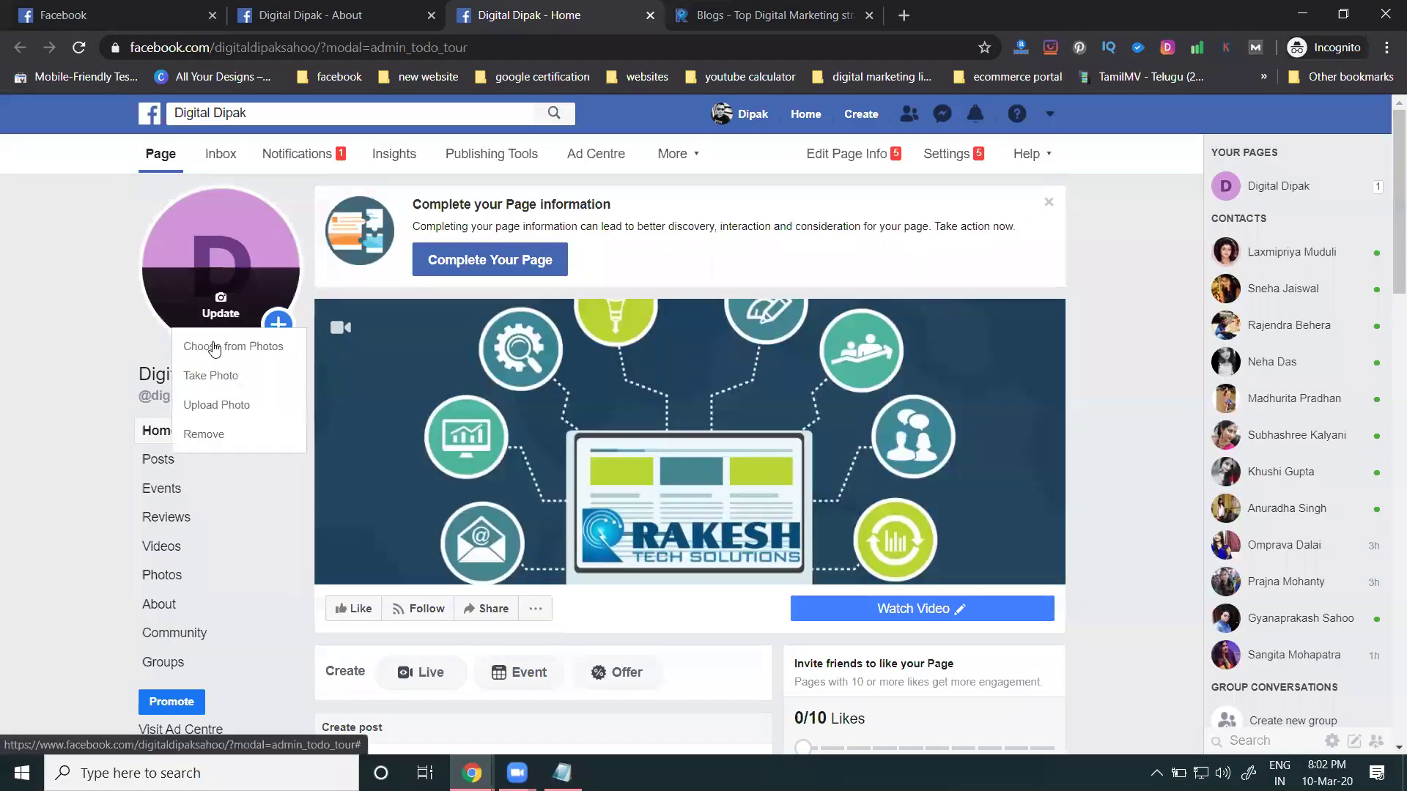
left_click(210, 408)
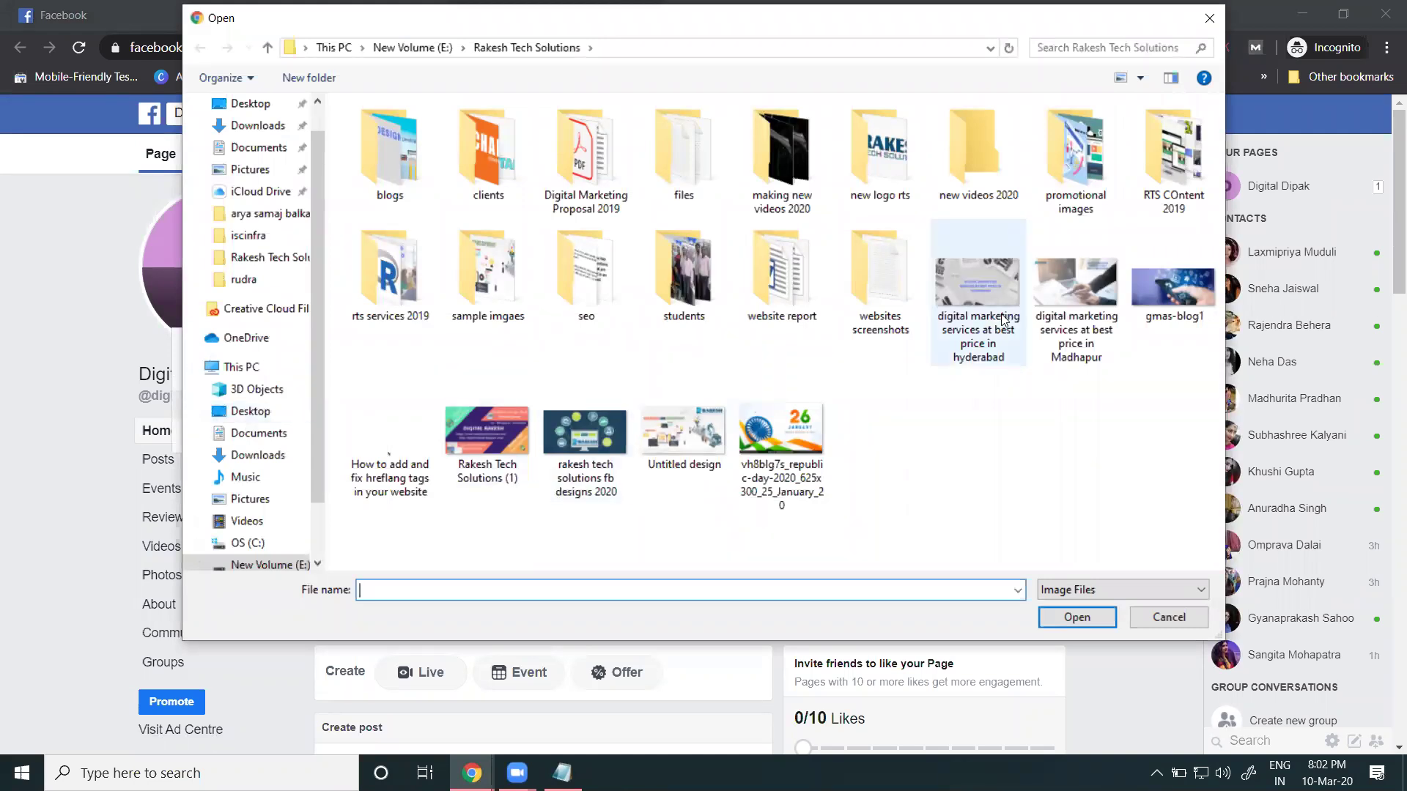
double_click(1155, 295)
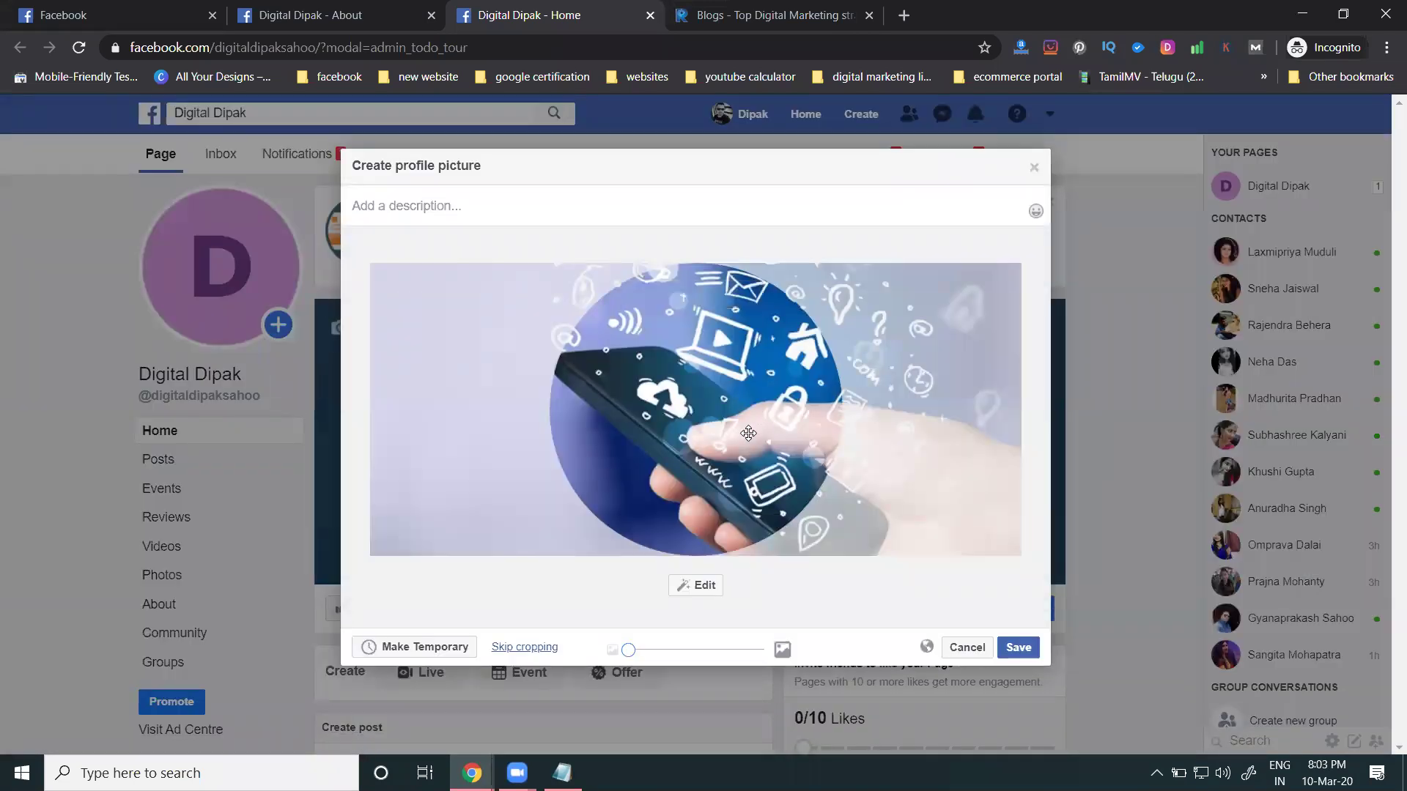
left_click(1018, 647)
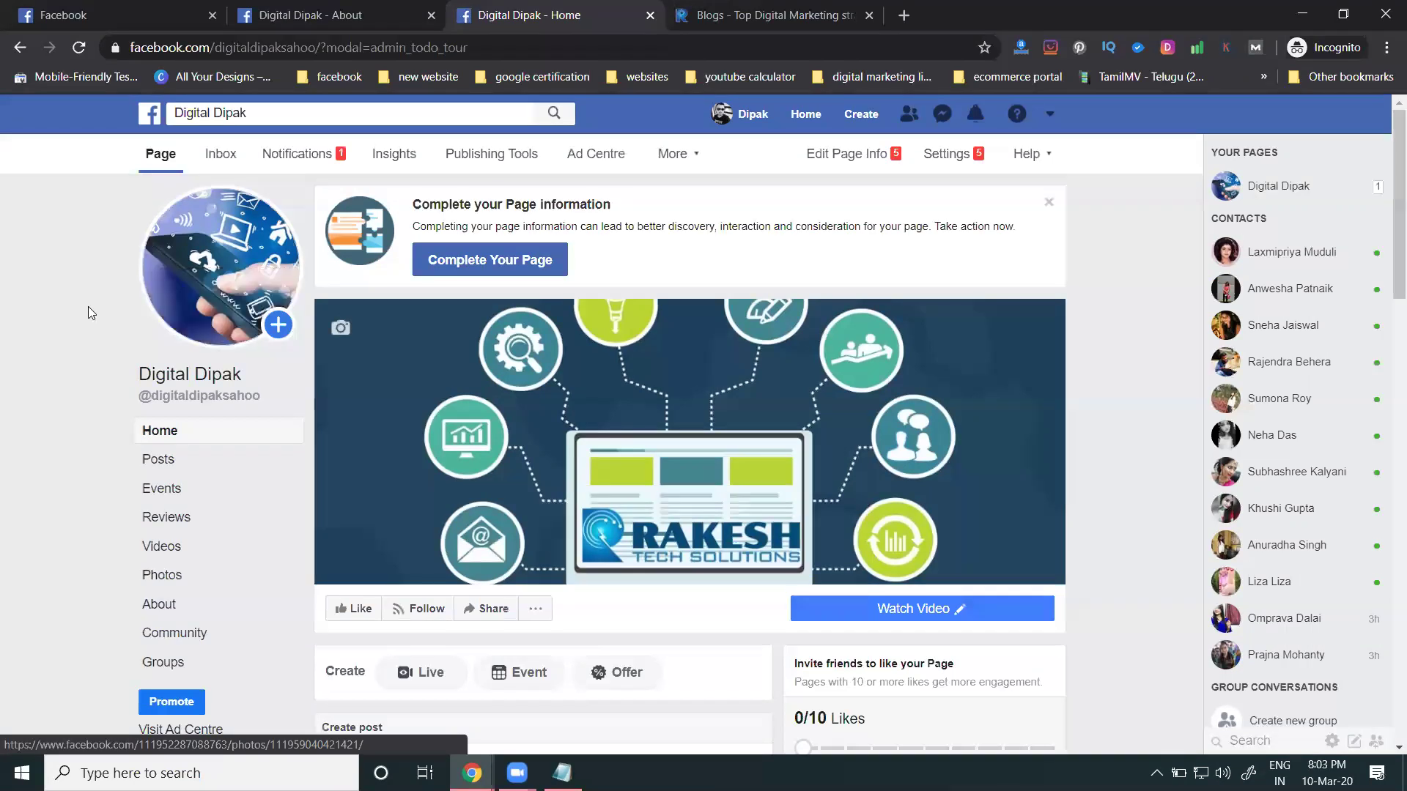
In the Page's About contact details, specify that the Page has no phone number and save.
left_click(180, 608)
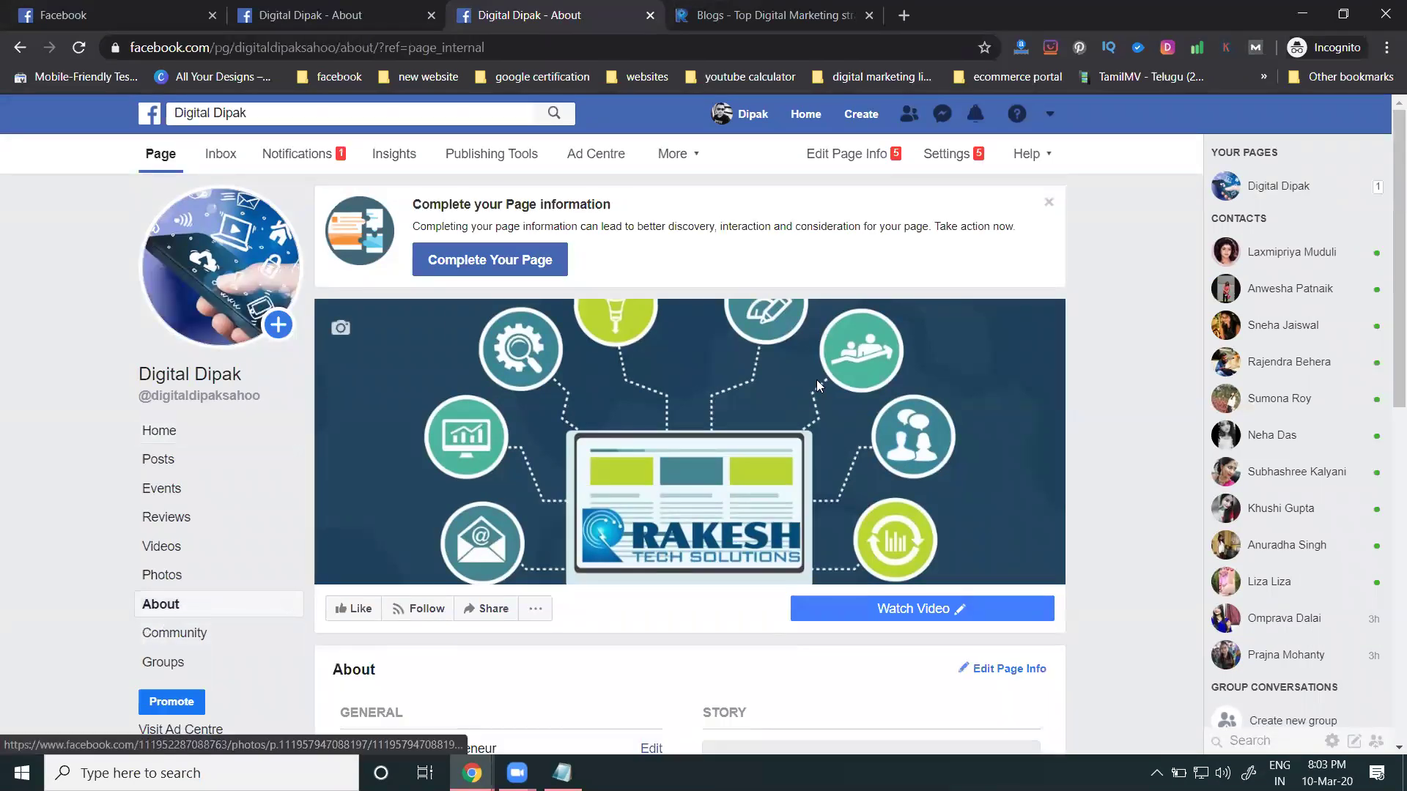
mouse_move(832, 372)
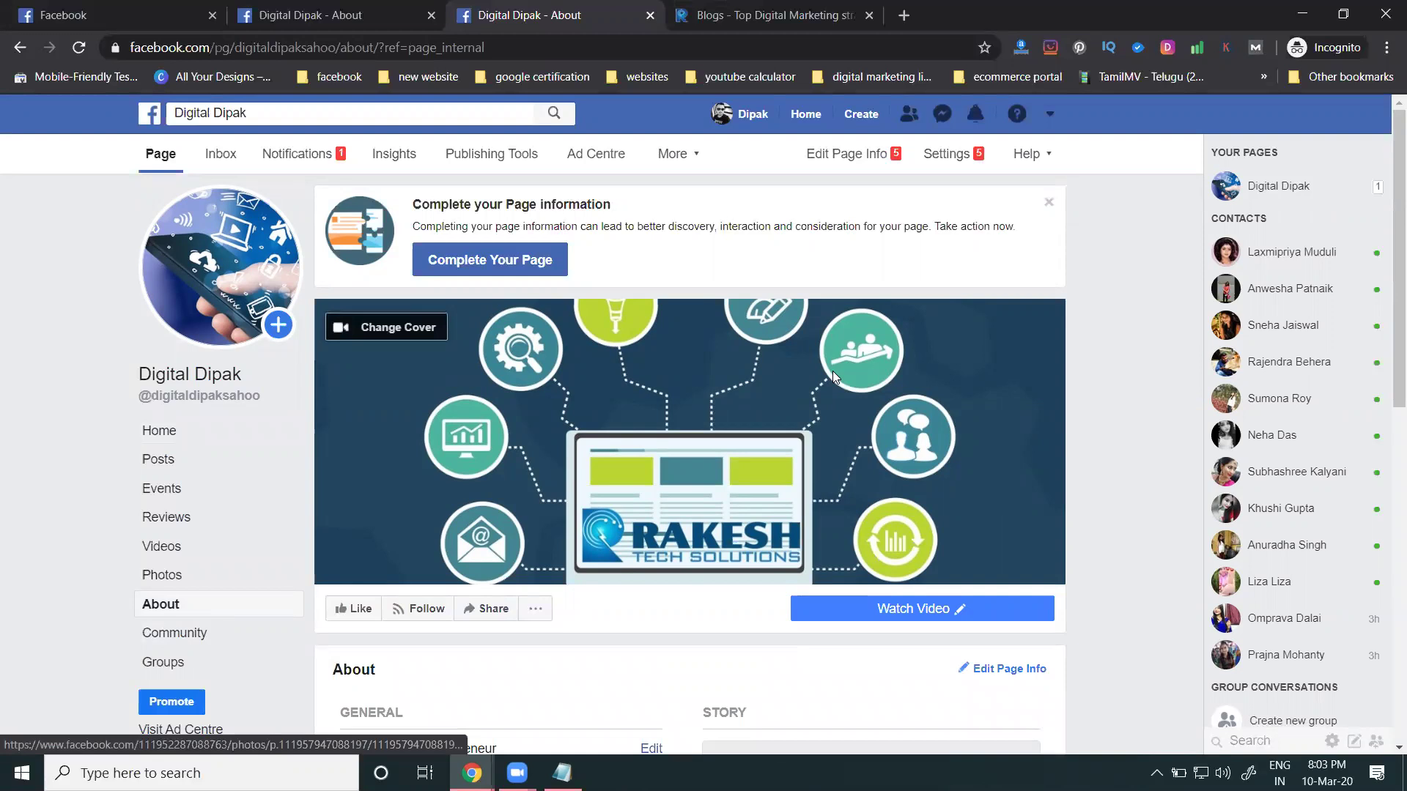
scroll(832, 371, "down", 8)
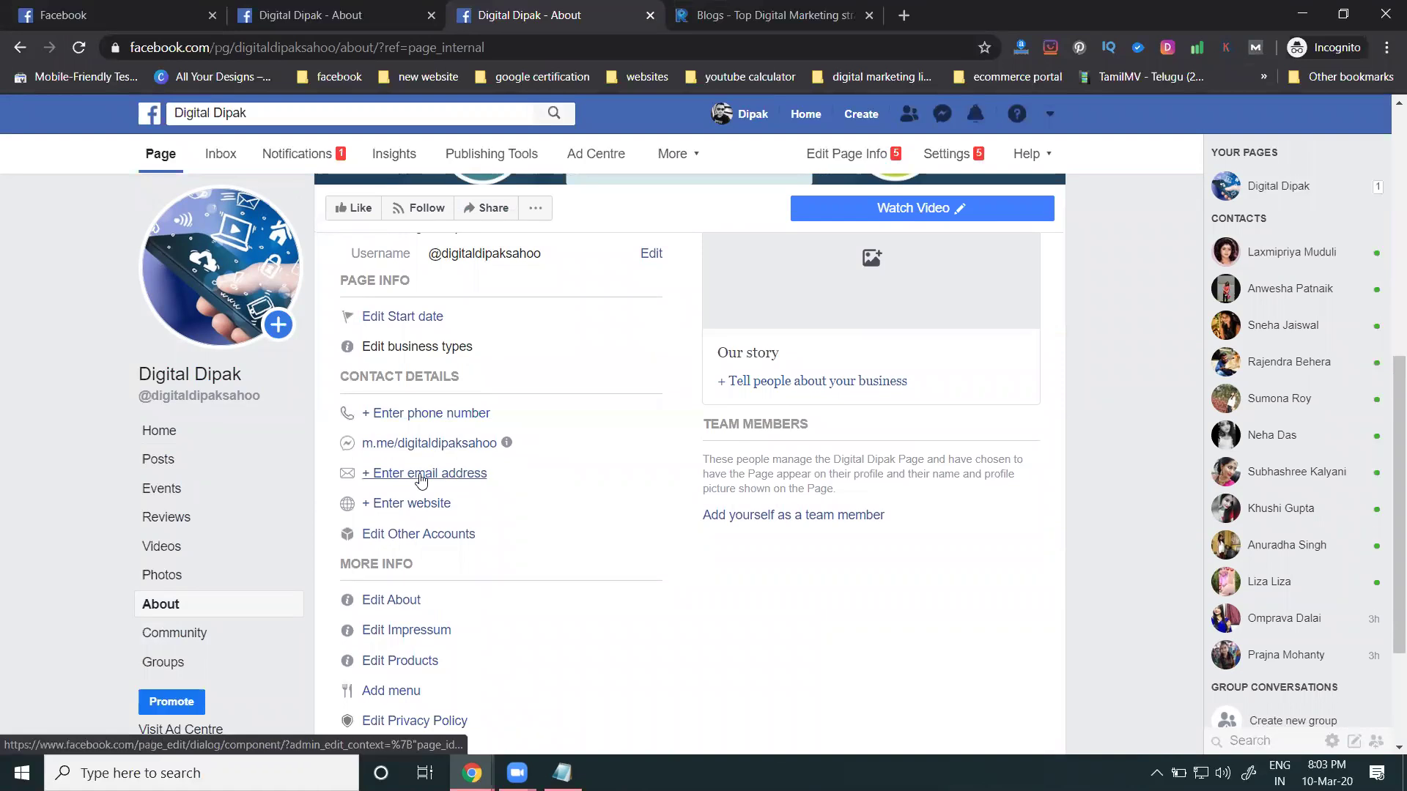
left_click(432, 413)
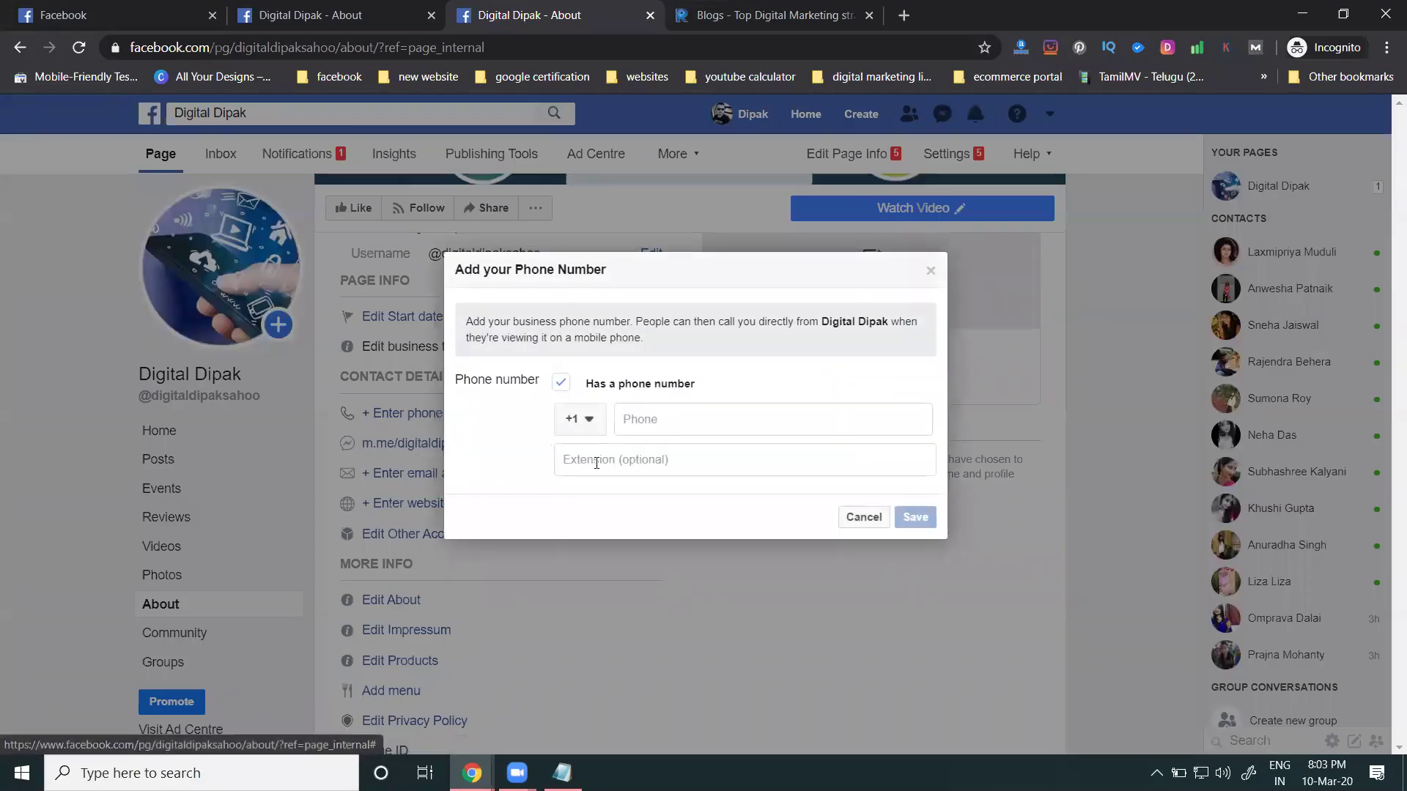
left_click(560, 382)
left_click(908, 517)
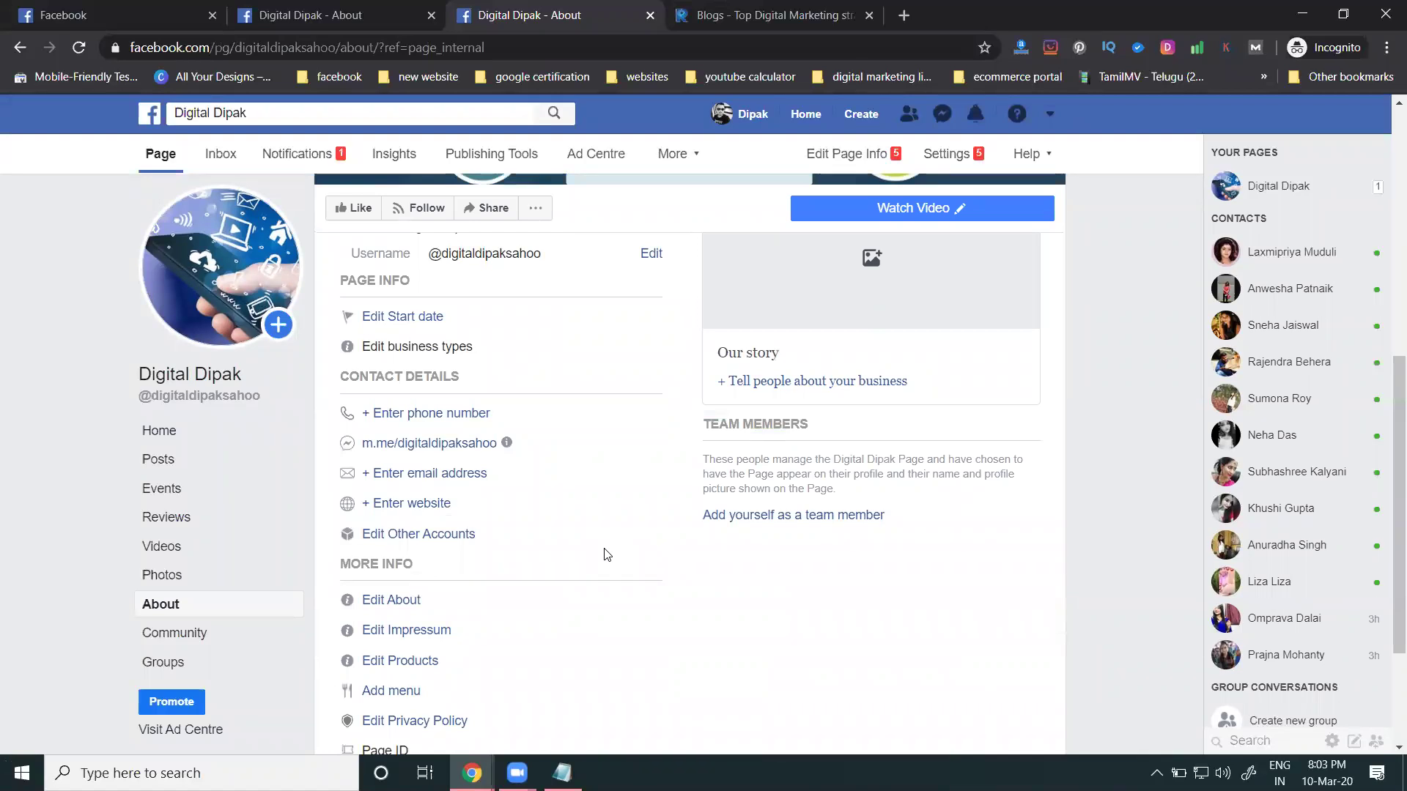
Specify that the Page has no email address and save the contact details.
left_click(417, 472)
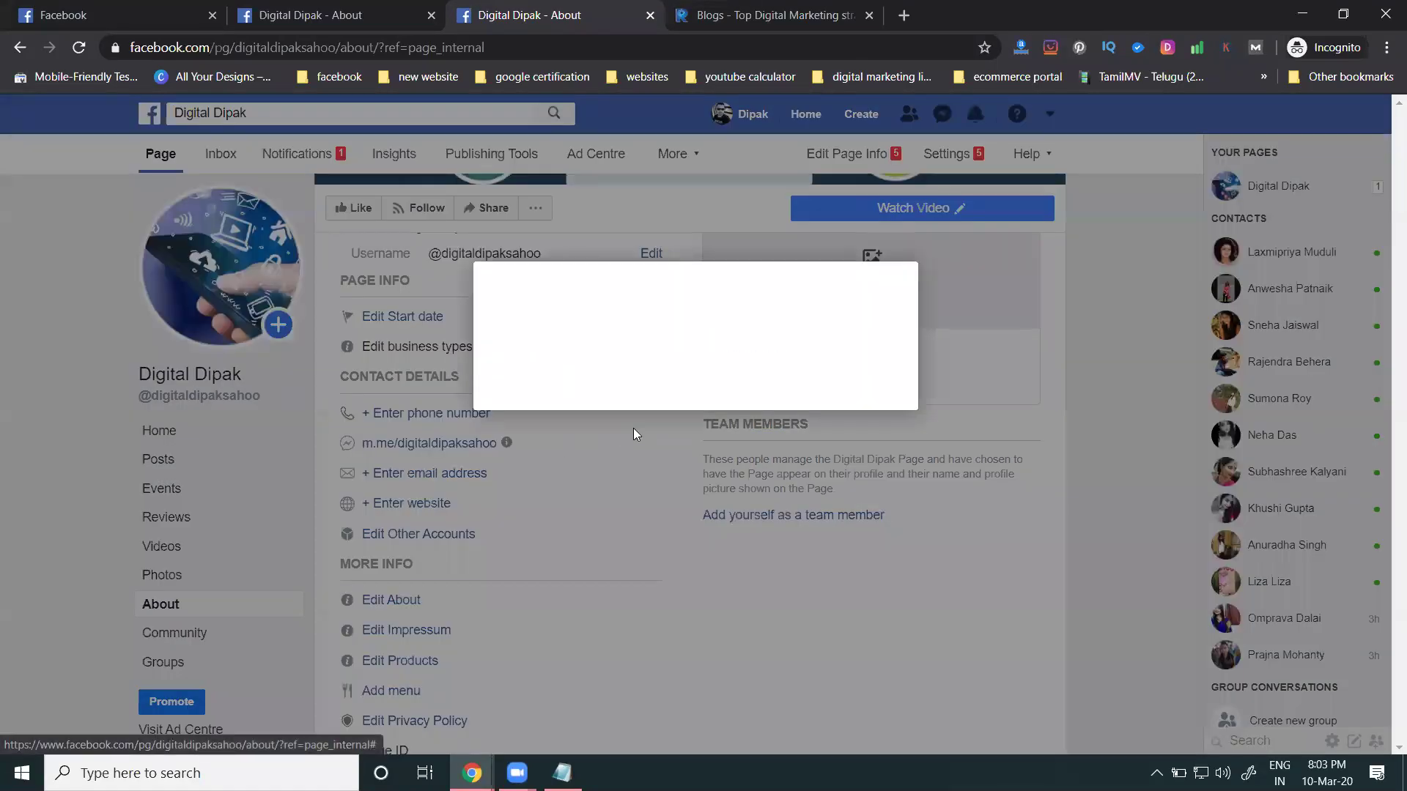
left_click(562, 324)
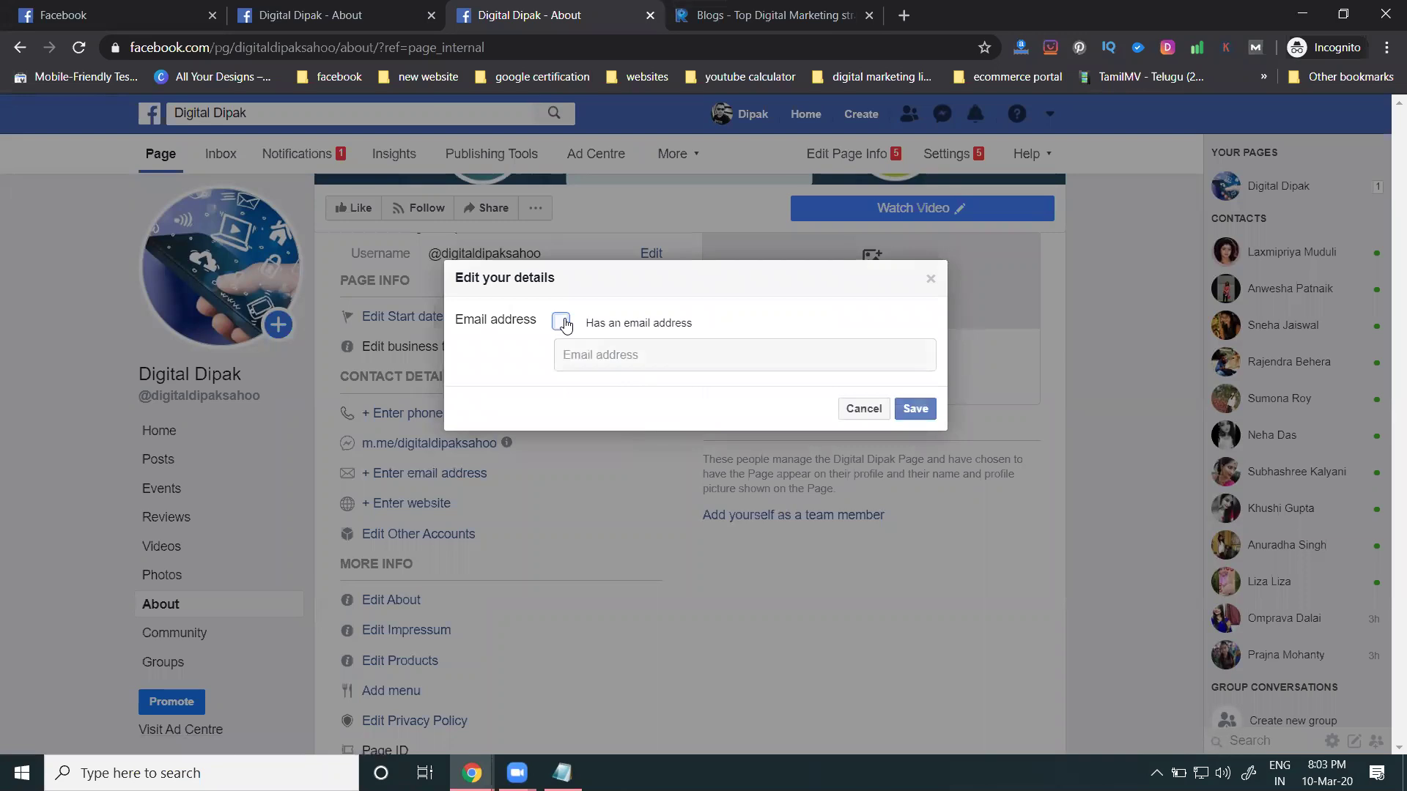
left_click(920, 410)
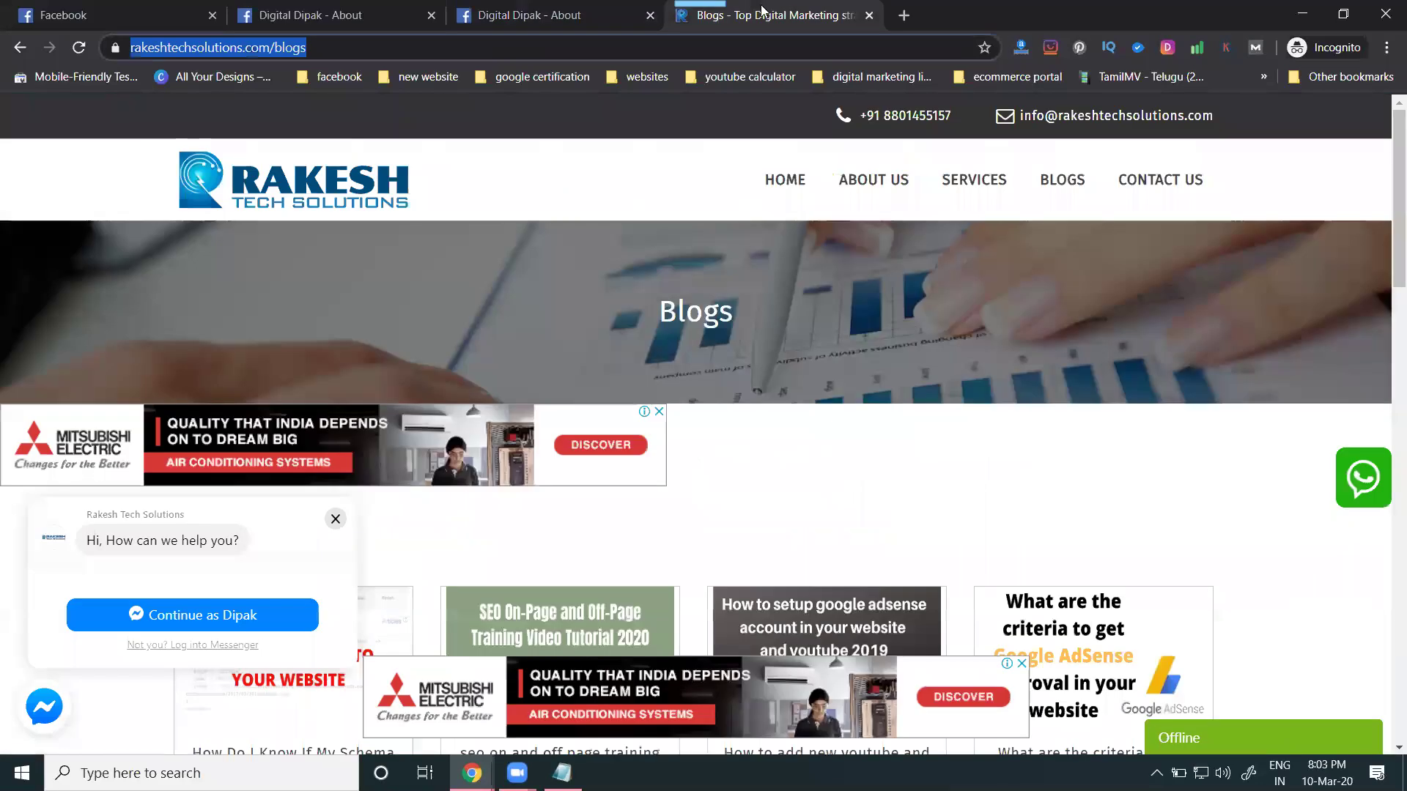
left_click(707, 15)
key("ctrl+c")
left_click(329, 14)
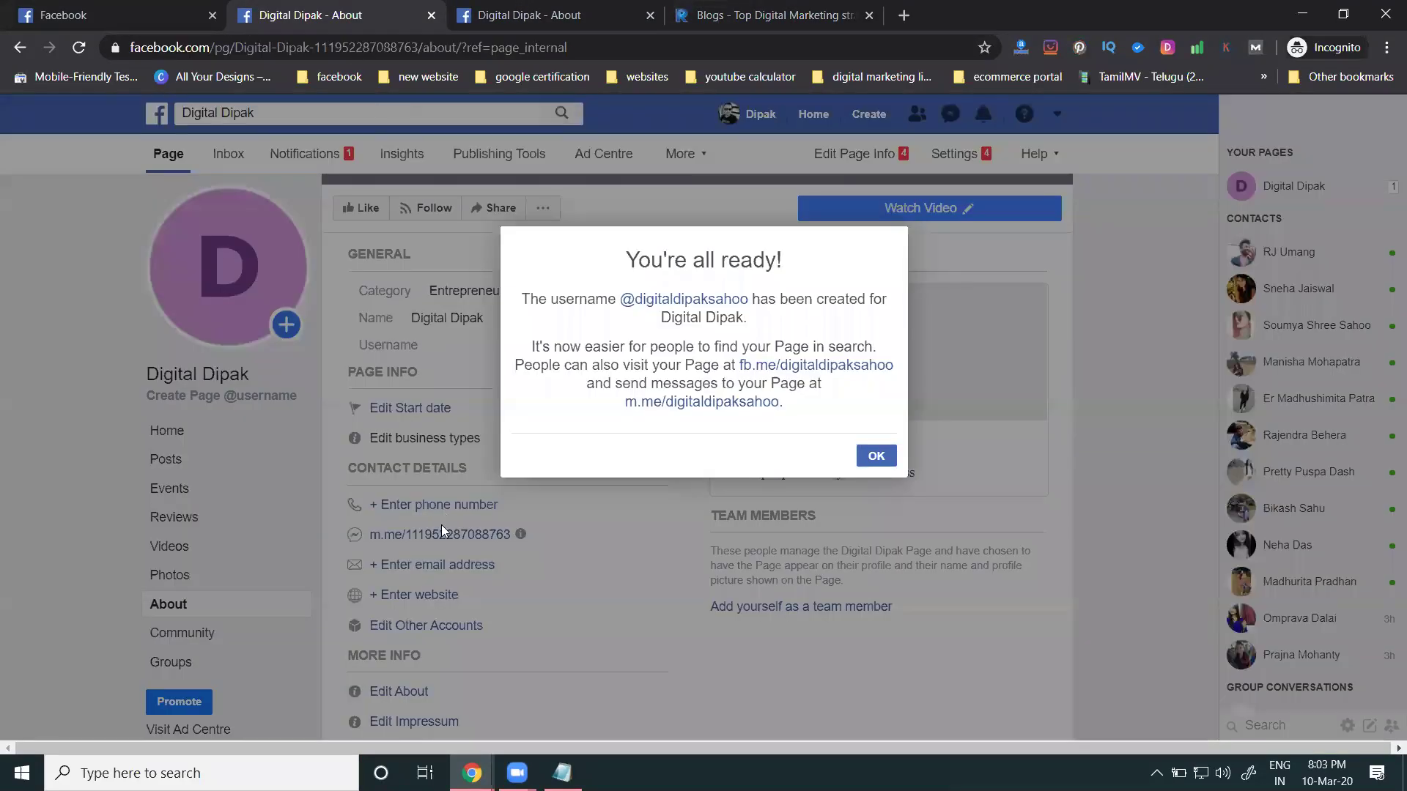
left_click(549, 14)
left_click(392, 501)
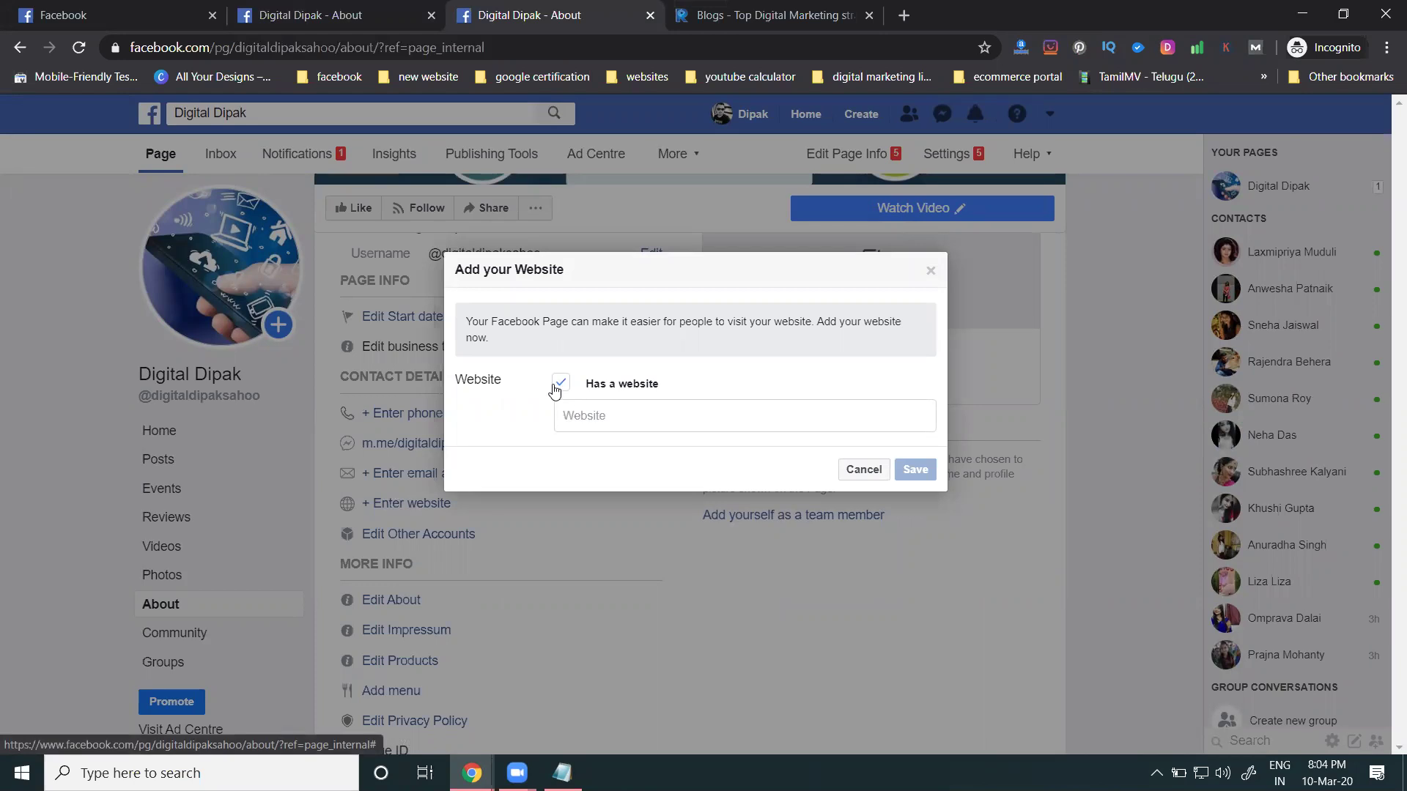
left_click(618, 412)
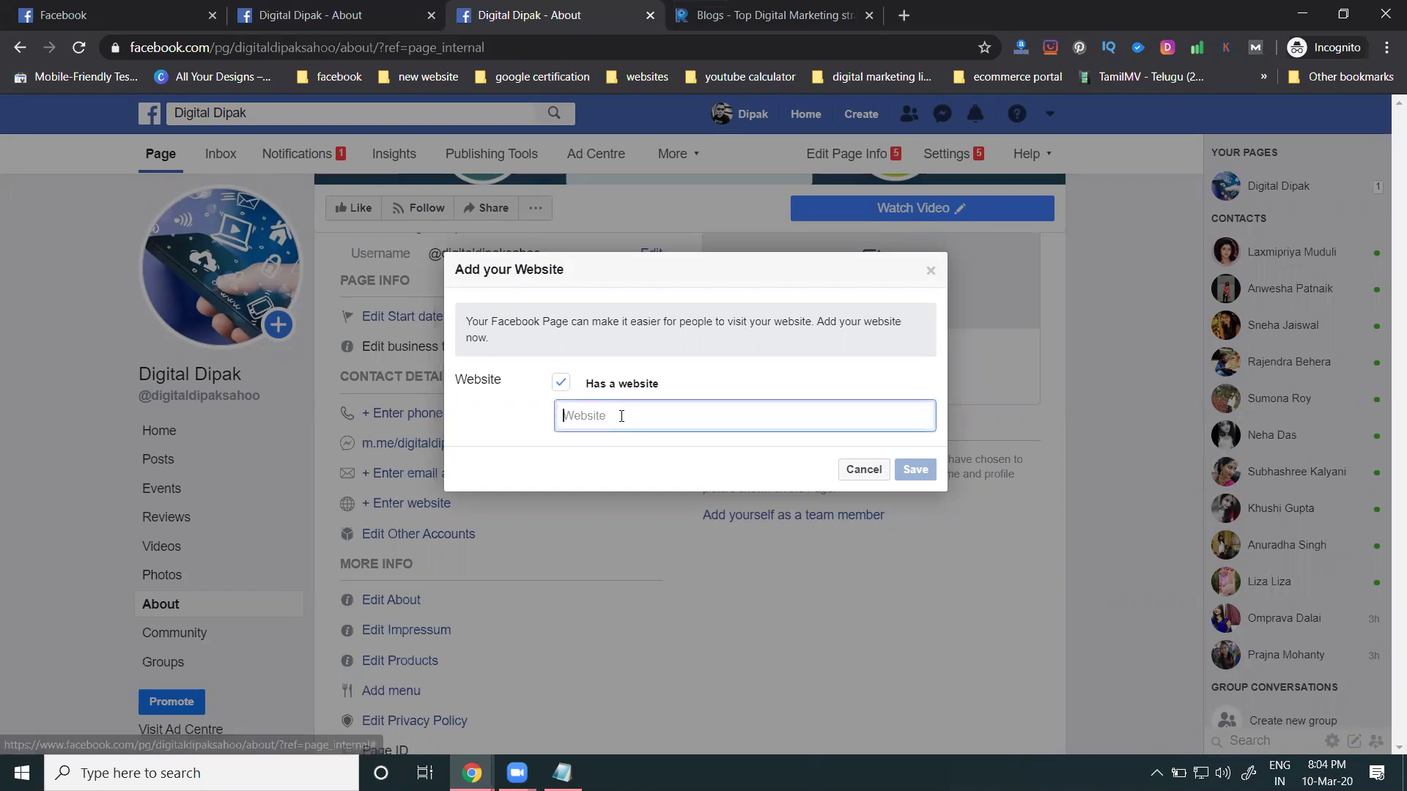
key("ctrl+v")
left_click(920, 469)
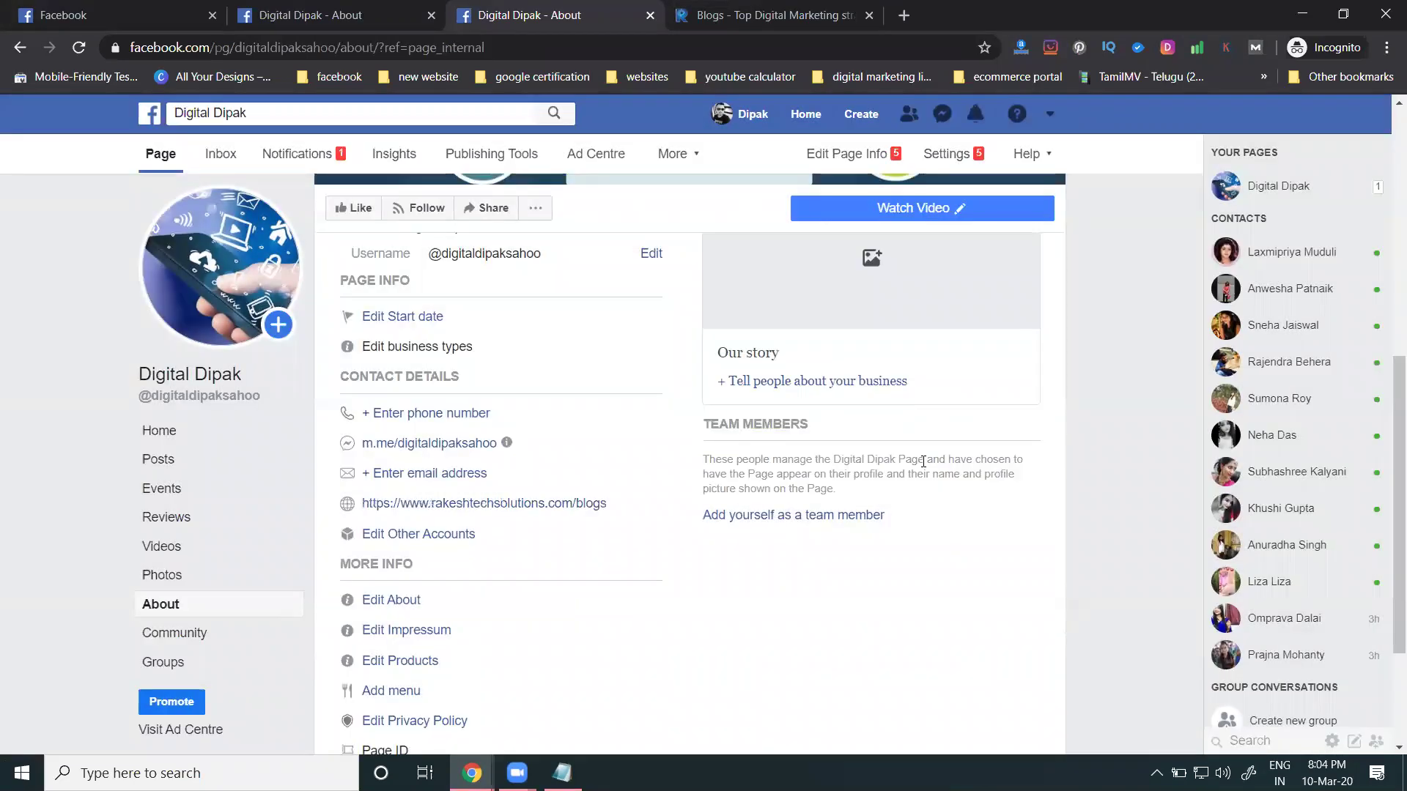
Open the Page's other accounts for editing and choose Instagram as the account type.
left_click(418, 540)
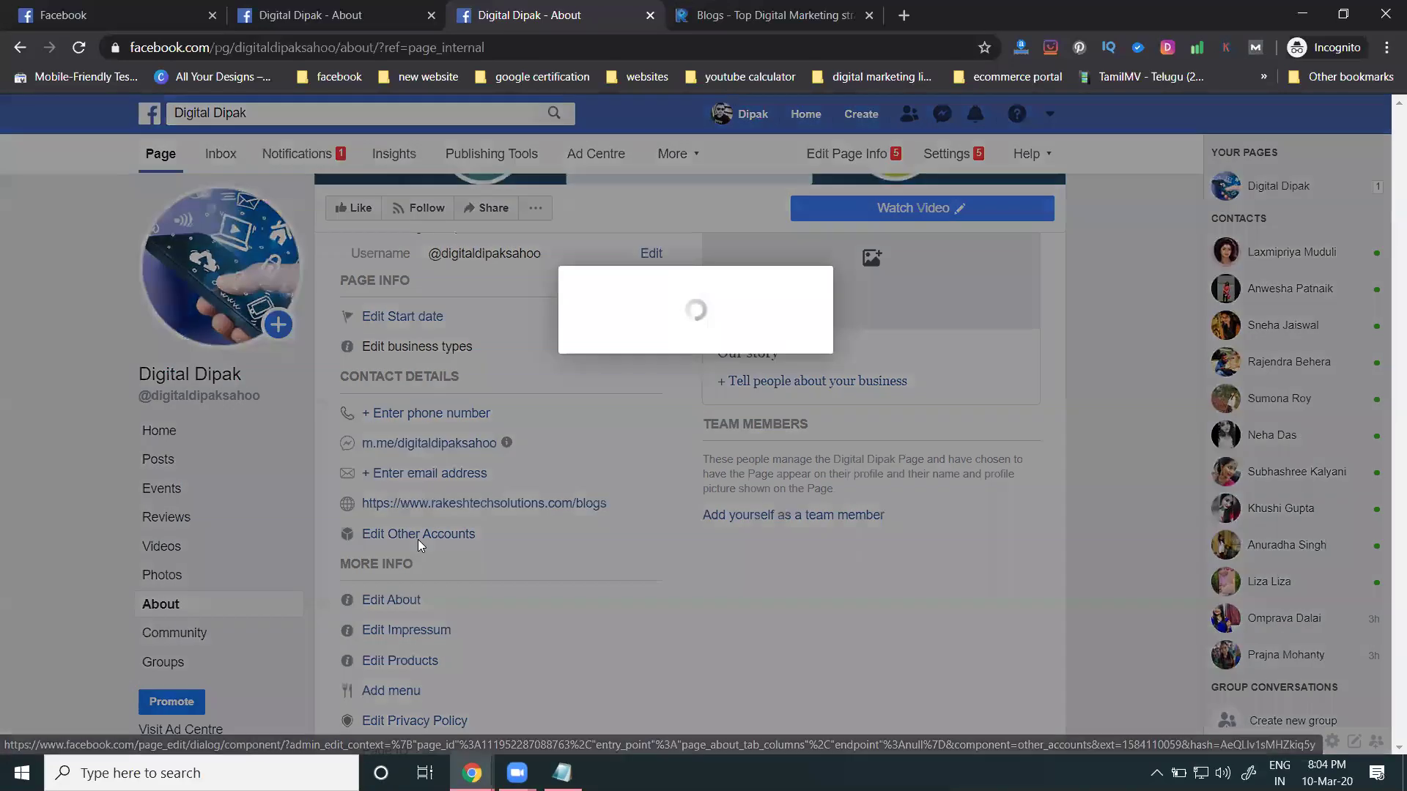
left_click(616, 342)
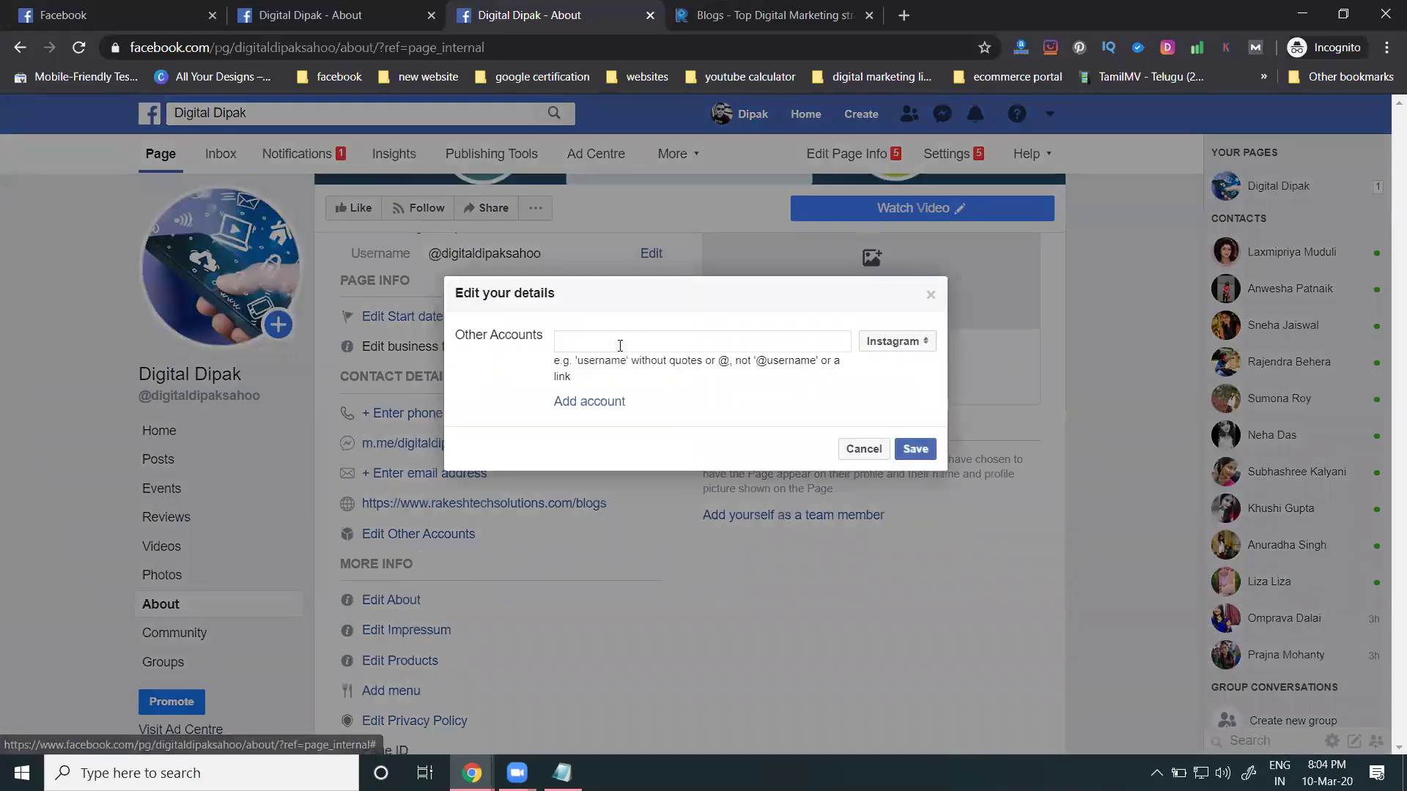
left_click(897, 343)
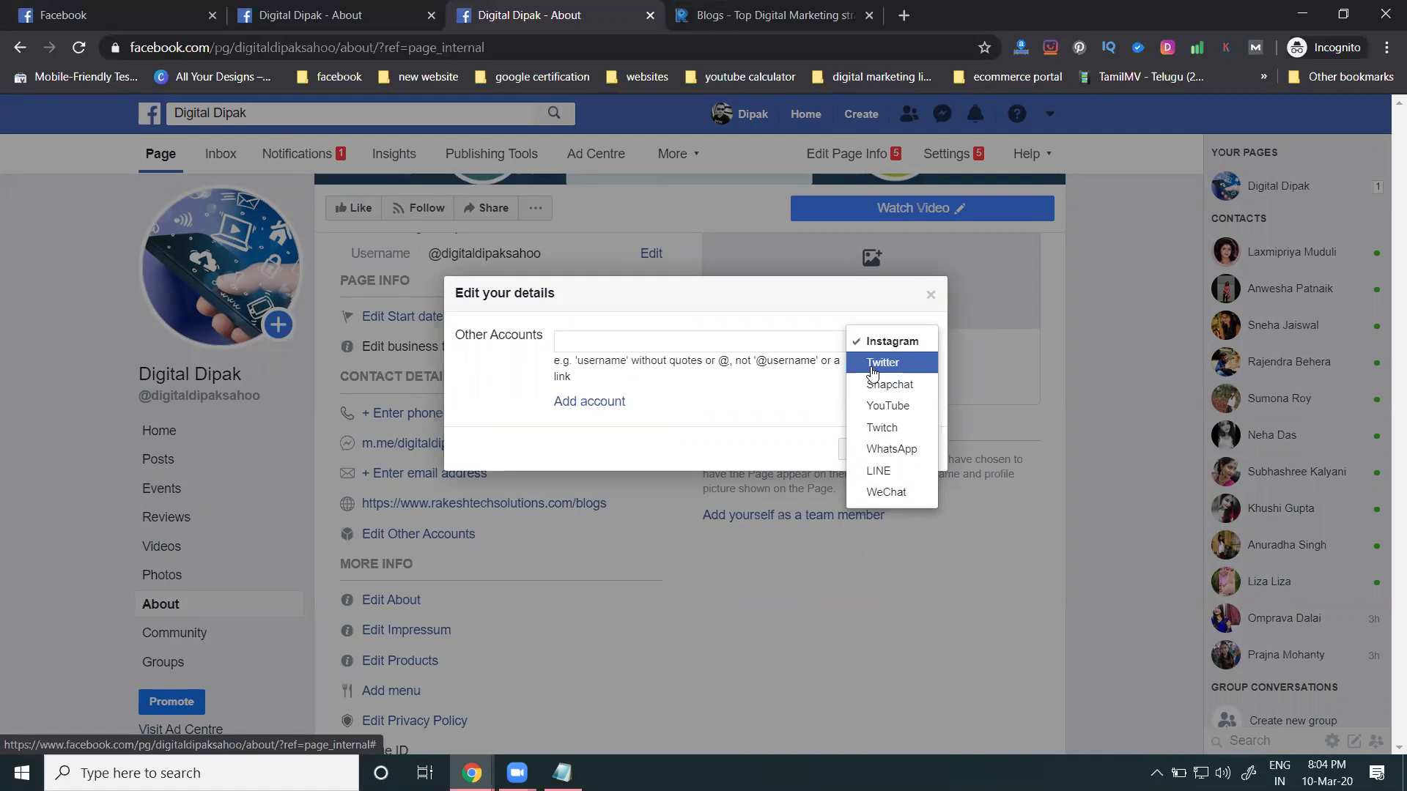
left_click(862, 342)
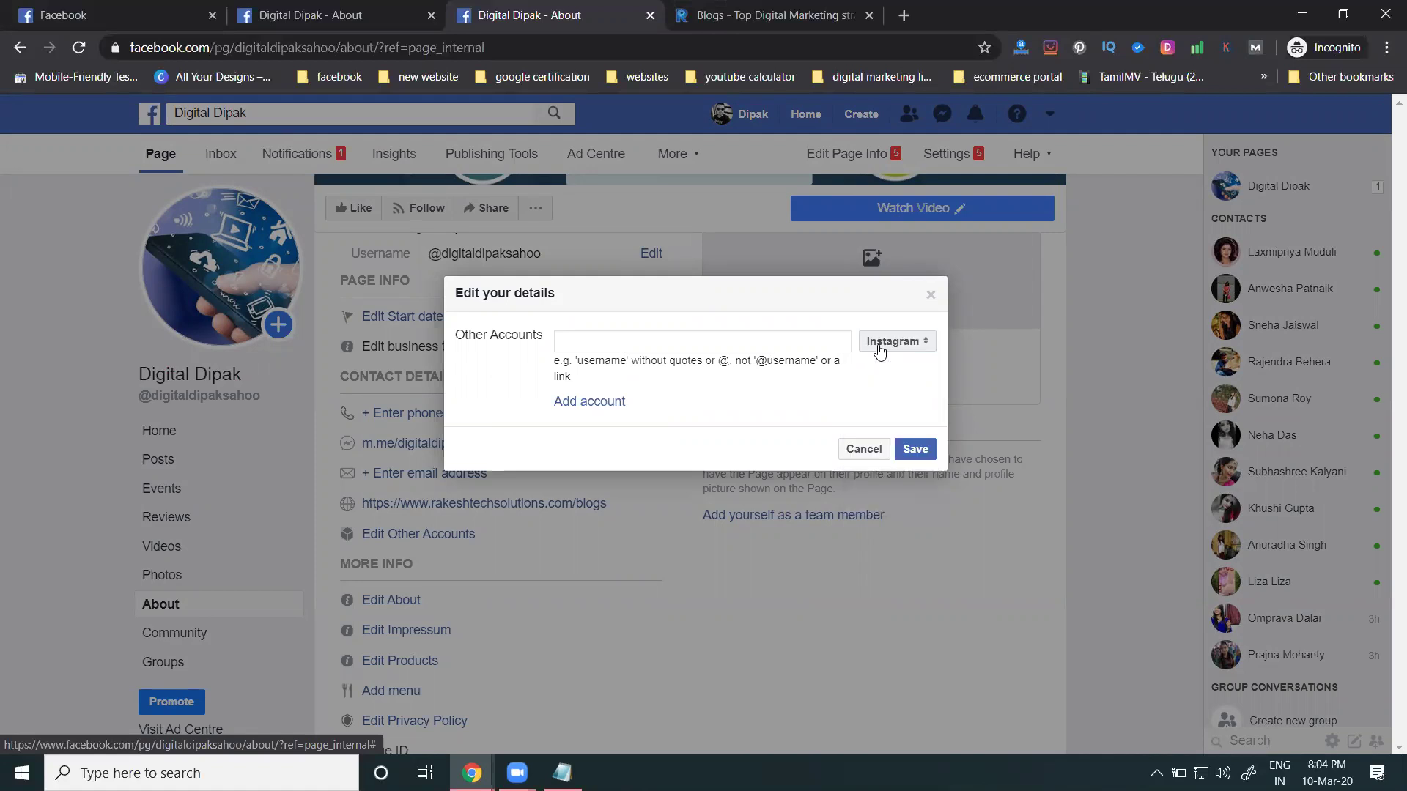
Open the Instagram profile linked in the intro of the personal Facebook profile.
left_click(93, 9)
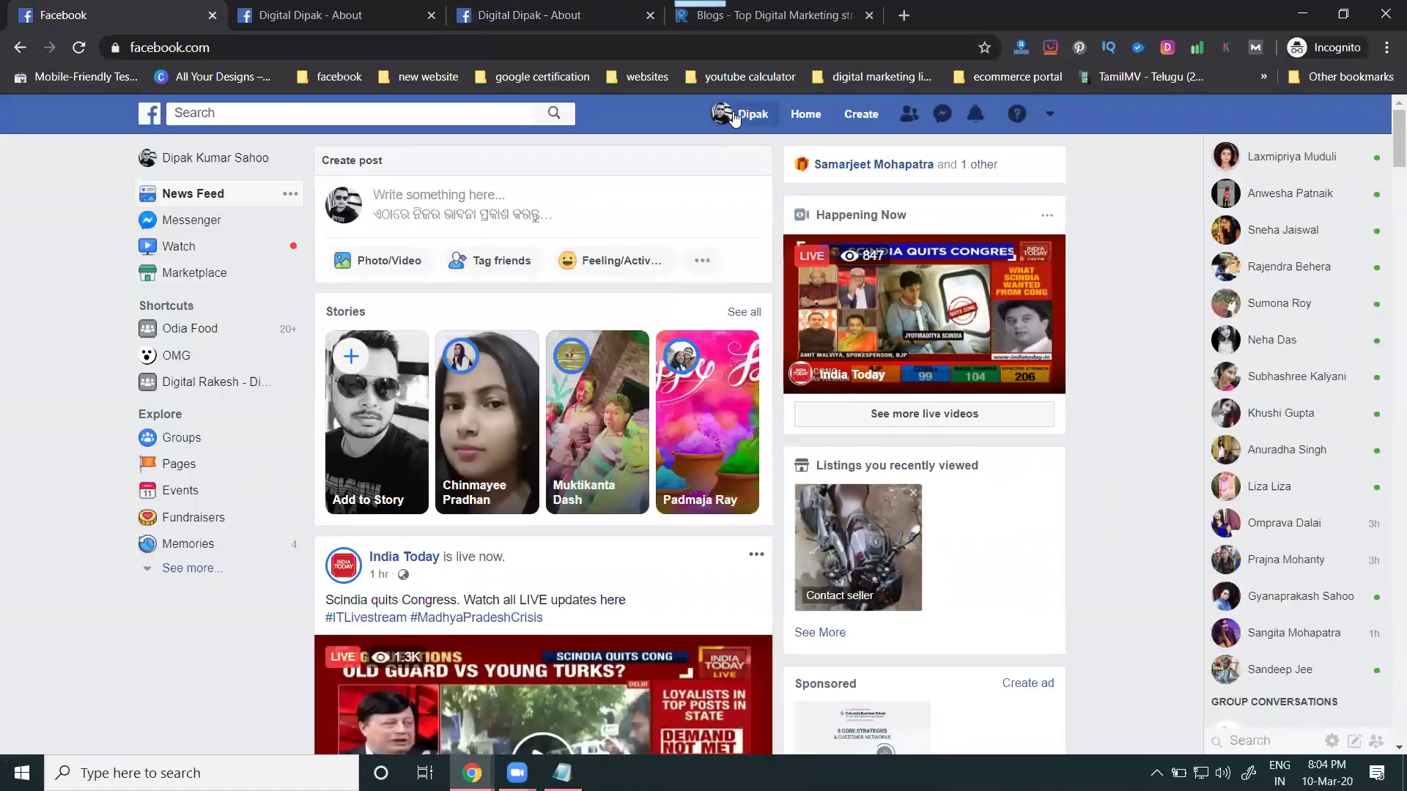
left_click(272, 422)
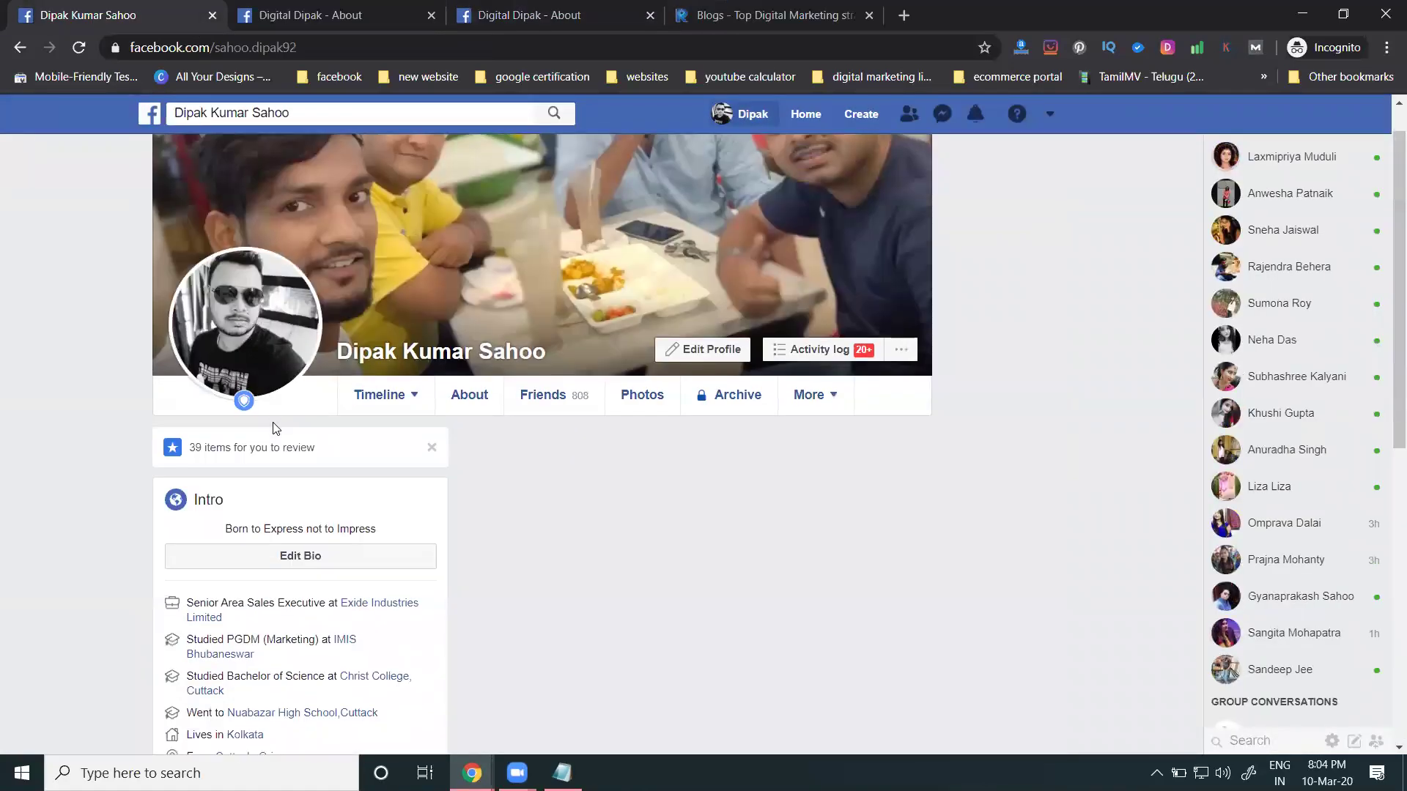
scroll(274, 425, "down", 5)
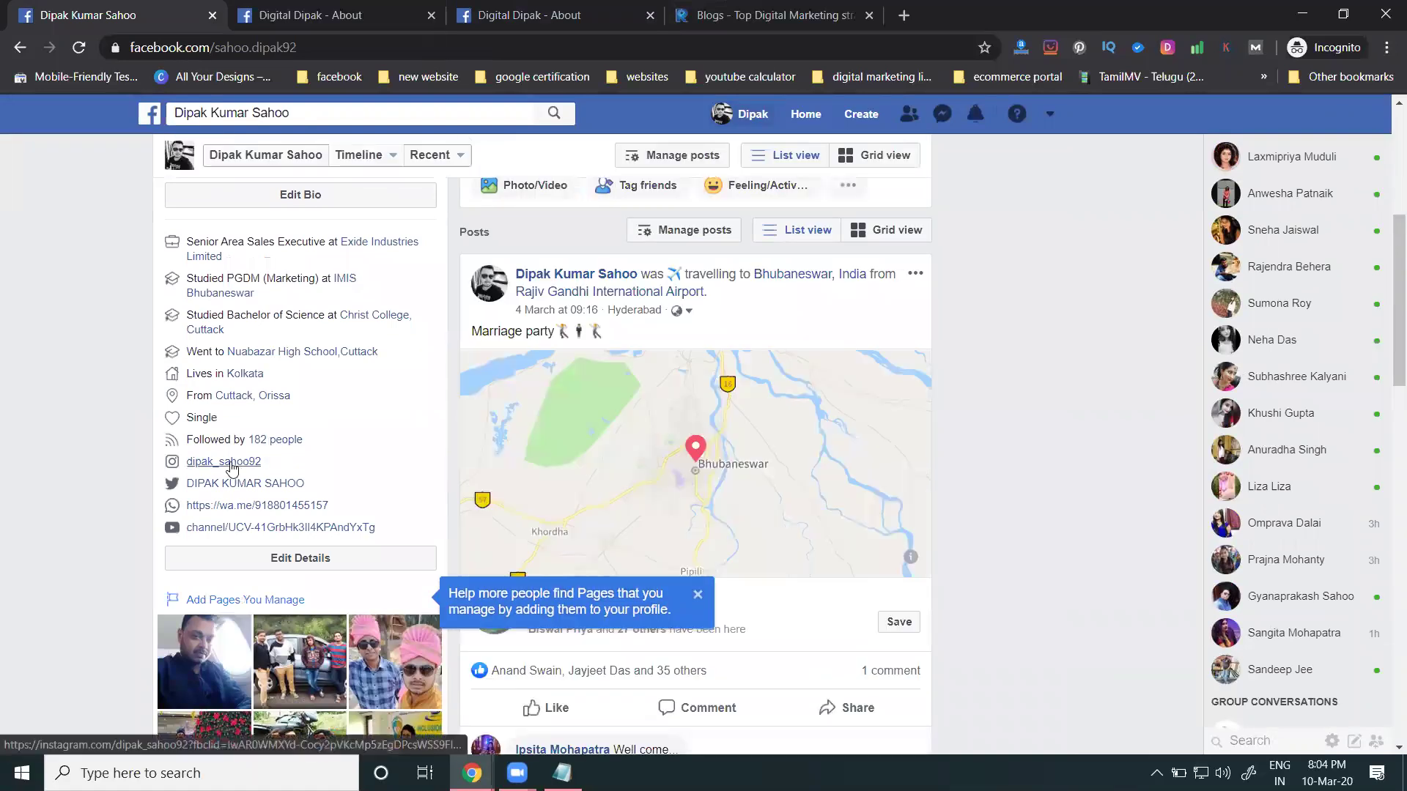
left_click(230, 461)
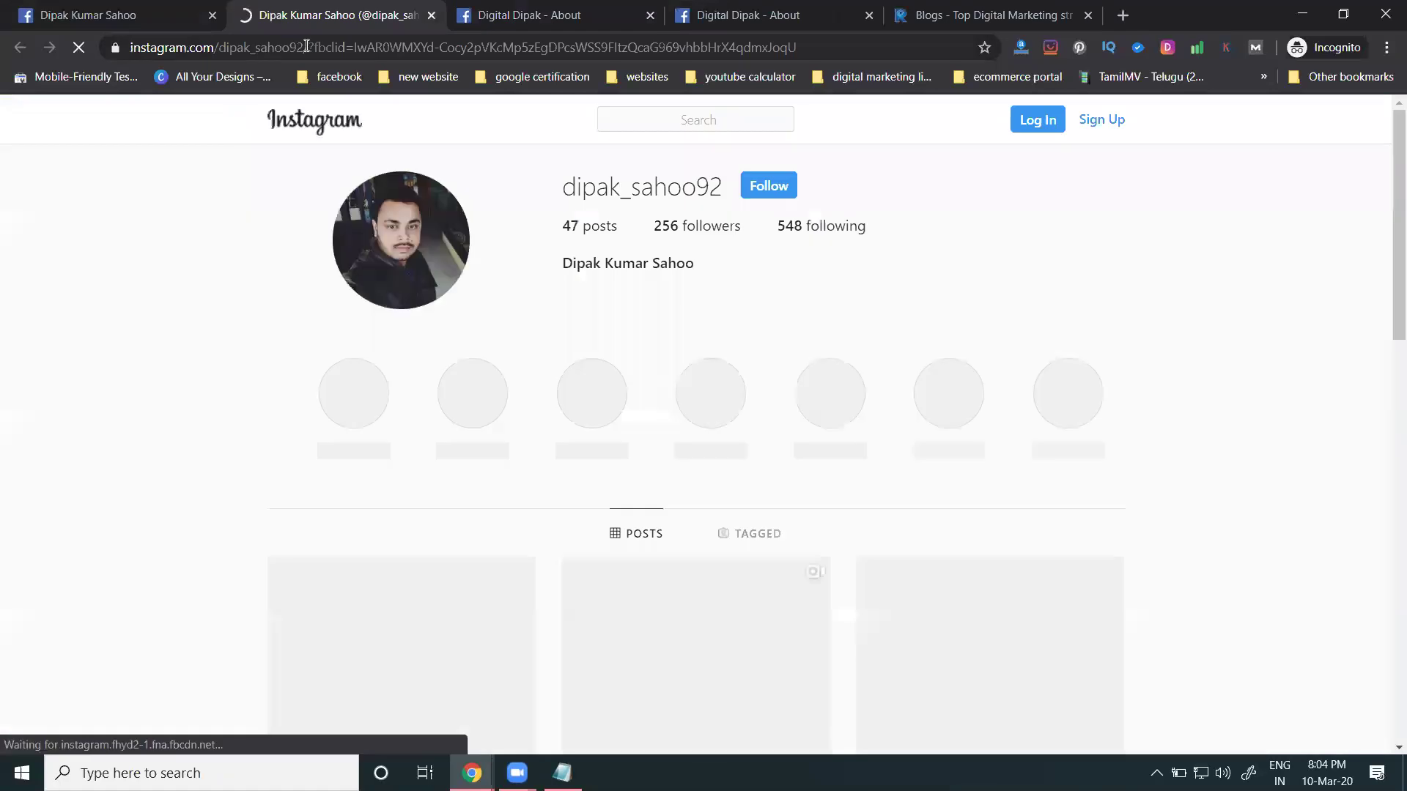
Dismiss the saved sign-in prompt and copy only the username from the Instagram profile's web address.
double_click(297, 47)
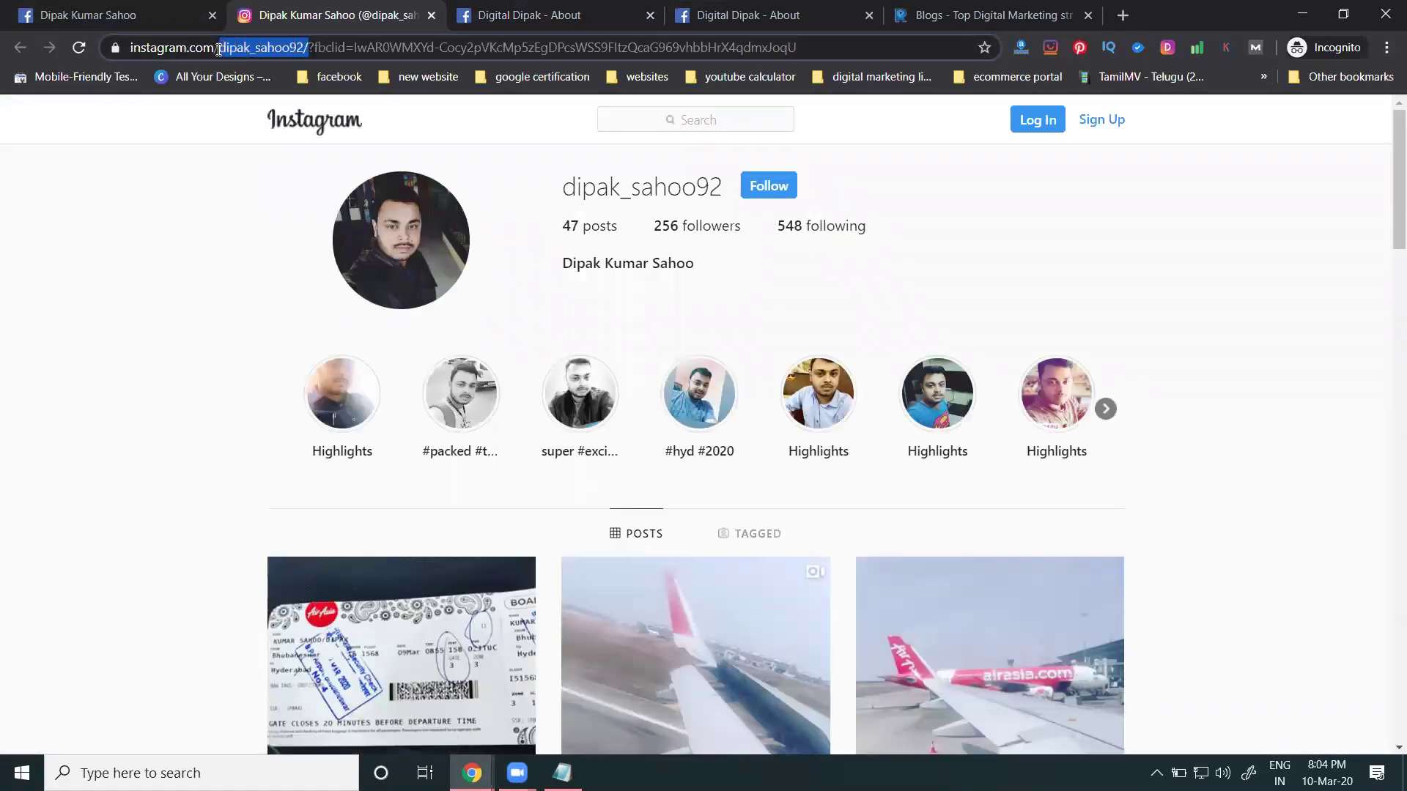
left_click(218, 49)
left_click(802, 291)
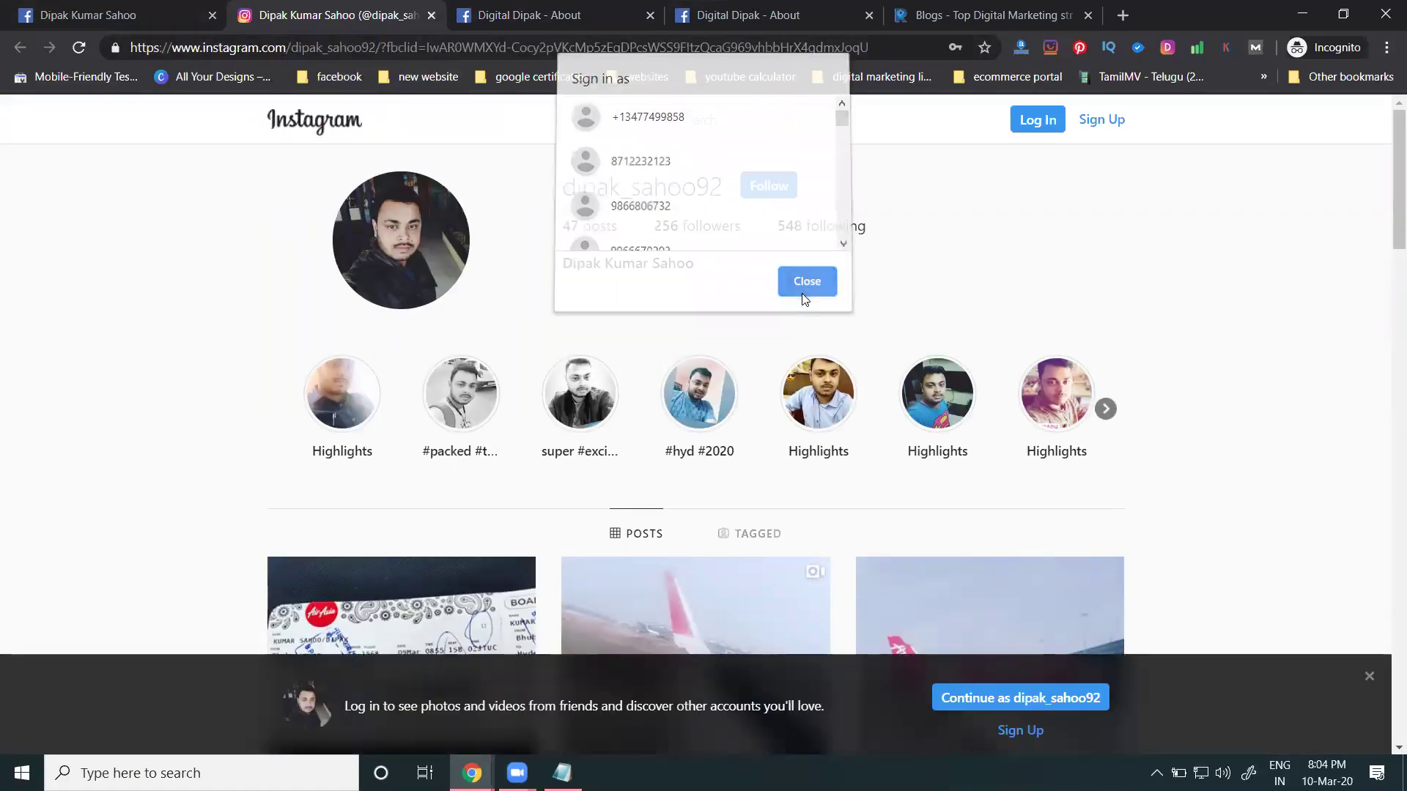
left_click(375, 46)
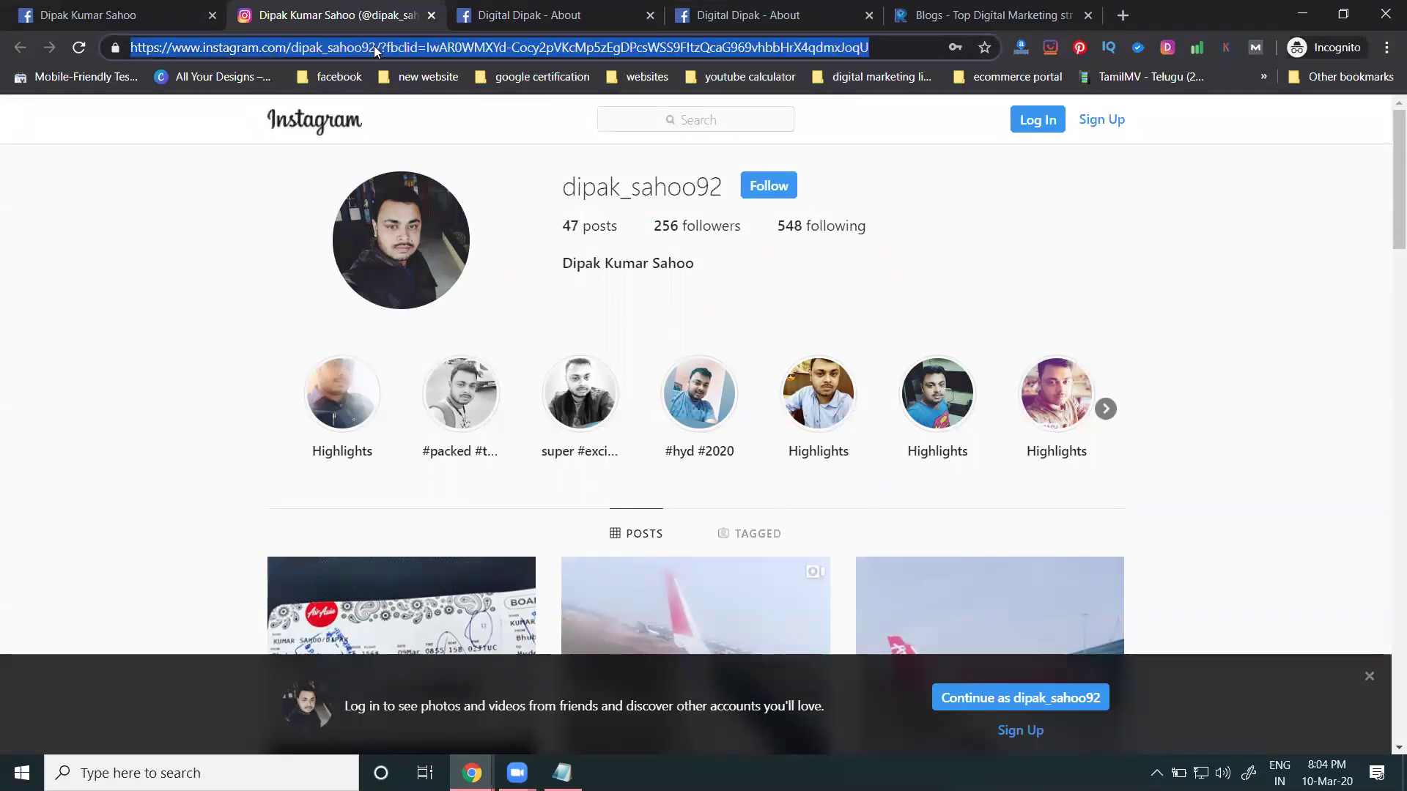
left_click(377, 47)
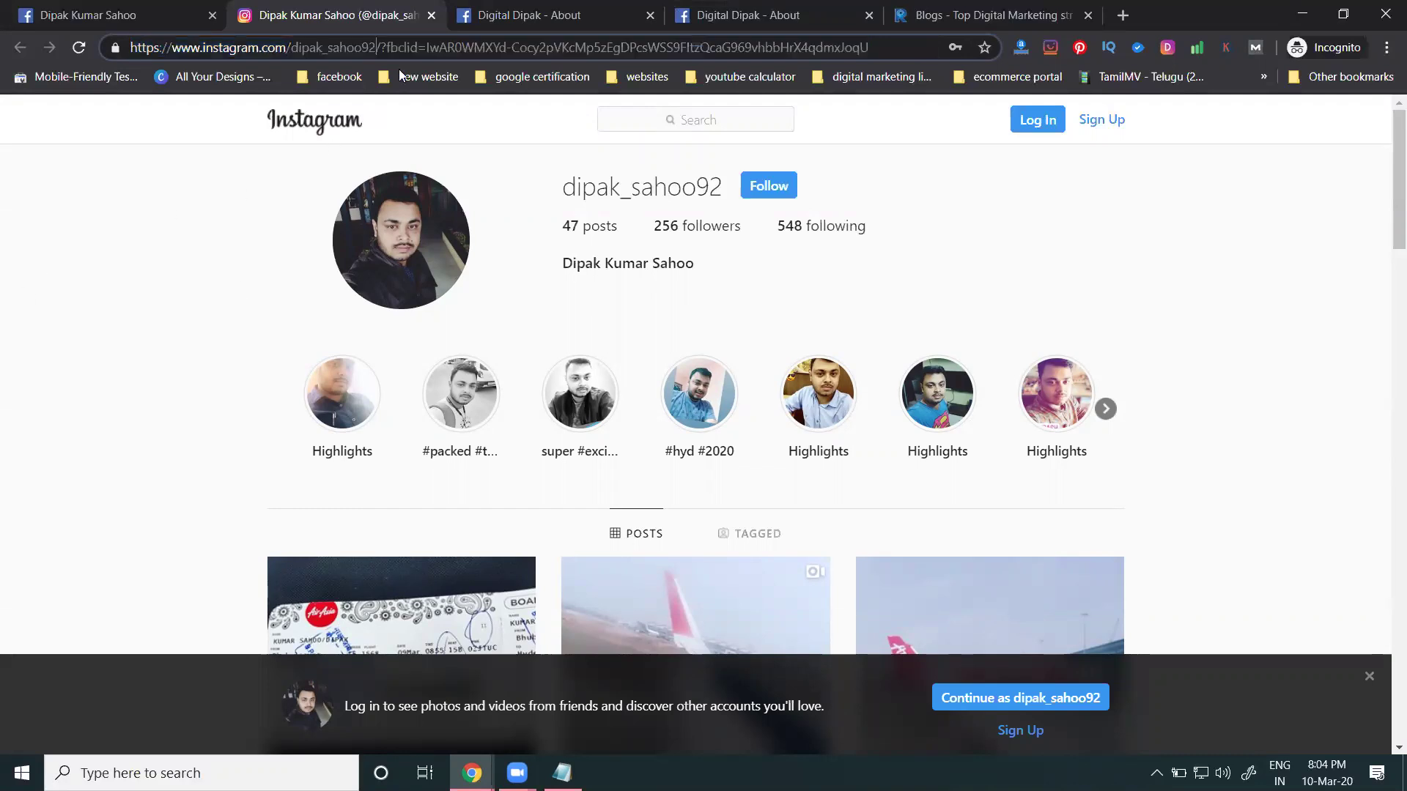
type("/")
left_click_drag(294, 49, 378, 46)
key("ctrl+c")
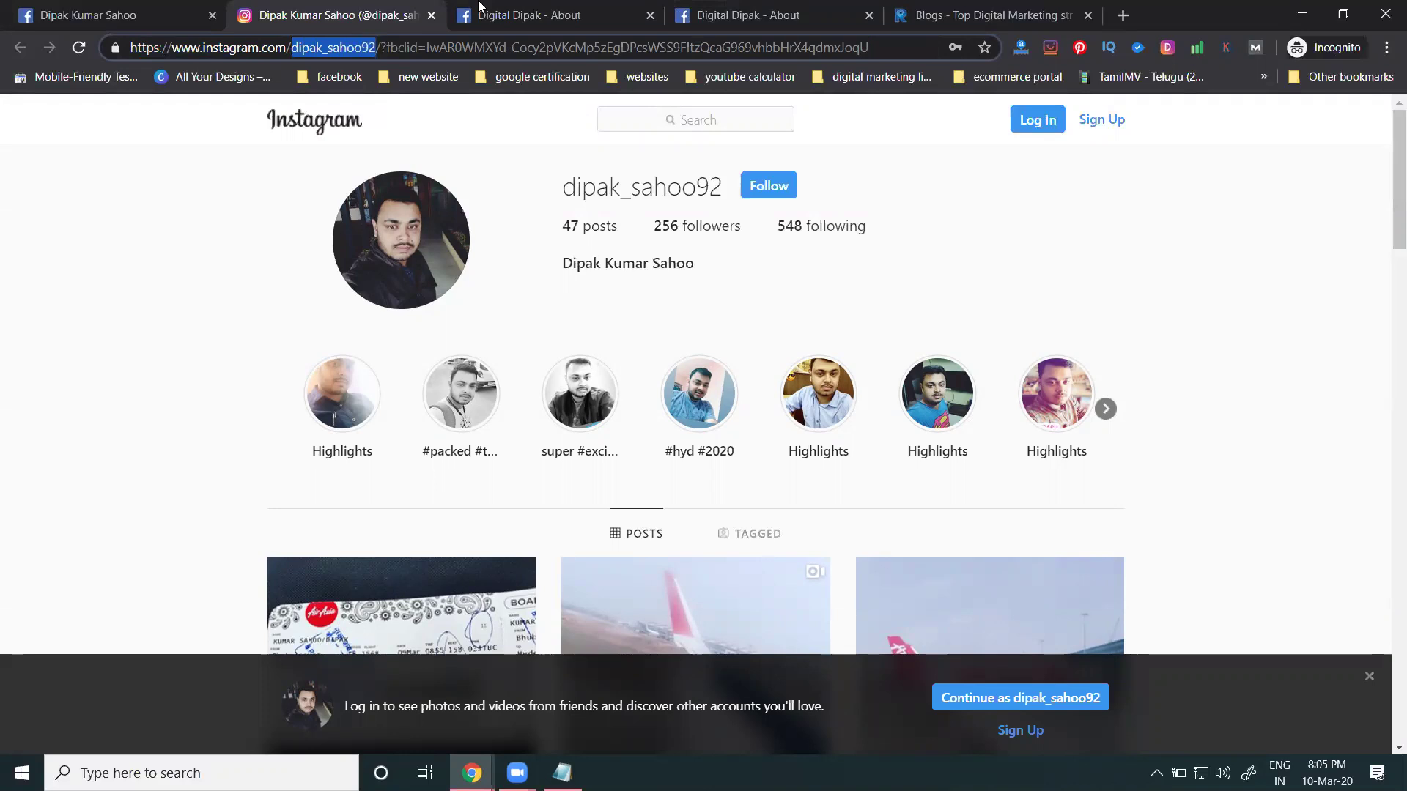
Enter the copied Instagram username in the Page's other accounts and save.
left_click(820, 12)
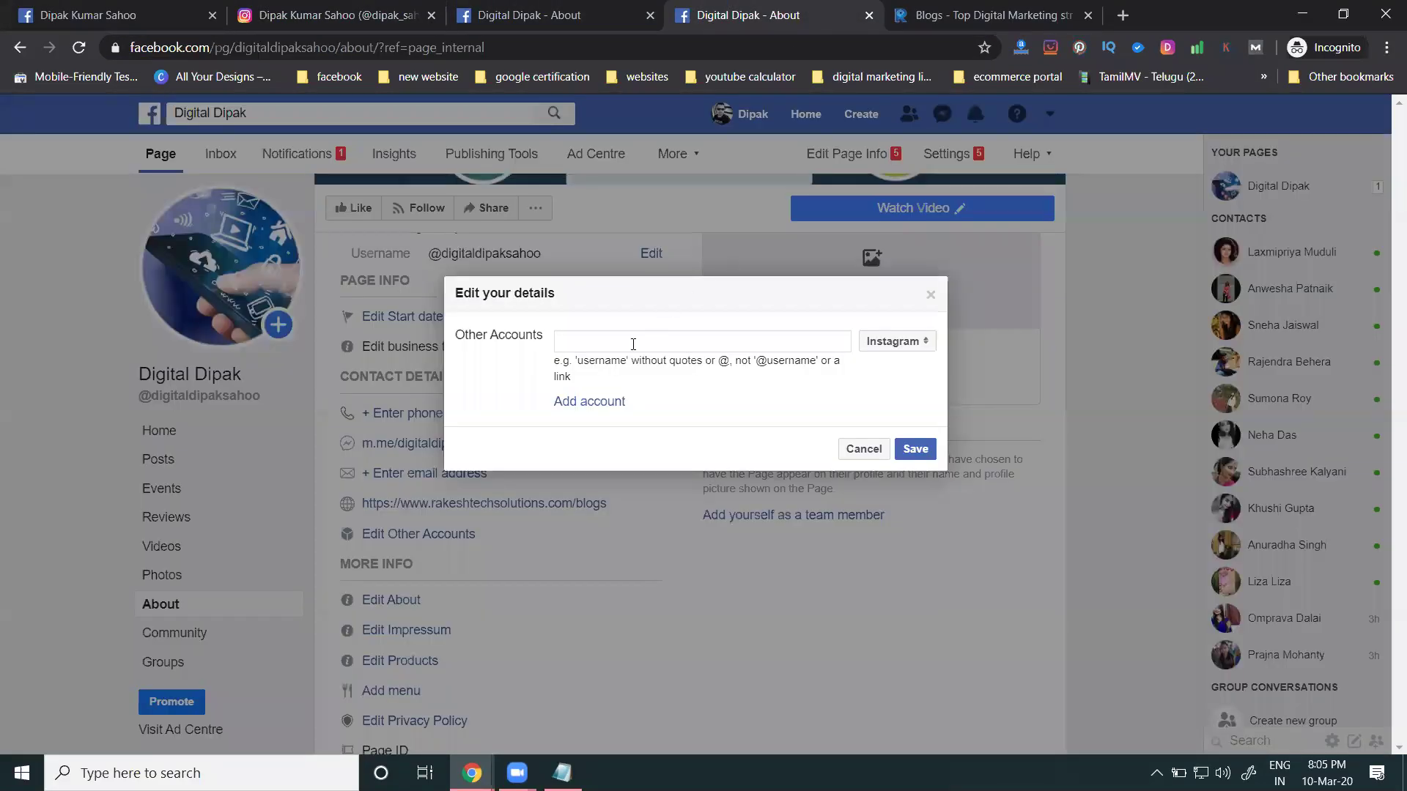
key("ctrl+v")
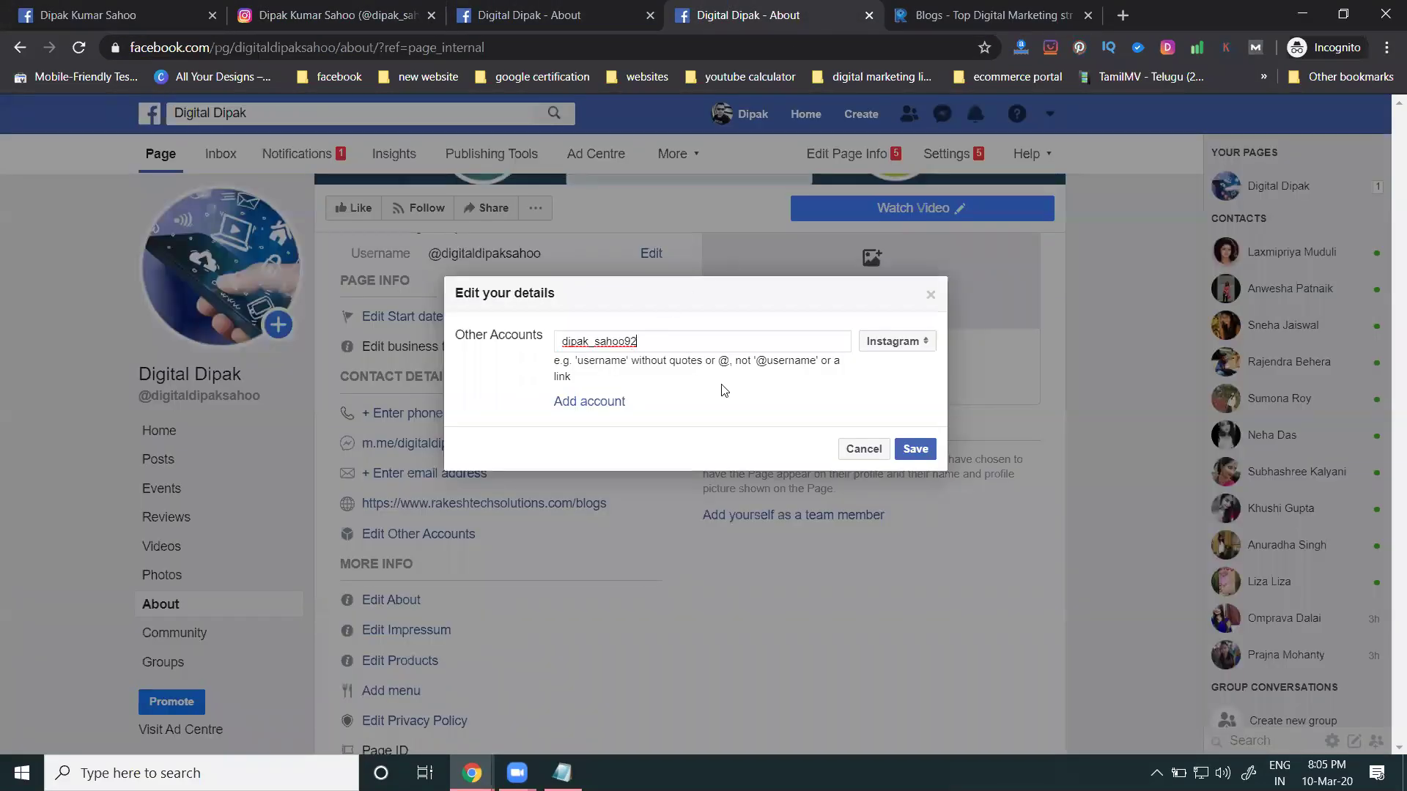
left_click(916, 448)
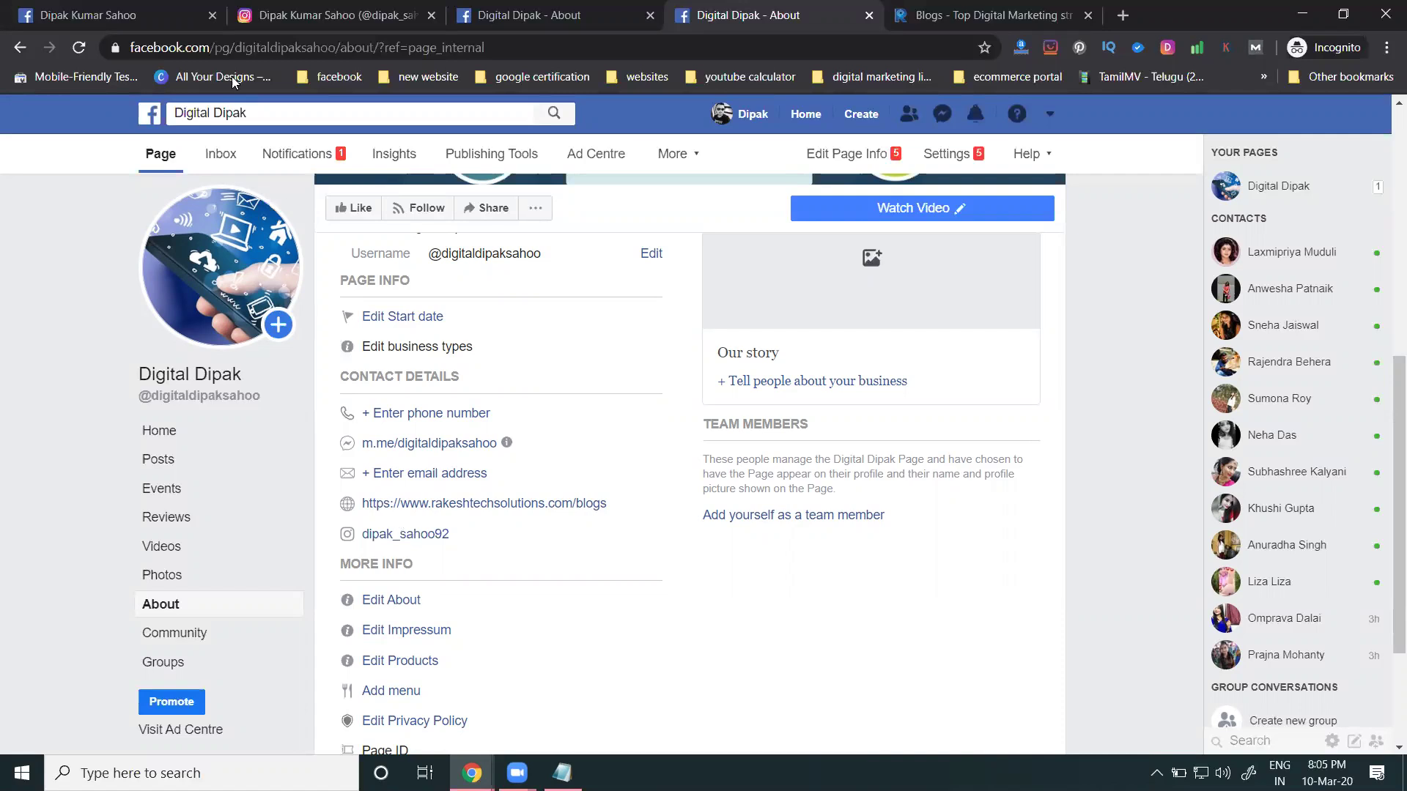
Add the personal profile's YouTube channel to the Page's other accounts, replace the % sign in its path with a slash, and save.
left_click(117, 15)
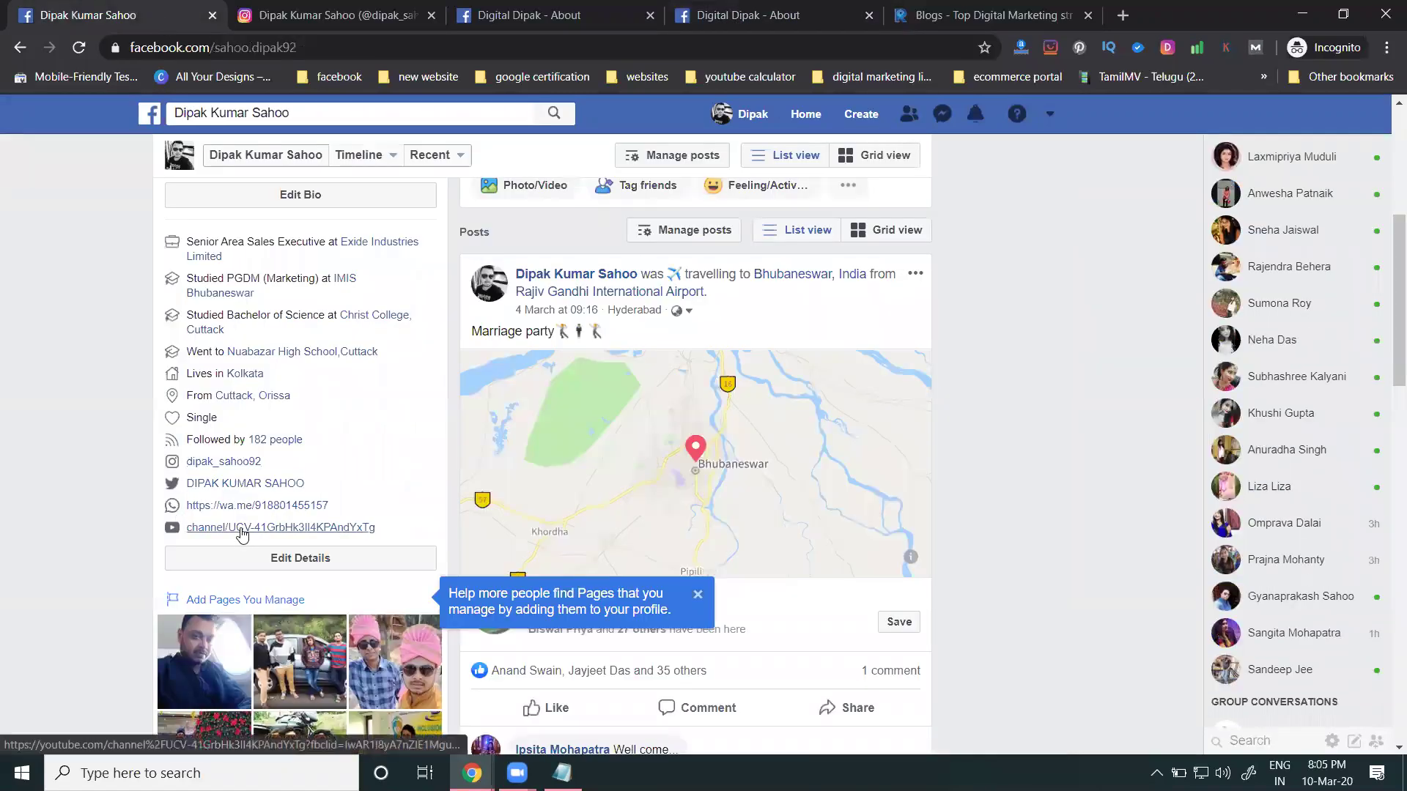
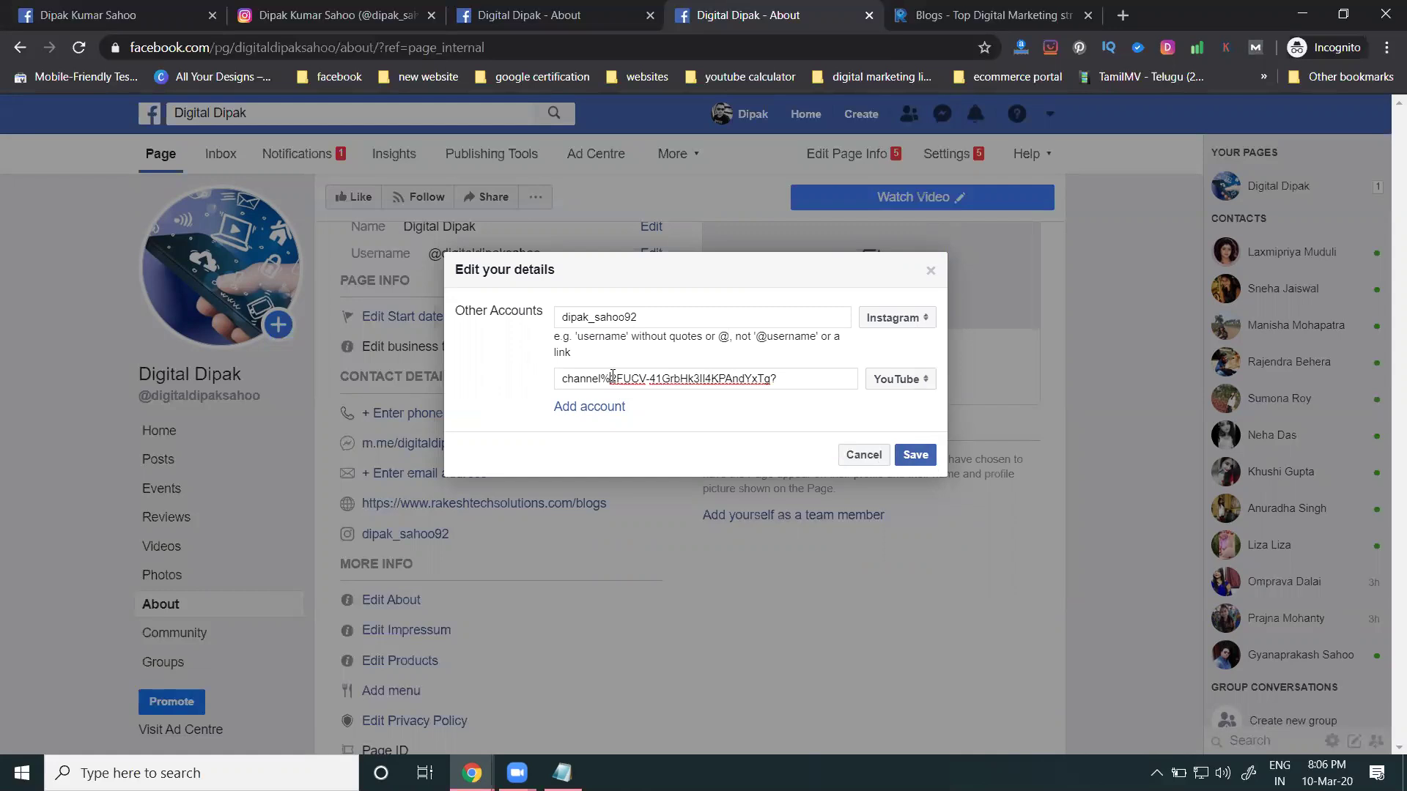
key("BackSpace")
key("BackSpace")
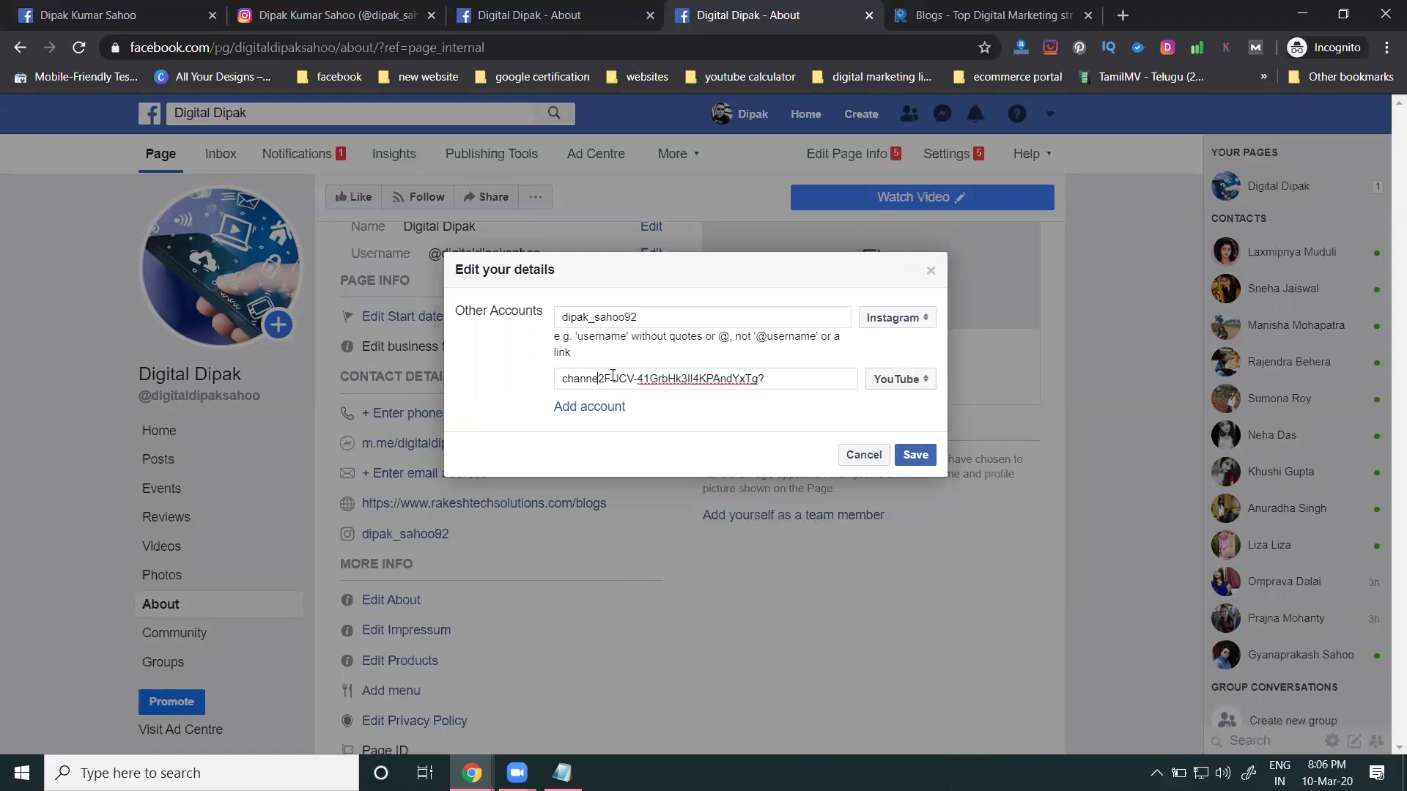
type("l/")
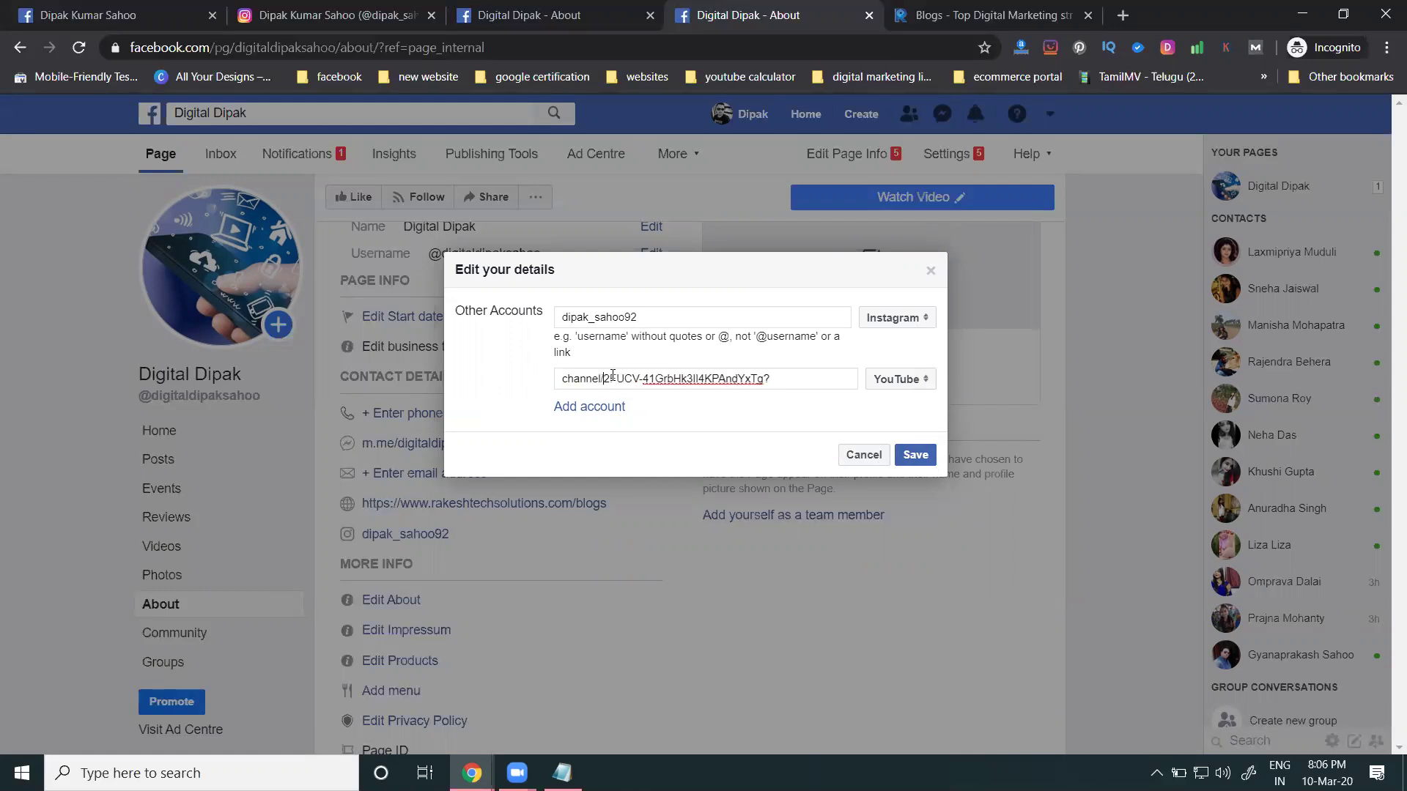
double_click(614, 376)
left_click(915, 455)
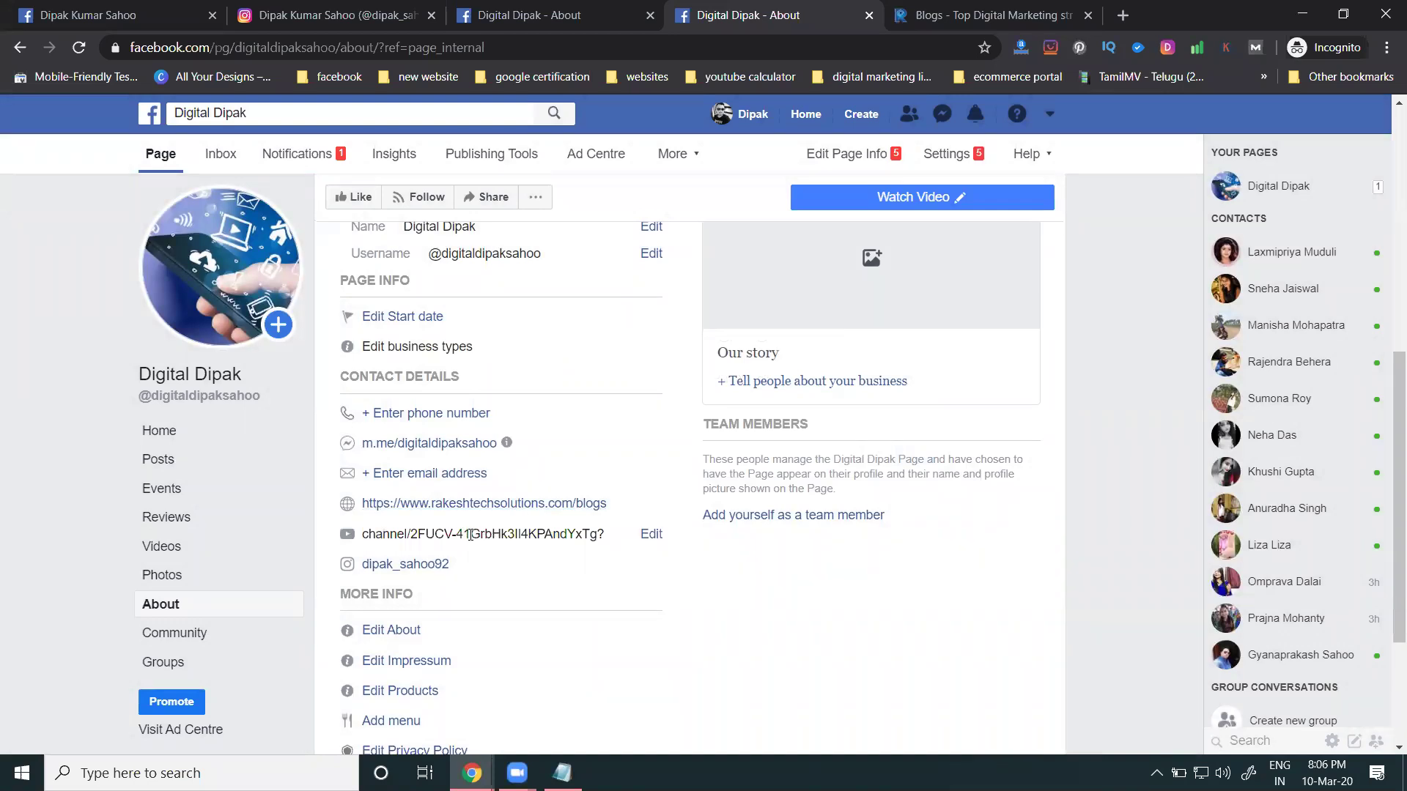
Search Google for the YouTube channel path saved on the Page and close the results.
left_click_drag(603, 535, 363, 534)
right_click(369, 533)
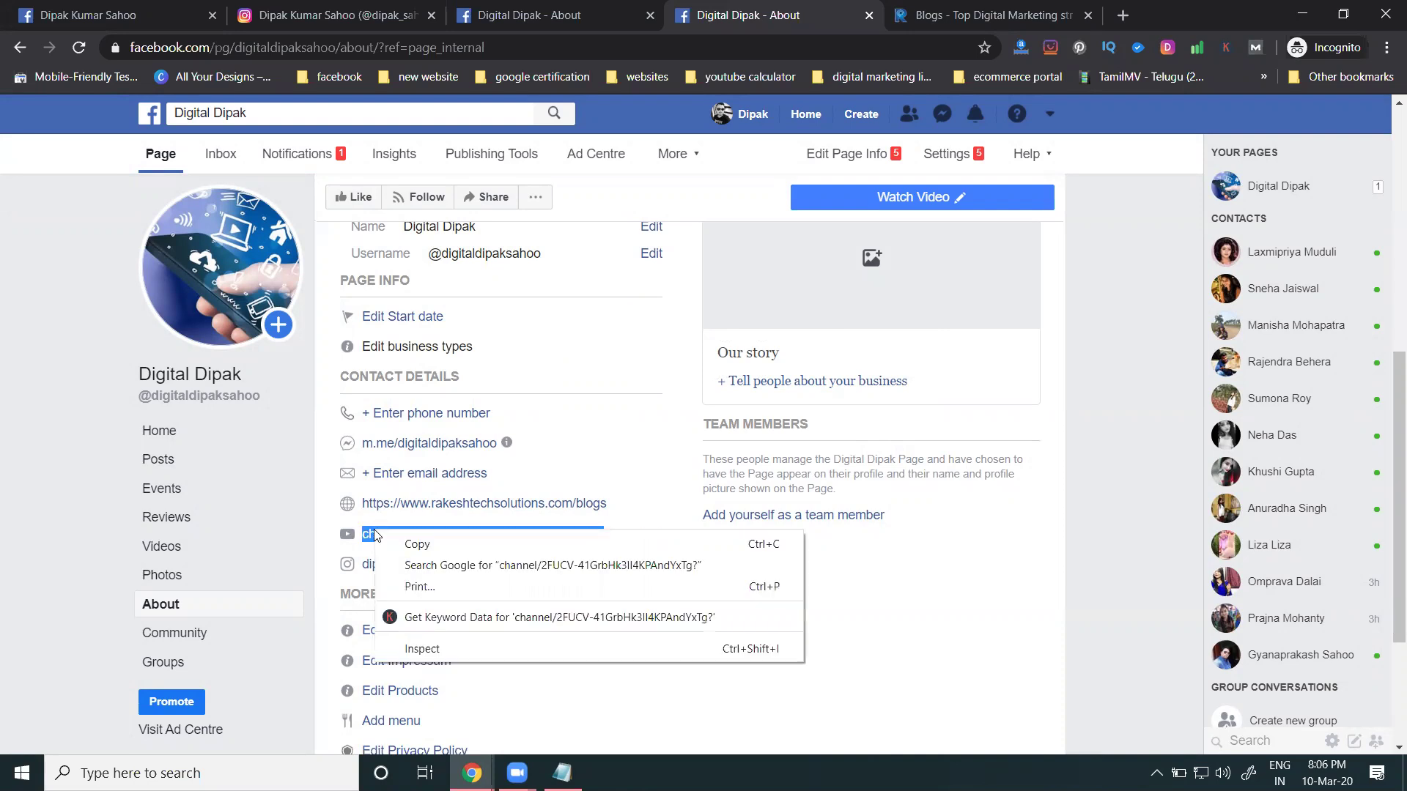
left_click(453, 563)
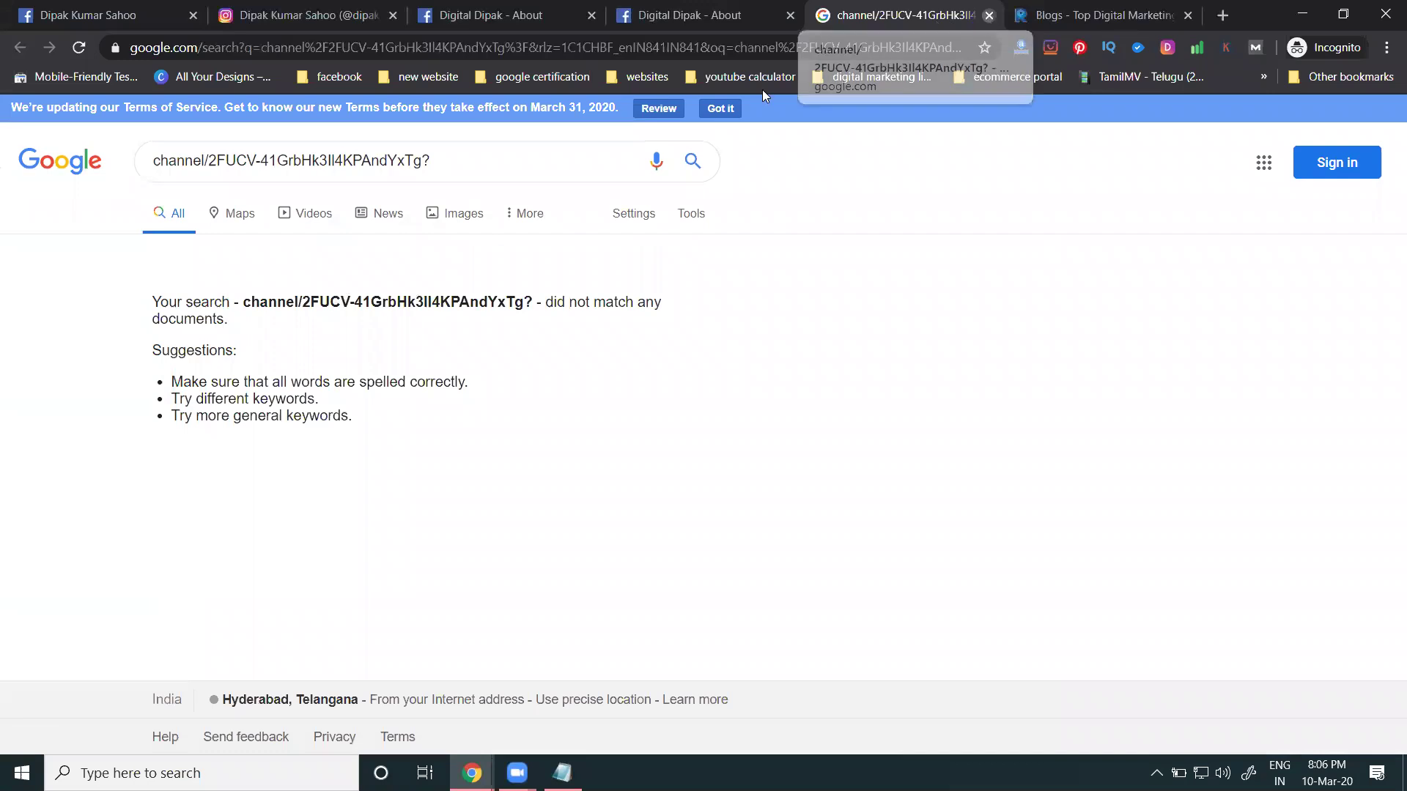
left_click(988, 15)
Check the YouTube channel link in the personal profile's intro and close the duplicate Page About tab.
left_click(95, 15)
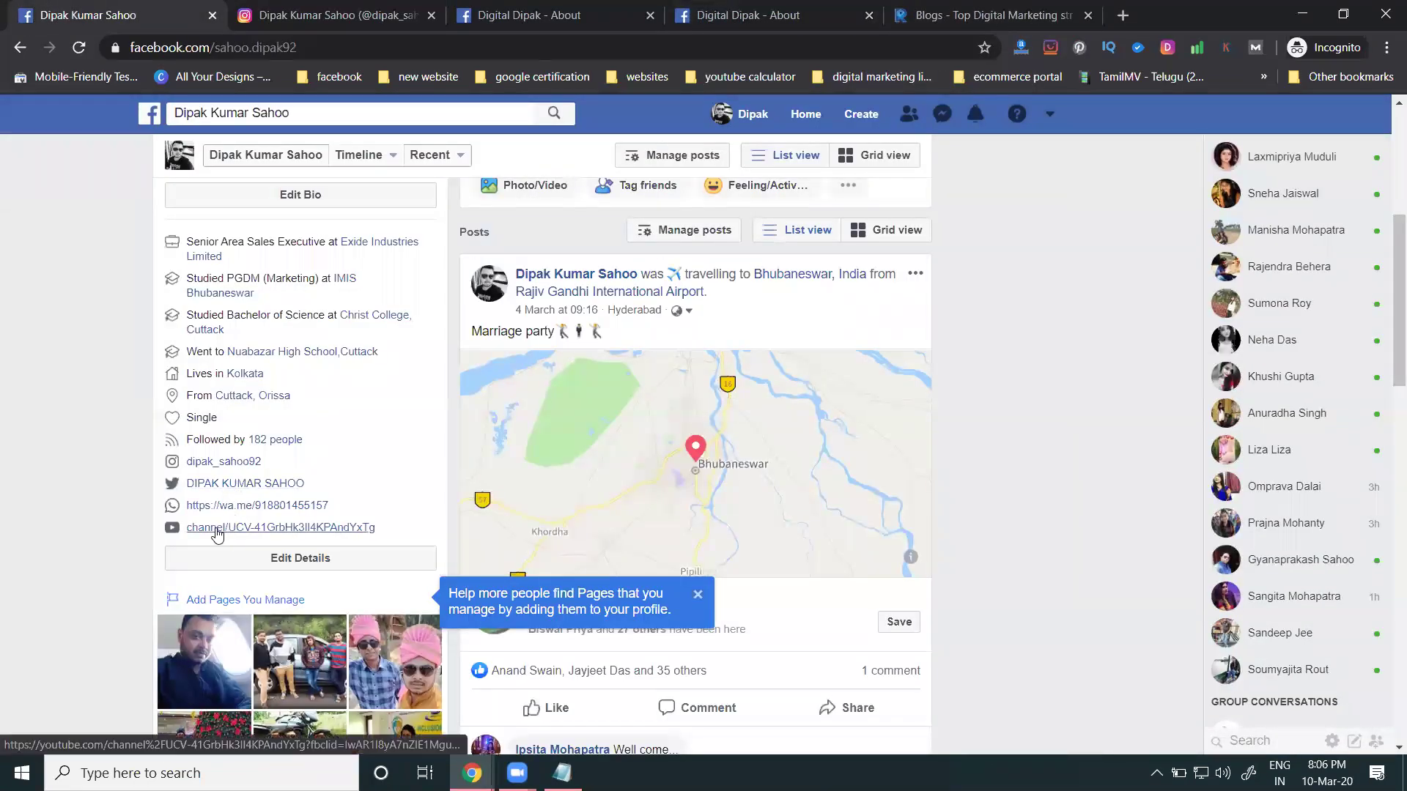
left_click(799, 18)
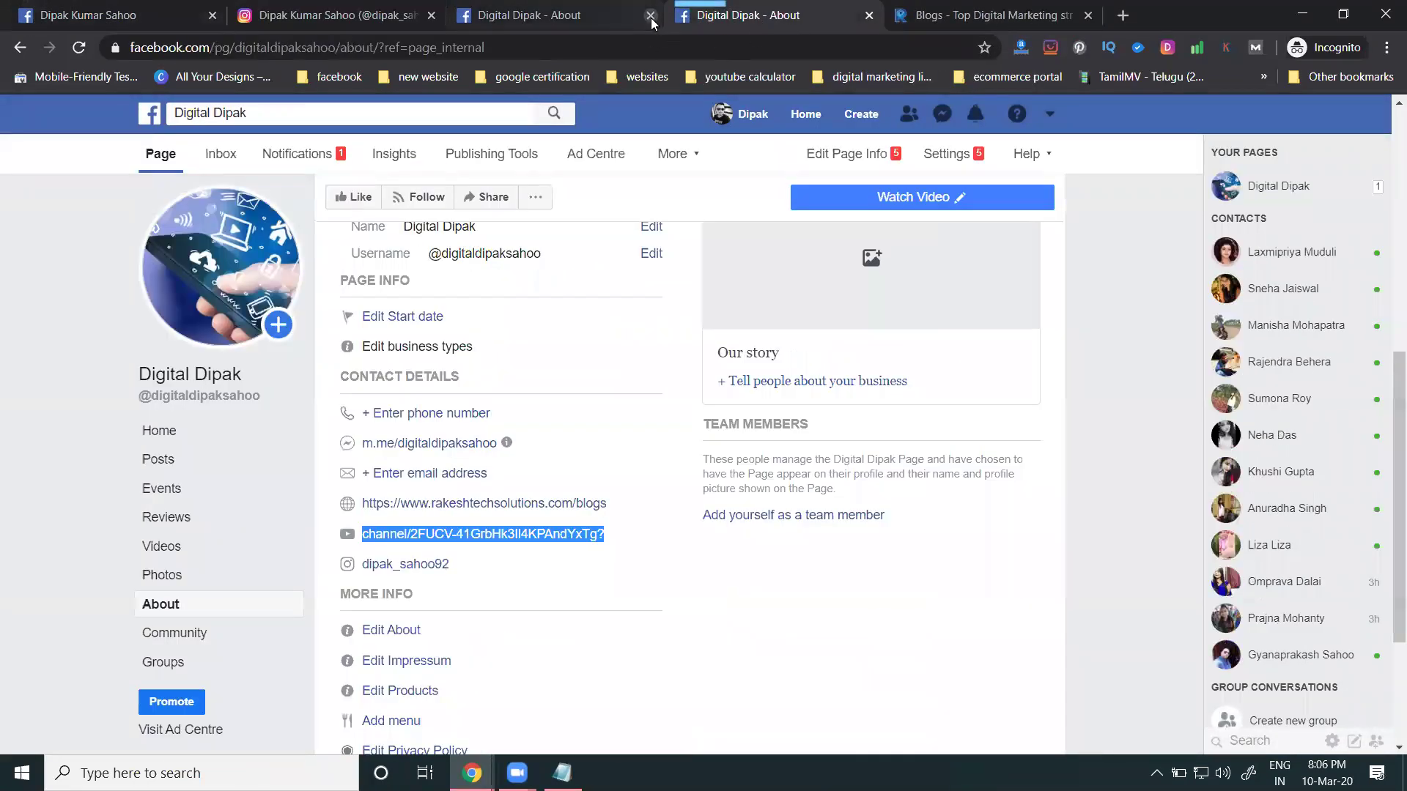
left_click(650, 16)
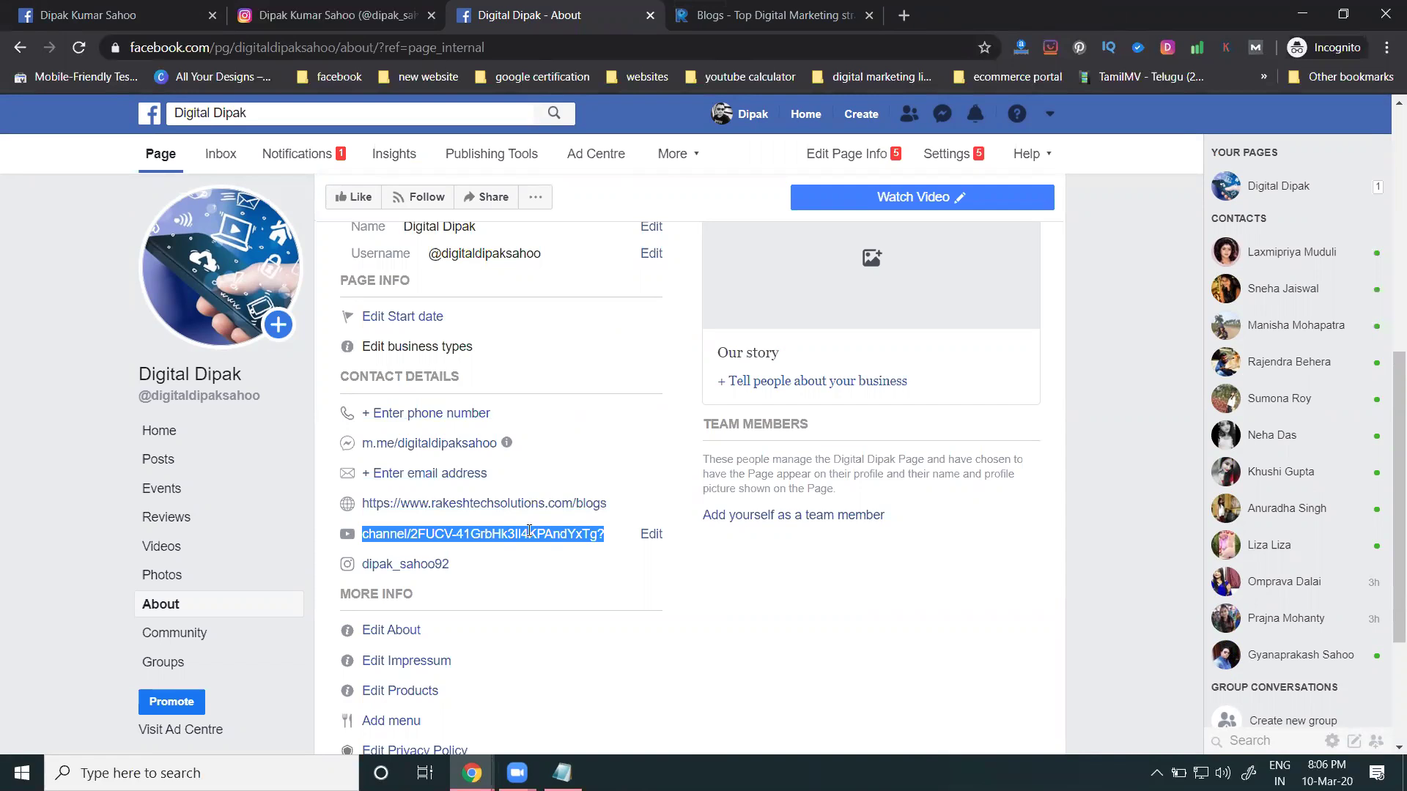
Remove the YouTube channel entry from the Page's other accounts and save.
left_click(645, 532)
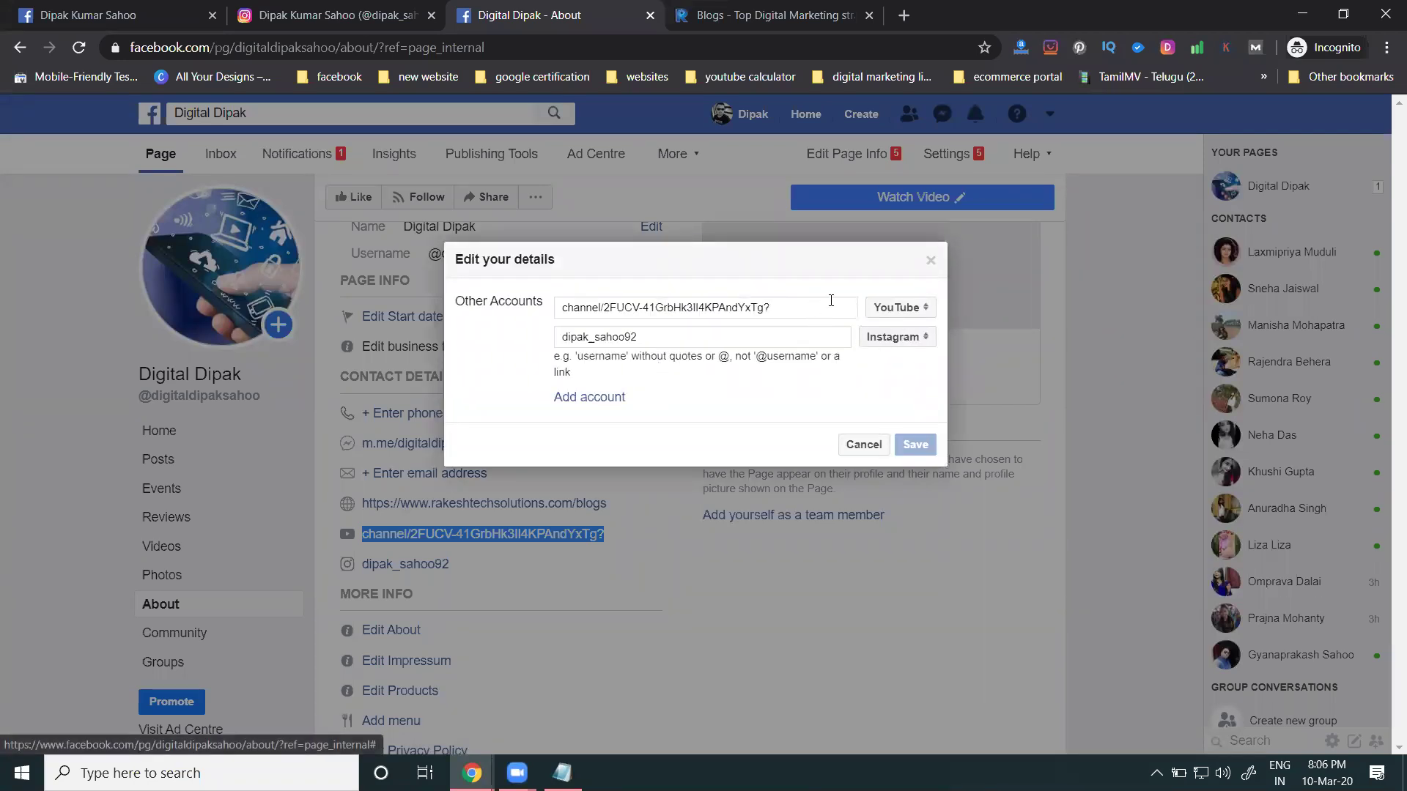
left_click_drag(788, 307, 535, 306)
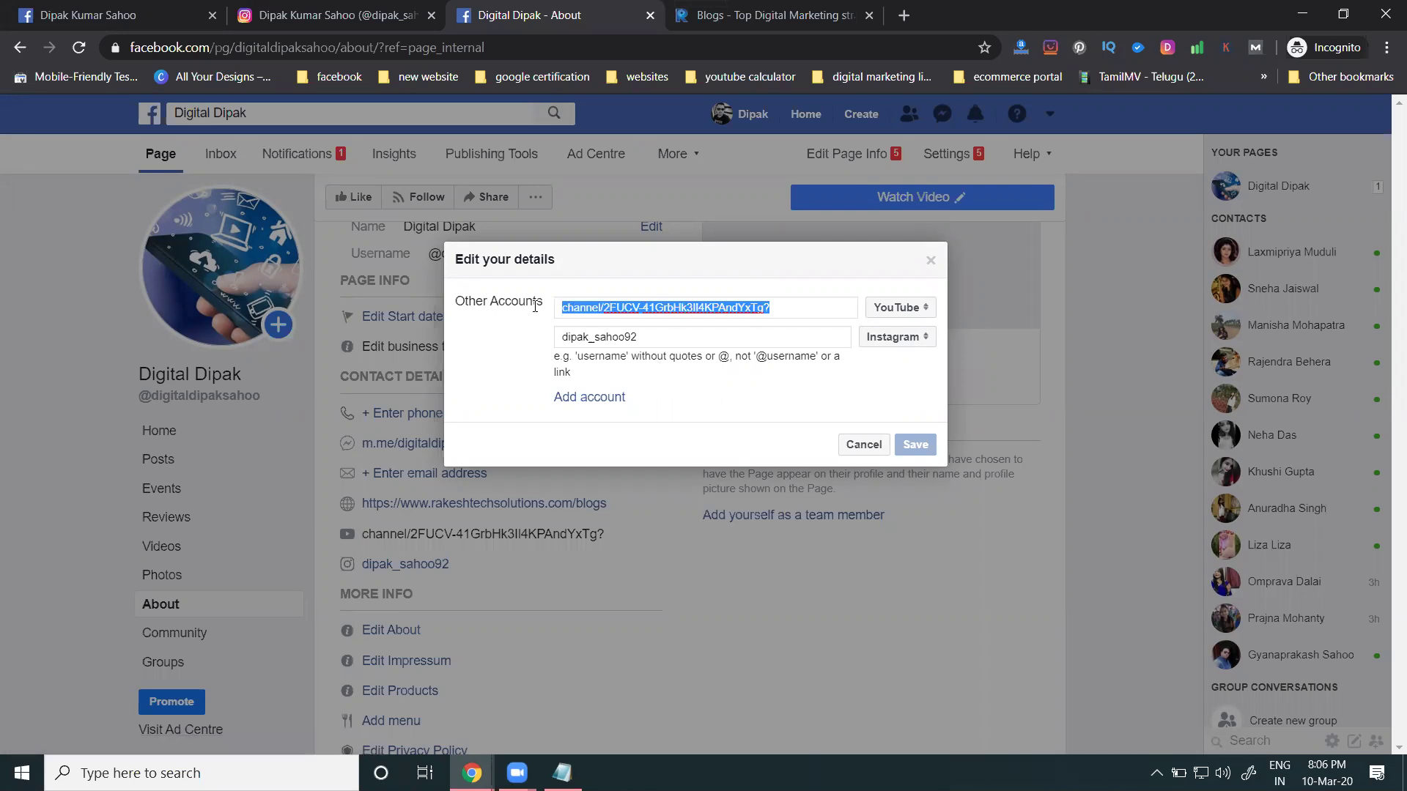
key("BackSpace")
left_click(920, 446)
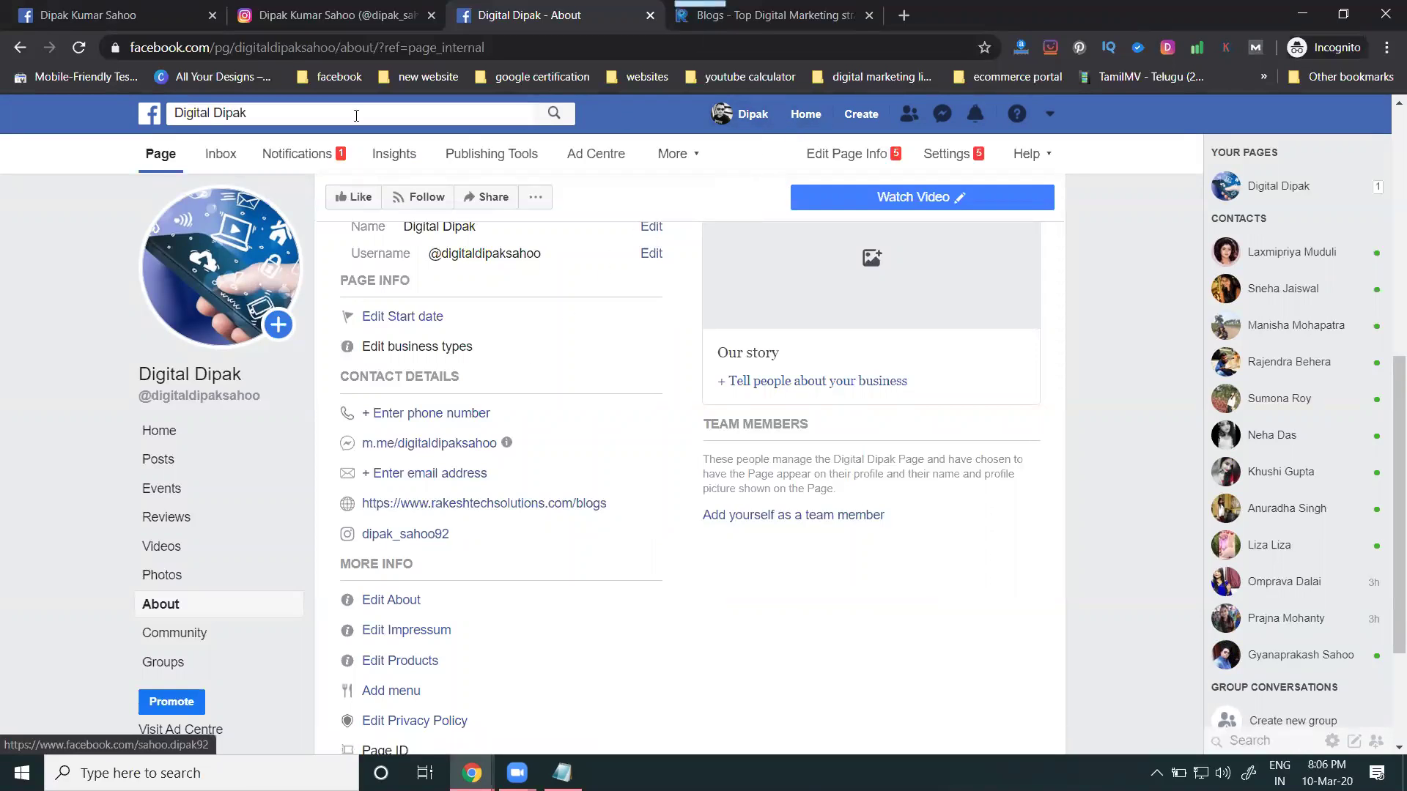
Set the Page's About description to "Digital Marketing Analyst" and save it.
left_click(177, 160)
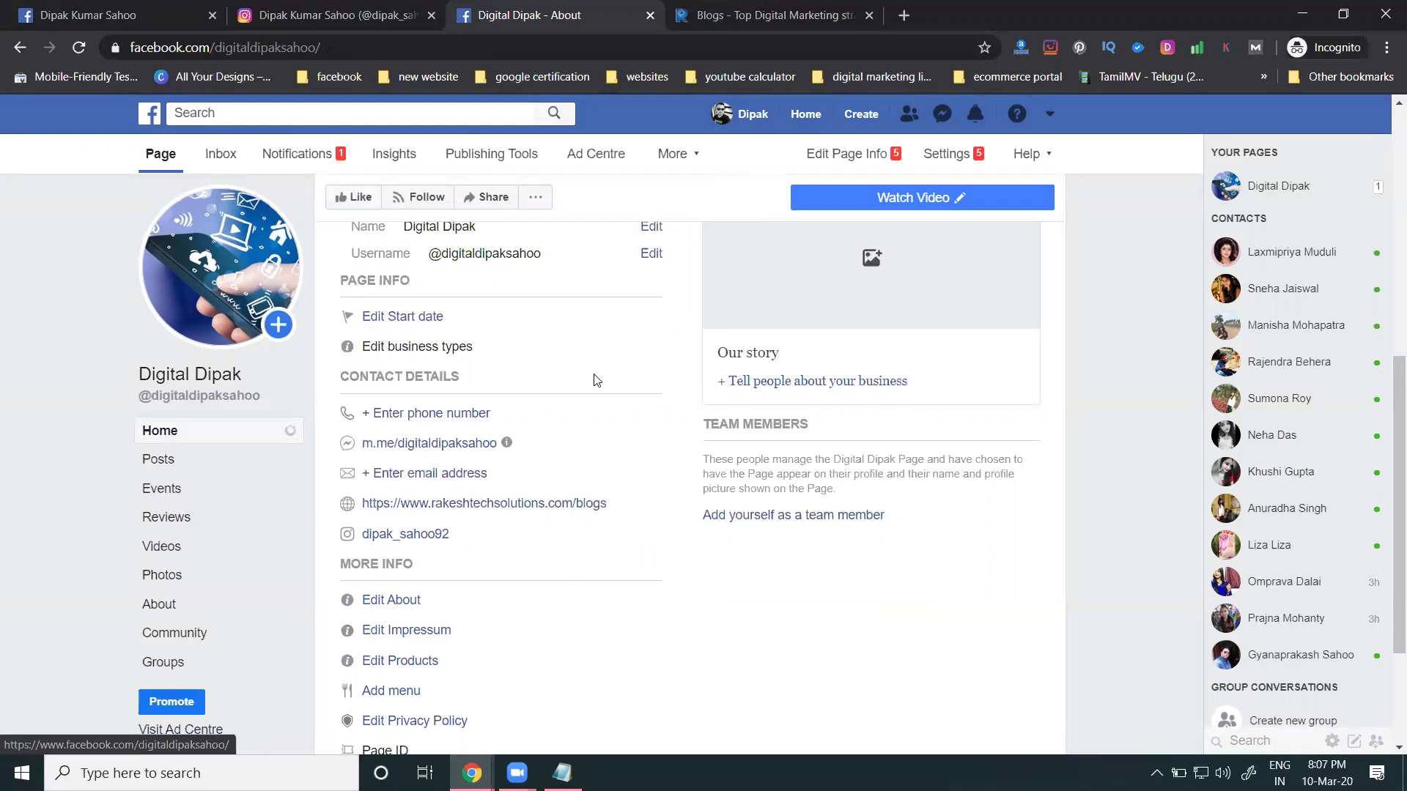
scroll(596, 388, "down", 3)
left_click(402, 408)
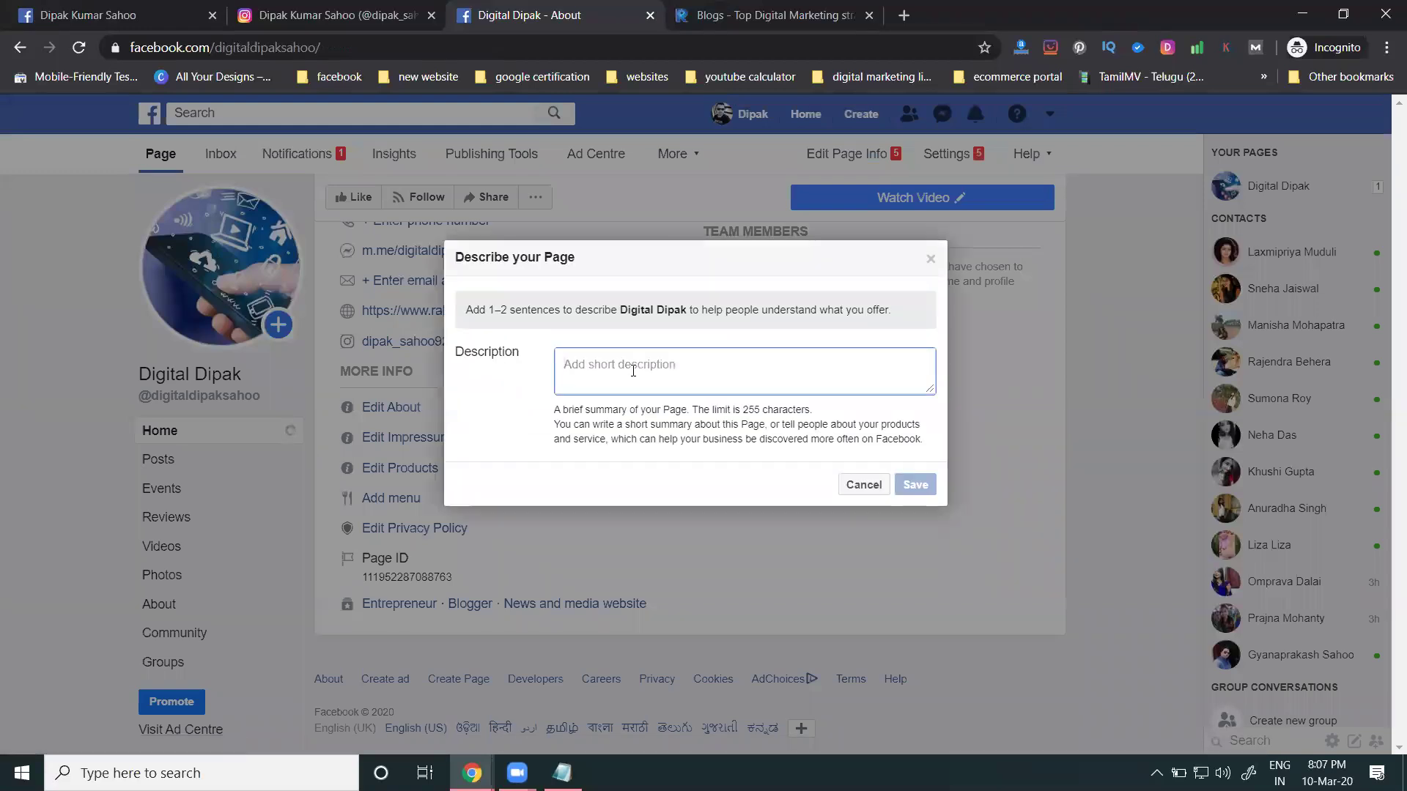
type("Digital Marketing")
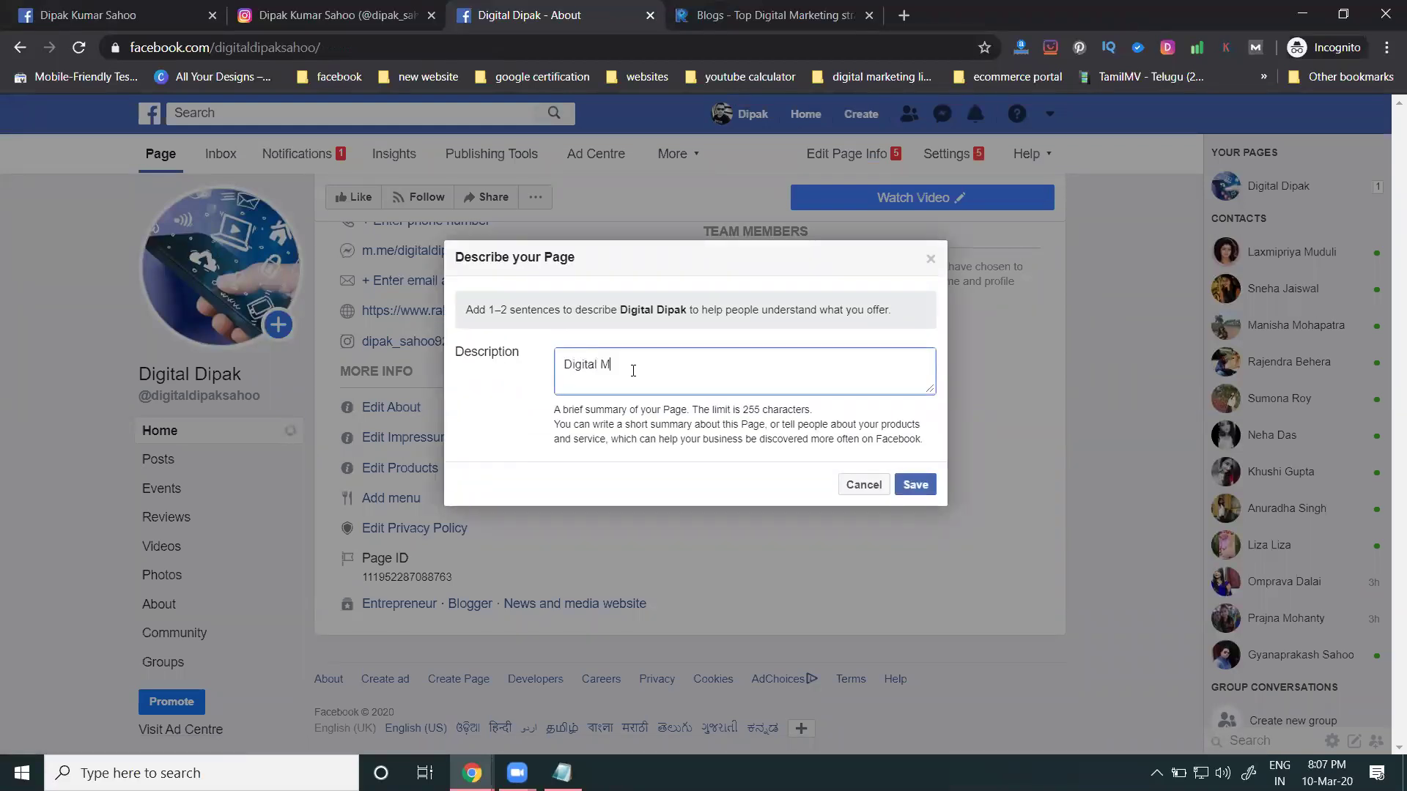
type(" analyst")
double_click(660, 361)
type("Analyst")
left_click(896, 484)
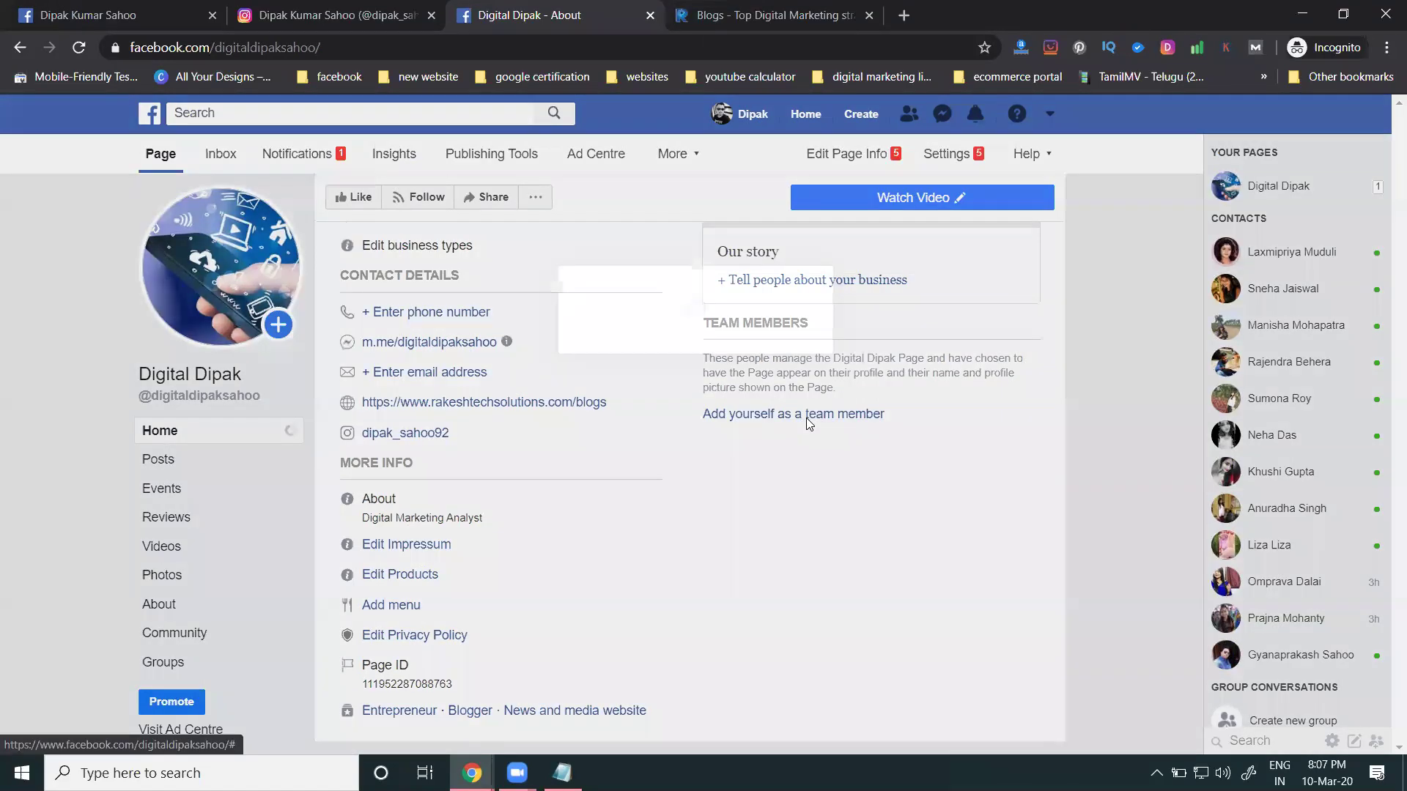
Add yourself as a team member of the Page and confirm.
left_click(808, 416)
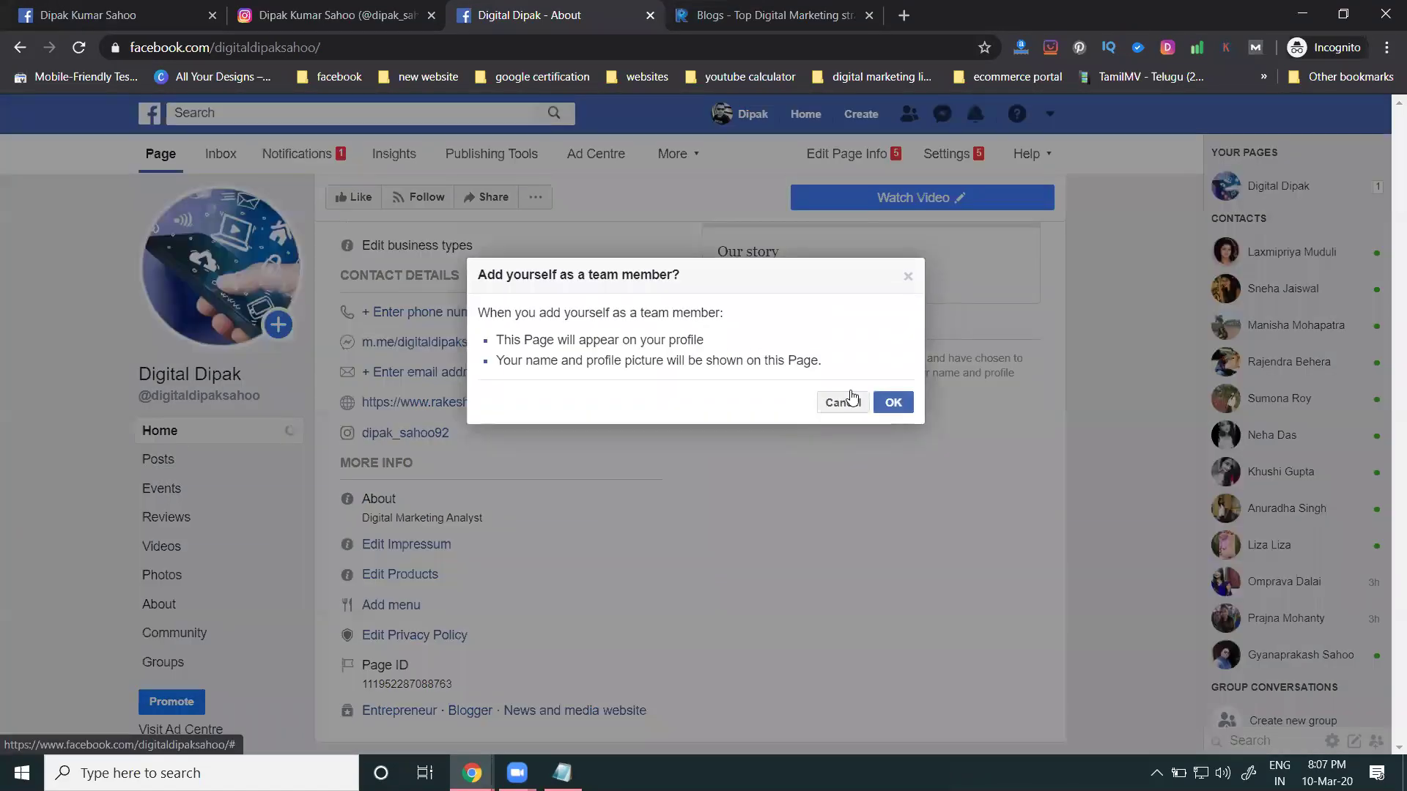
left_click(882, 401)
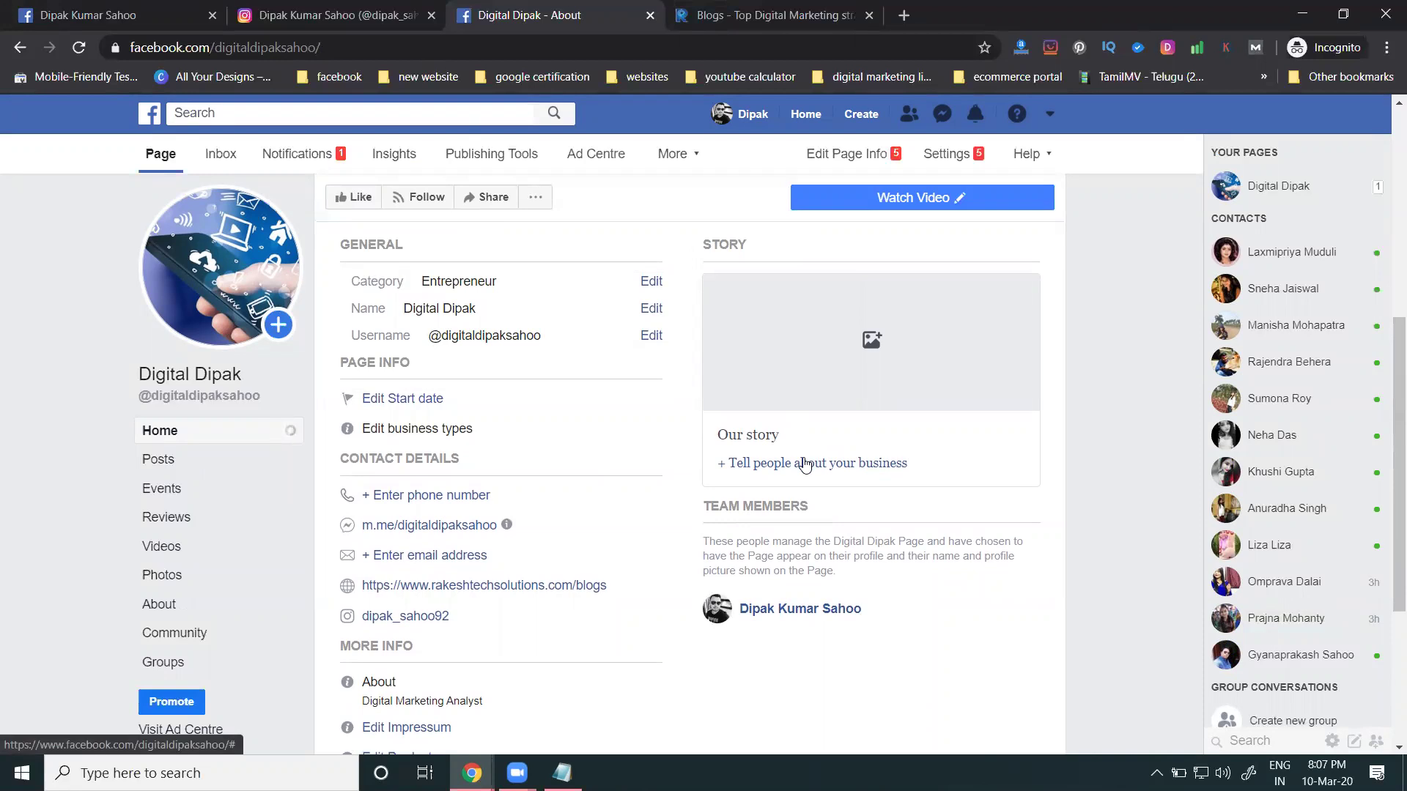
left_click(805, 463)
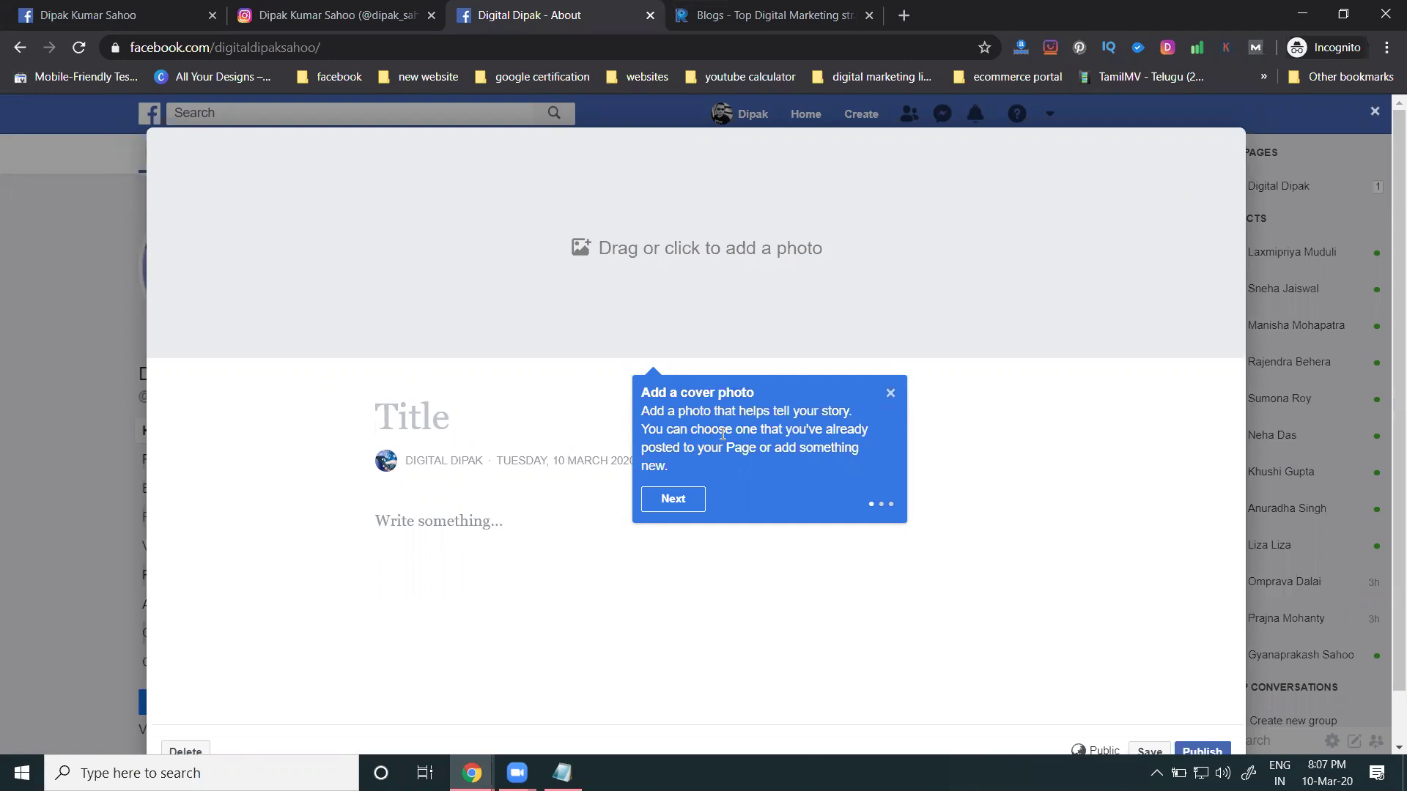
scroll(863, 664, "down", 1)
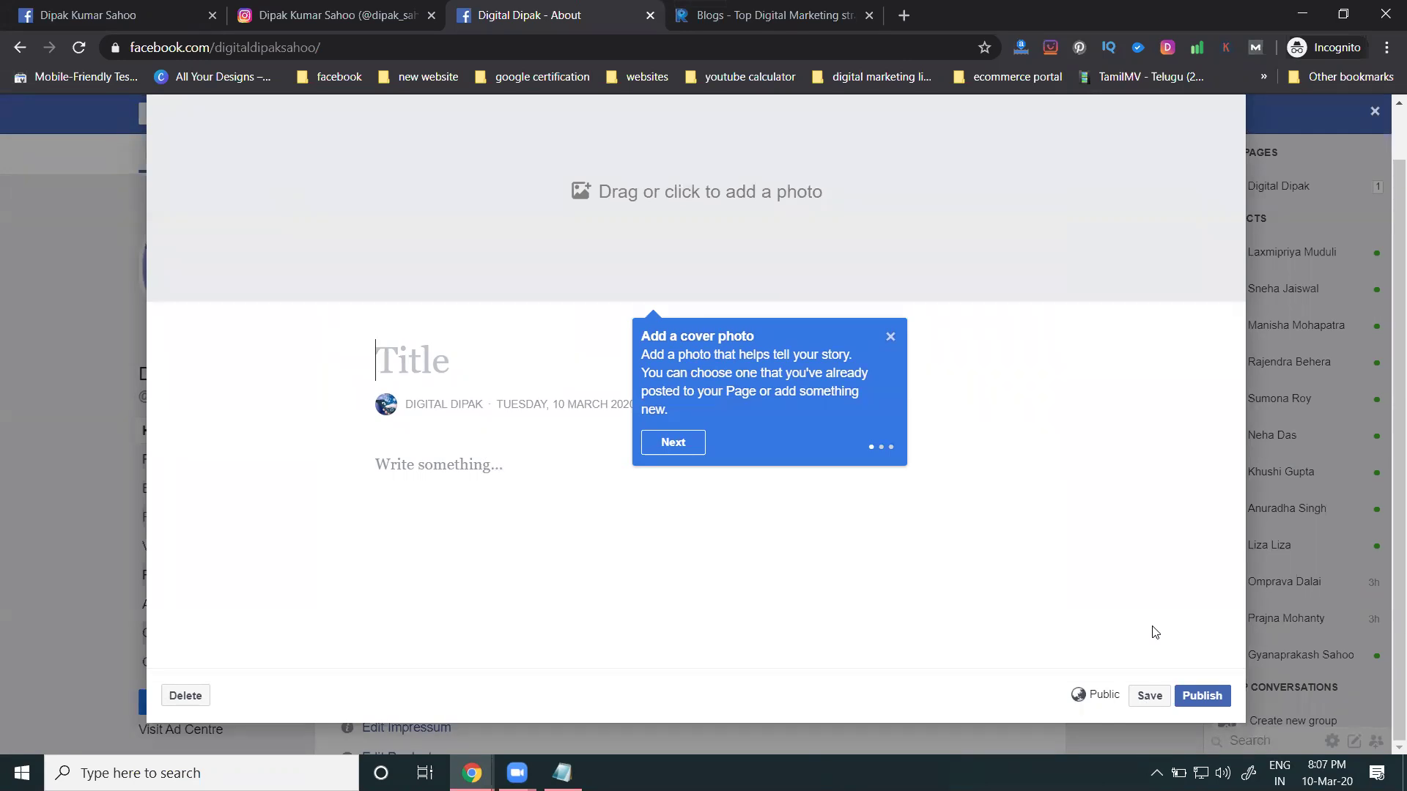
left_click(1144, 697)
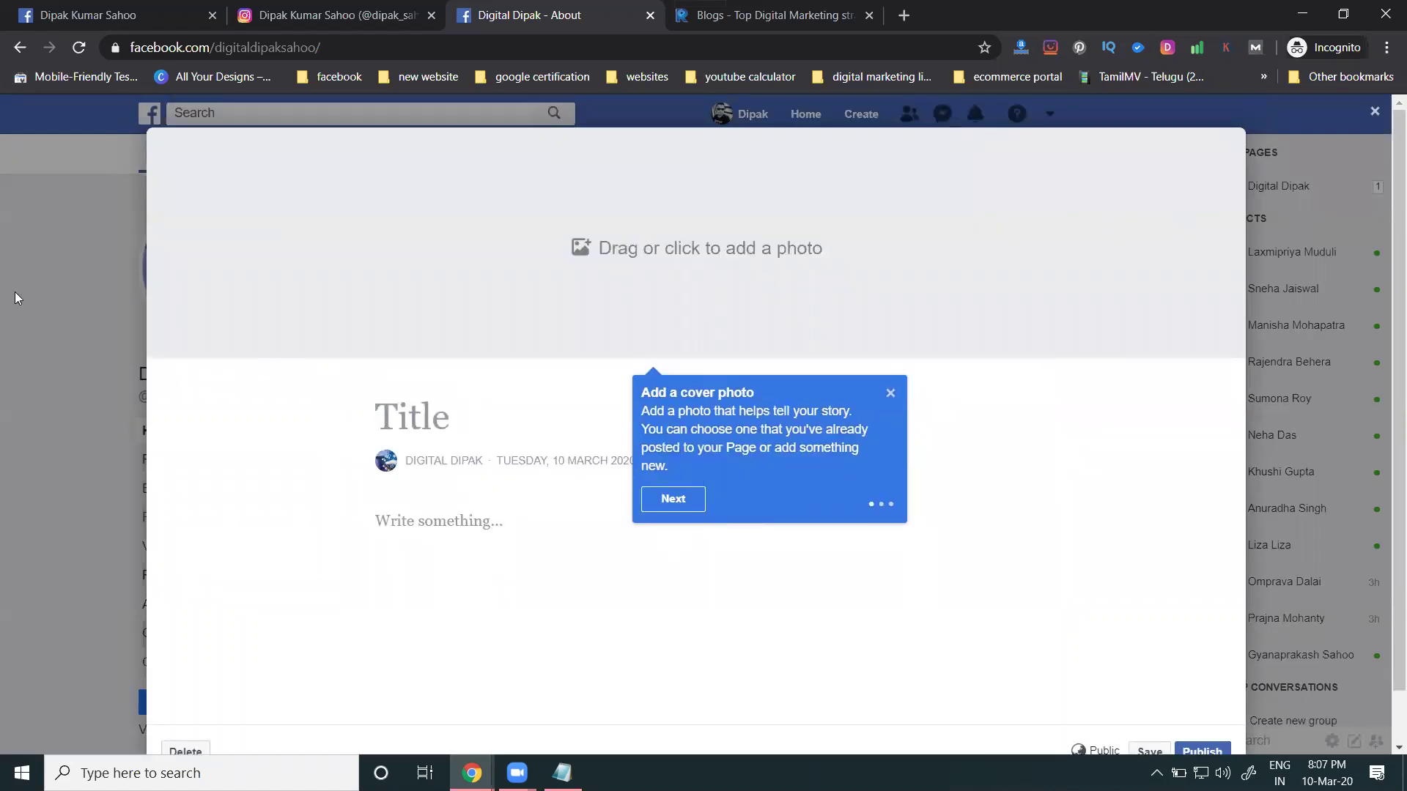
scroll(997, 535, "down", 1)
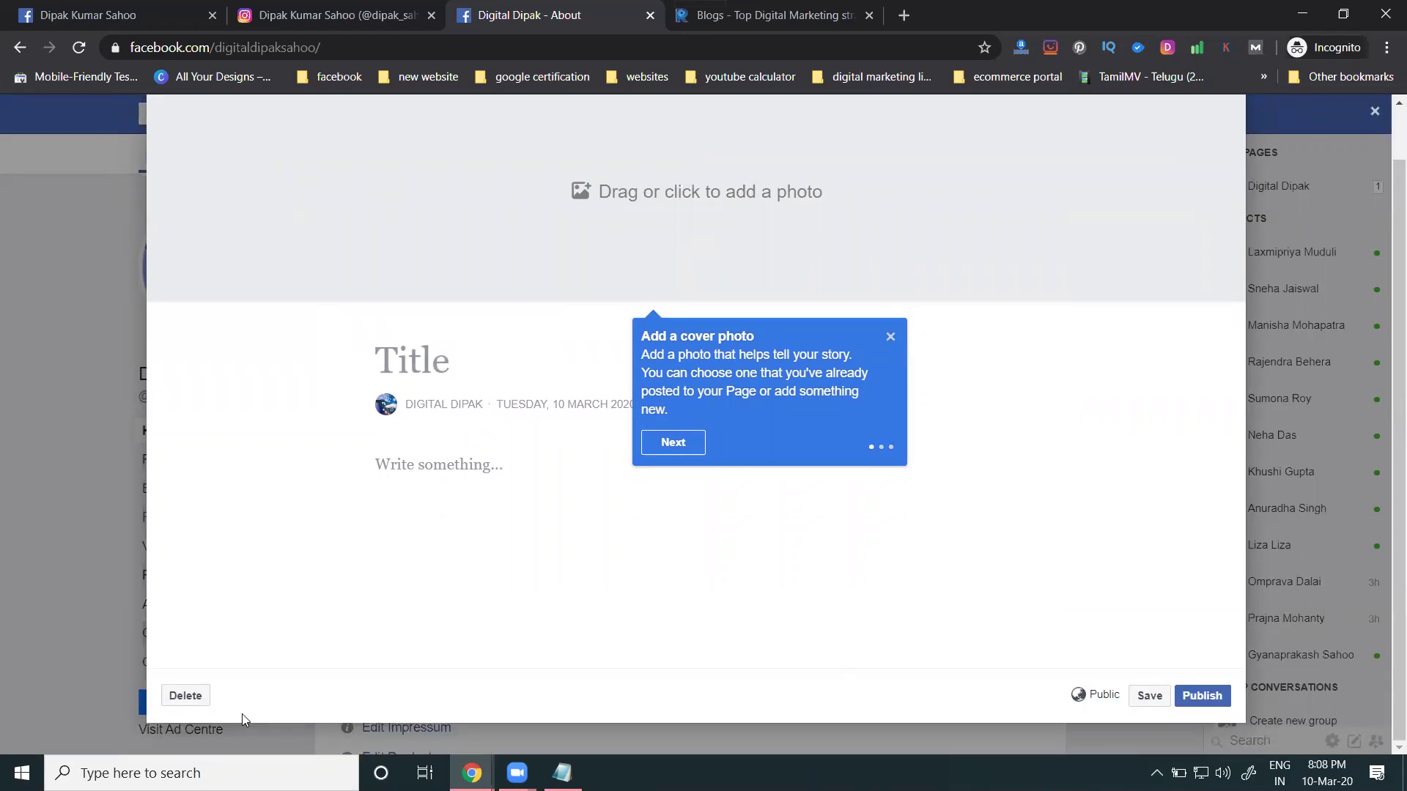
left_click(193, 696)
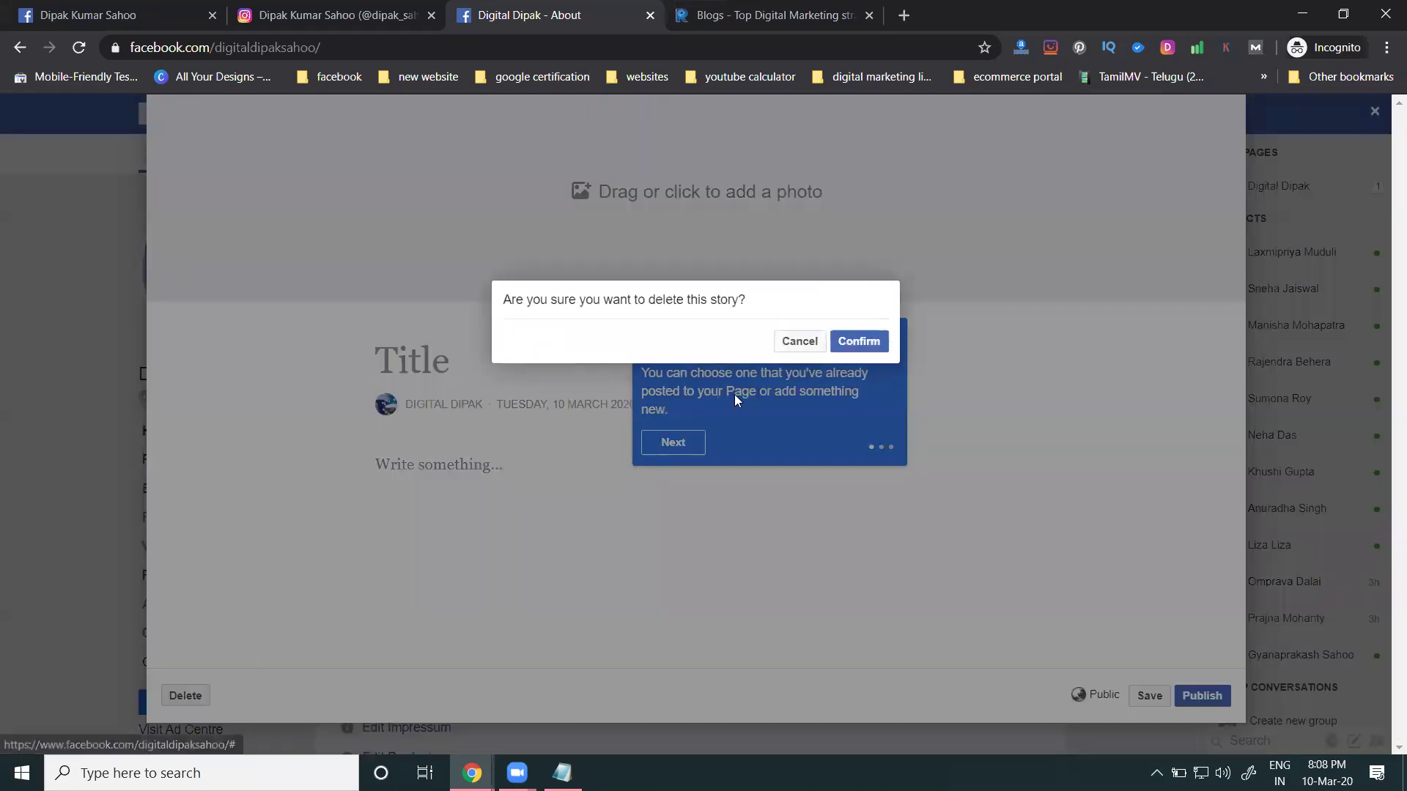
left_click(860, 338)
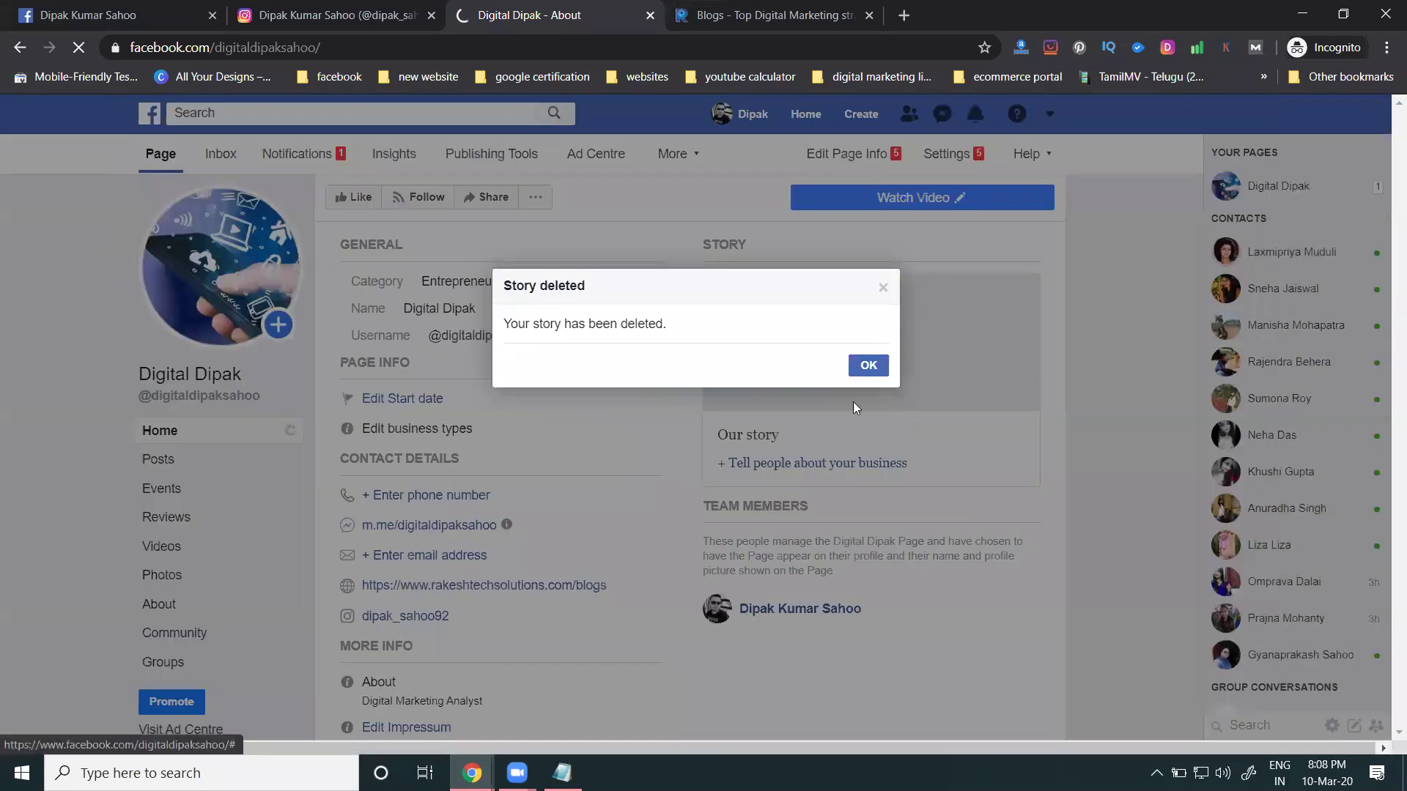
left_click(867, 365)
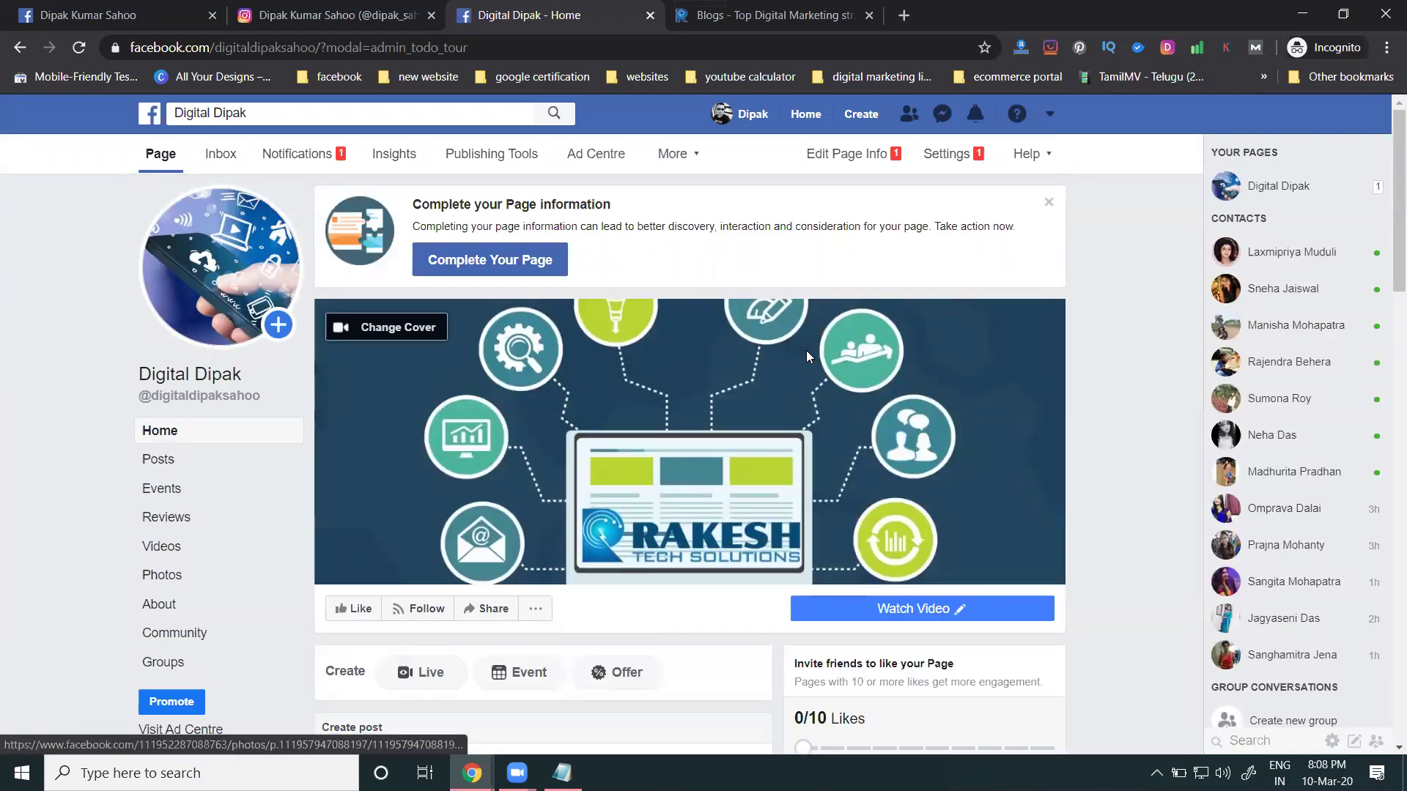
Look through the posts on the Page's home feed and dismiss the comment attribution tip.
scroll(806, 350, "down", 5)
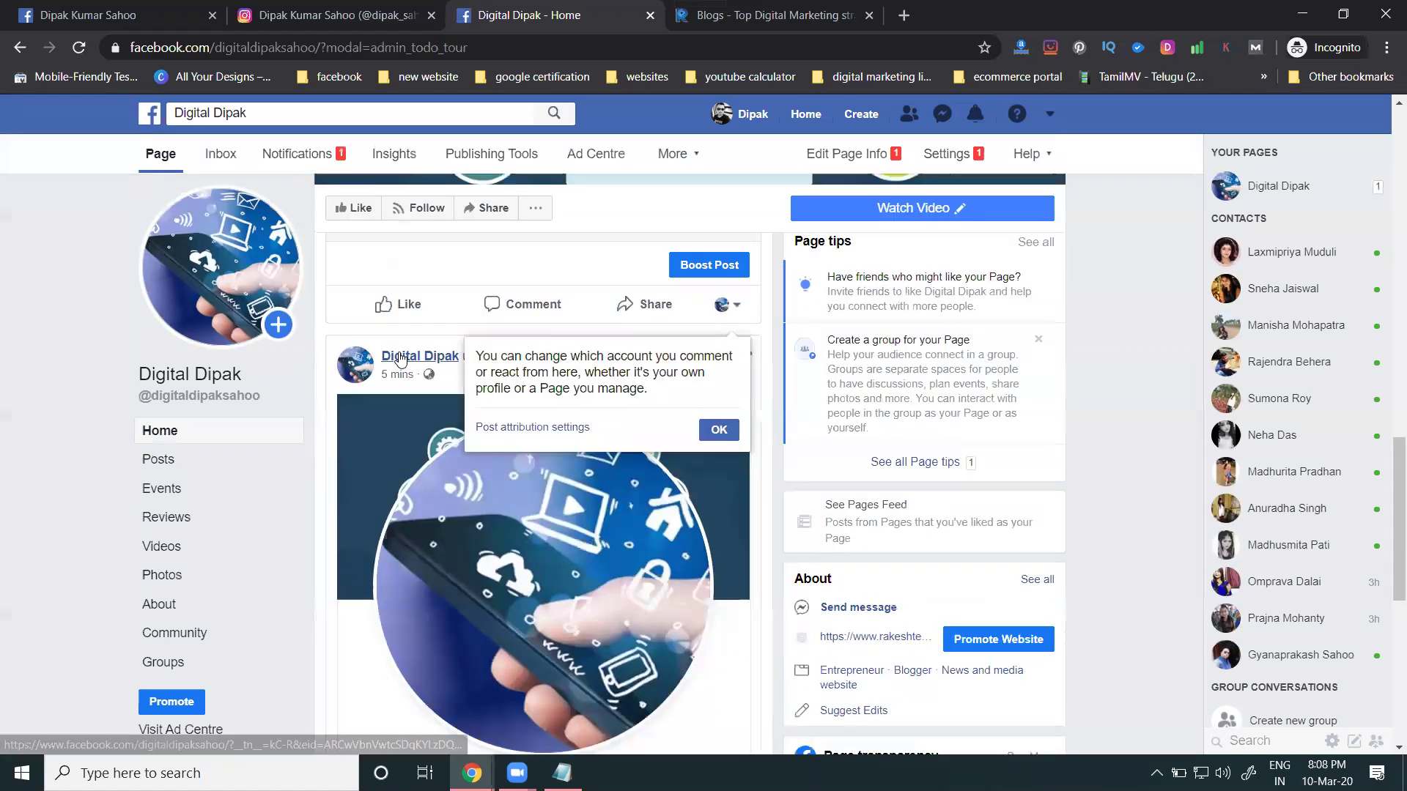
left_click(729, 432)
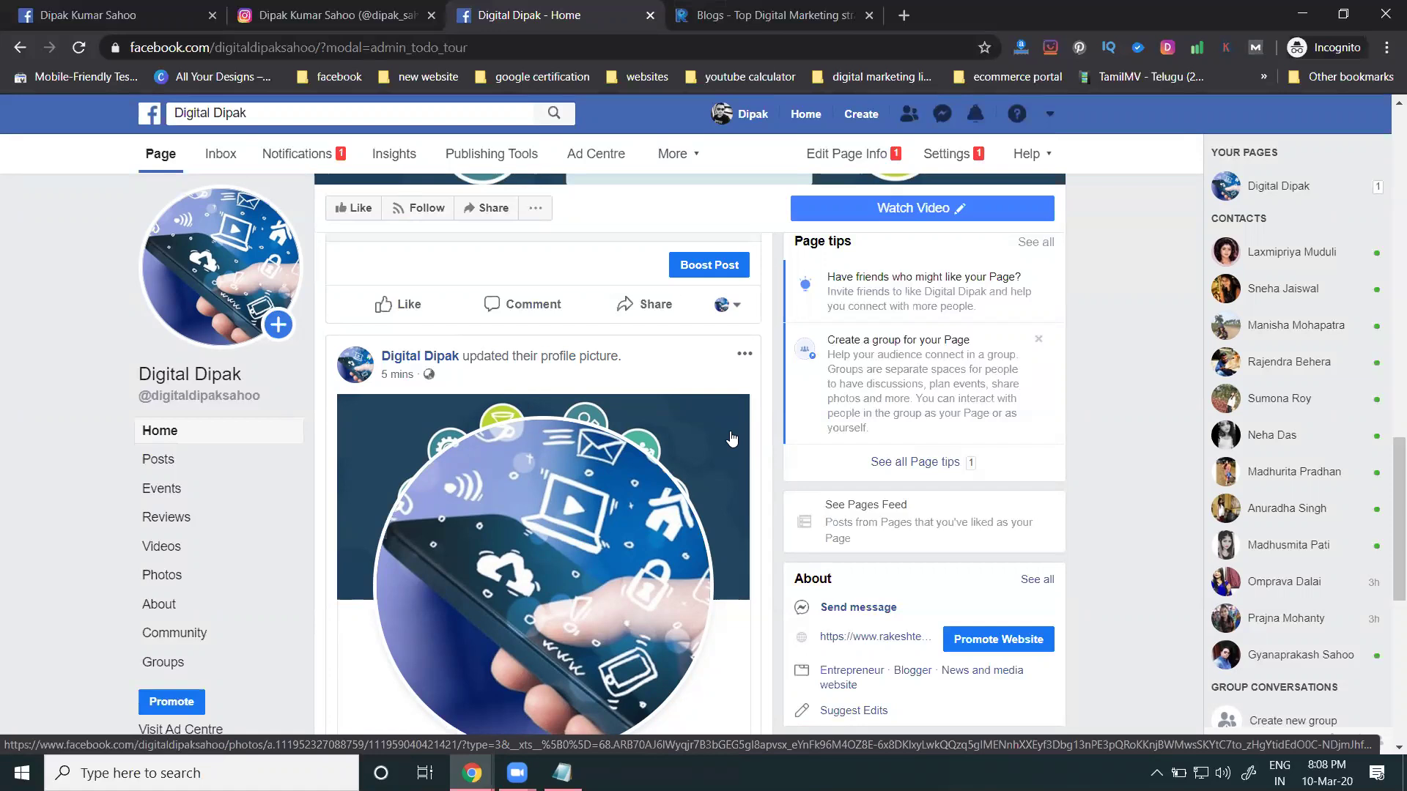
scroll(576, 379, "up", 10)
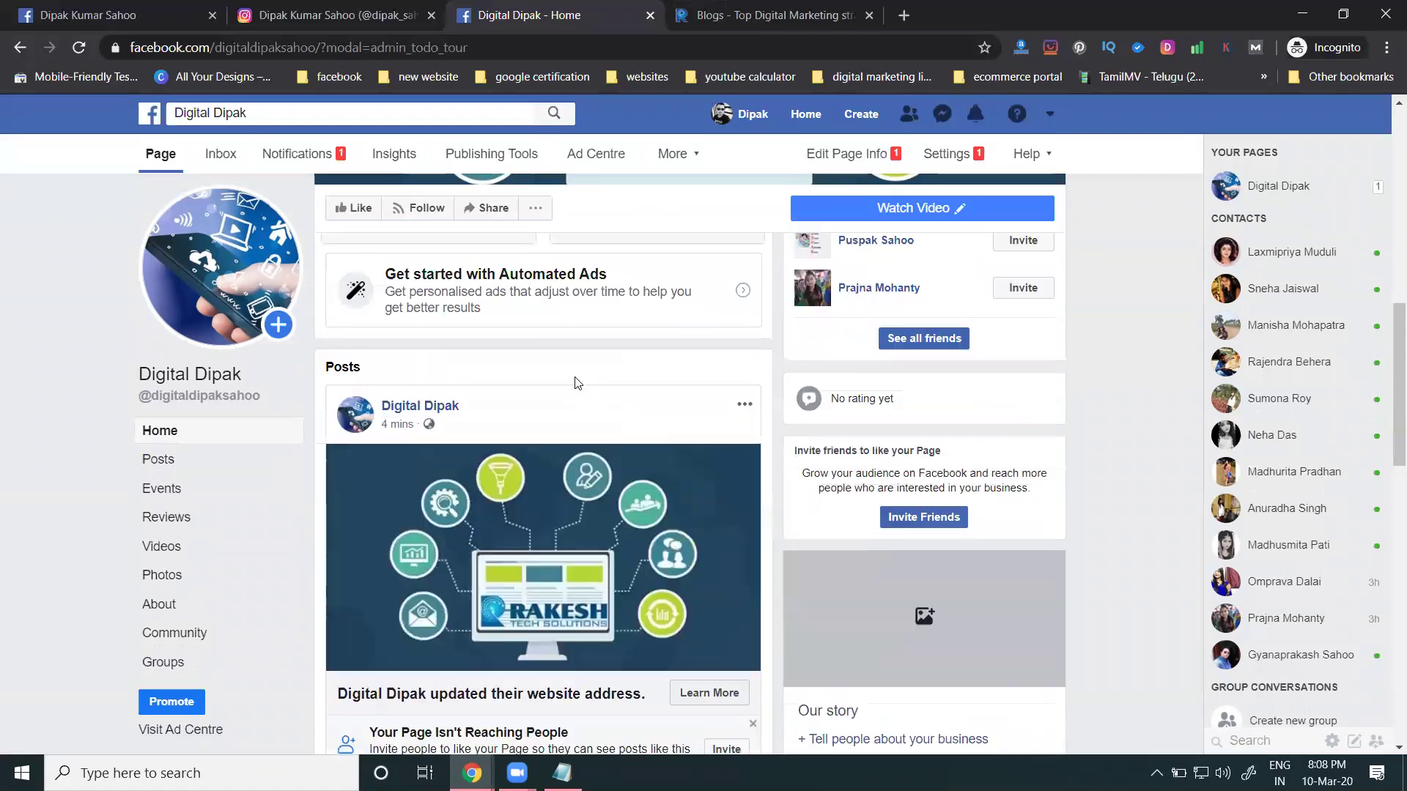
scroll(578, 383, "up", 2)
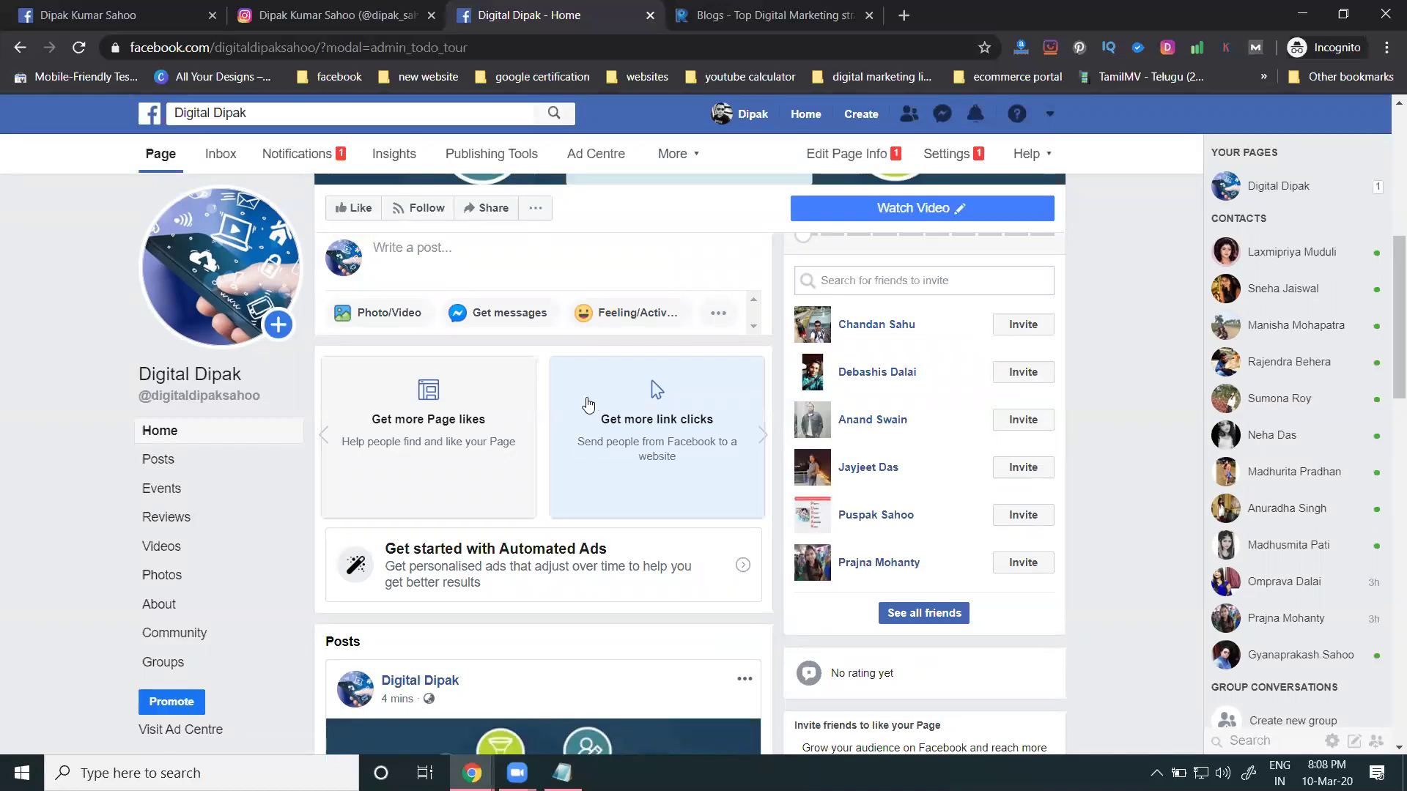
Review the Page templates offered in the settings, from Standard through Video Page, and close the list without choosing another.
left_click(960, 156)
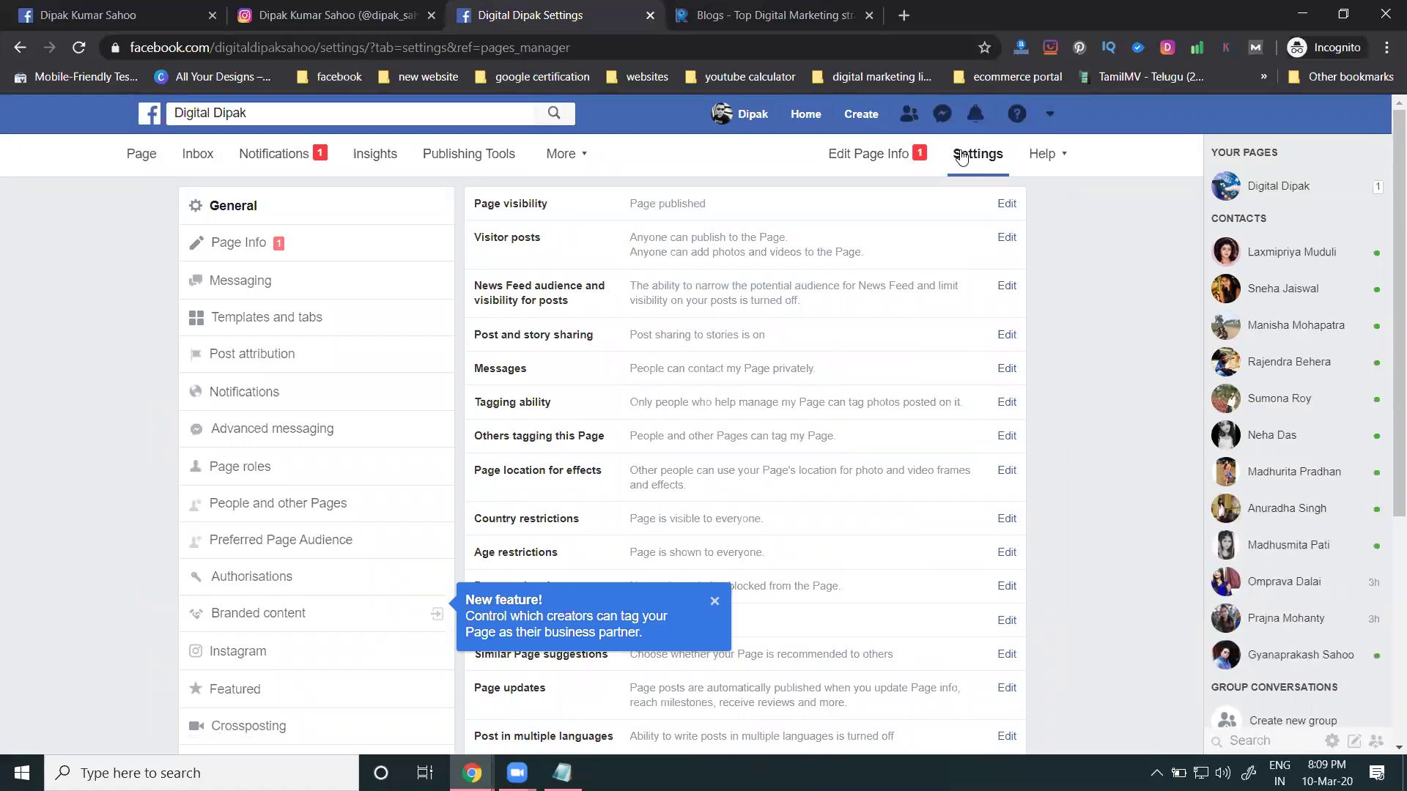
left_click(258, 327)
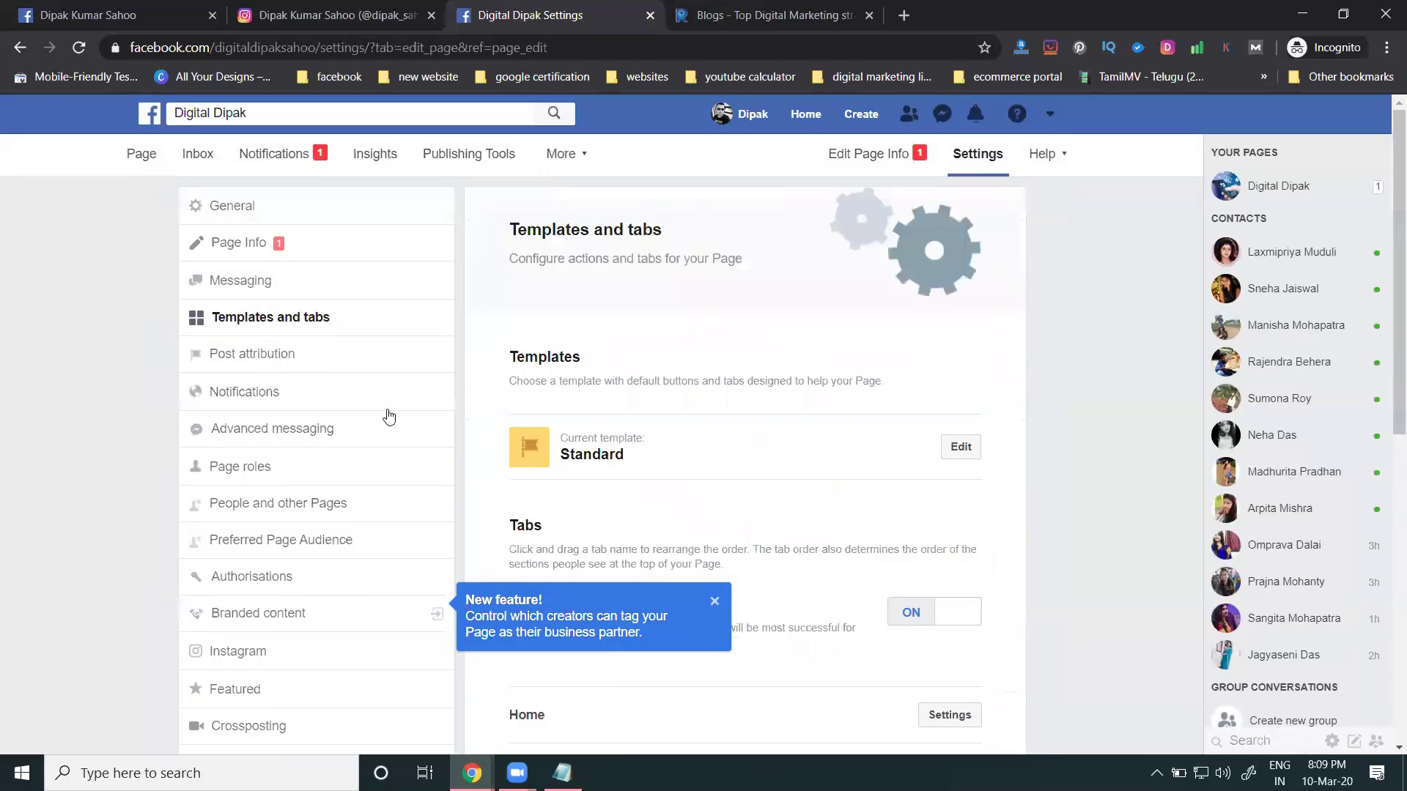
left_click(957, 446)
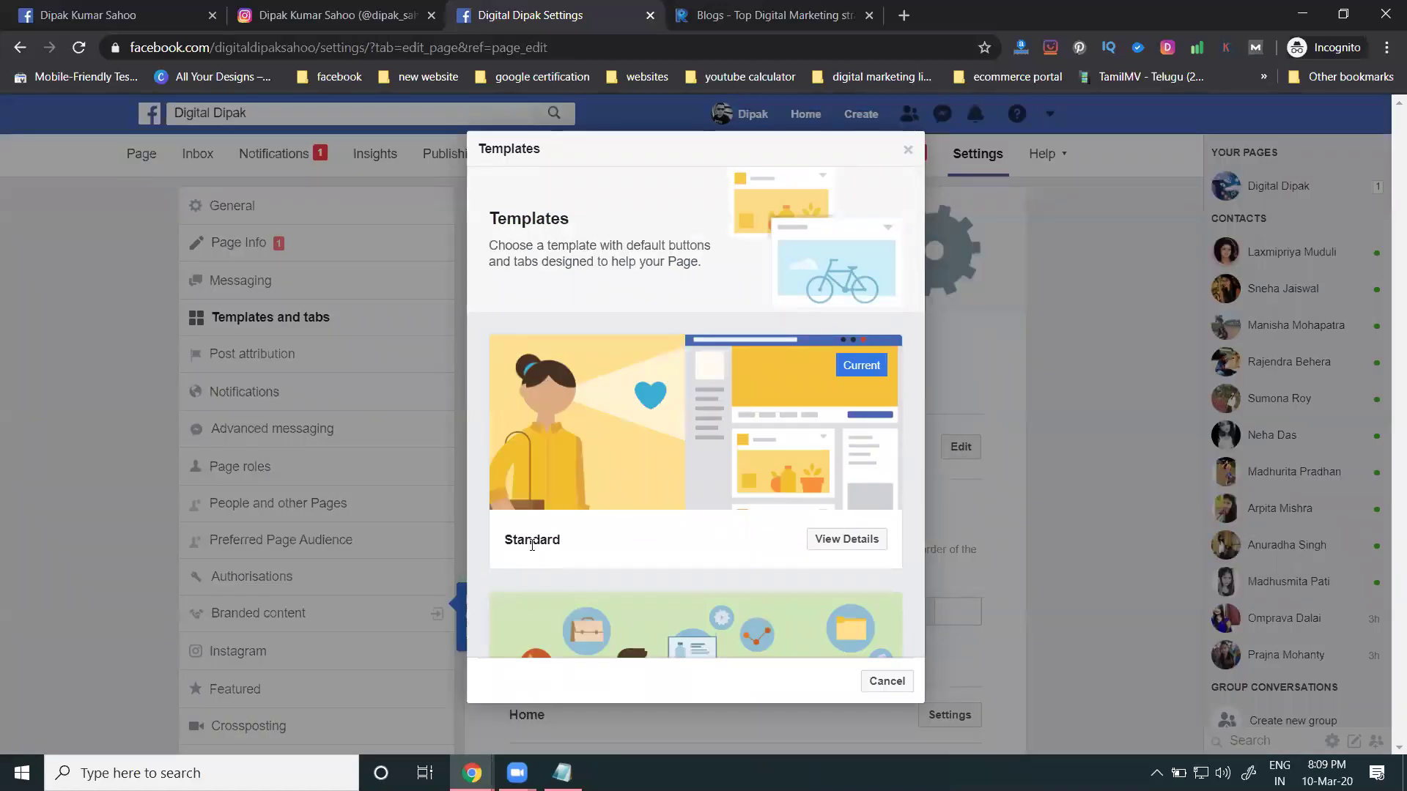
scroll(533, 543, "down", 4)
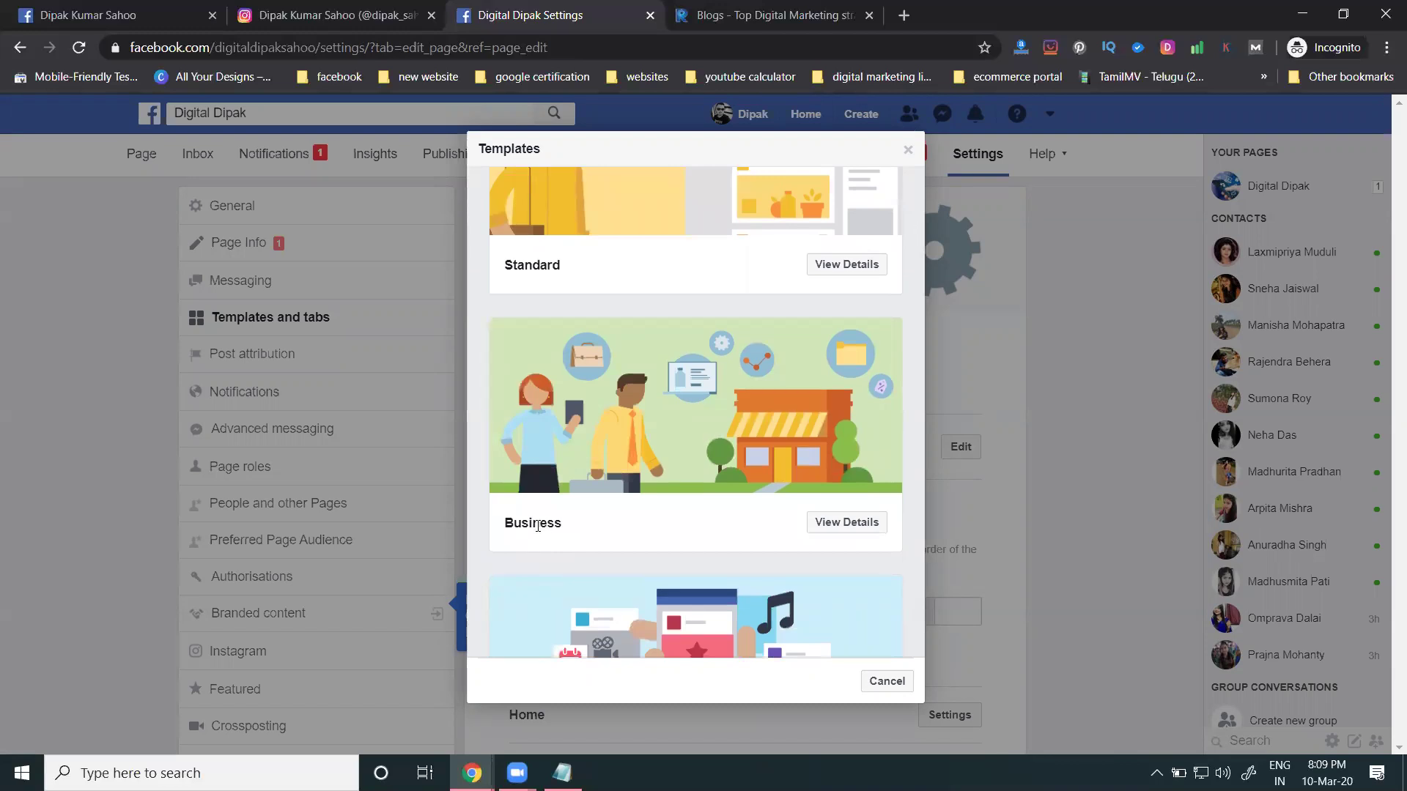
scroll(538, 526, "down", 4)
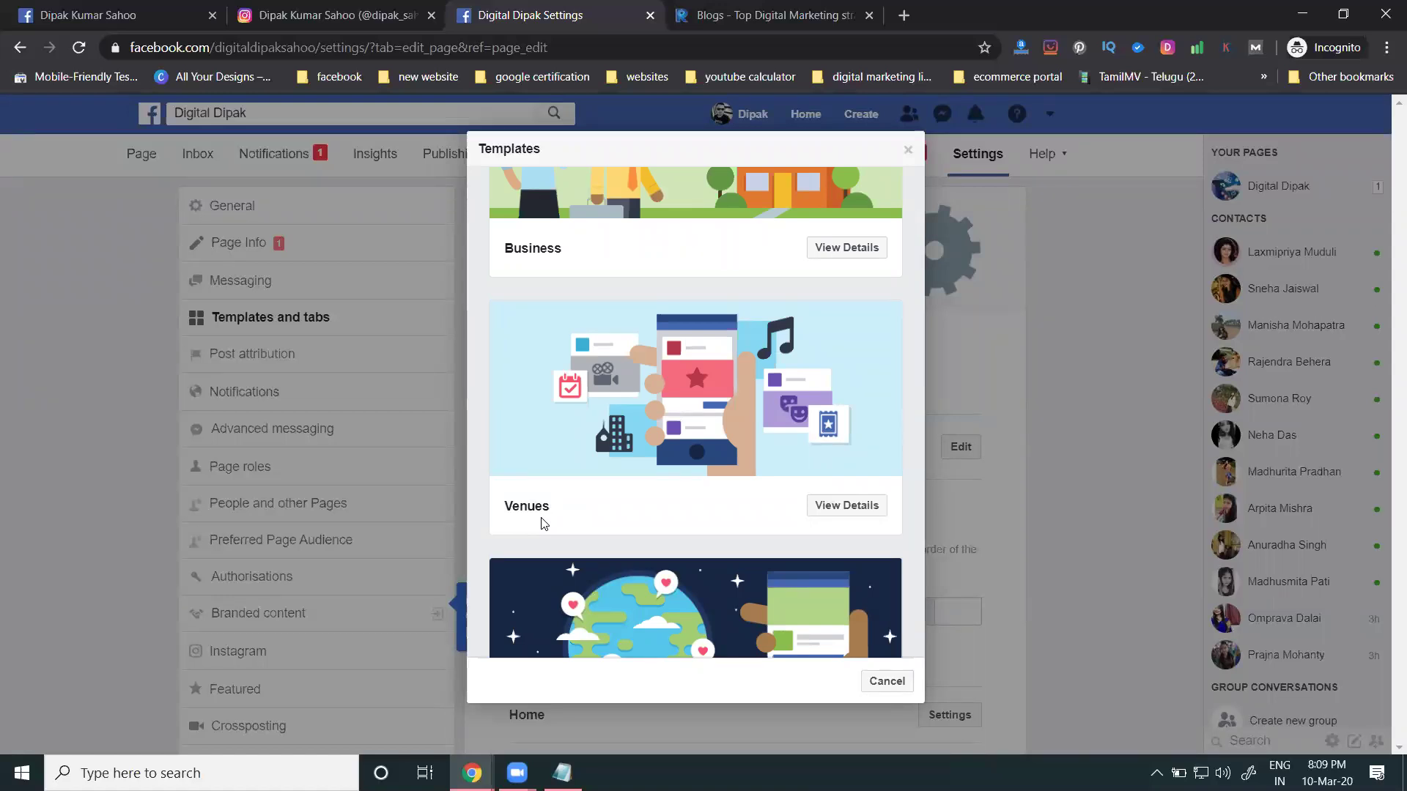
scroll(544, 523, "down", 5)
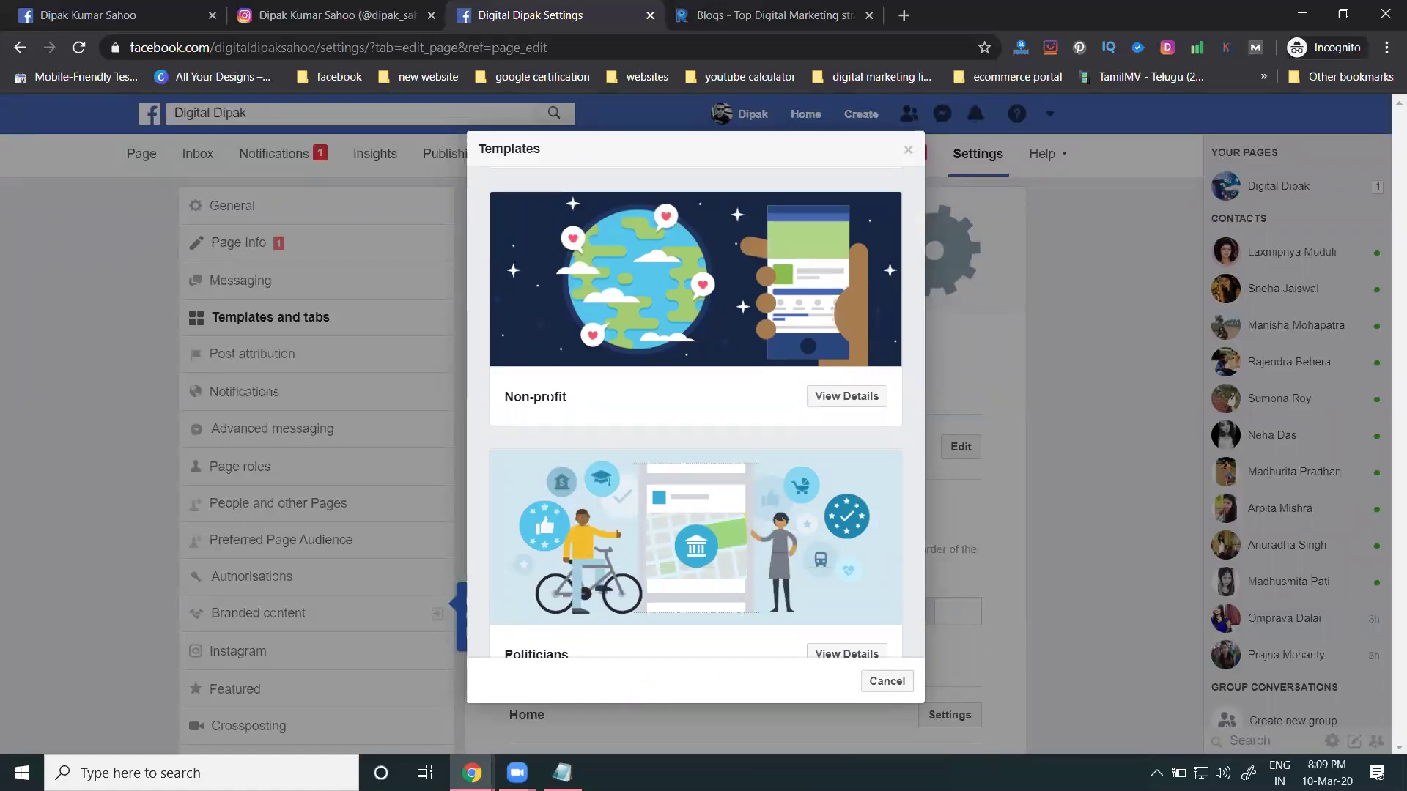
scroll(549, 398, "down", 4)
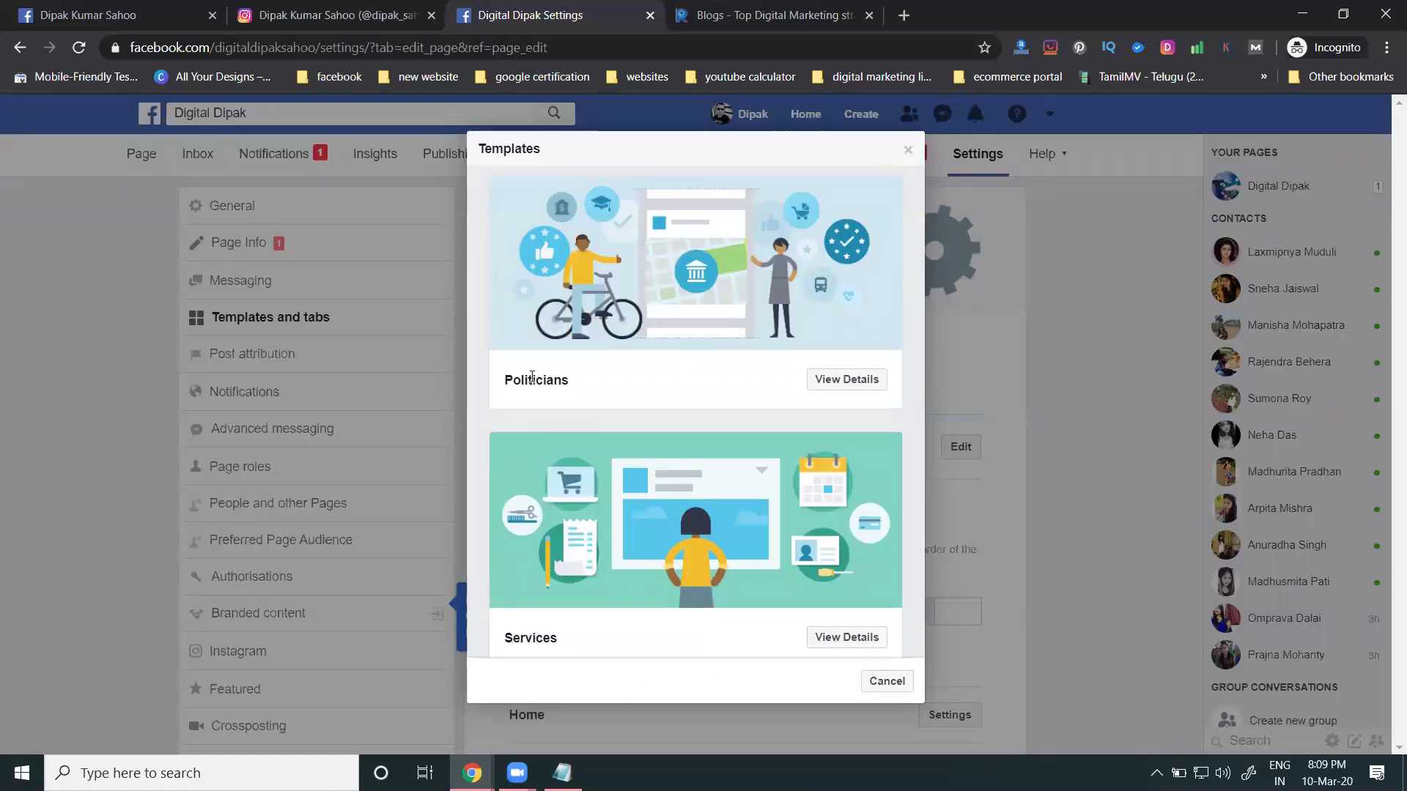
scroll(567, 384, "down", 1)
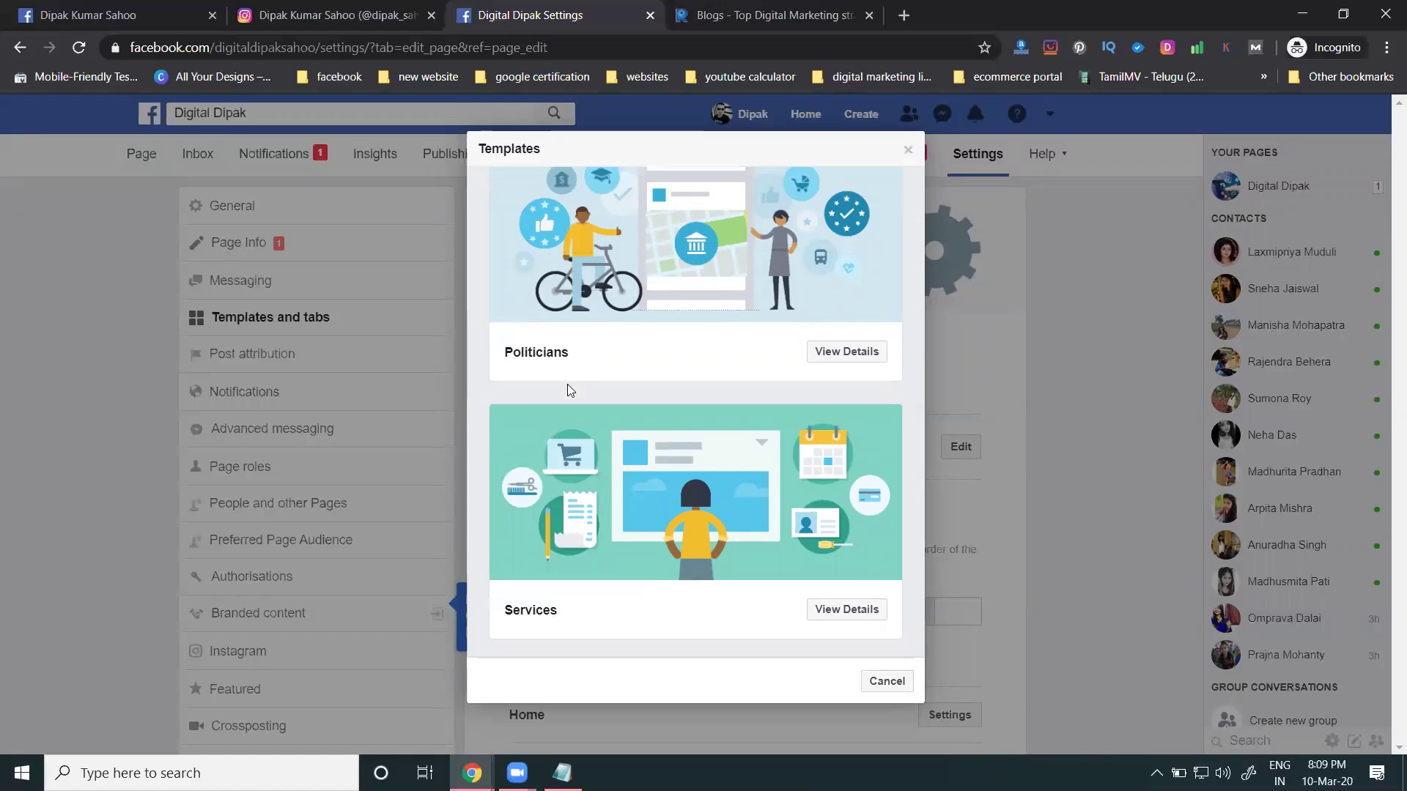
scroll(568, 384, "down", 3)
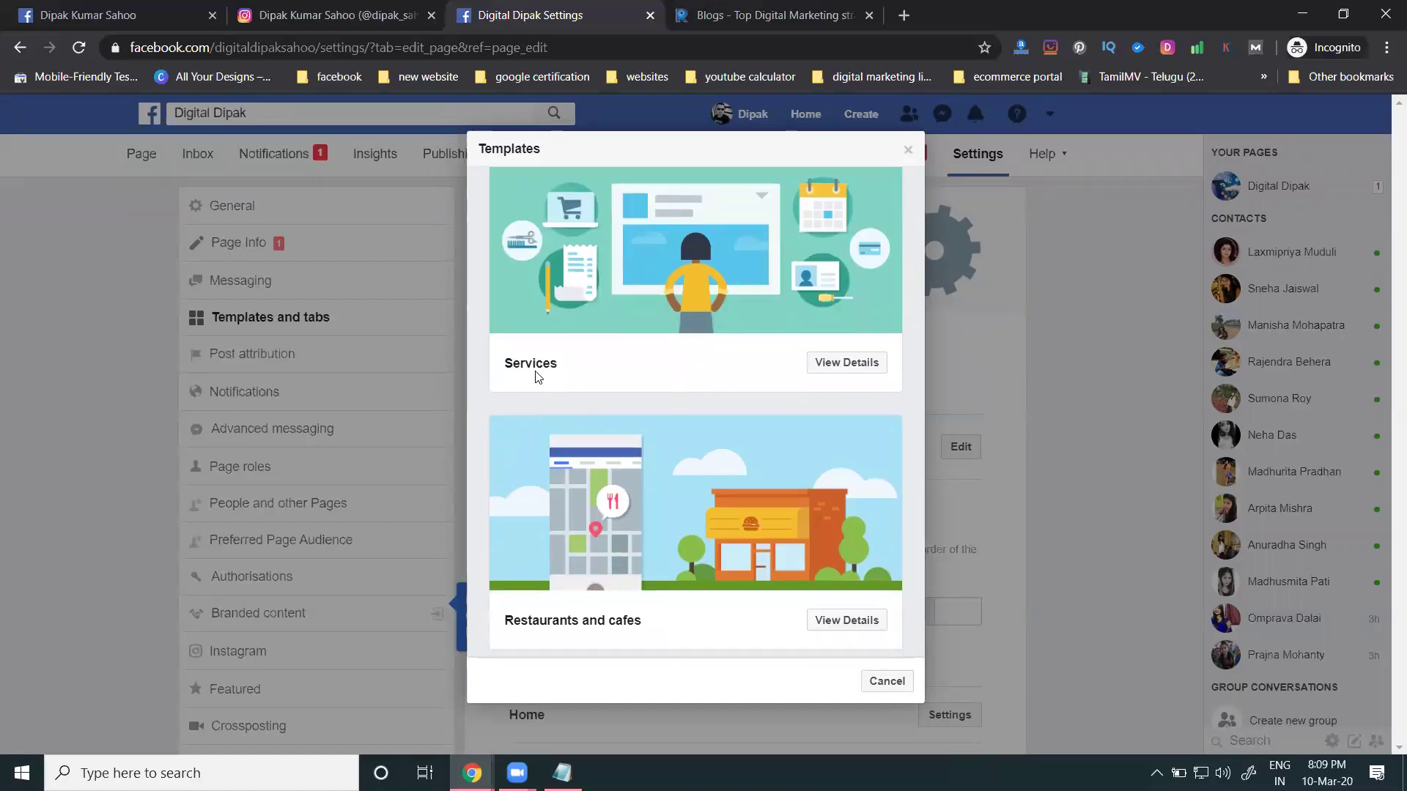
scroll(538, 376, "down", 2)
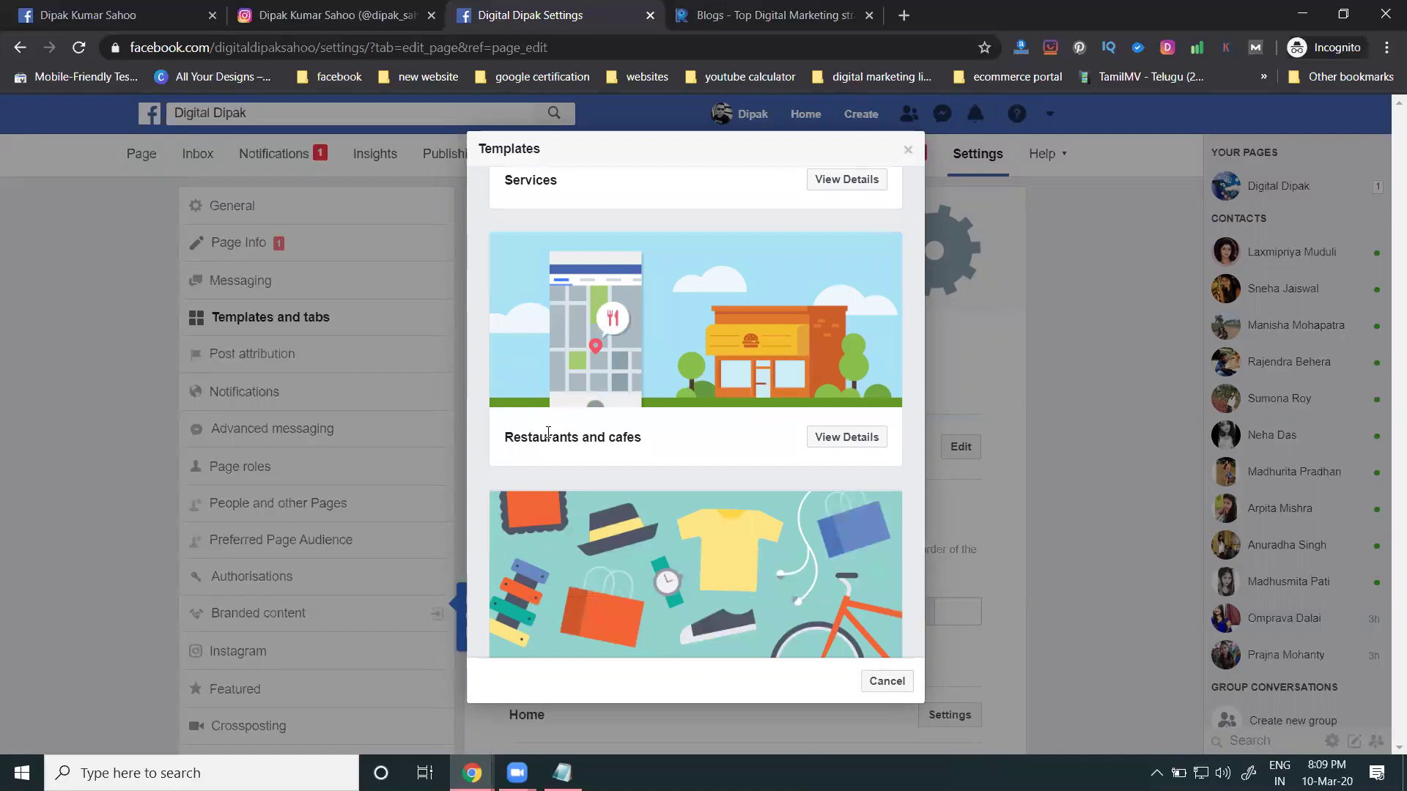
scroll(548, 432, "down", 4)
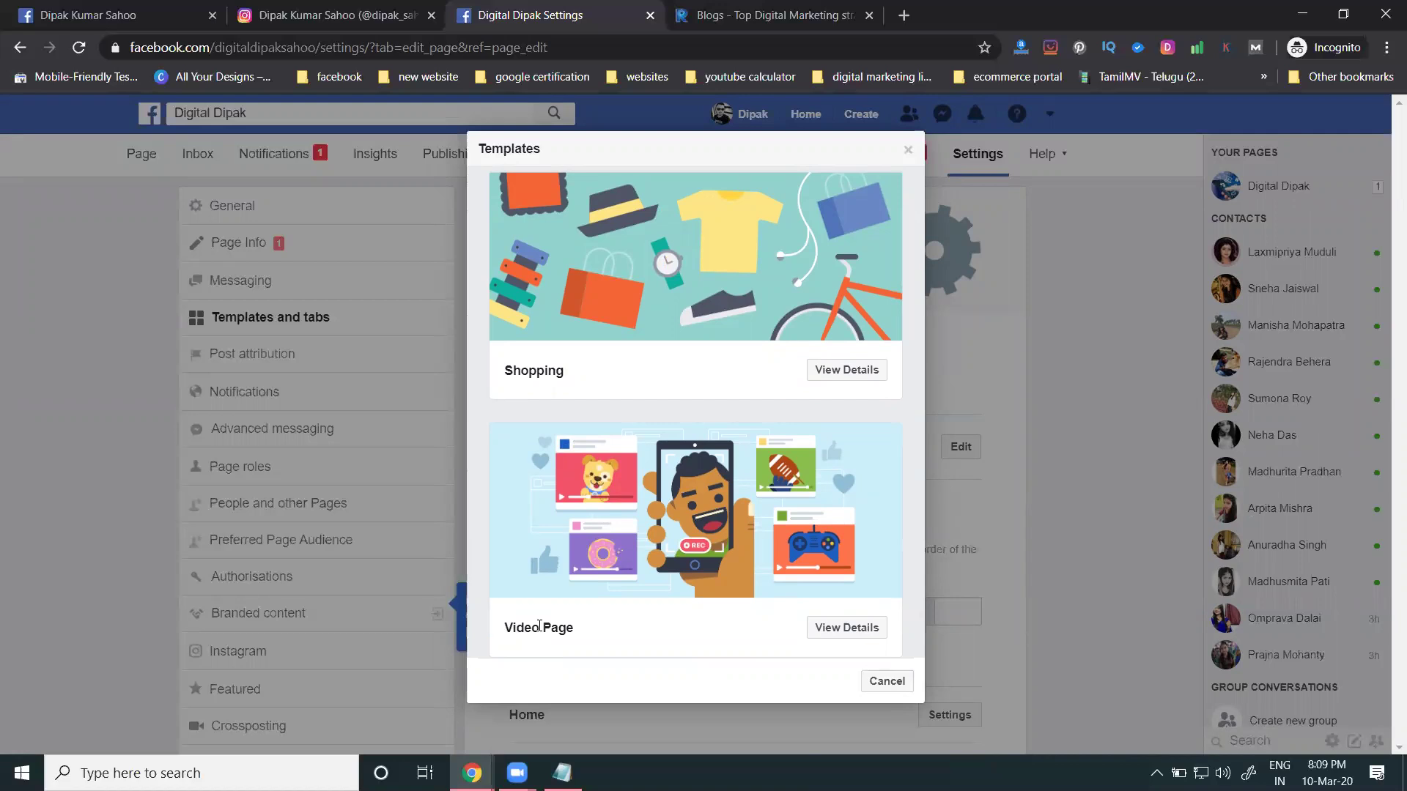
scroll(540, 627, "up", 15)
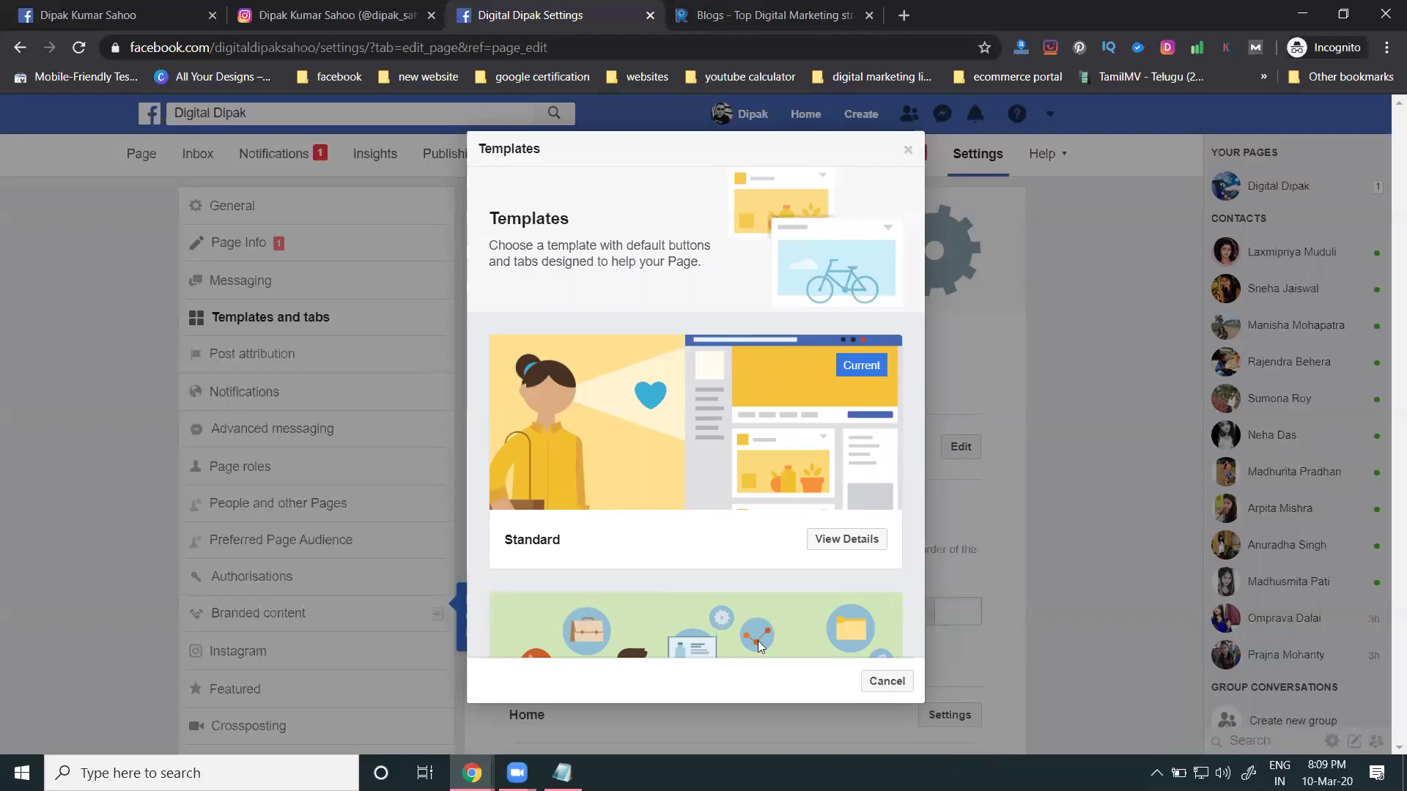
left_click(879, 682)
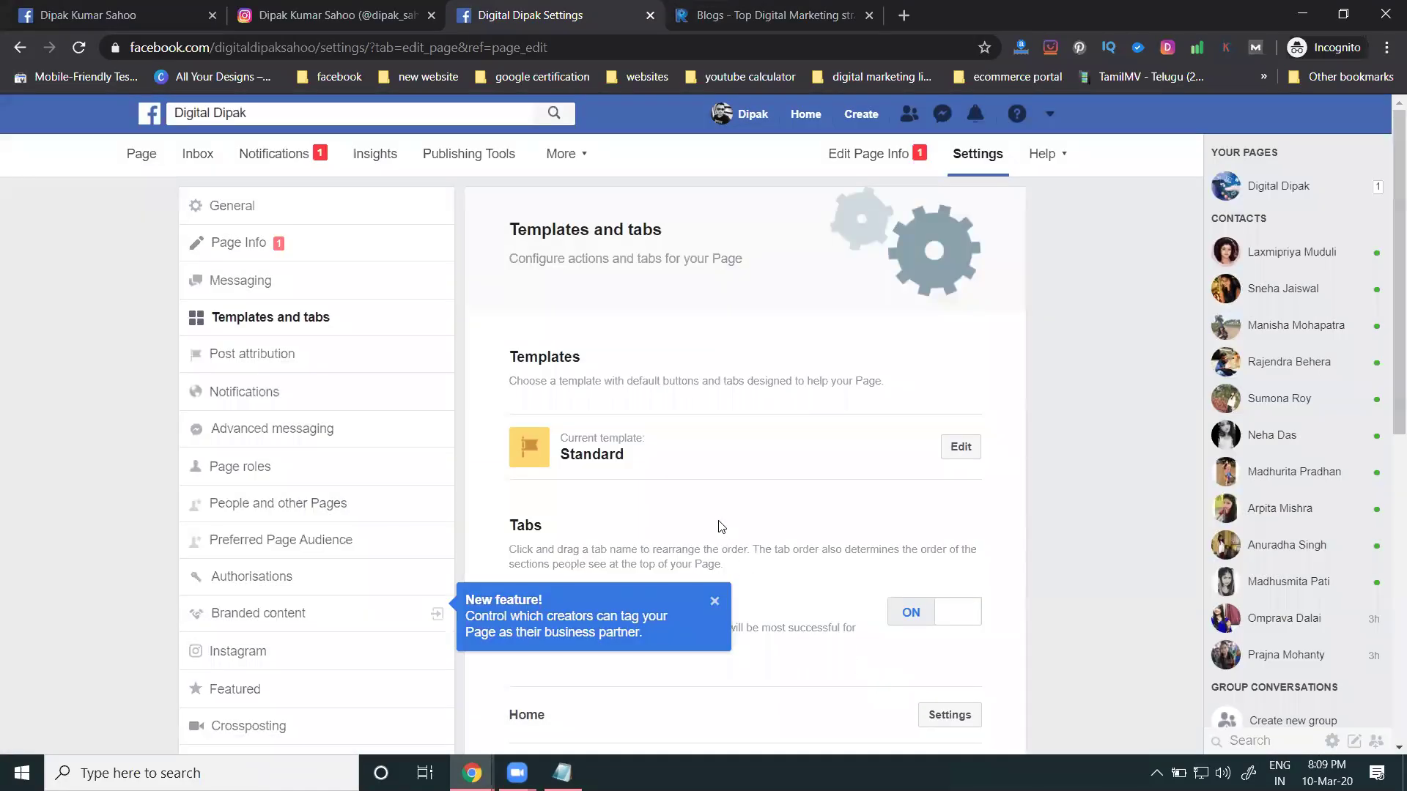
Review the Page's current tabs and the additional tabs that can be added, without adding any.
scroll(726, 509, "down", 5)
scroll(856, 446, "down", 3)
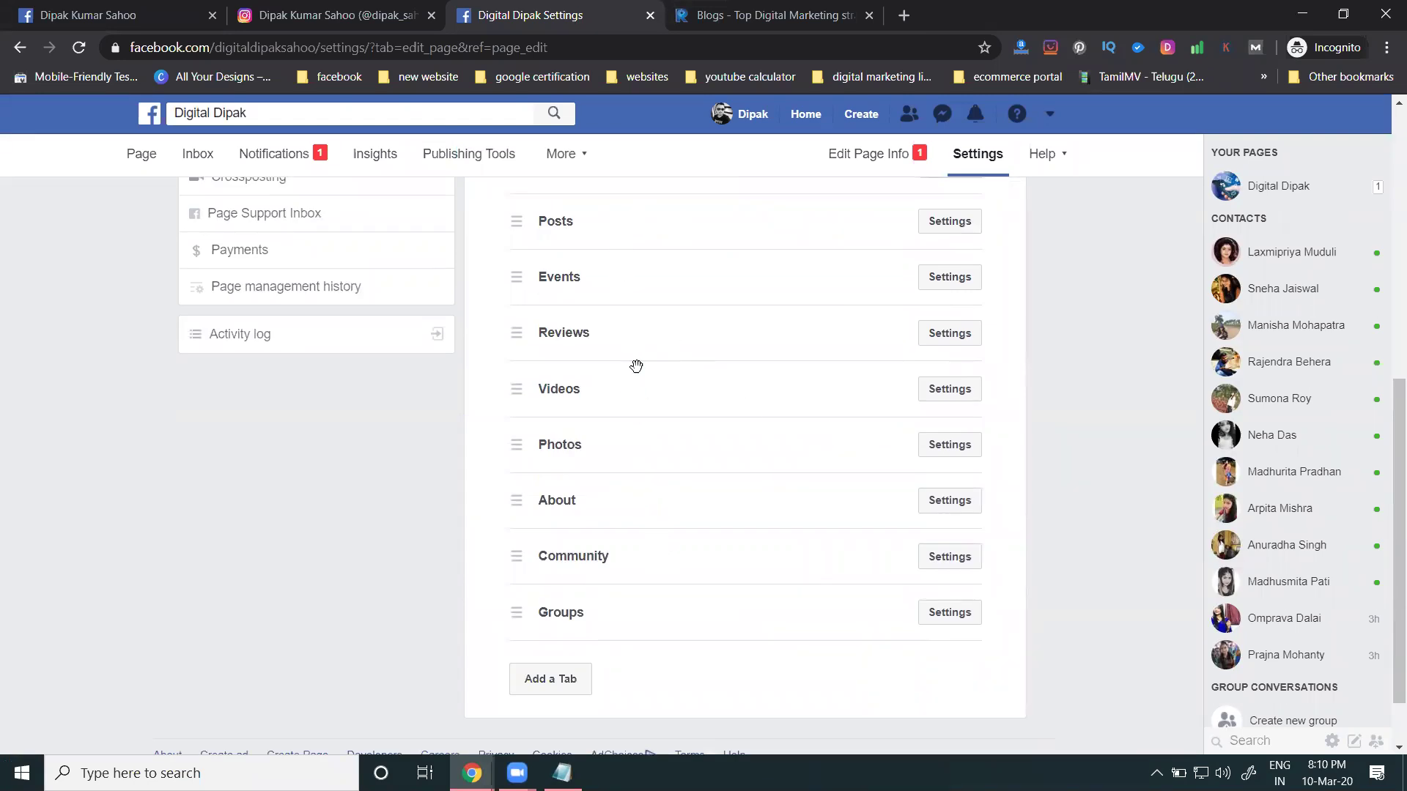
scroll(635, 381, "down", 1)
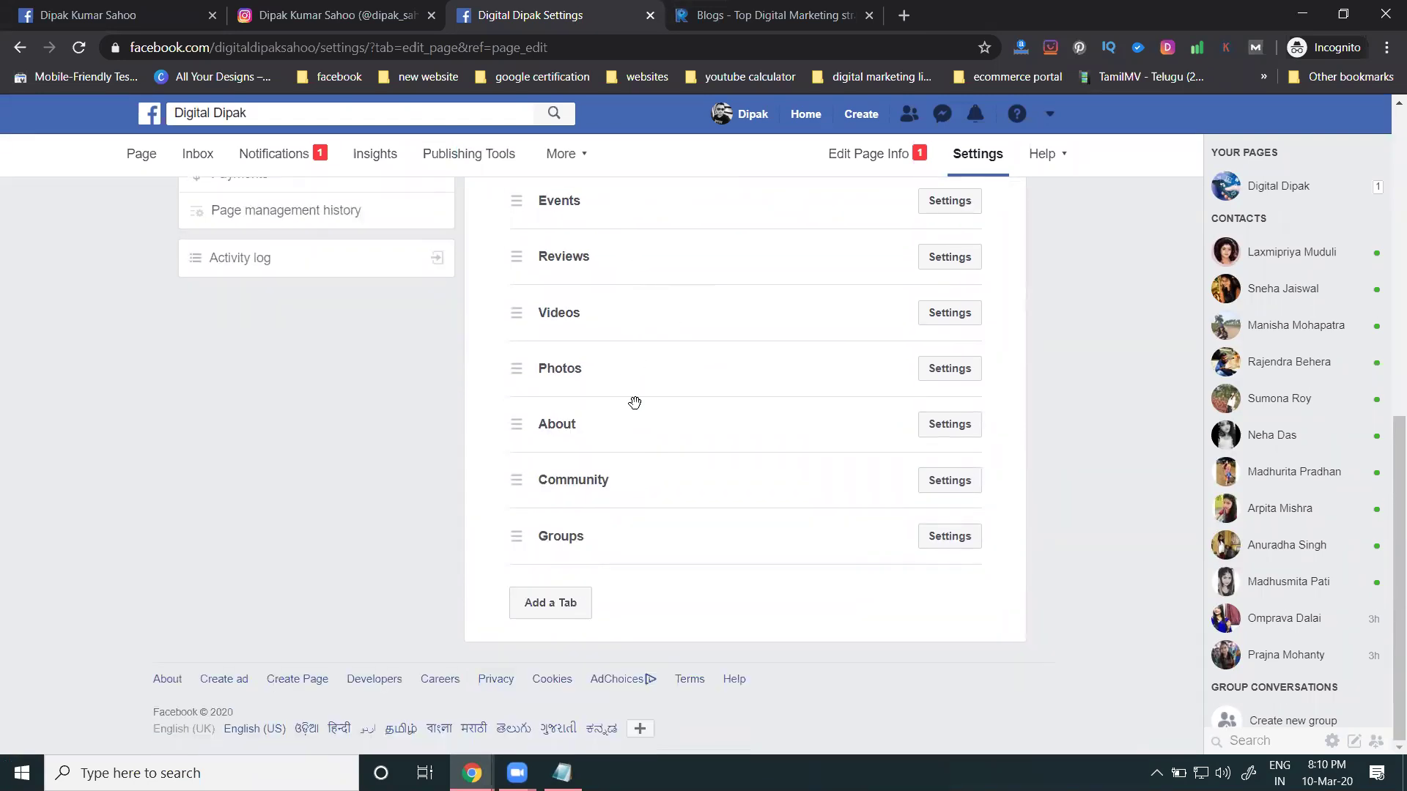
left_click(549, 605)
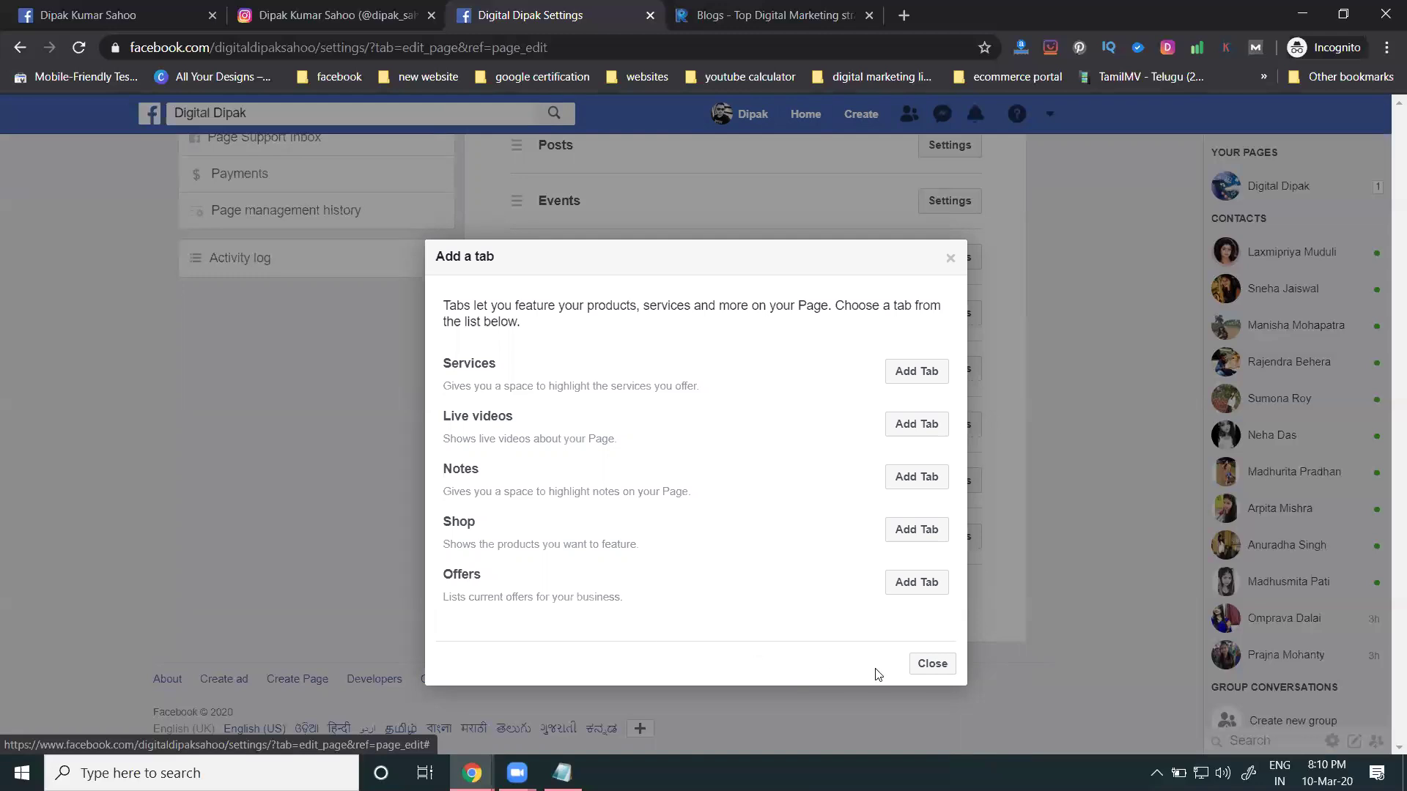
left_click(932, 663)
scroll(925, 475, "up", 7)
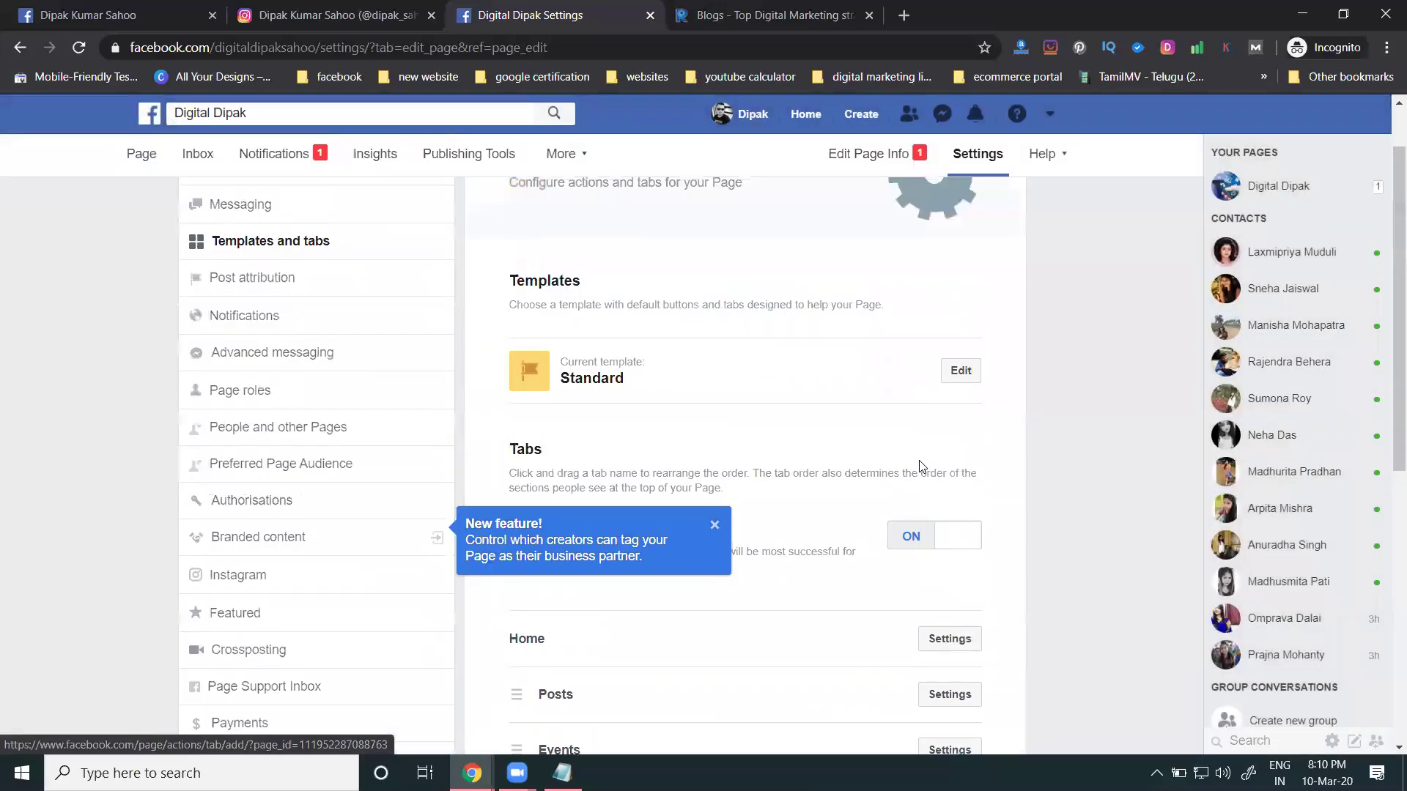
Review the roles that can be assigned in the Page roles settings, and dismiss the branded content tip.
left_click(294, 397)
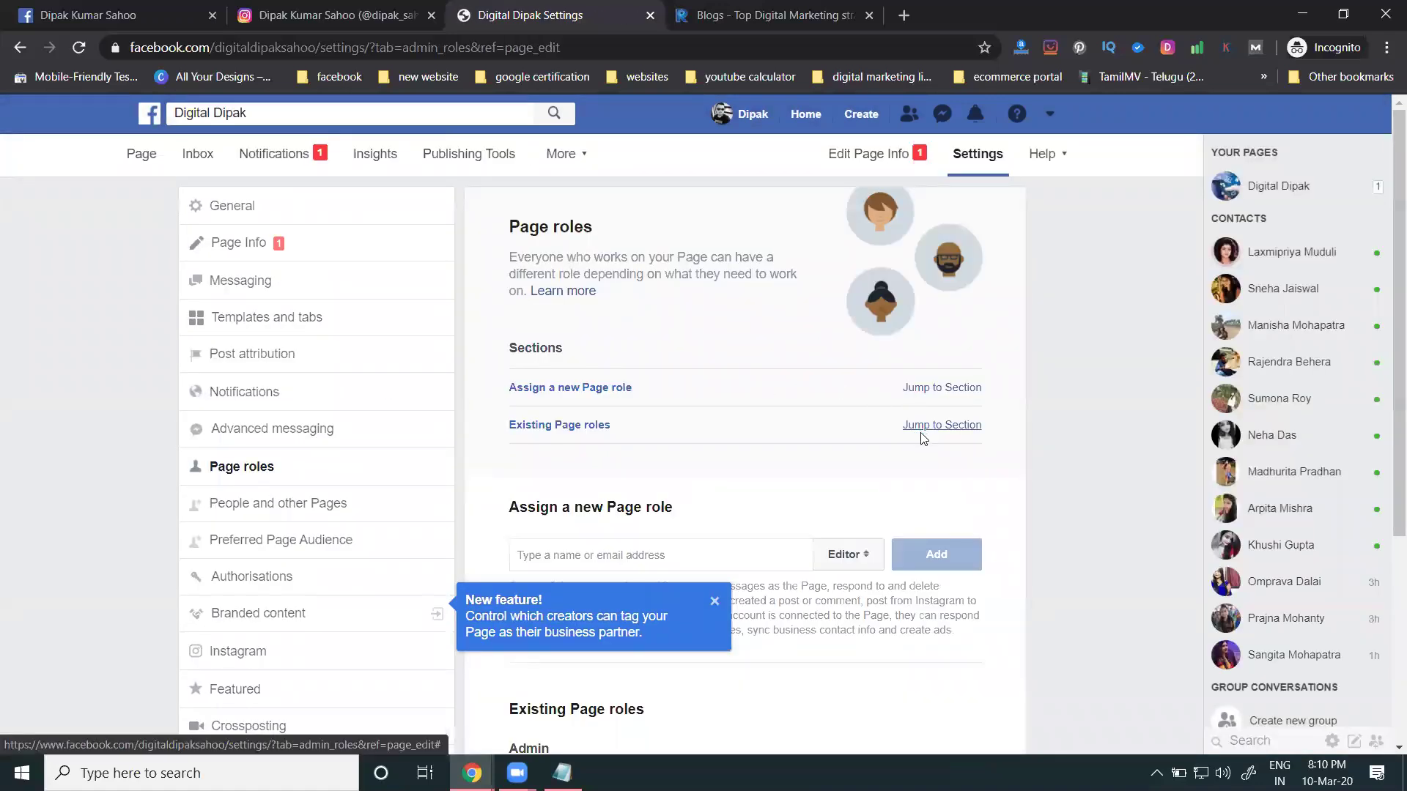
scroll(923, 438, "down", 3)
left_click(844, 371)
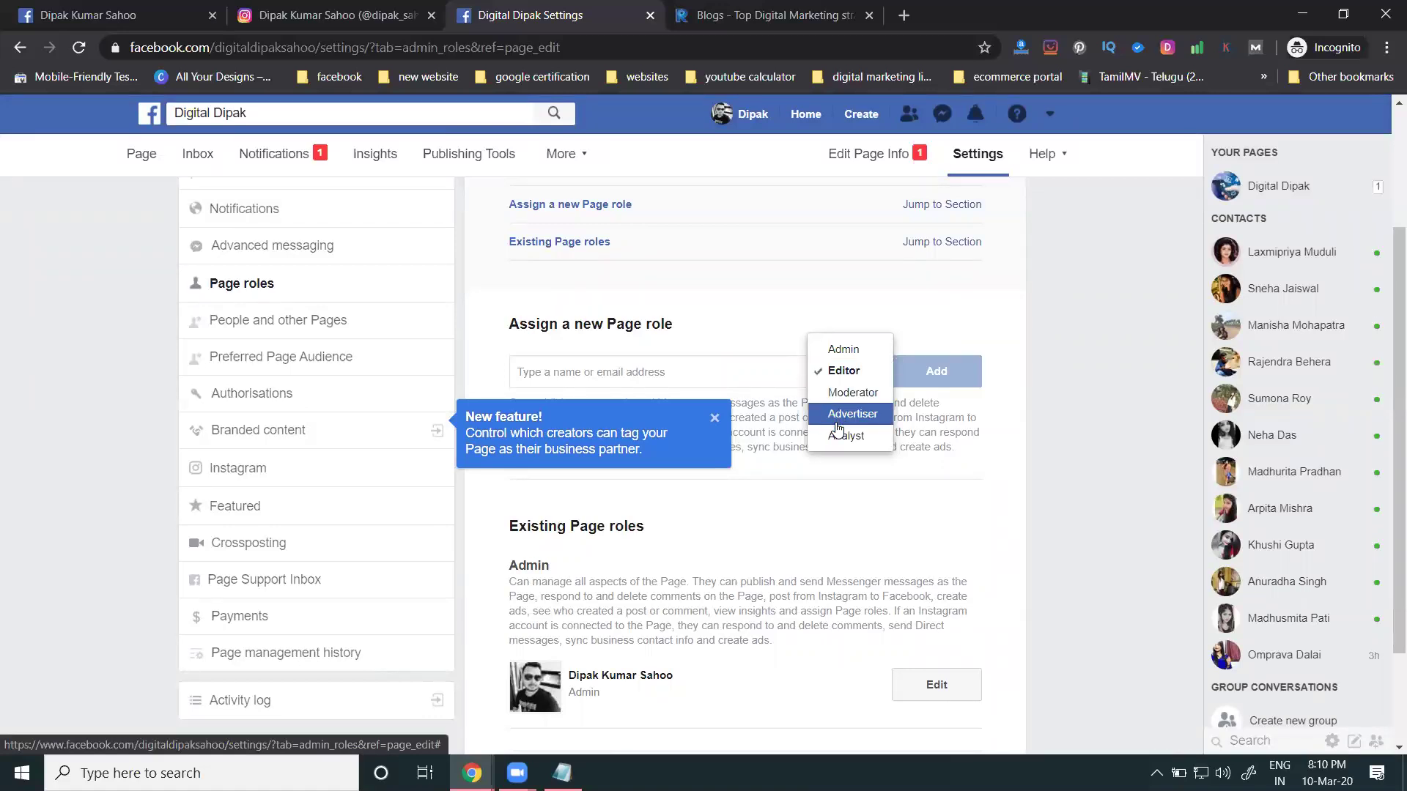
left_click(714, 419)
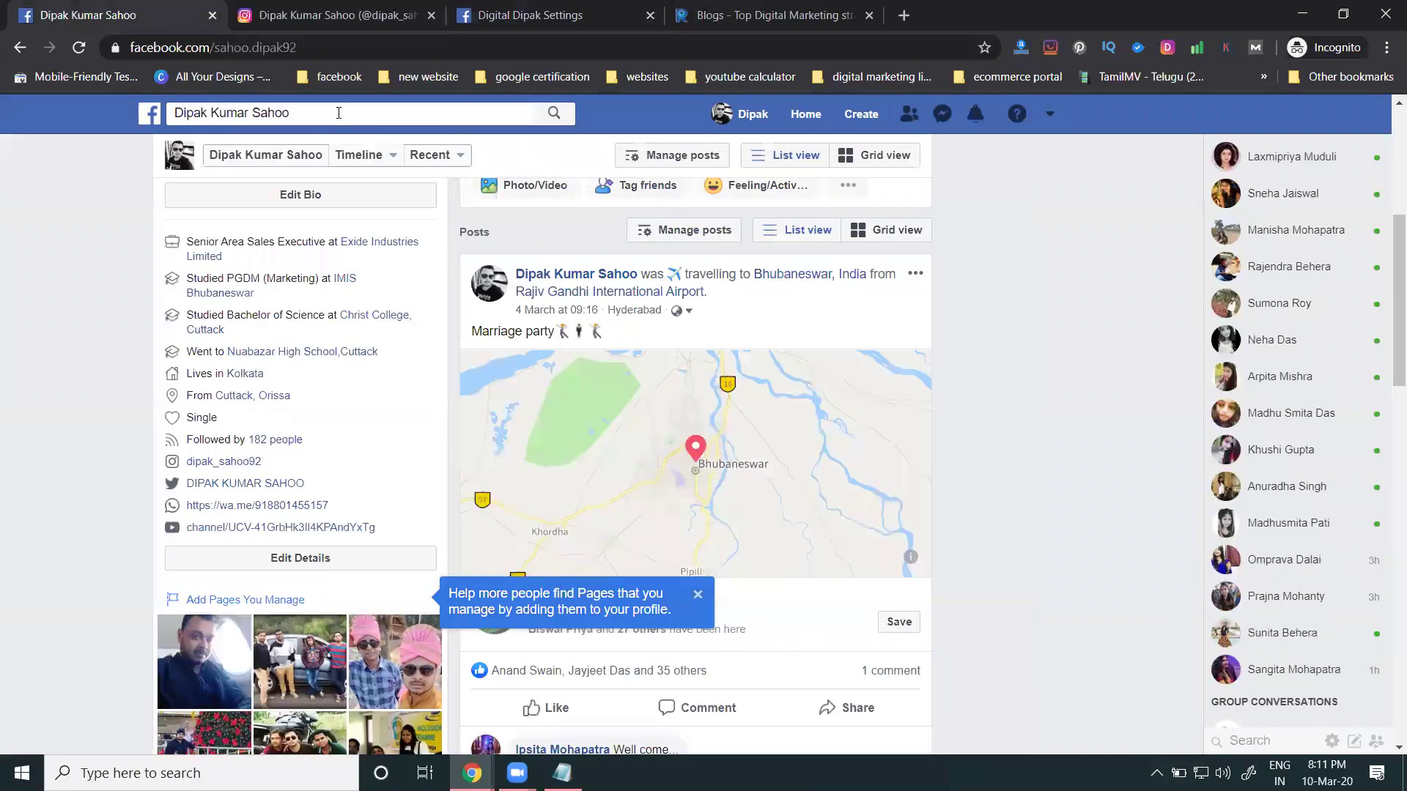
Search Facebook for the person who should get a Page role and copy the first matching person's name.
left_click(62, 11)
left_click(338, 110)
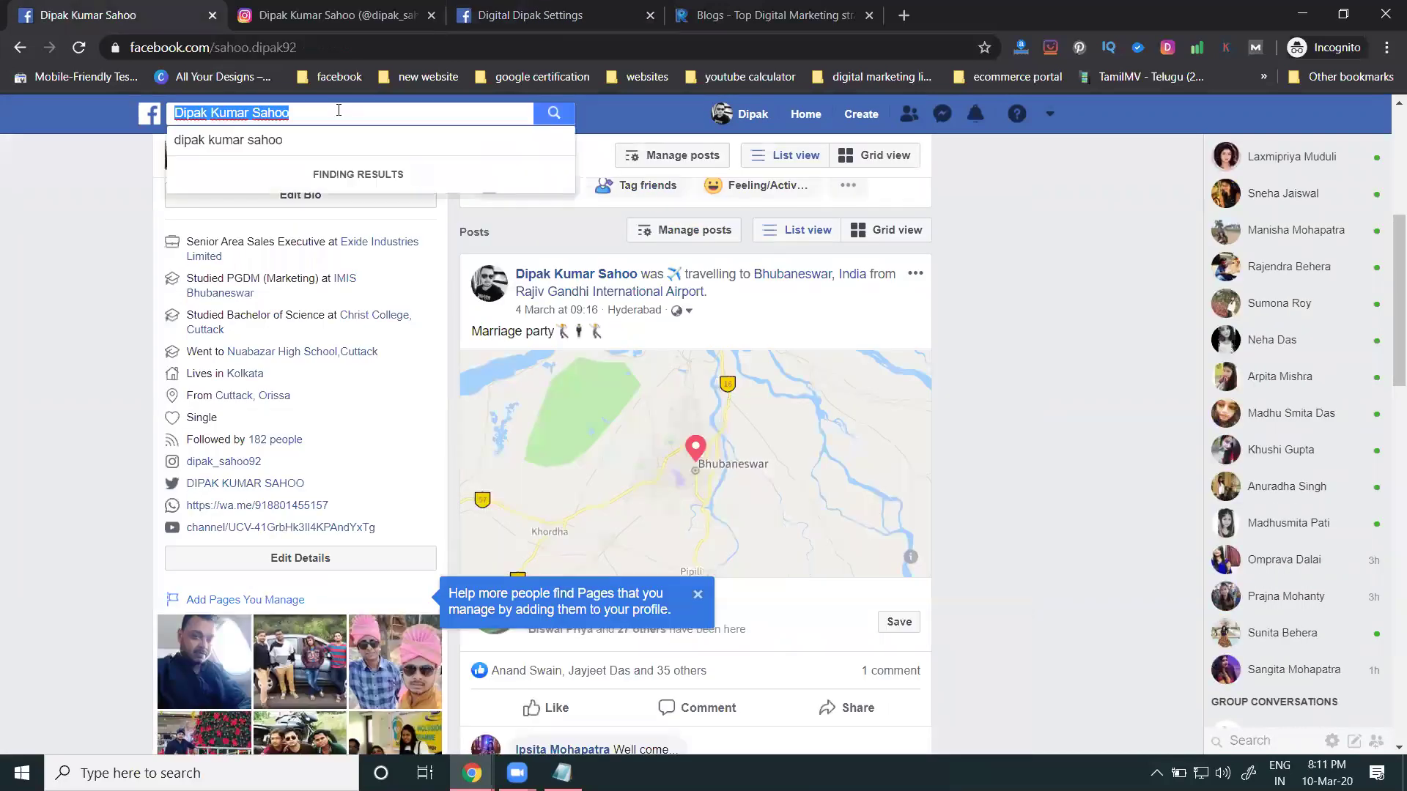
type("rakesh seo")
key("Return")
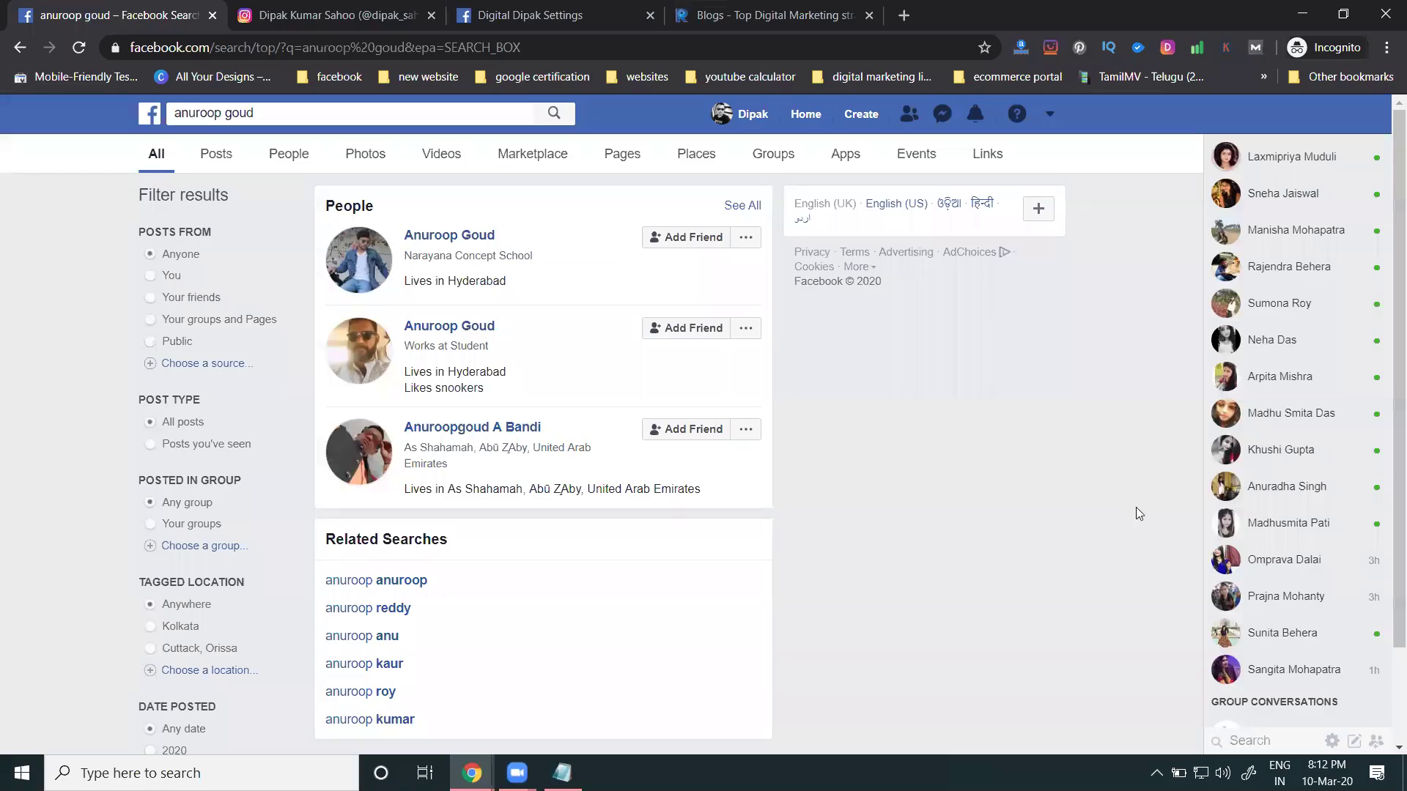
left_click_drag(519, 239, 405, 235)
key("ctrl+c")
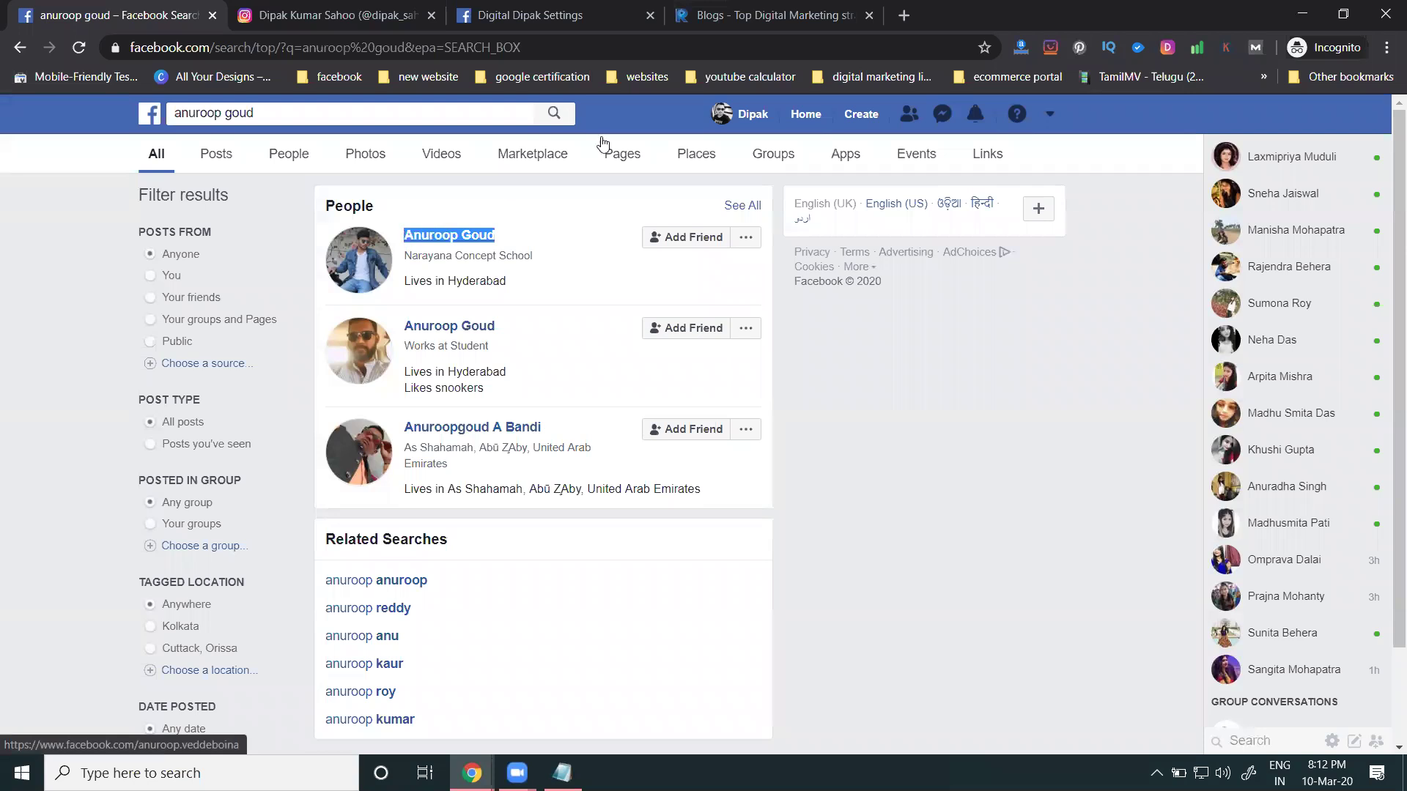
Enter the copied name for a new Page role on Digital Dipak and choose the first suggested person.
left_click(557, 14)
left_click(607, 375)
key("ctrl+v")
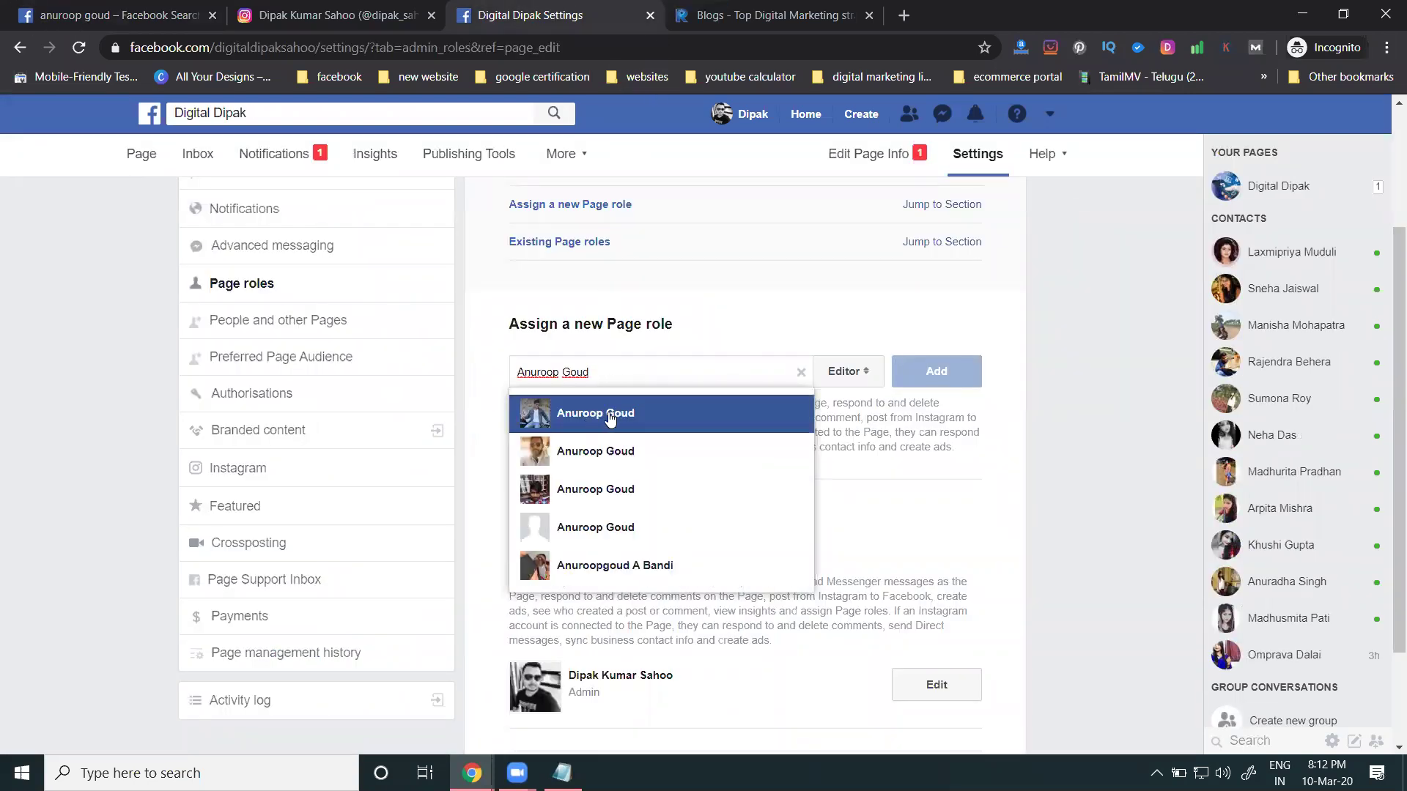
left_click(601, 413)
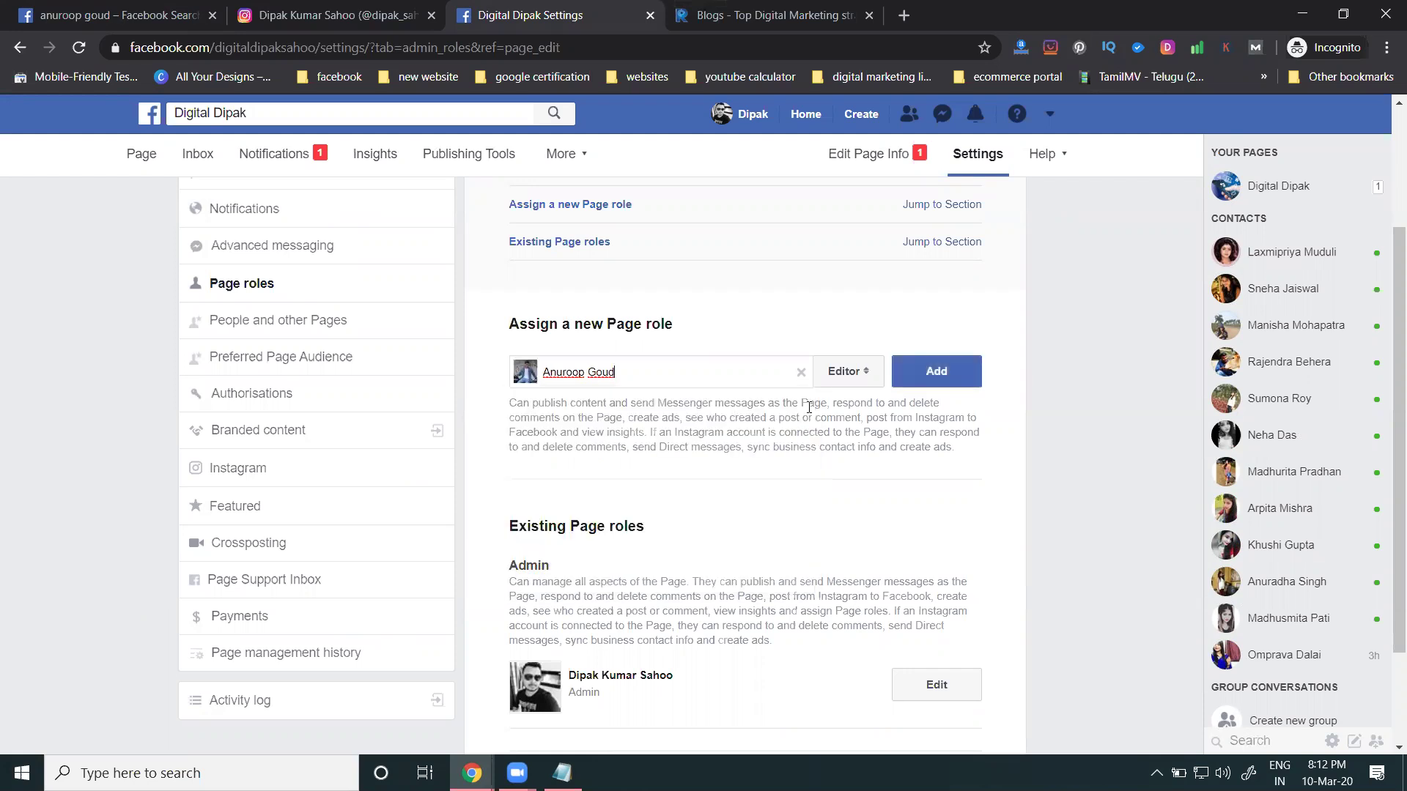
Give the chosen person the Moderator role, add them, and authorise it with the account password.
left_click(832, 373)
left_click(843, 388)
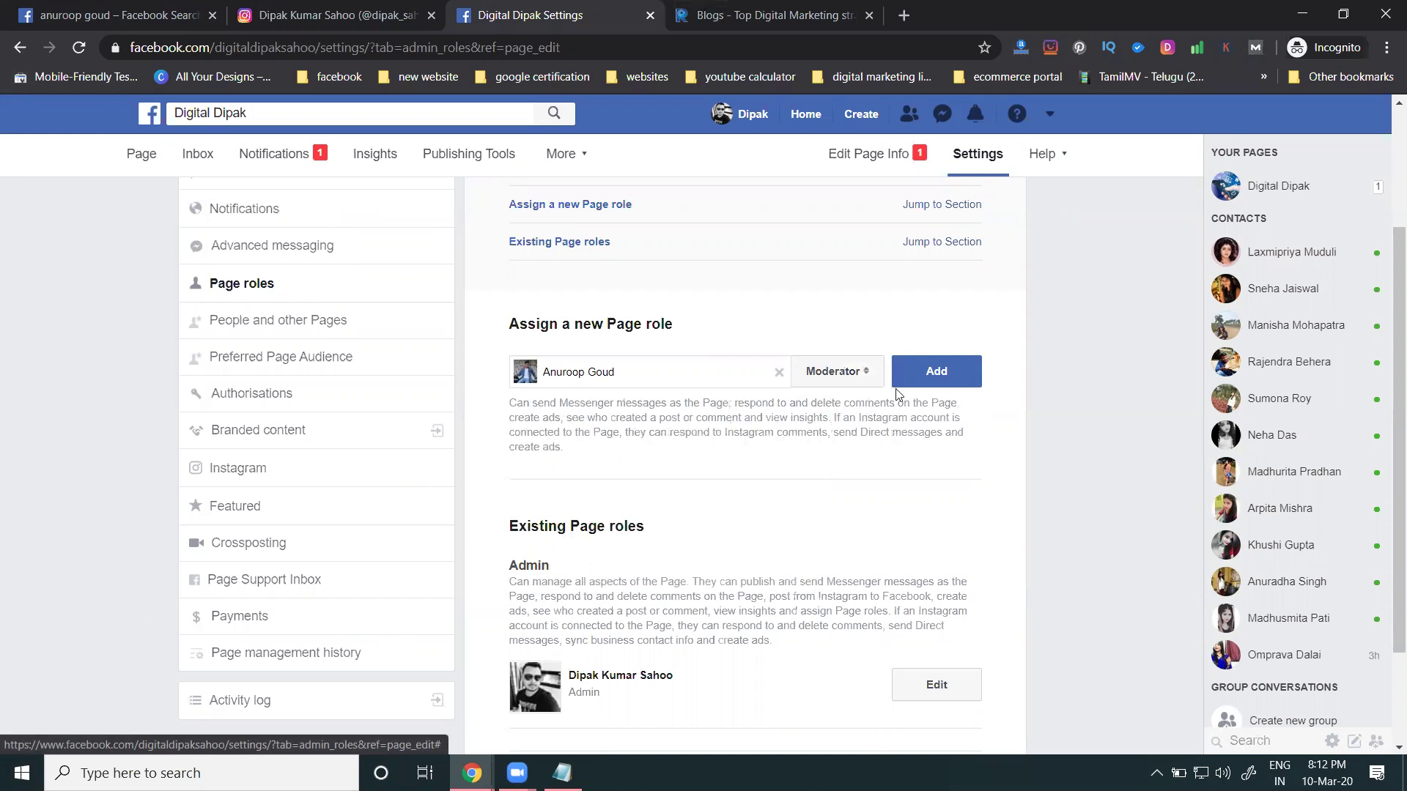
left_click(930, 373)
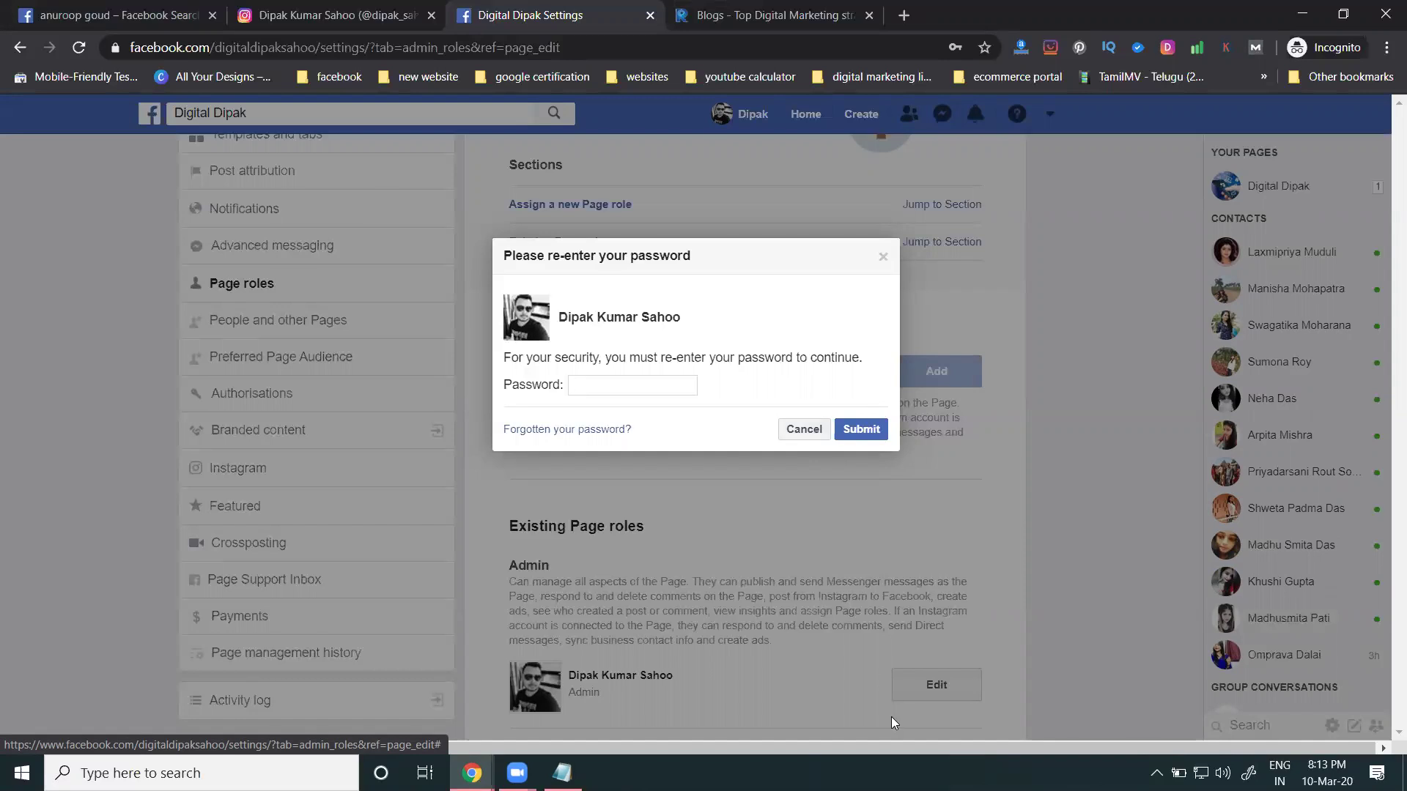
key("ctrl+v")
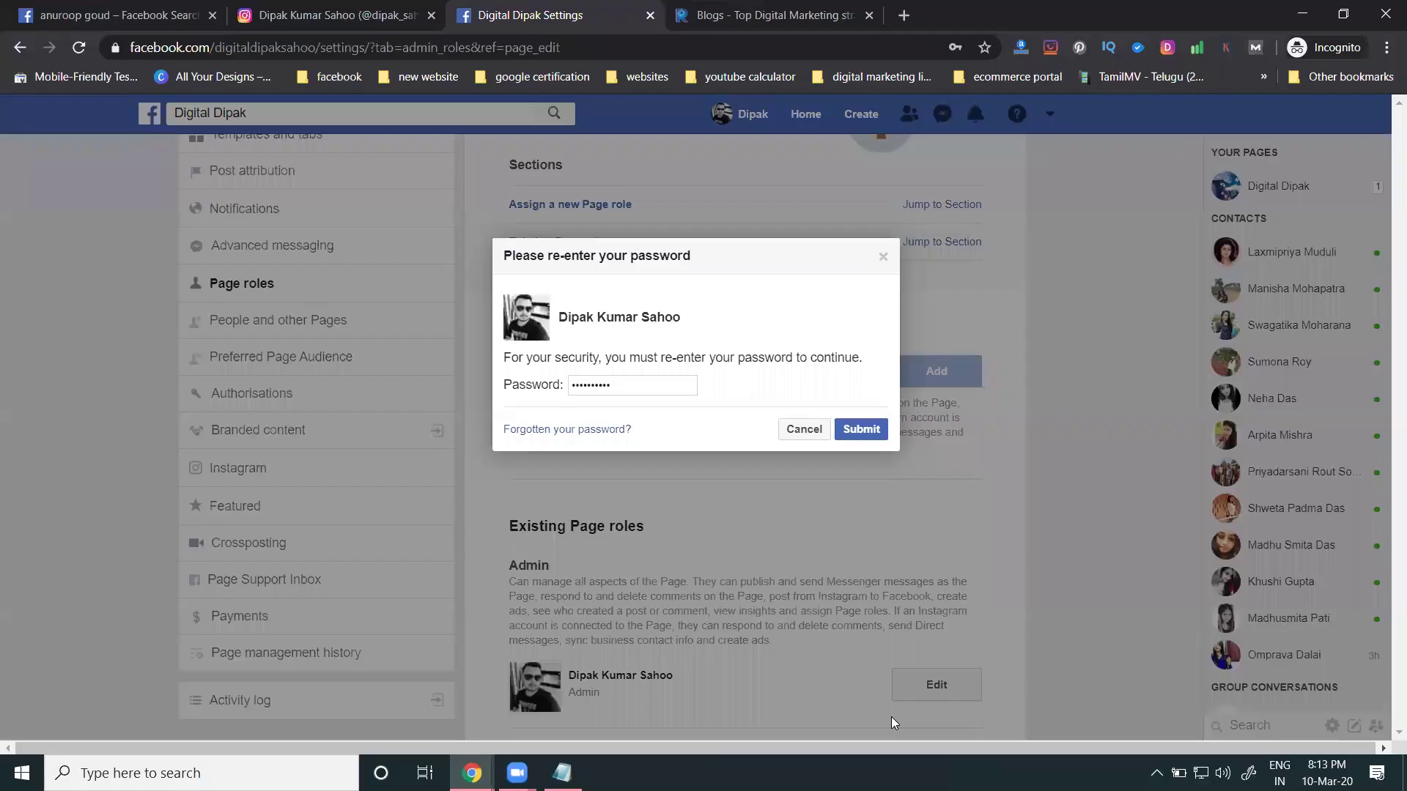
left_click(853, 428)
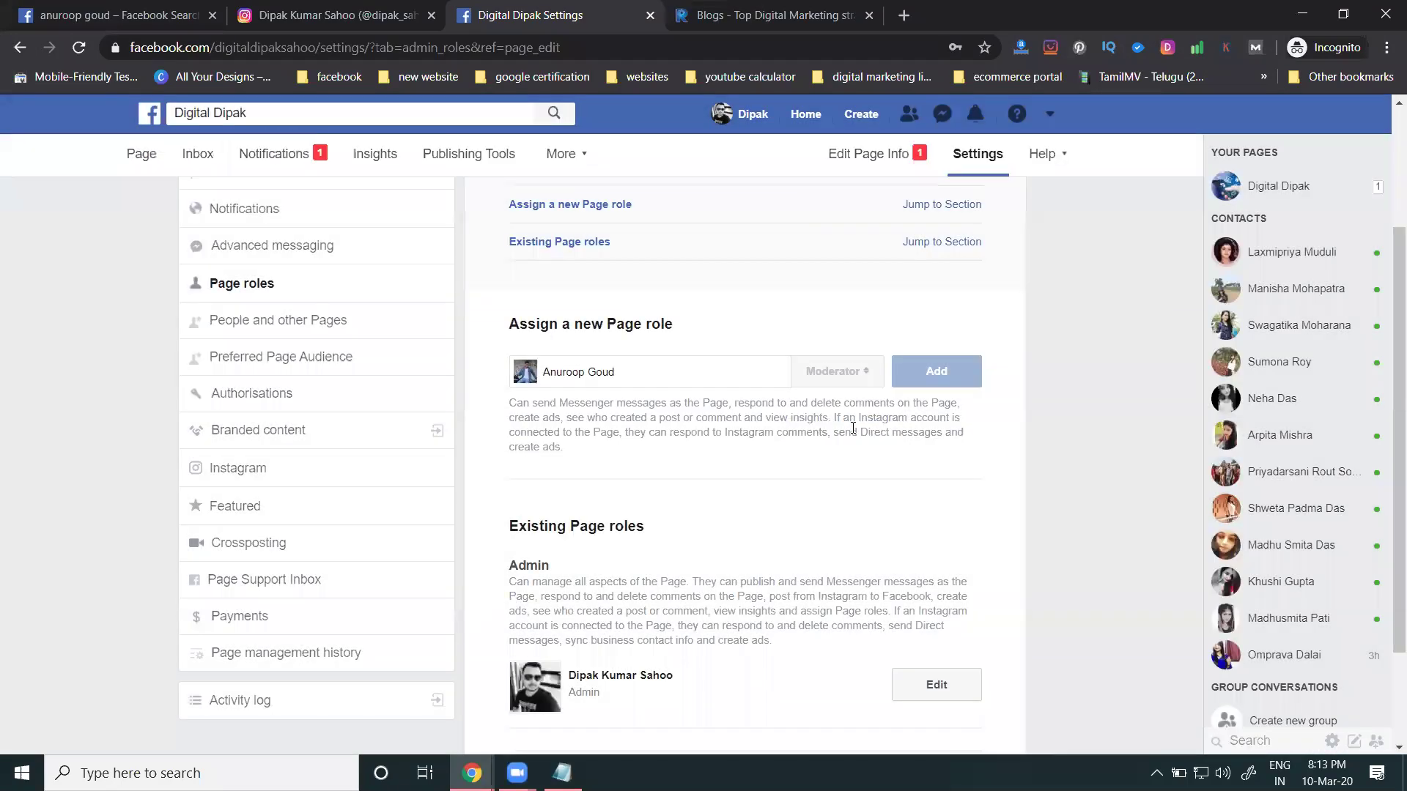
Check the invited person's status under the existing Page roles, reloading the settings page to refresh it.
scroll(853, 427, "down", 5)
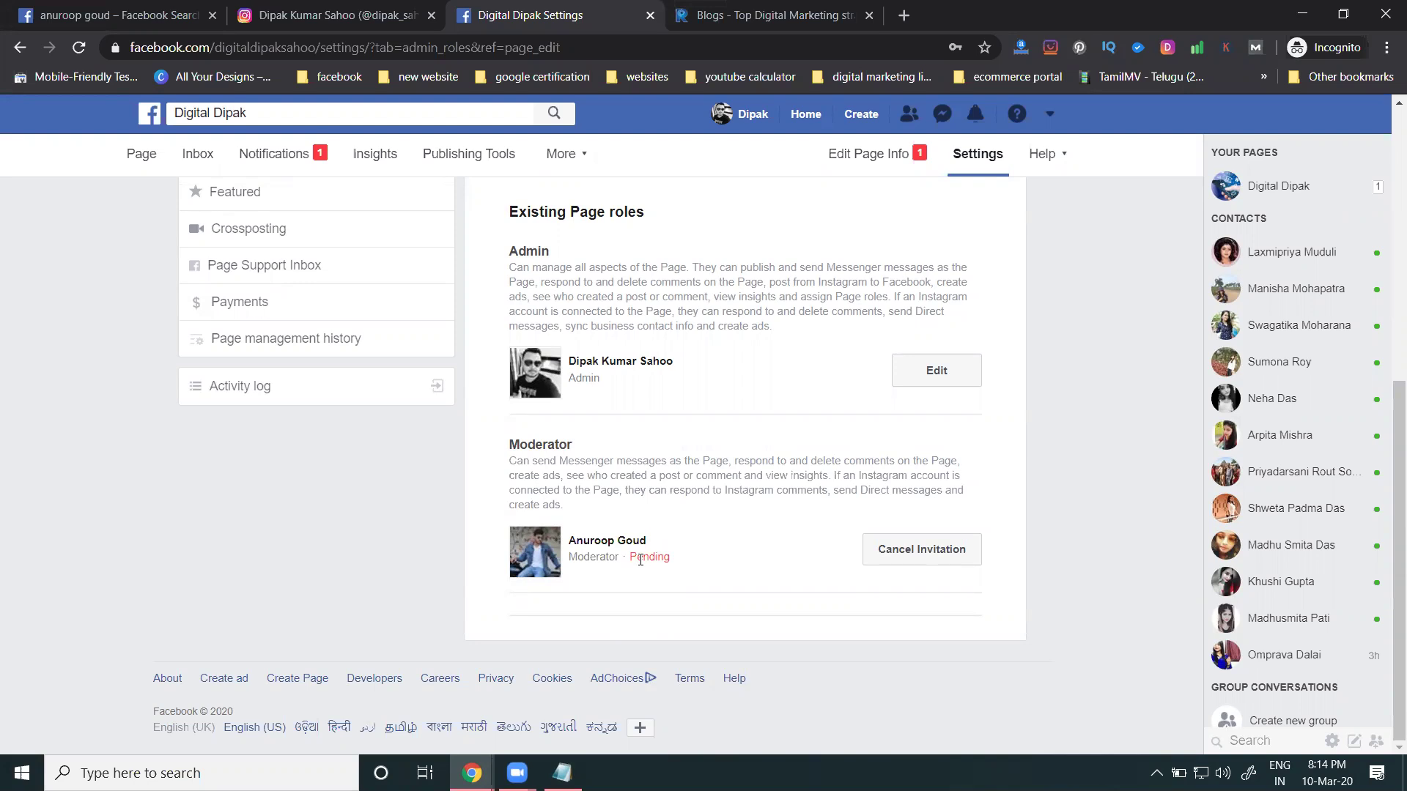
key("F5")
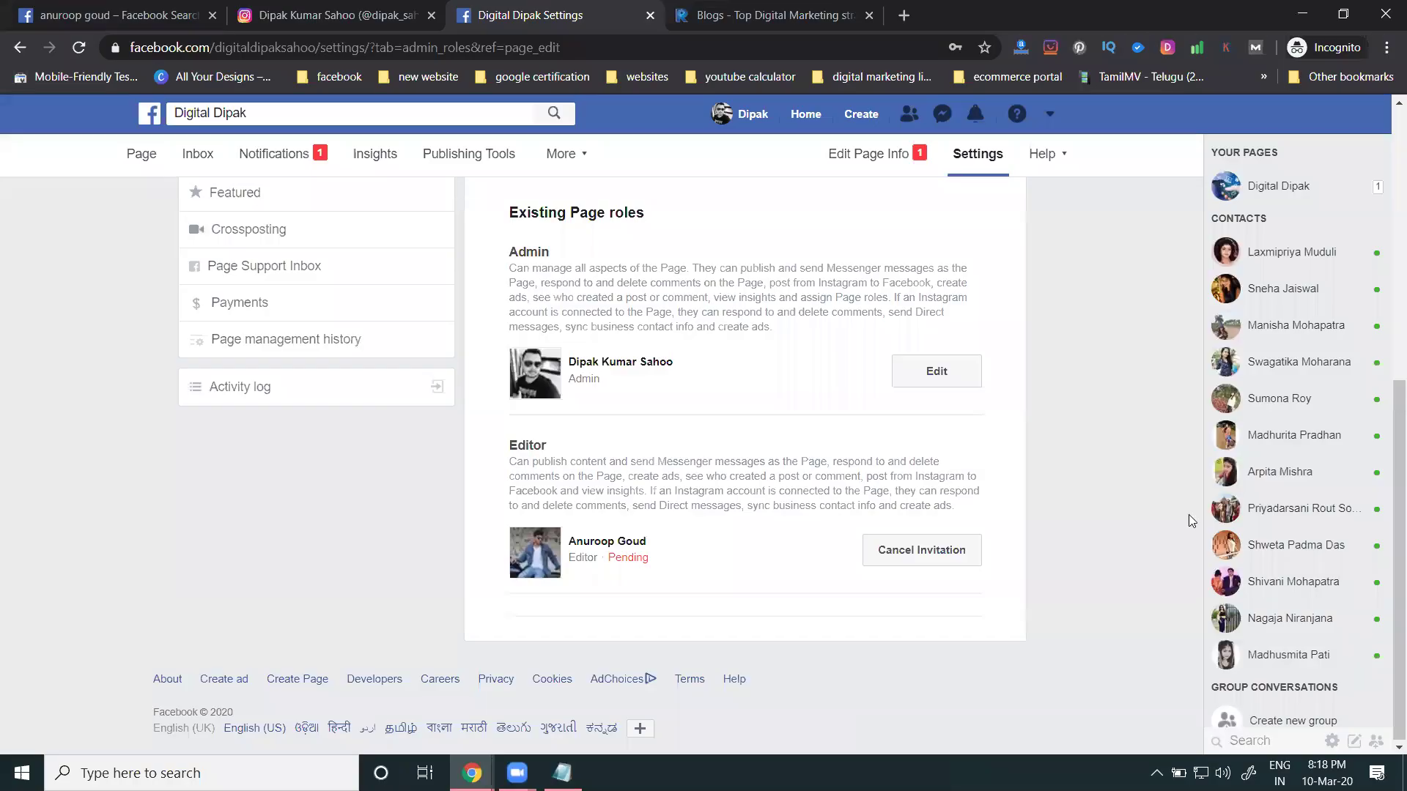
left_click(78, 47)
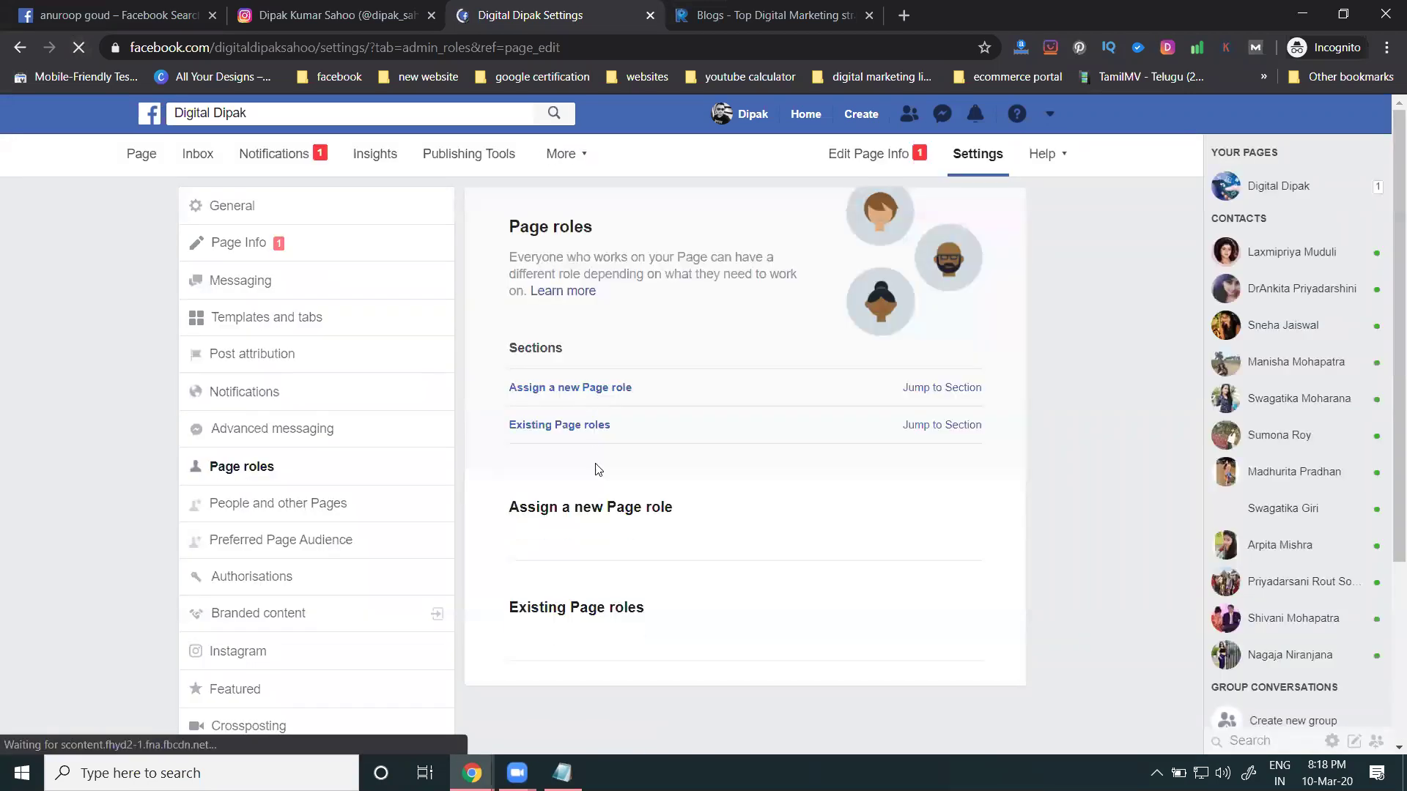
scroll(626, 522, "down", 7)
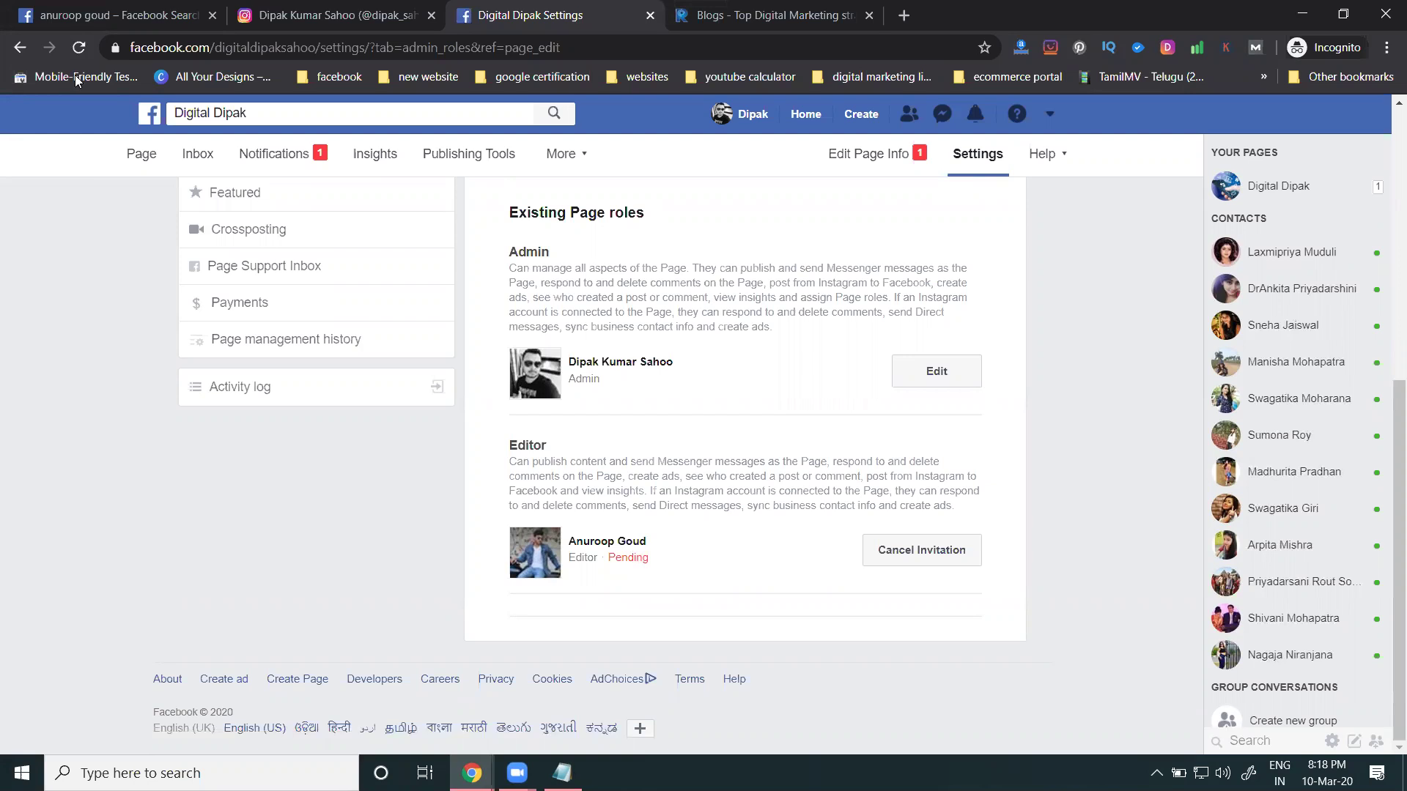
left_click(80, 48)
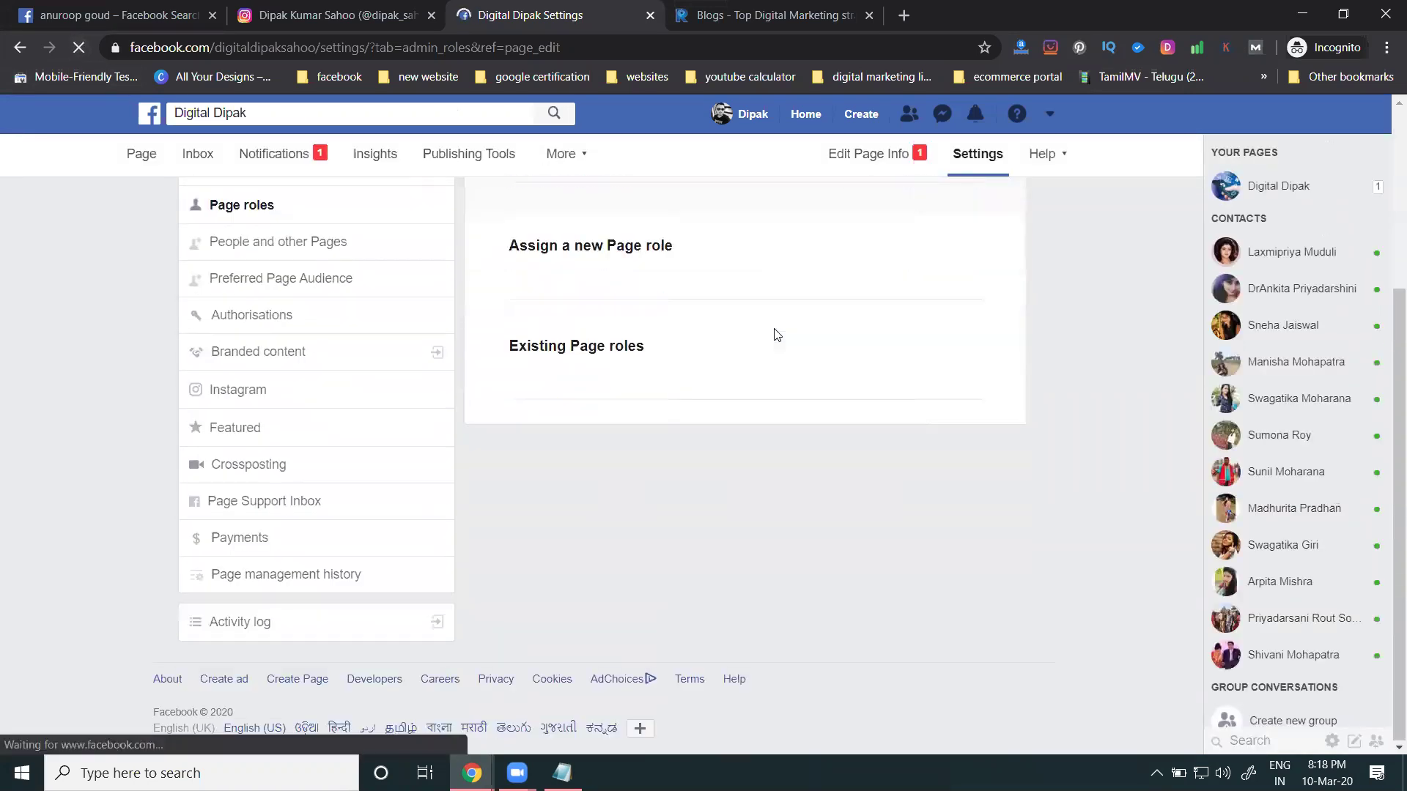
scroll(775, 328, "down", 1)
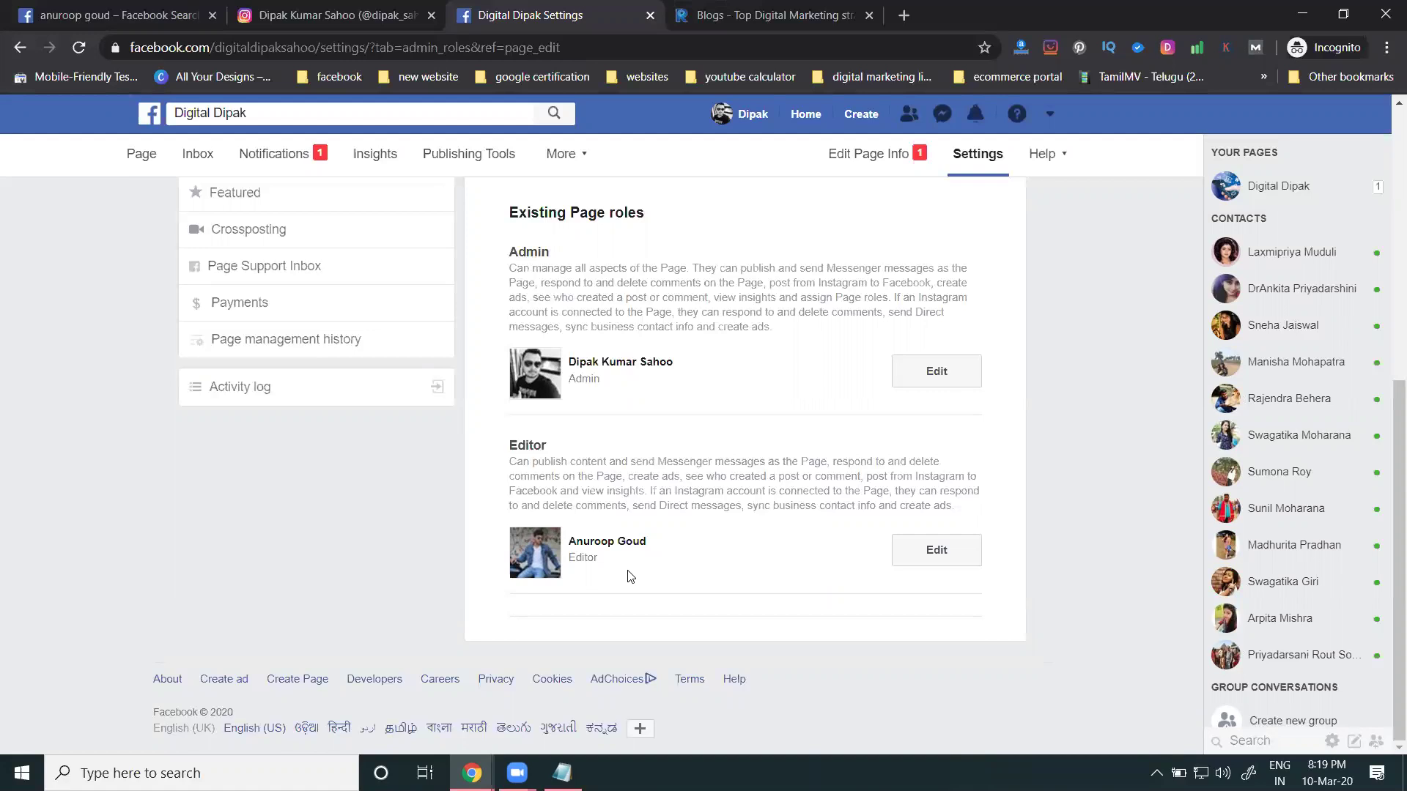
Review the role choices available for the Page's editor and return to the Page without saving a change.
left_click(934, 551)
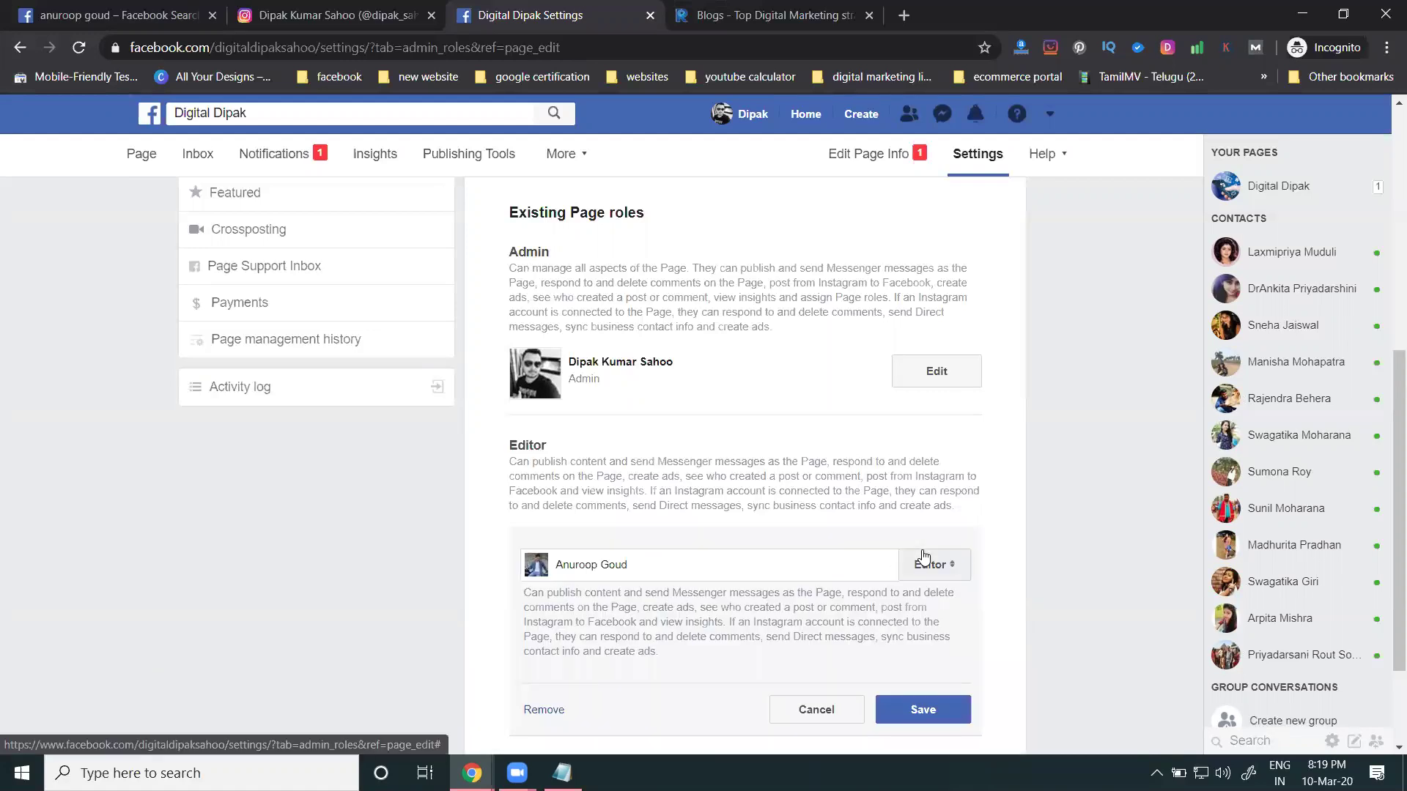
left_click(931, 565)
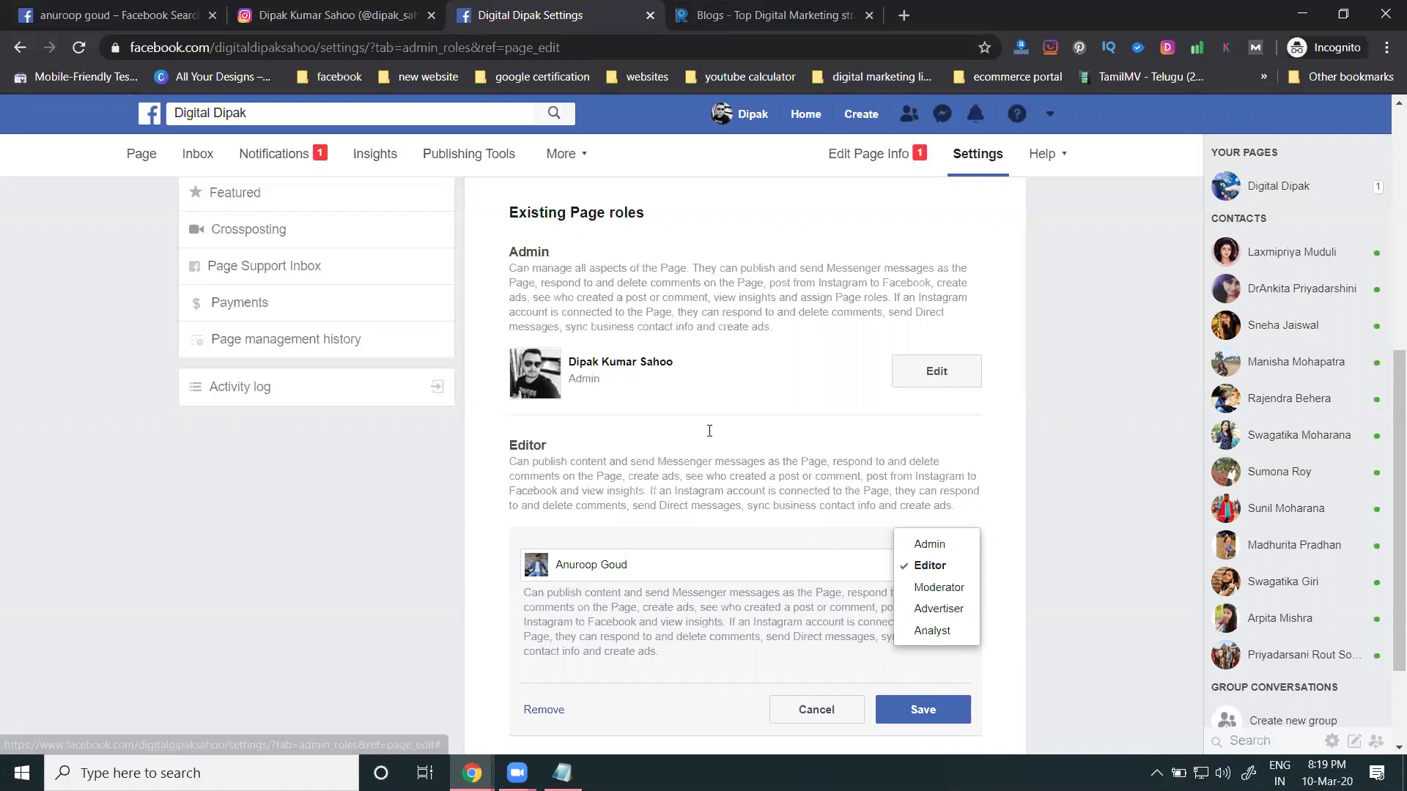
left_click(141, 156)
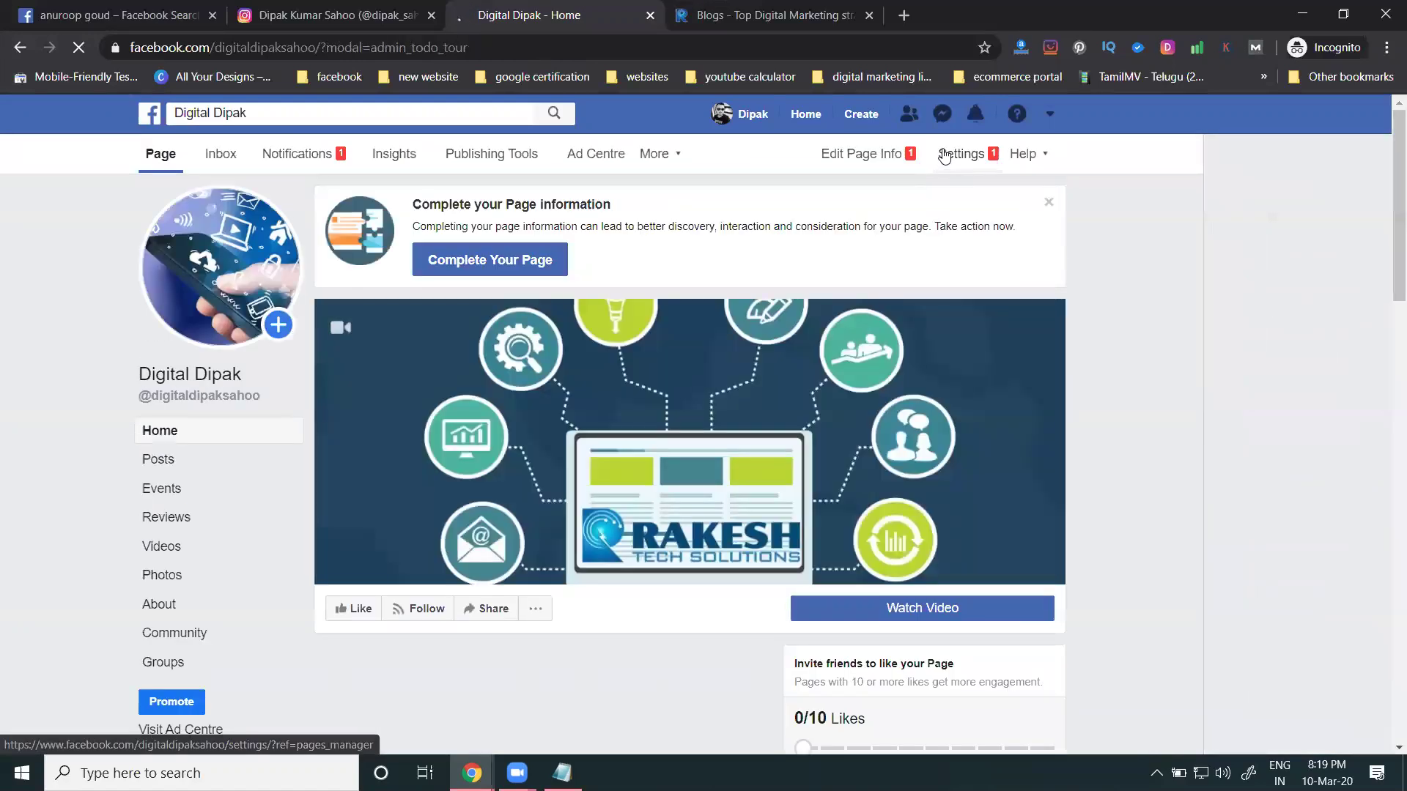
Try a country restriction in the general Page settings that only shows the Page to viewers in India.
left_click(946, 156)
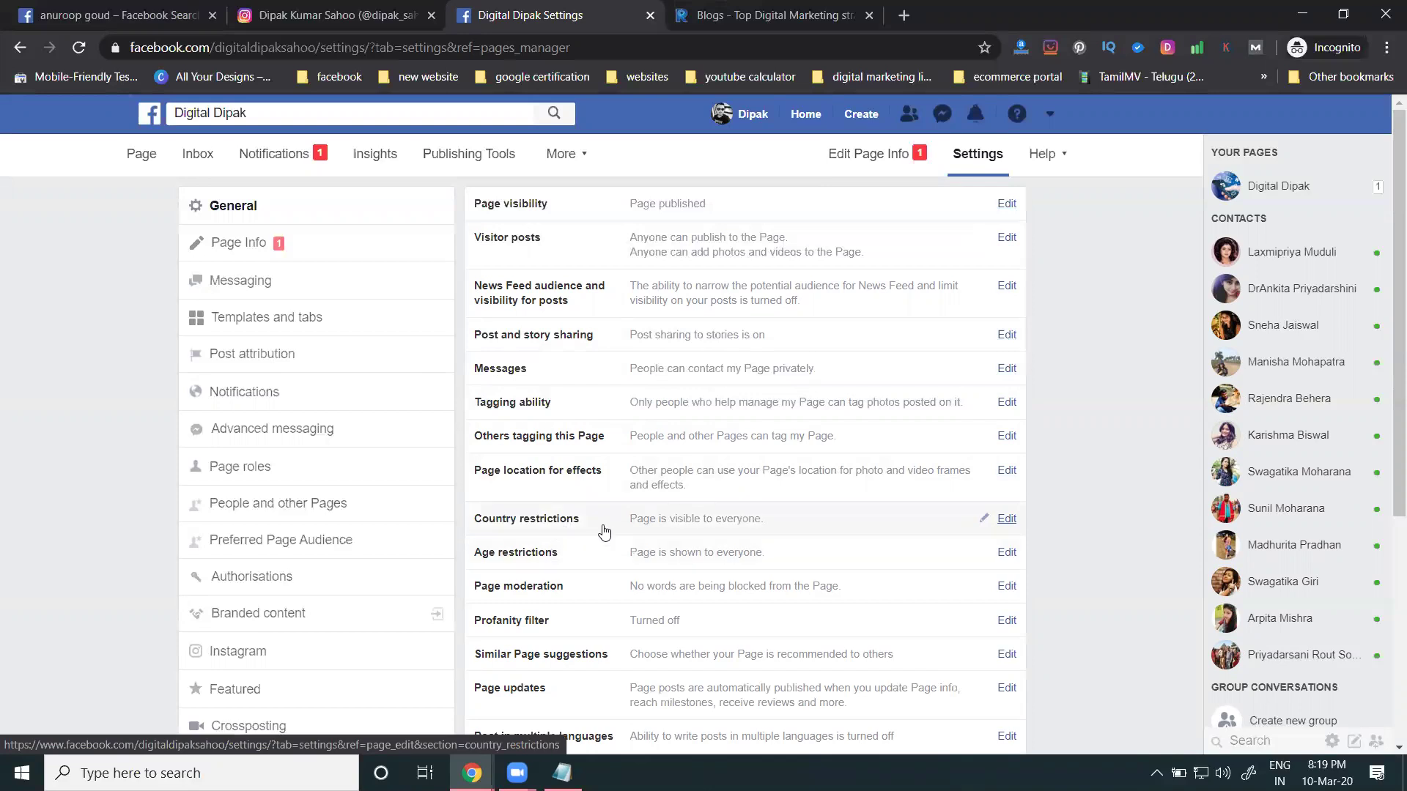
left_click(664, 518)
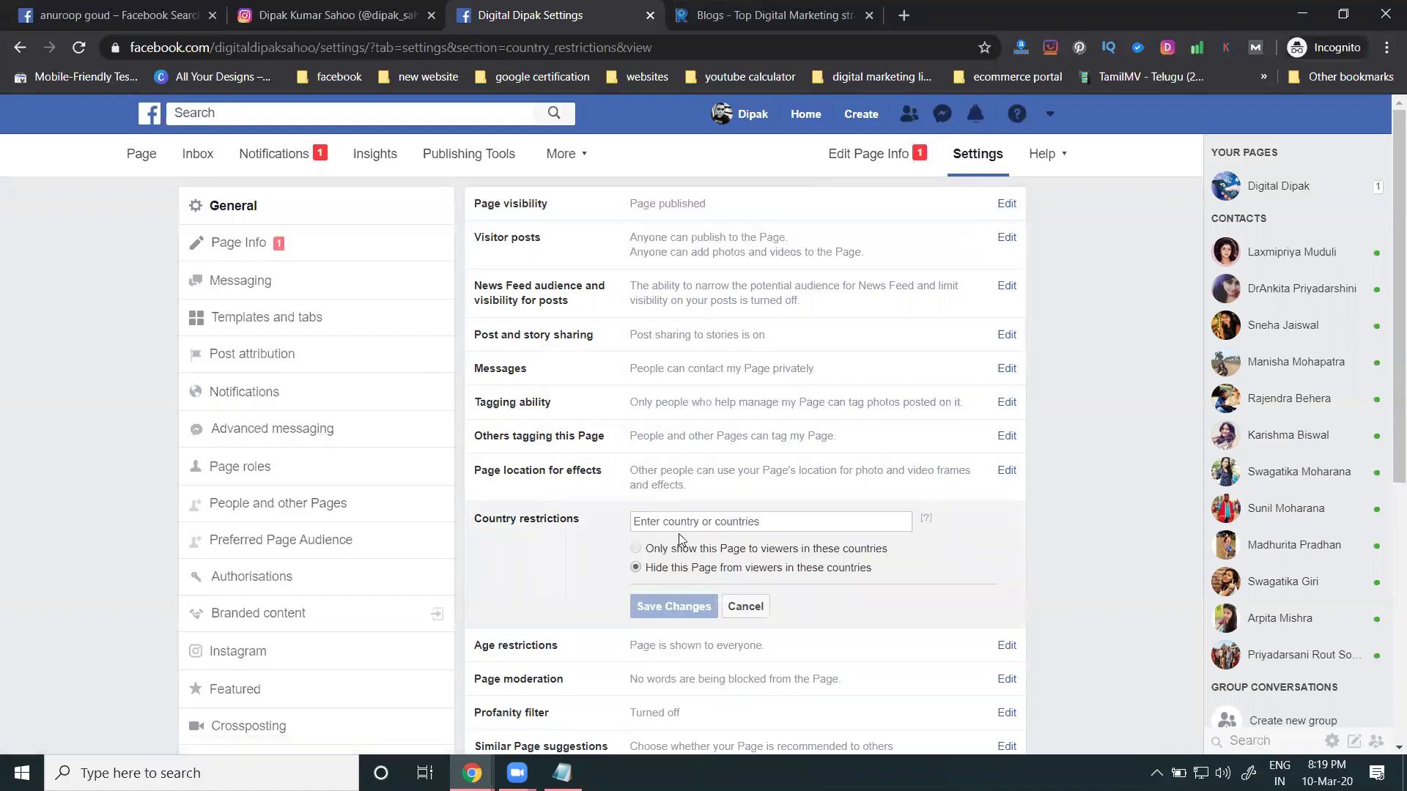
left_click(680, 525)
type("india")
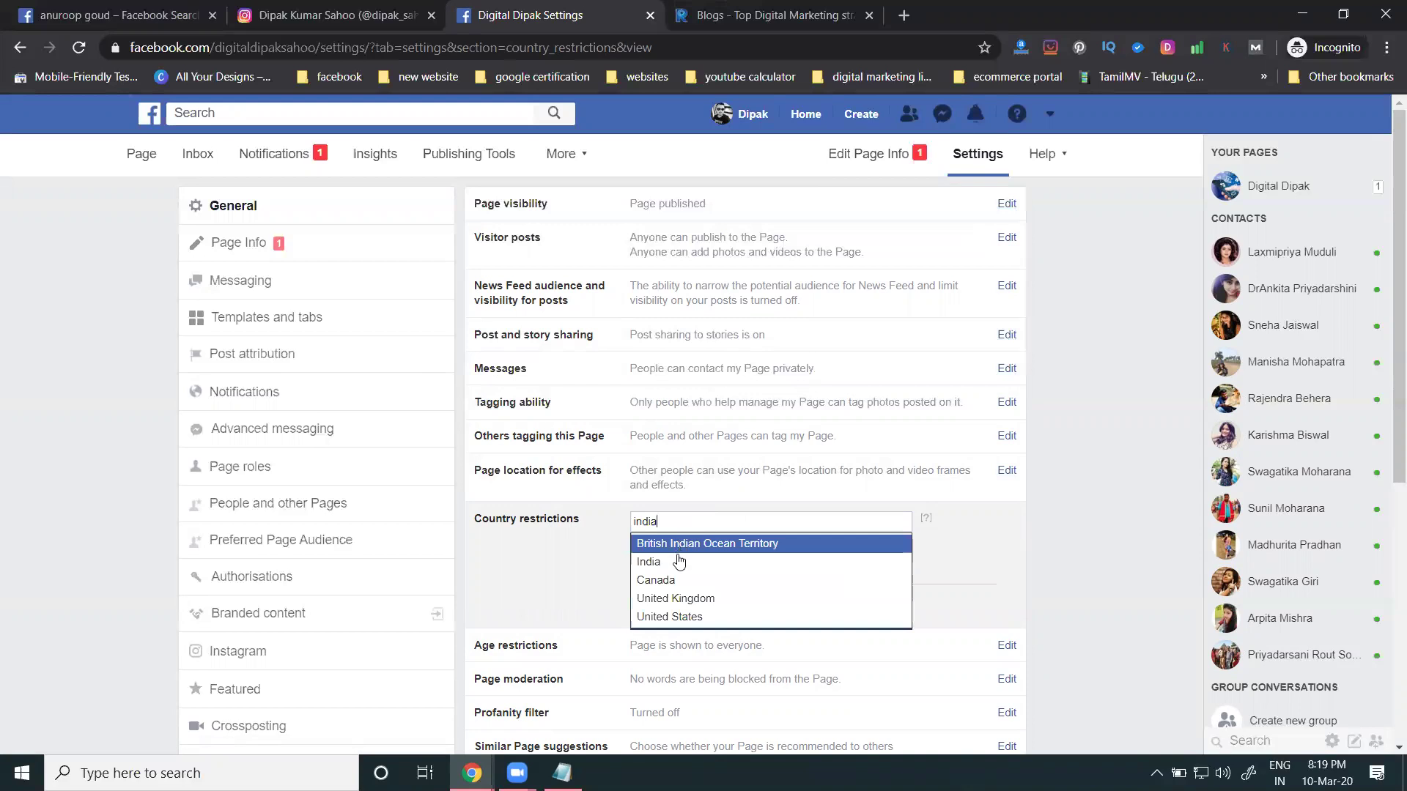
left_click(677, 562)
scroll(984, 620, "up", 3, "ctrl")
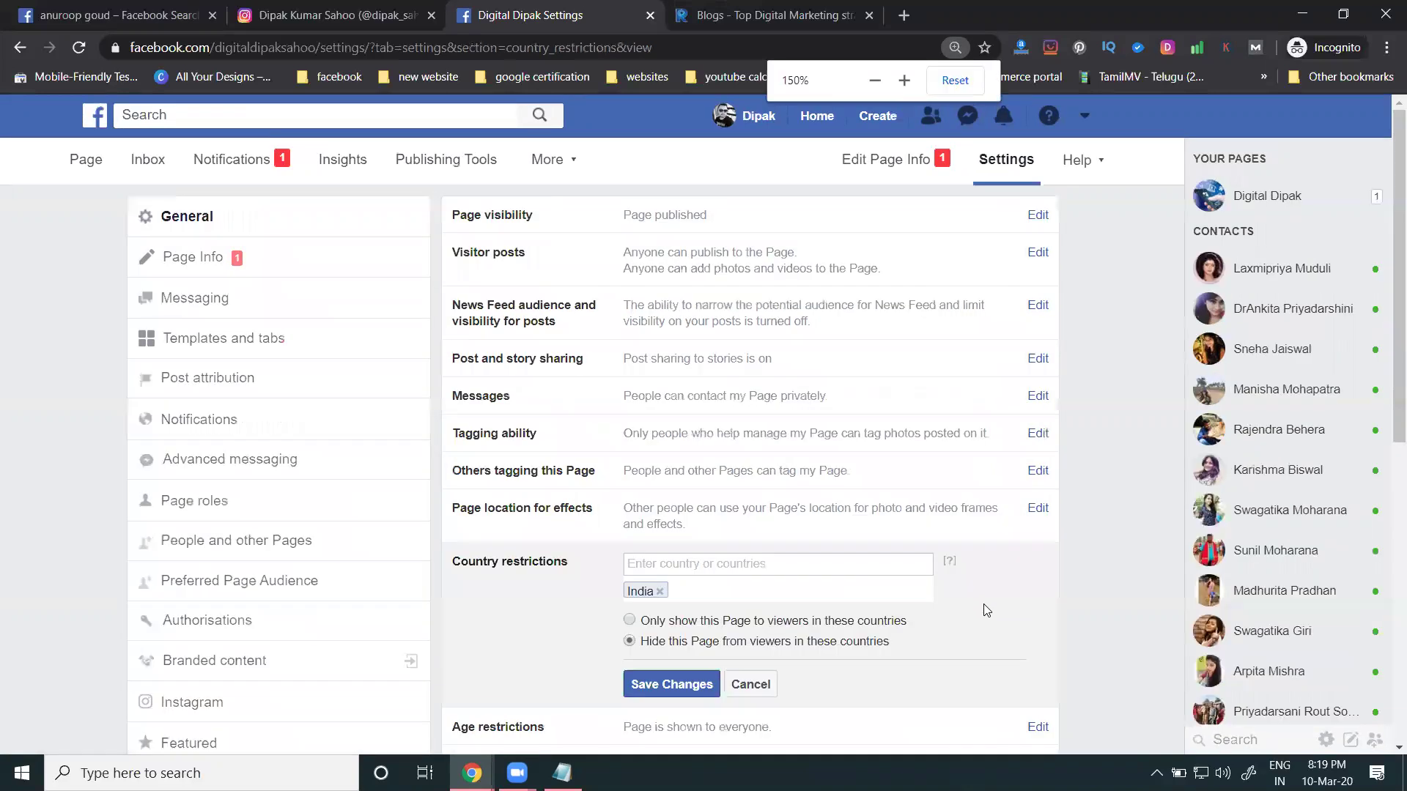
scroll(989, 513, "down", 4)
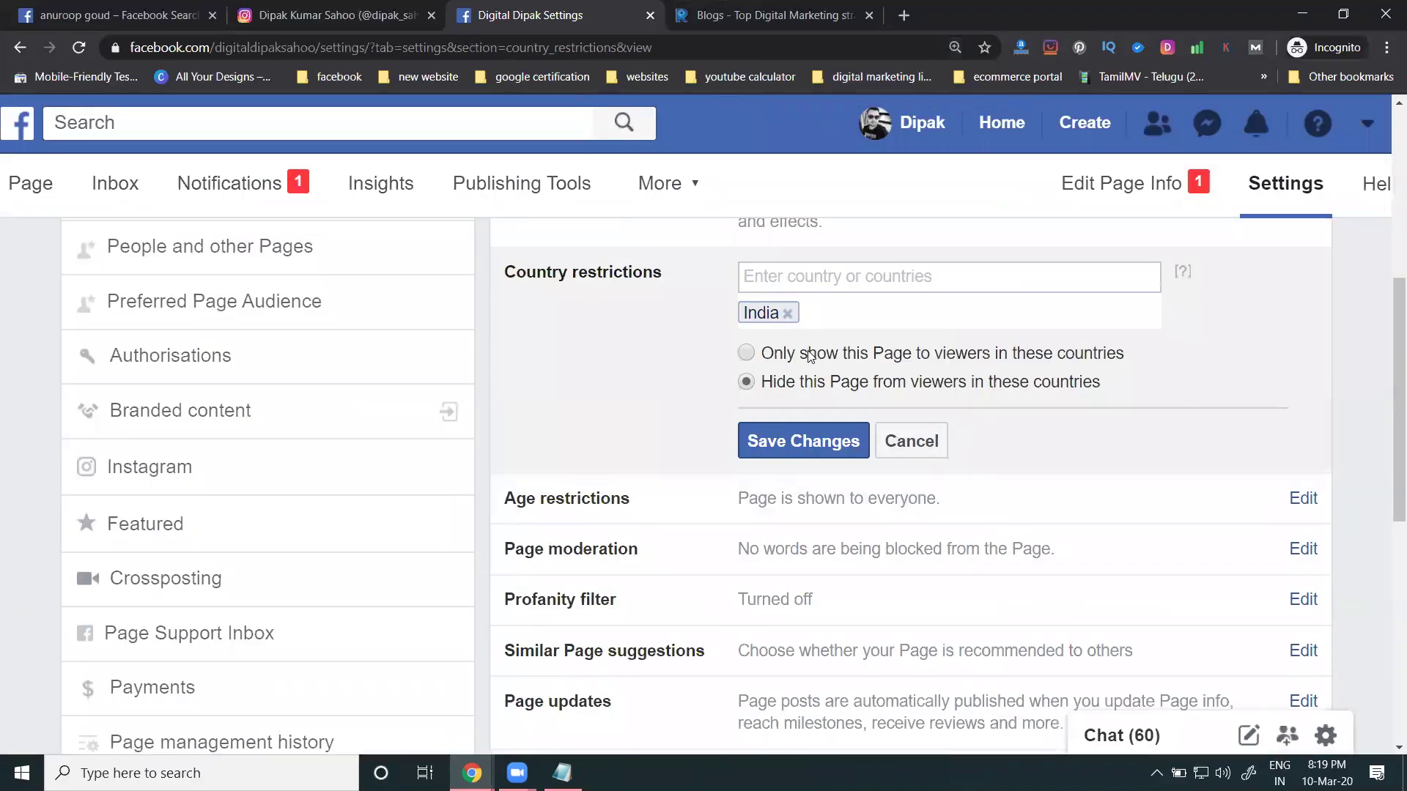
left_click(1036, 358)
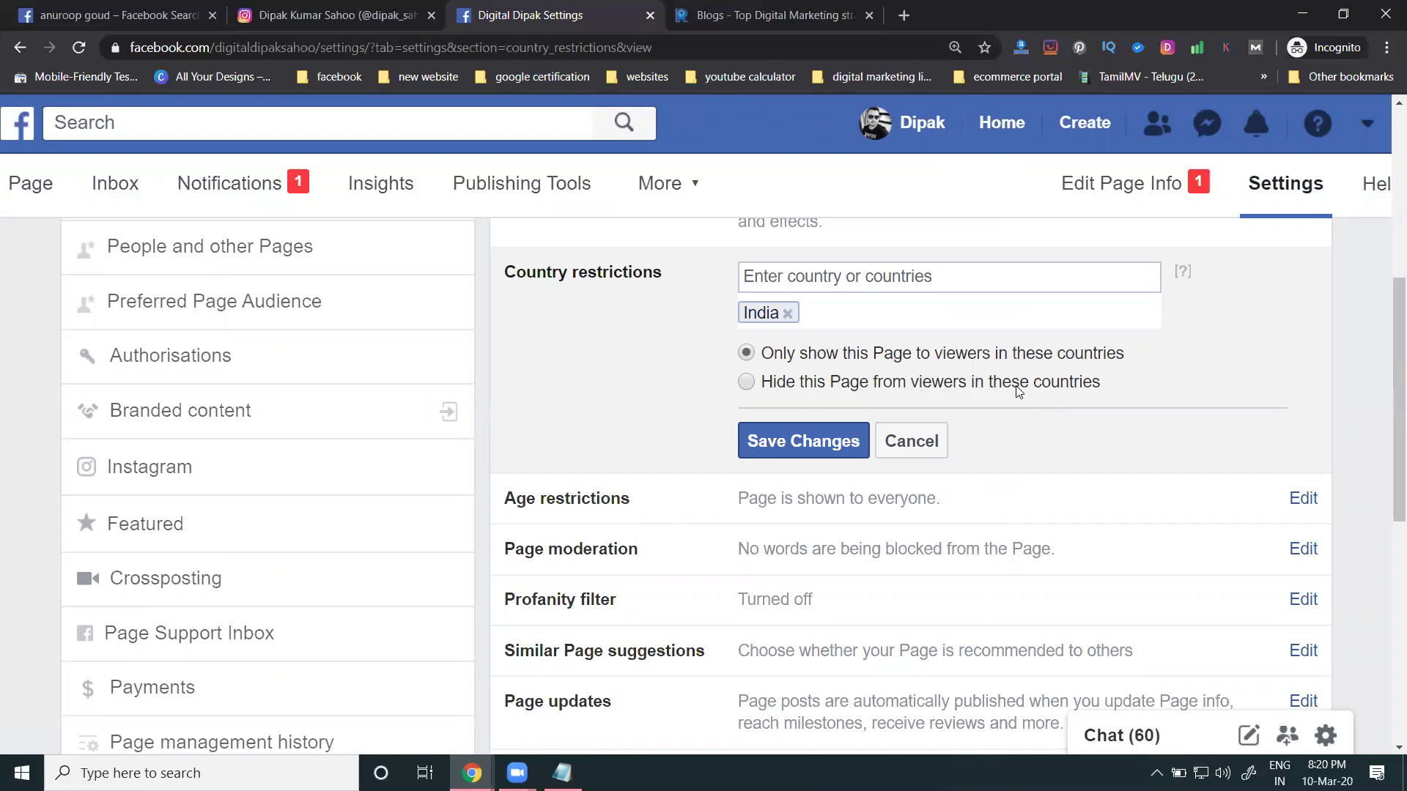
Discard the unsaved country restriction and review the age restriction options from Anyone (13+) through Alcohol-related.
left_click(897, 501)
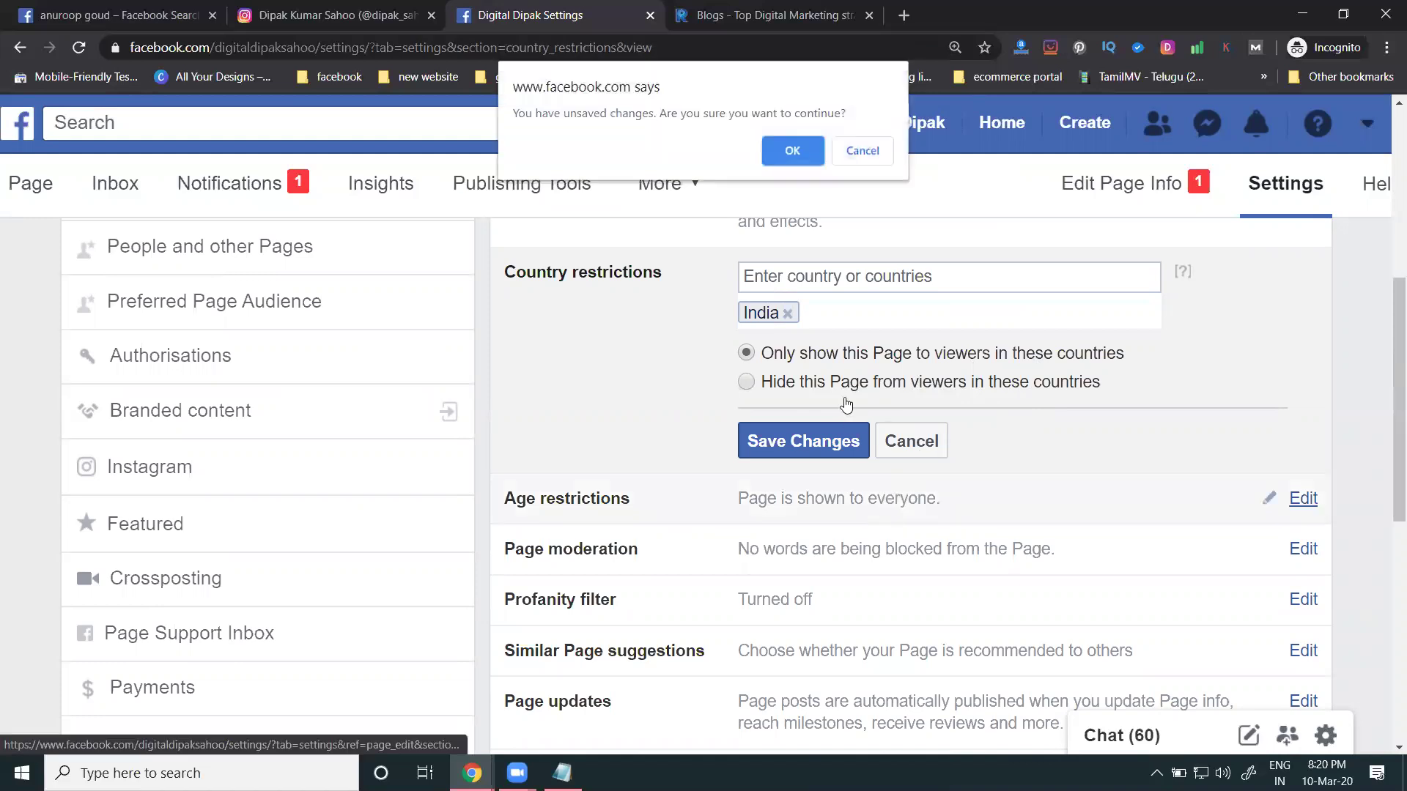
left_click(794, 150)
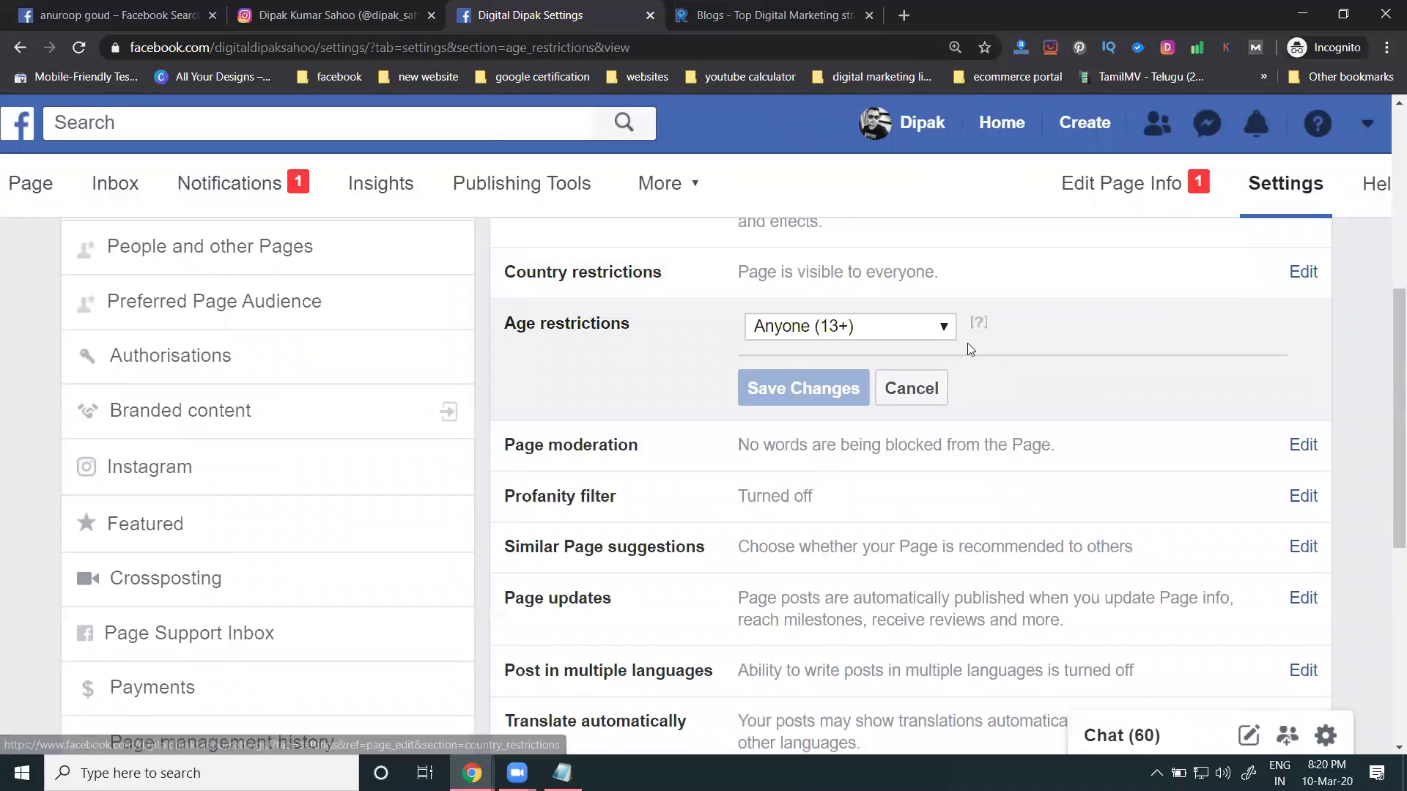
left_click(860, 333)
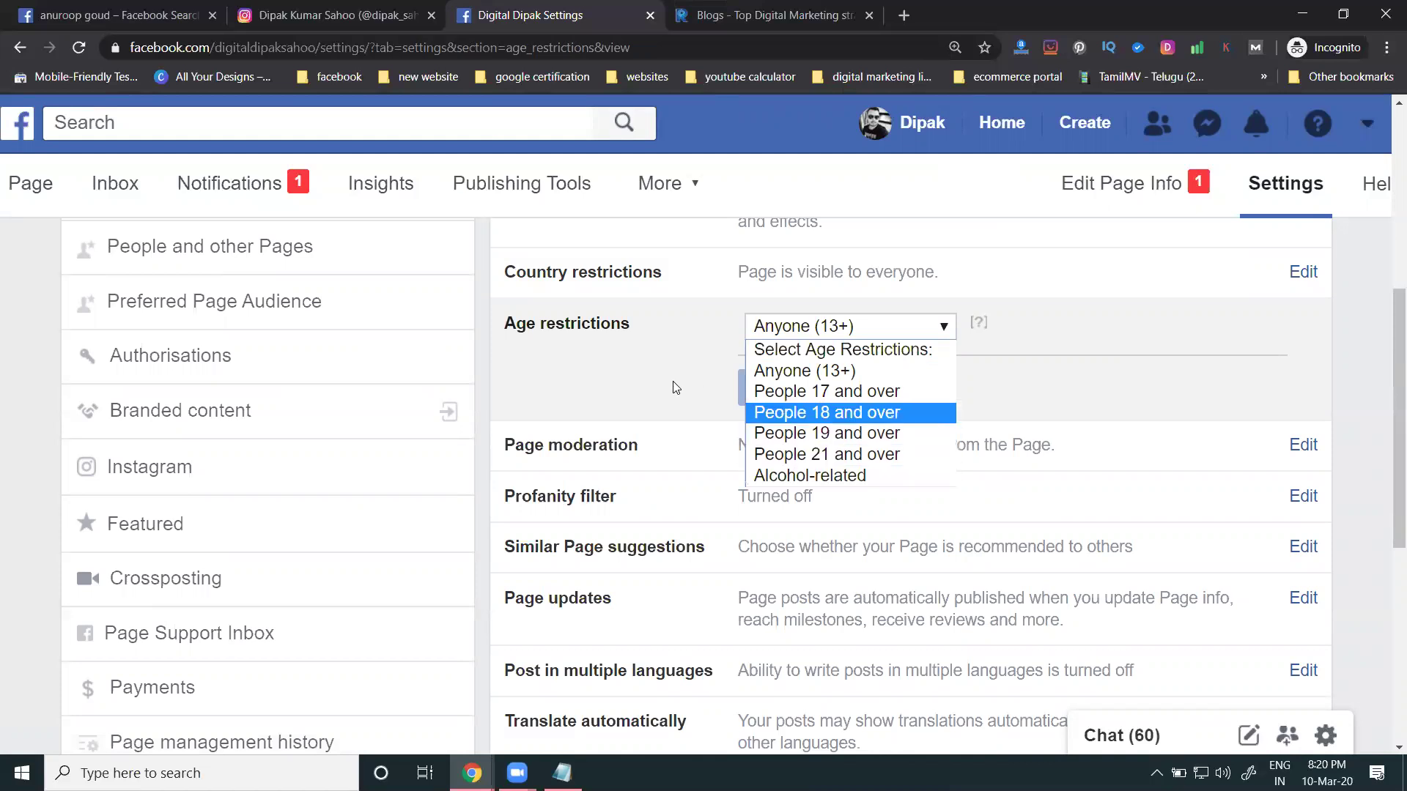
Reopen the country restrictions and cancel without entering a country.
scroll(758, 427, "up", 2)
left_click(766, 455)
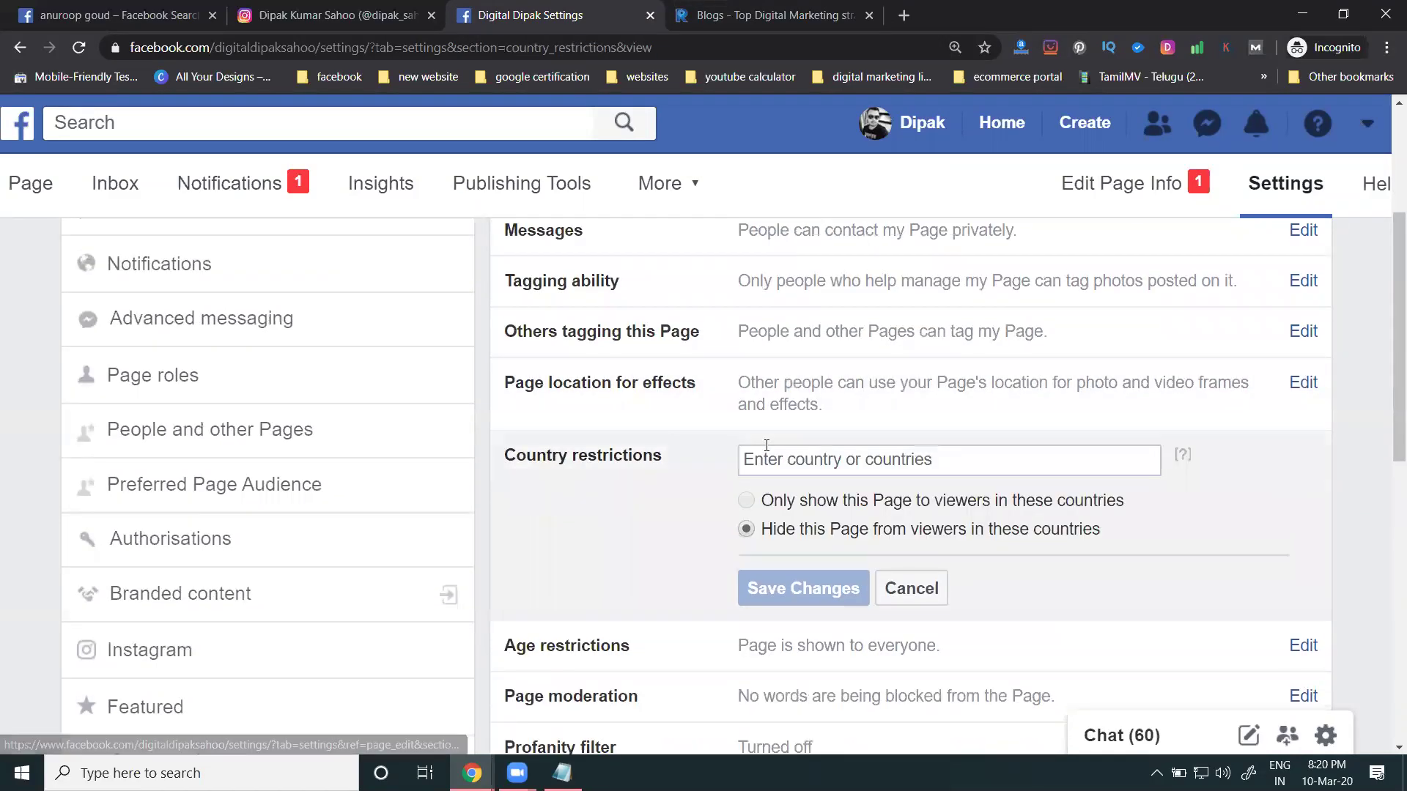
left_click(932, 590)
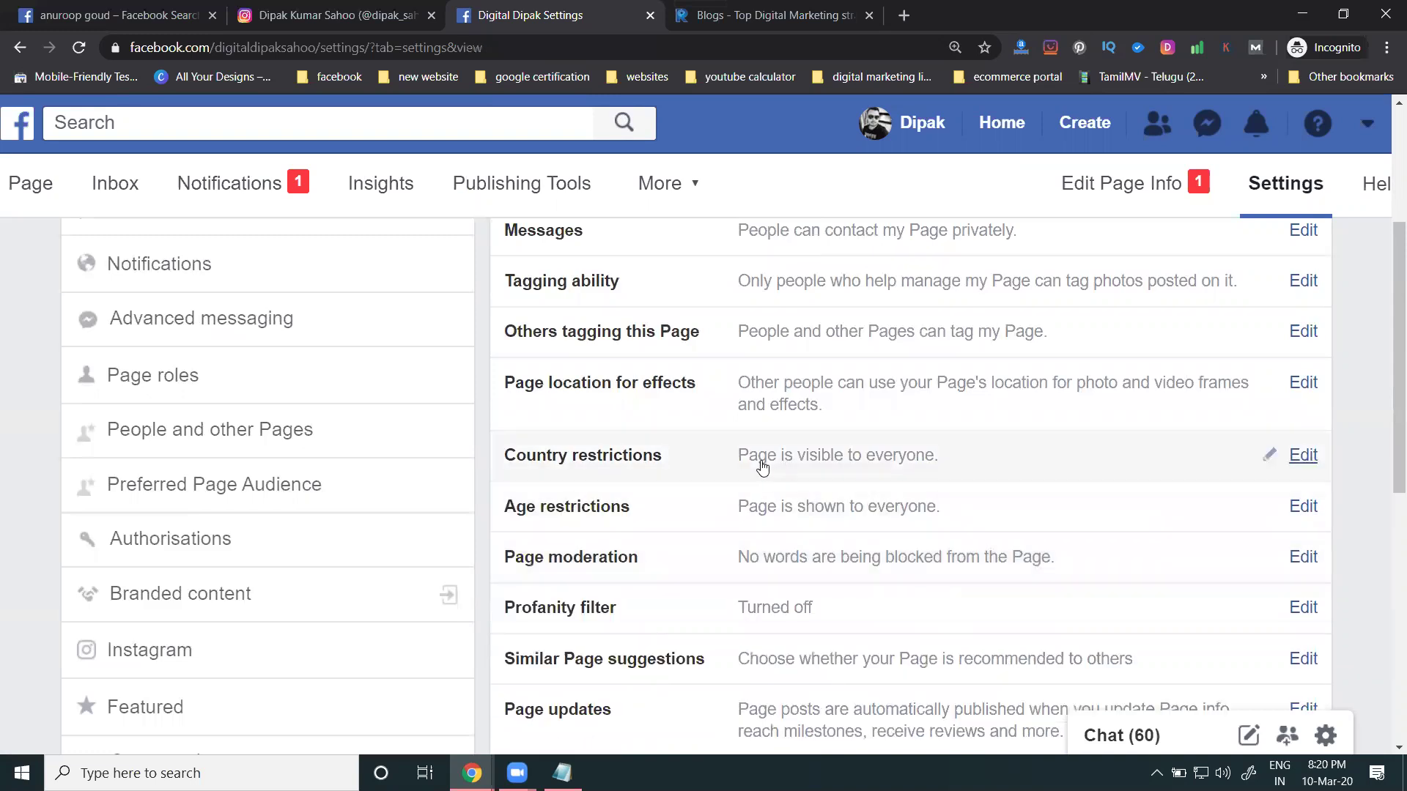